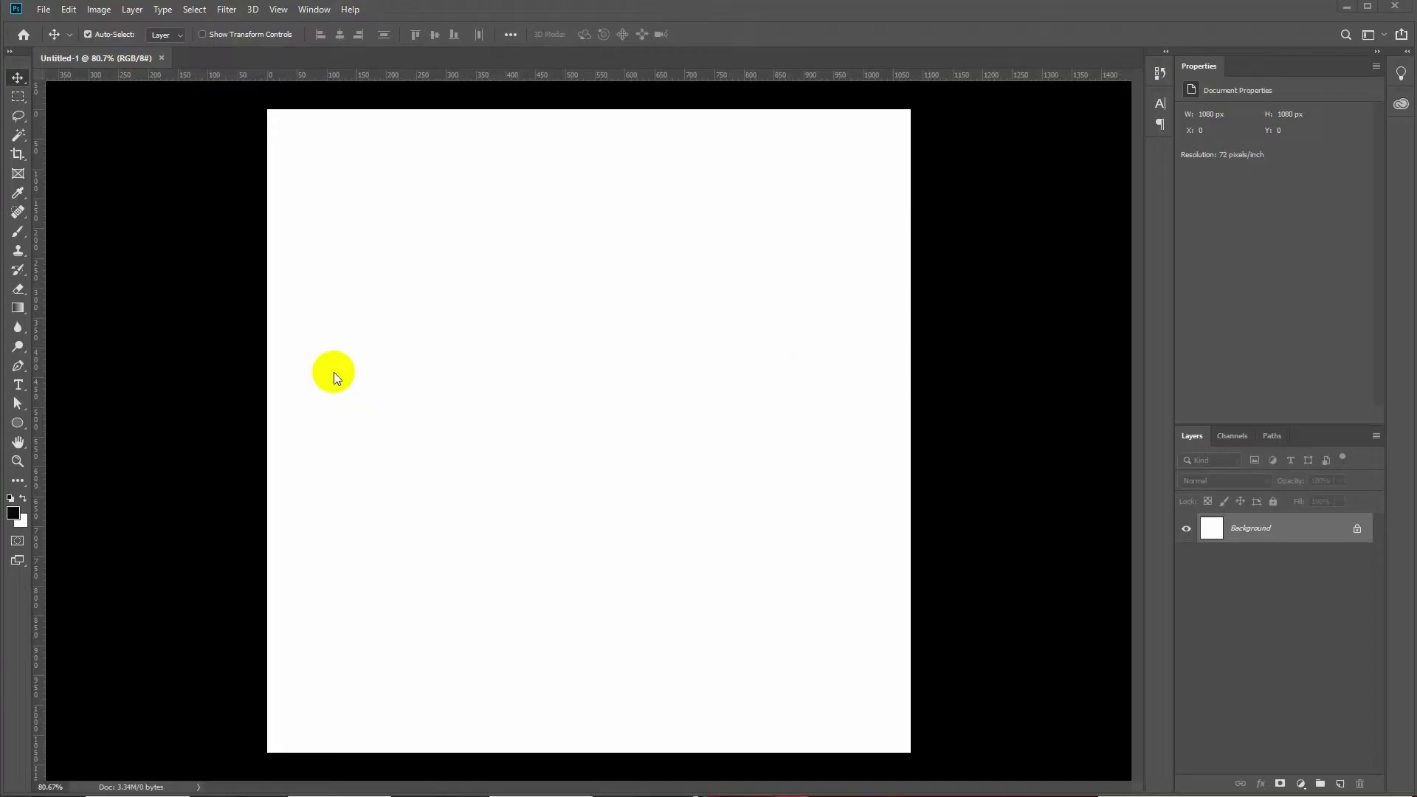
- Add a new guide layout with 40 px margins on all sides
{"action": "left_click", "coordinate": [279, 9]}
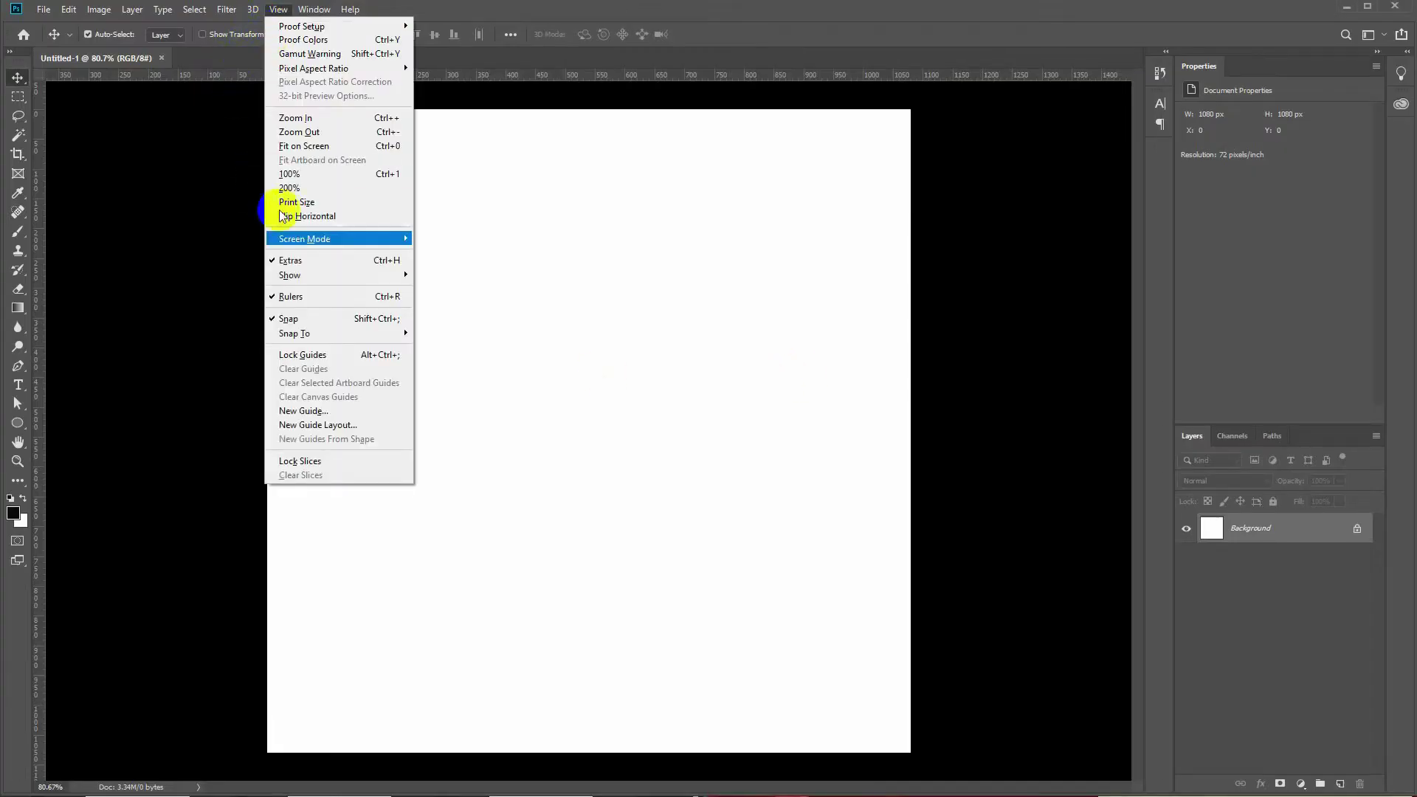
{"action": "left_click", "coordinate": [295, 426]}
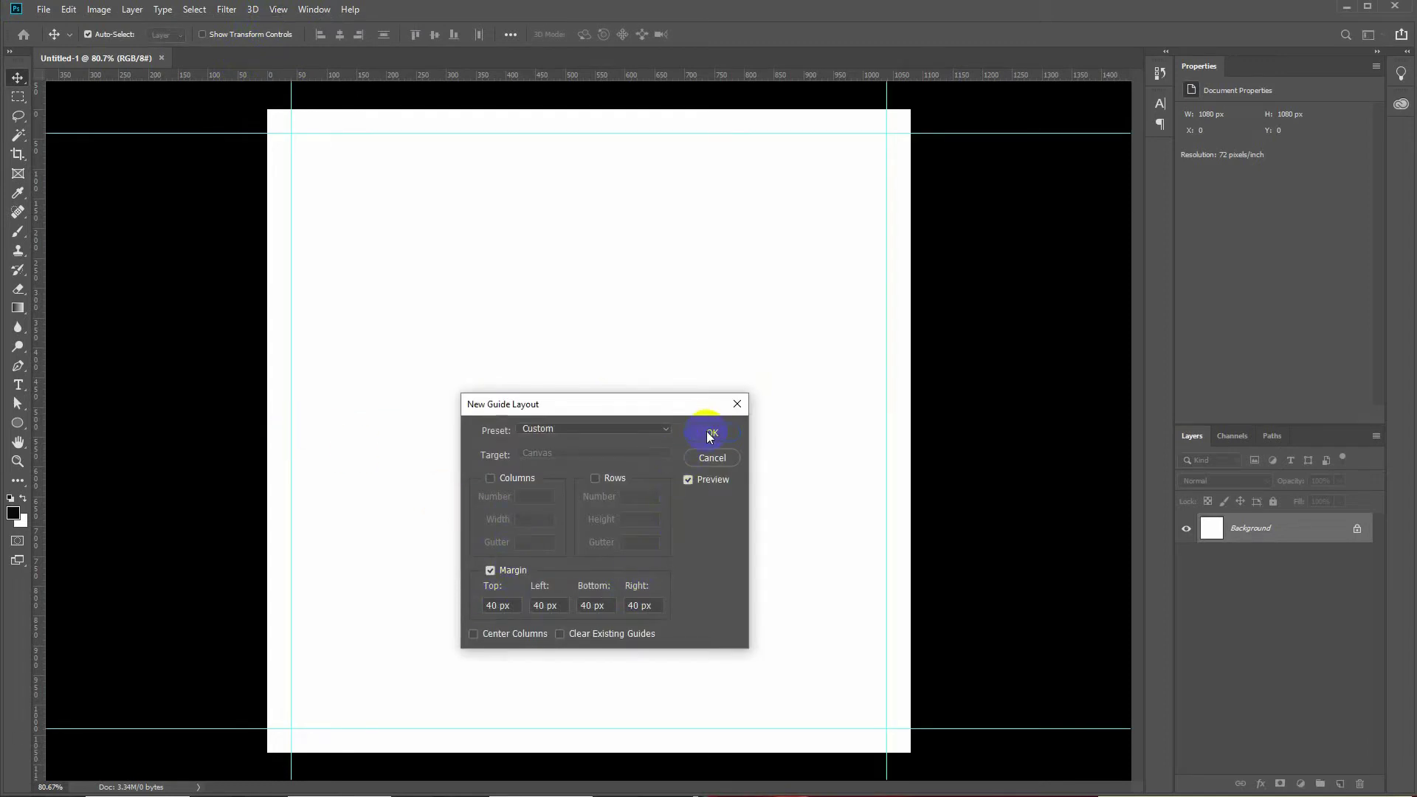
{"action": "left_click", "coordinate": [710, 434]}
- Add a second guide layout with all four margins at 0 px, along the canvas edges
{"action": "left_click", "coordinate": [279, 9]}
{"action": "left_click", "coordinate": [317, 425]}
{"action": "key", "text": "BackSpace"}
{"action": "left_click", "coordinate": [541, 606]}
{"action": "key", "text": "BackSpace"}
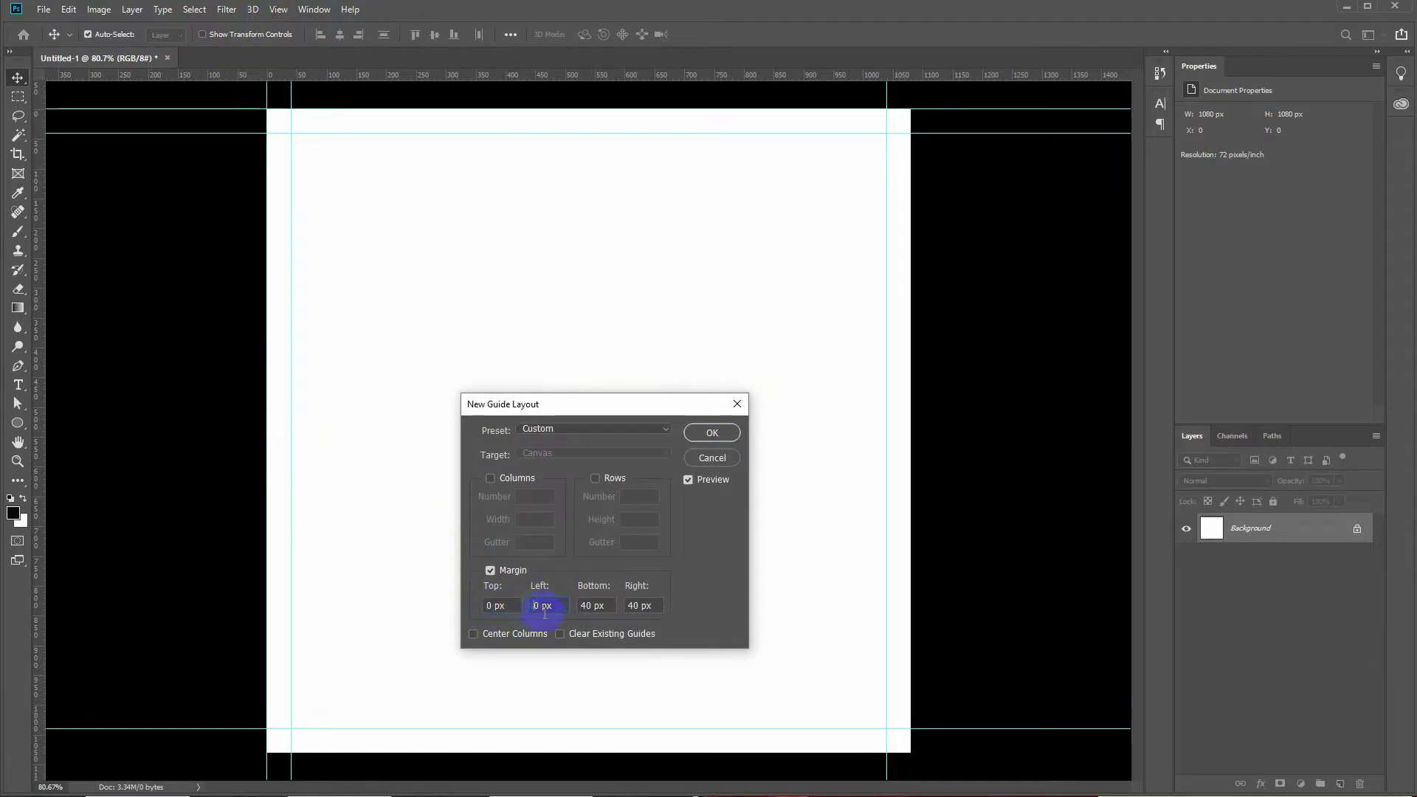
{"action": "key", "text": "BackSpace"}
{"action": "left_click", "coordinate": [633, 605]}
{"action": "key", "text": "BackSpace"}
{"action": "left_click", "coordinate": [703, 433]}
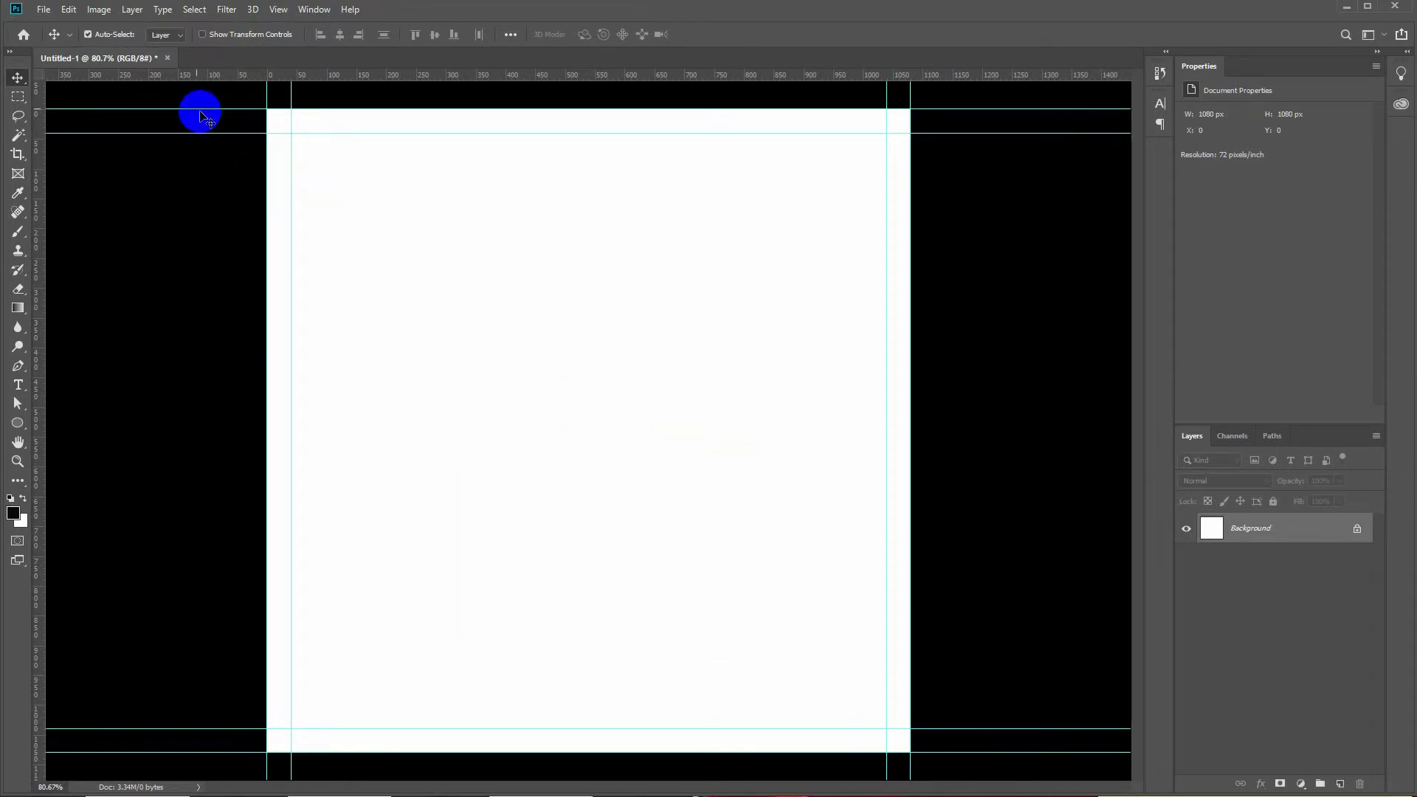
{"action": "left_click", "coordinate": [132, 9]}
- Add a Gradient Fill layer using the brown-to-beige gradient preset
{"action": "mouse_move", "coordinate": [158, 190]}
{"action": "left_click", "coordinate": [310, 206]}
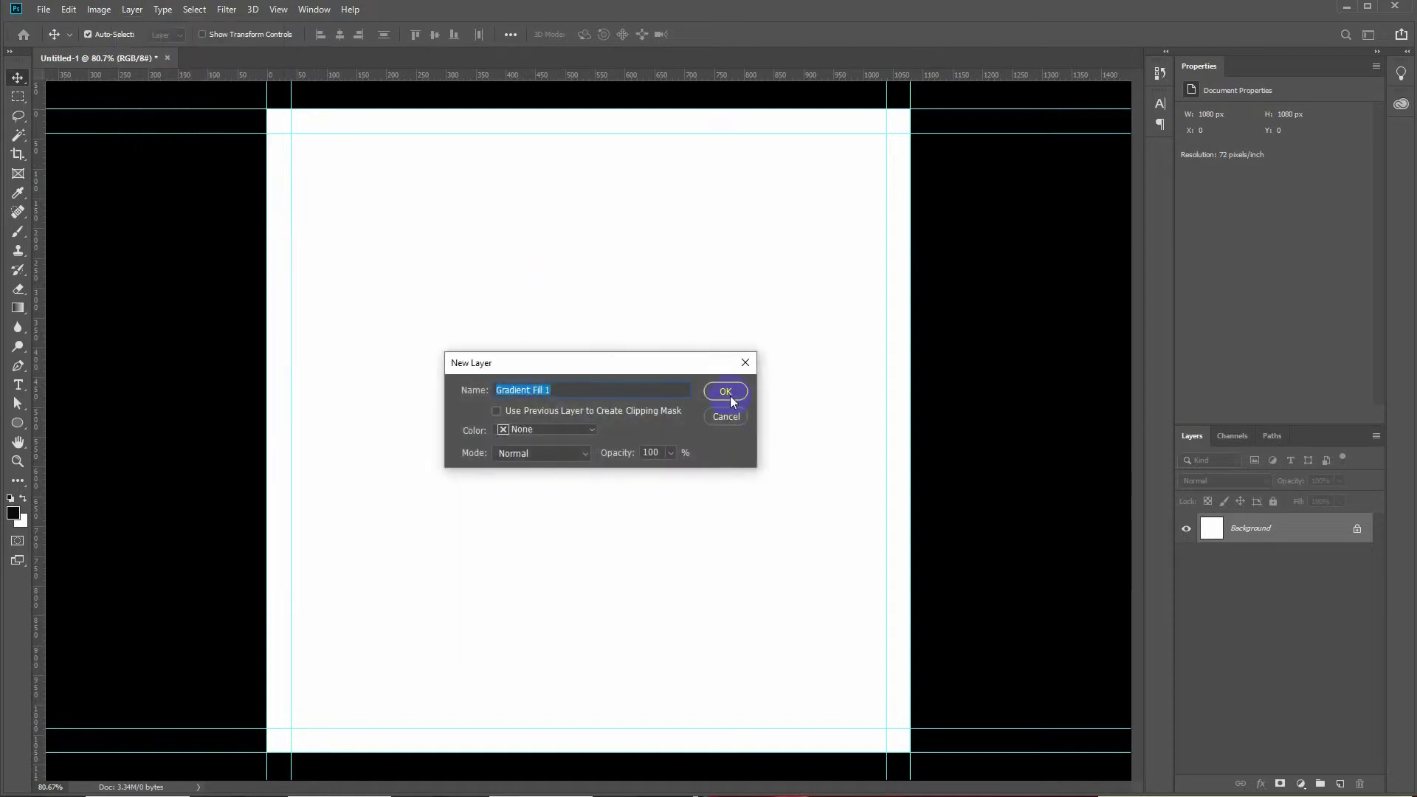
{"action": "left_click", "coordinate": [732, 372]}
{"action": "left_click_drag", "start_coordinate": [893, 305], "coordinate": [553, 344]}
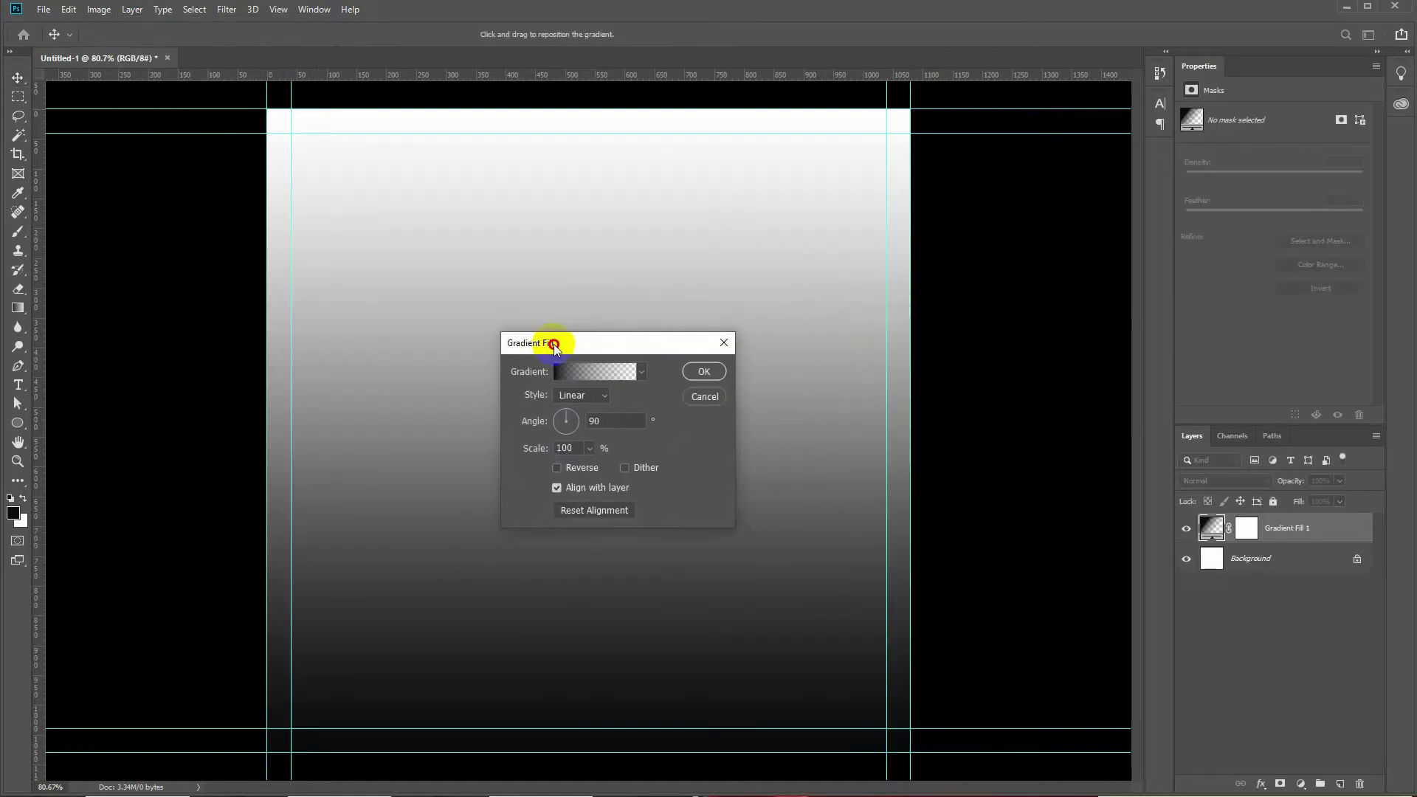
{"action": "left_click", "coordinate": [644, 372]}
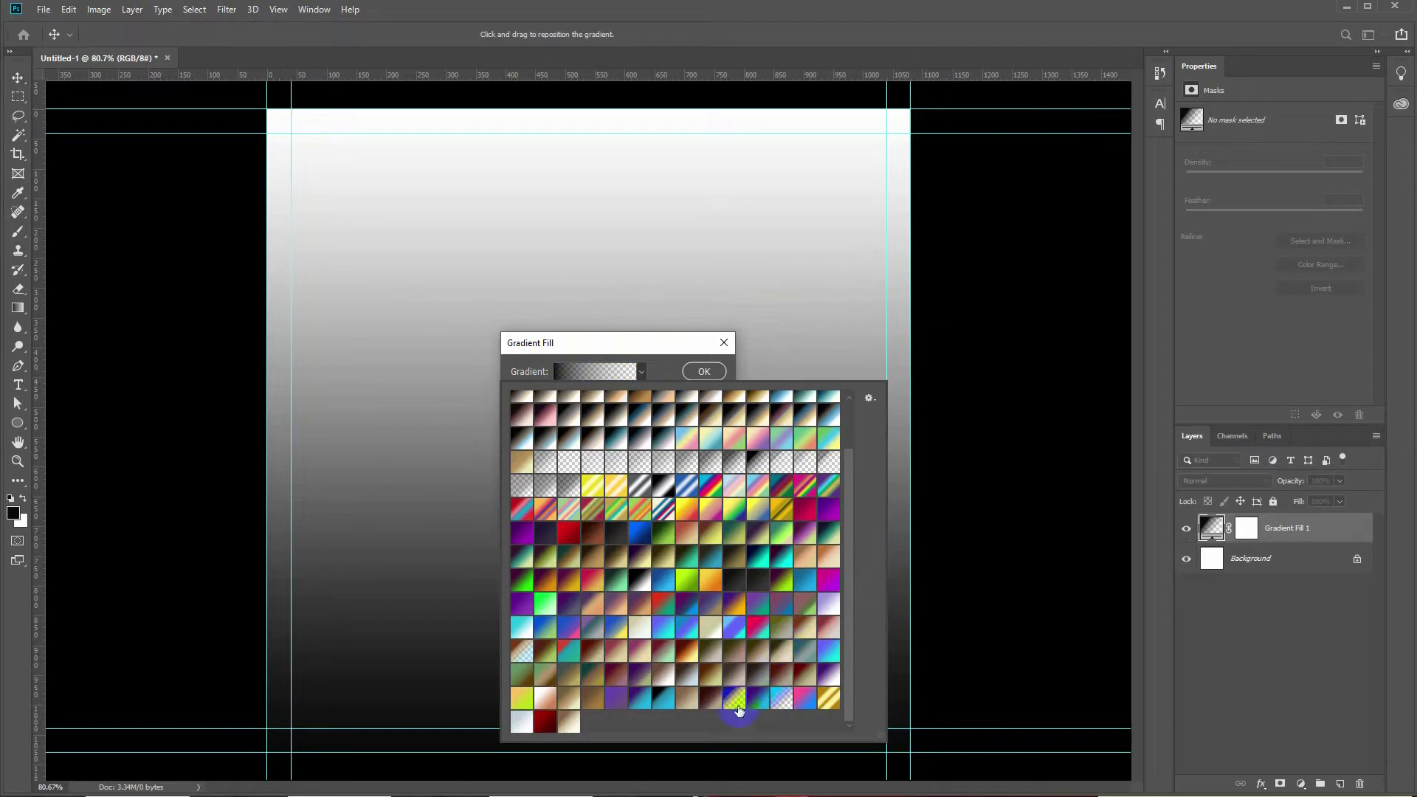
{"action": "scroll", "coordinate": [720, 679], "scroll_direction": "up", "scroll_amount": 1}
{"action": "scroll", "coordinate": [719, 675], "scroll_direction": "down", "scroll_amount": 1}
{"action": "left_click", "coordinate": [689, 699]}
{"action": "left_click", "coordinate": [666, 343]}
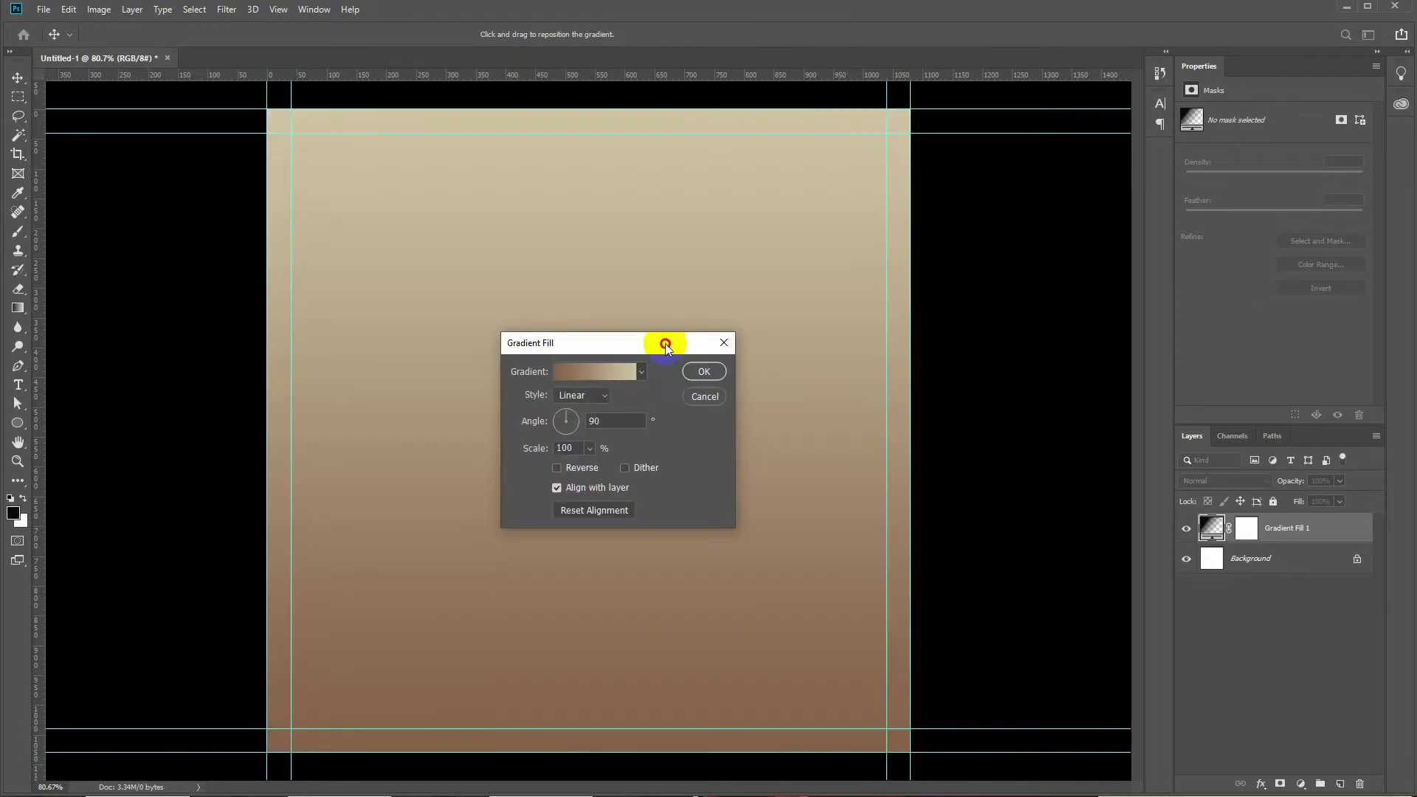
{"action": "mouse_move", "coordinate": [654, 342]}
{"action": "left_mouse_down"}
{"action": "mouse_move", "coordinate": [627, 240]}
{"action": "mouse_move", "coordinate": [698, 296]}
{"action": "left_mouse_up"}
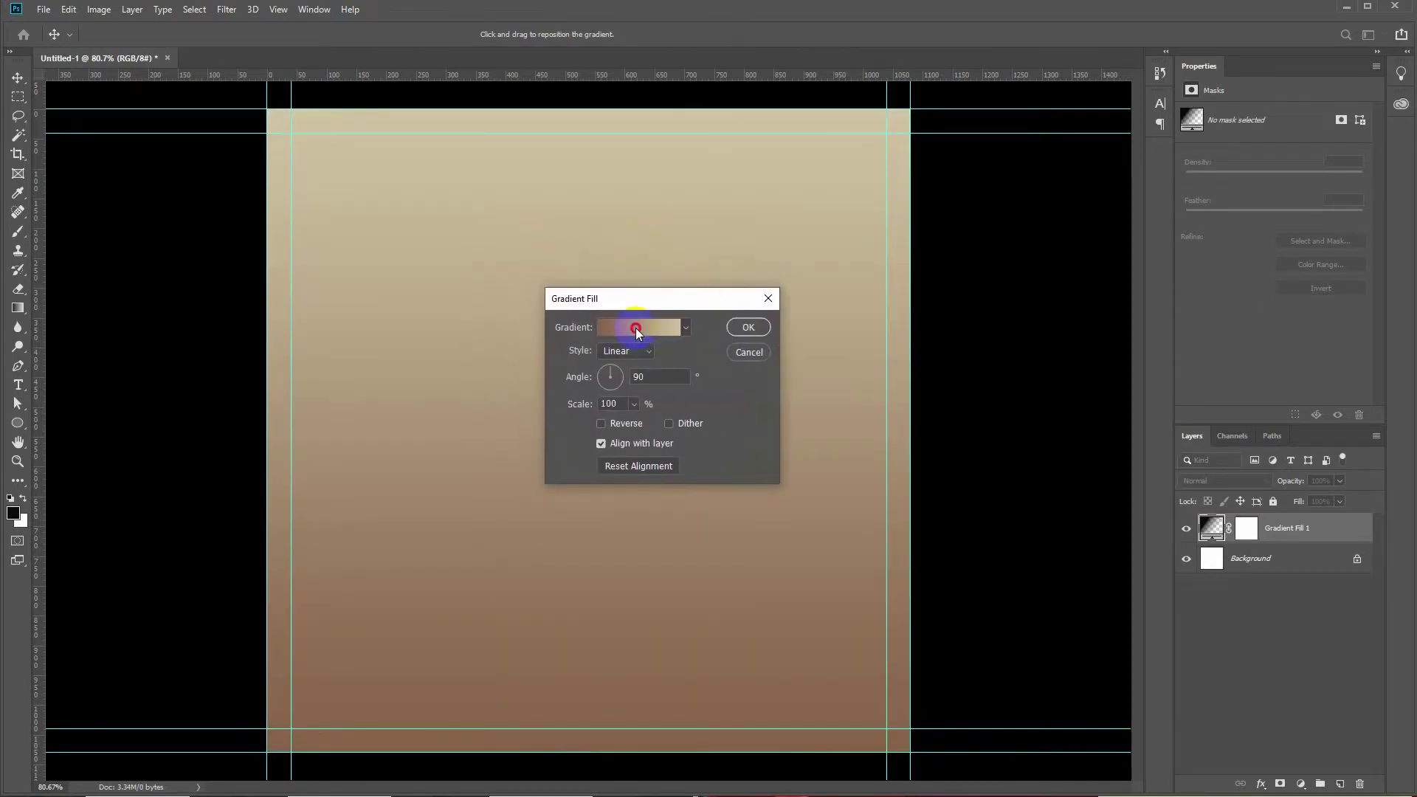
- Change the gradient's end stop to cream #fff7e4 and angle it at -141.26°
{"action": "left_click", "coordinate": [635, 328]}
{"action": "mouse_move", "coordinate": [474, 453]}
{"action": "left_mouse_down"}
{"action": "mouse_move", "coordinate": [325, 453]}
{"action": "mouse_move", "coordinate": [474, 455]}
{"action": "left_mouse_up"}
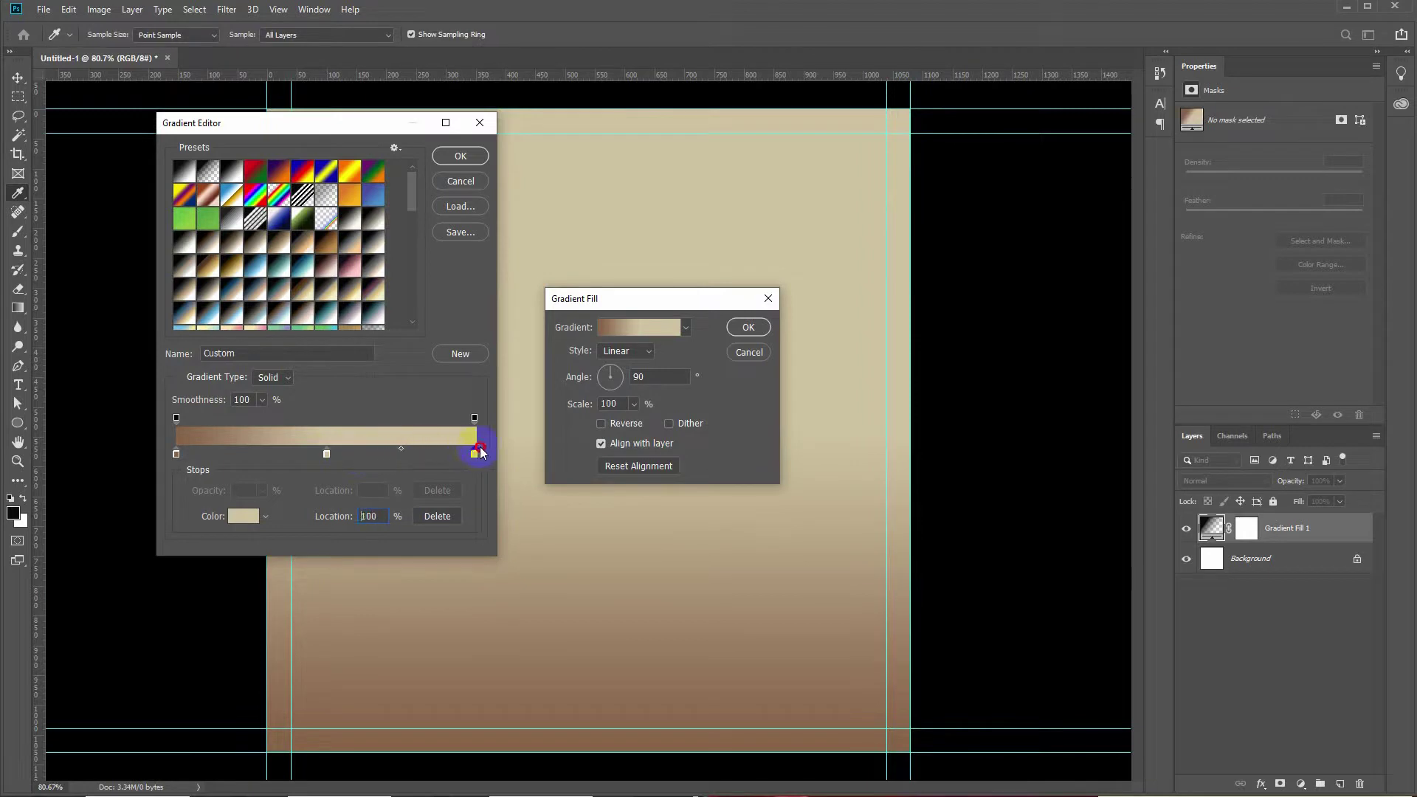
{"action": "double_click", "coordinate": [474, 454]}
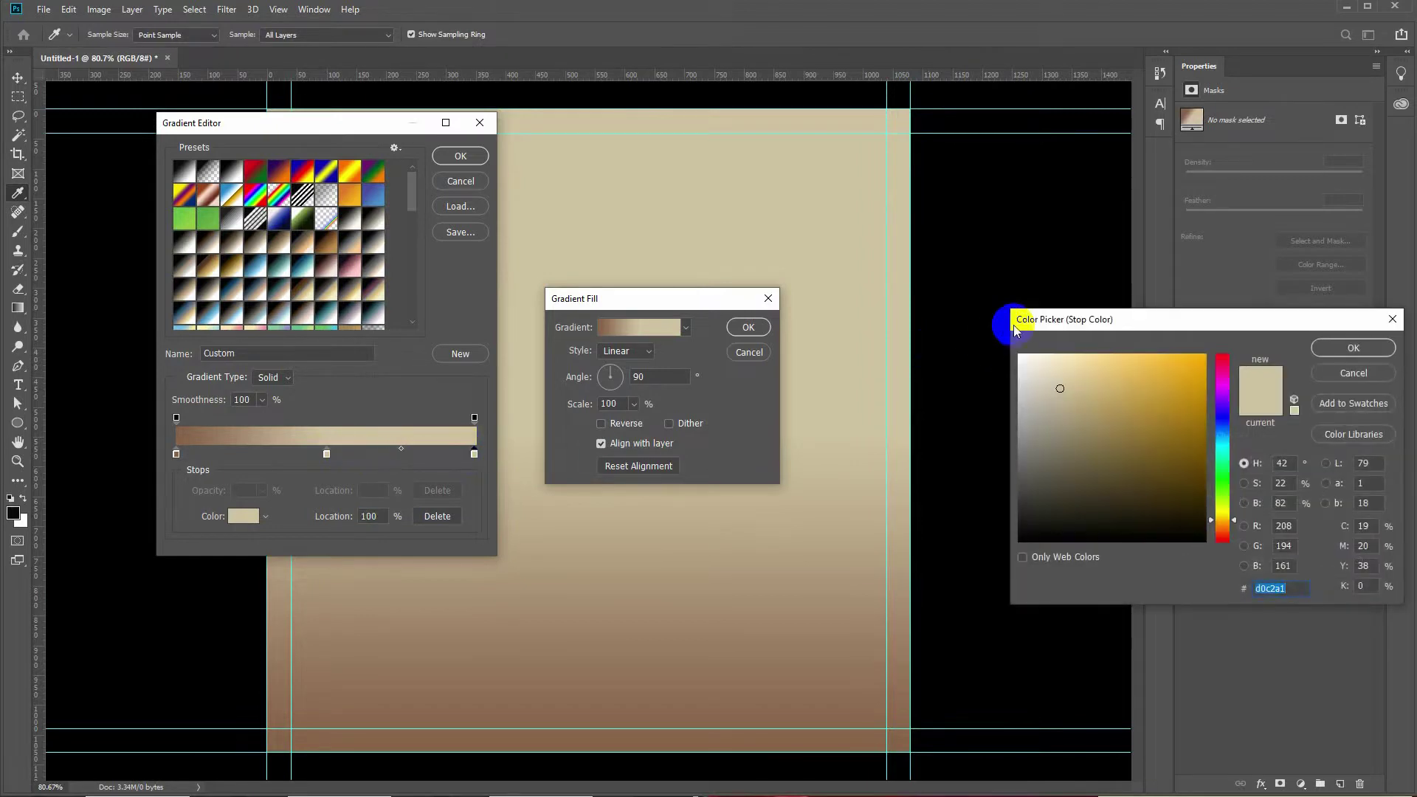
{"action": "left_click_drag", "start_coordinate": [1006, 319], "coordinate": [896, 352]}
{"action": "left_click", "coordinate": [928, 385]}
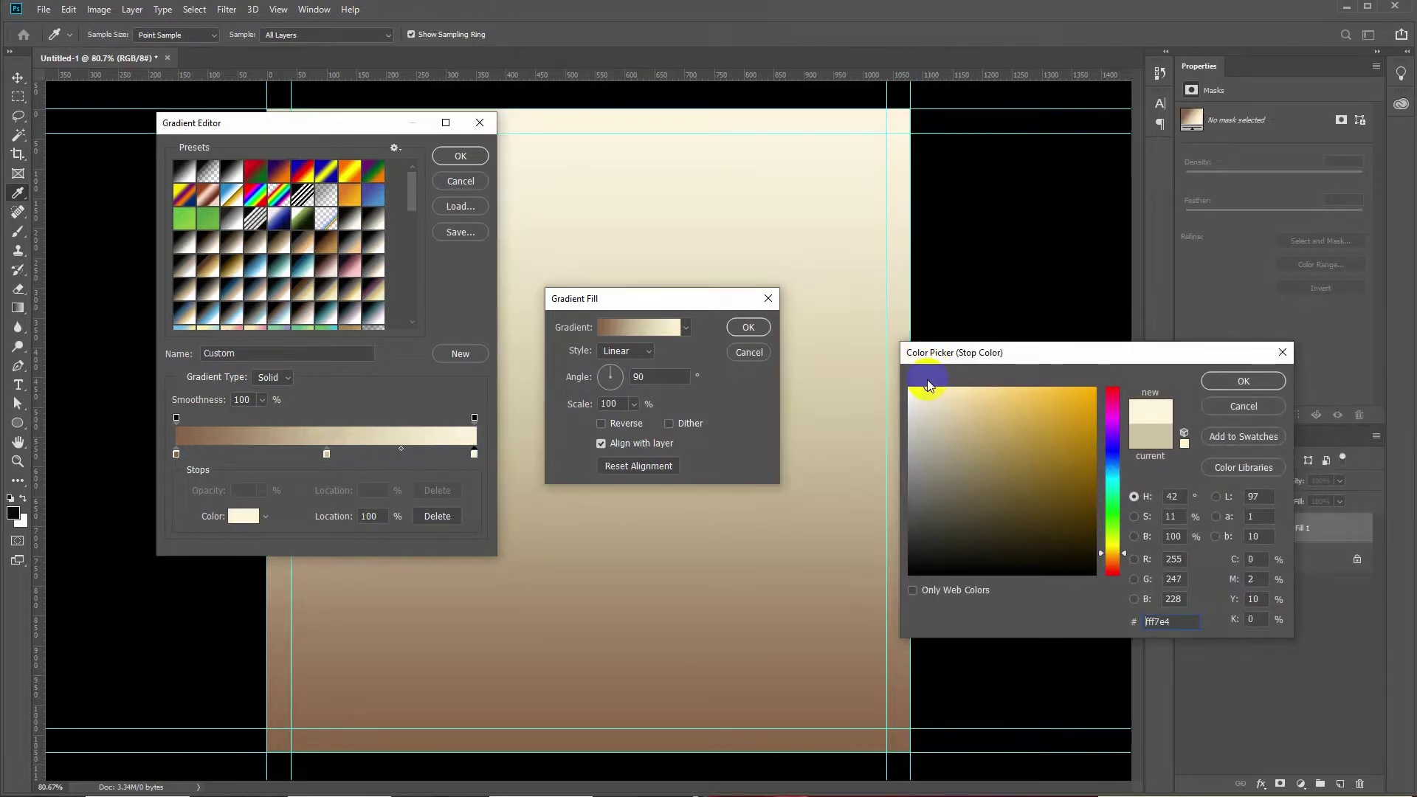
{"action": "left_click", "coordinate": [1228, 382]}
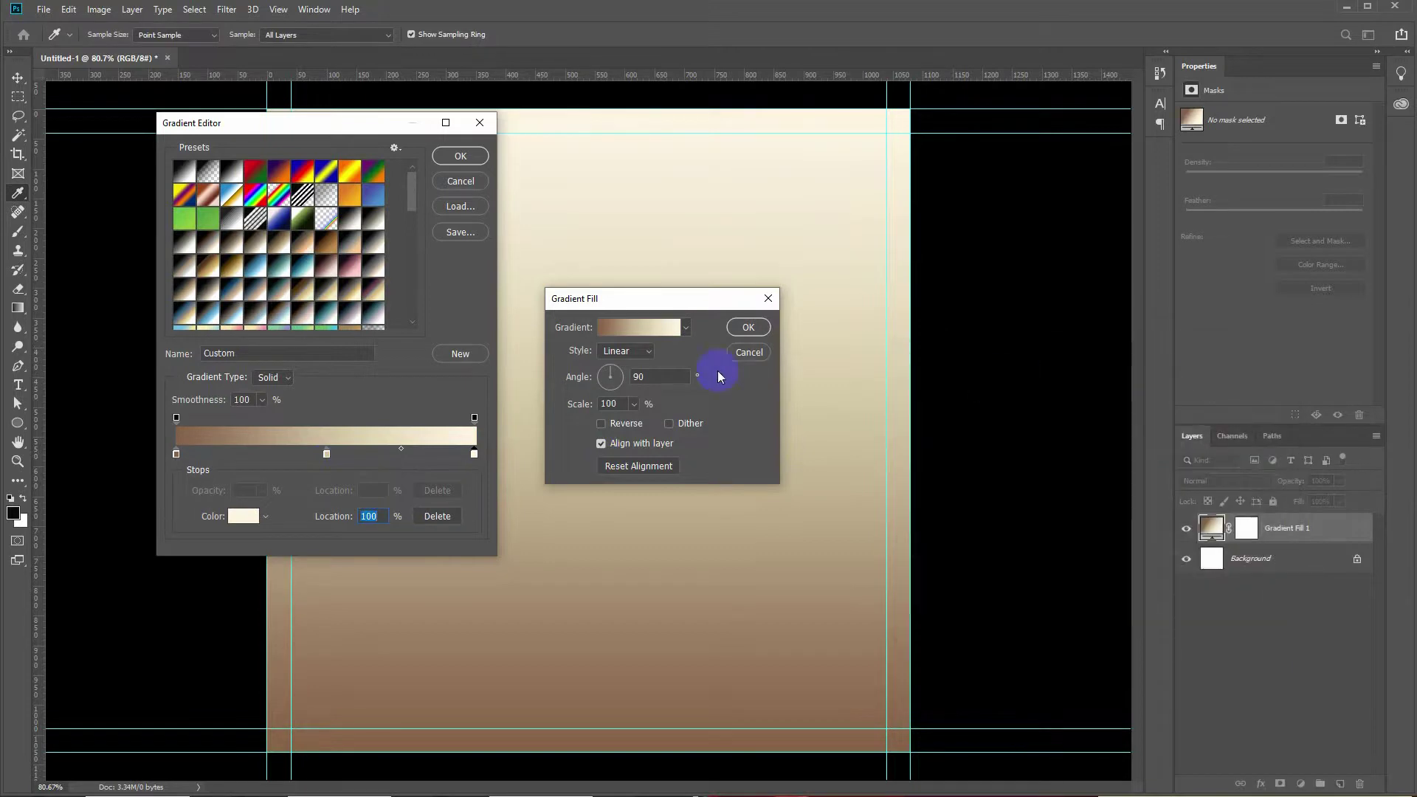
{"action": "left_click", "coordinate": [455, 156]}
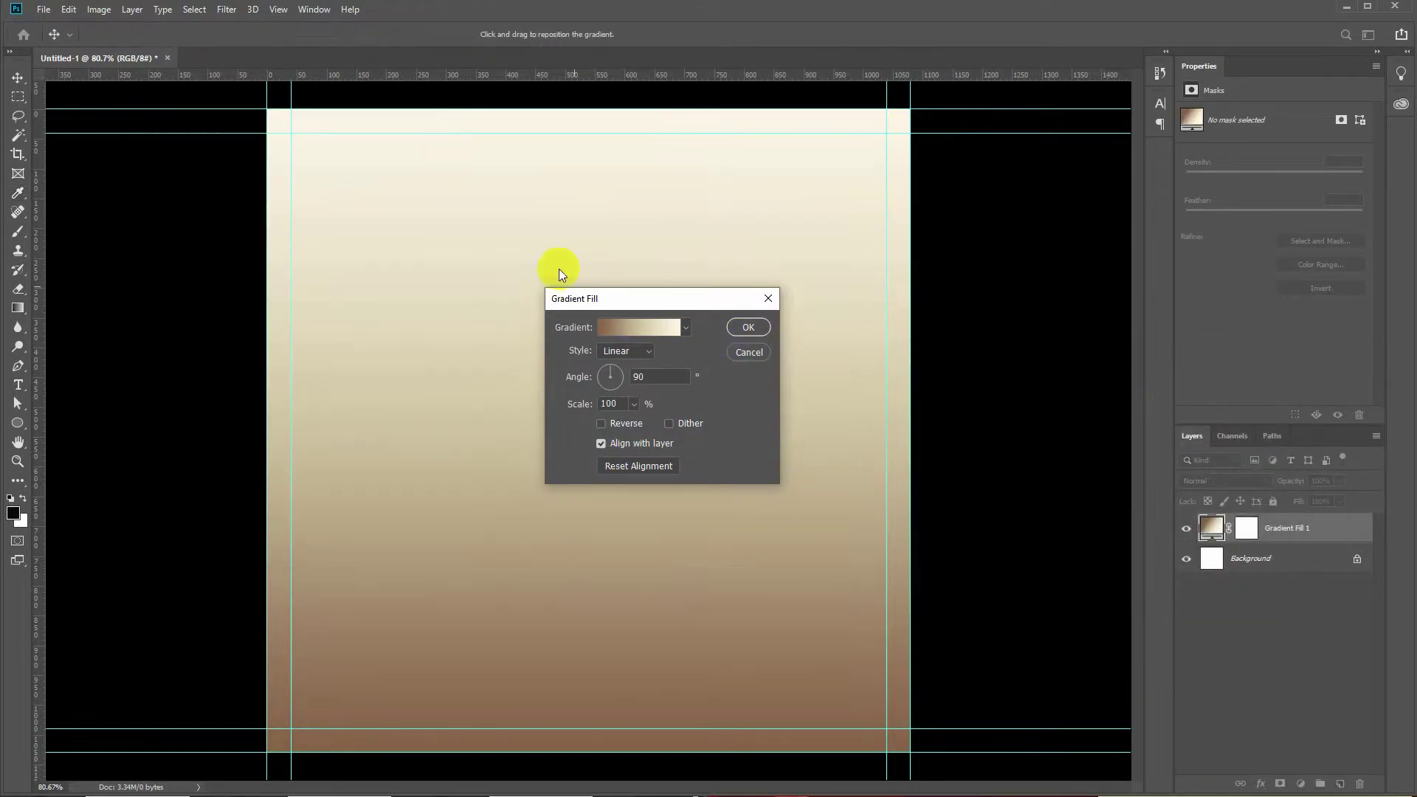
{"action": "left_click", "coordinate": [599, 385]}
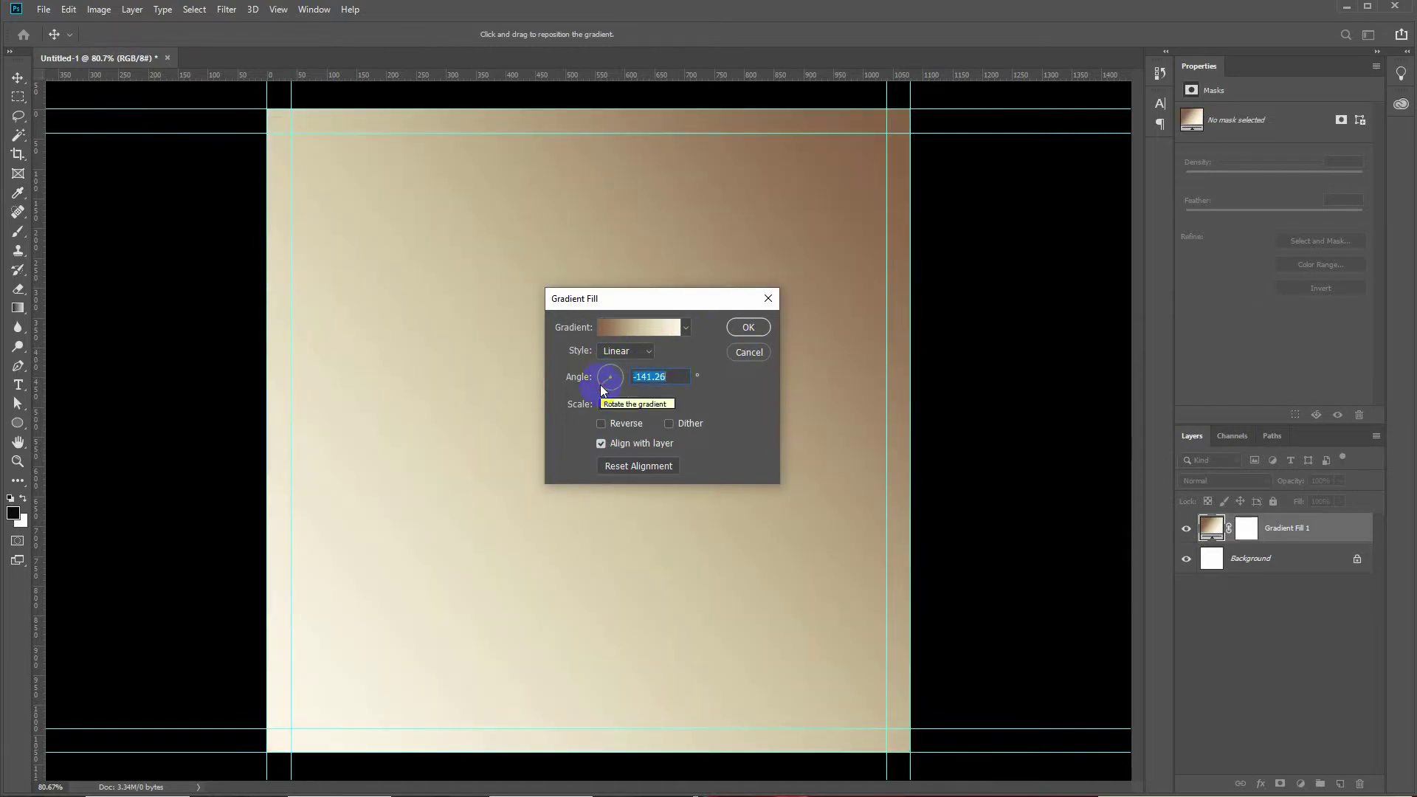
{"action": "left_click", "coordinate": [746, 327]}
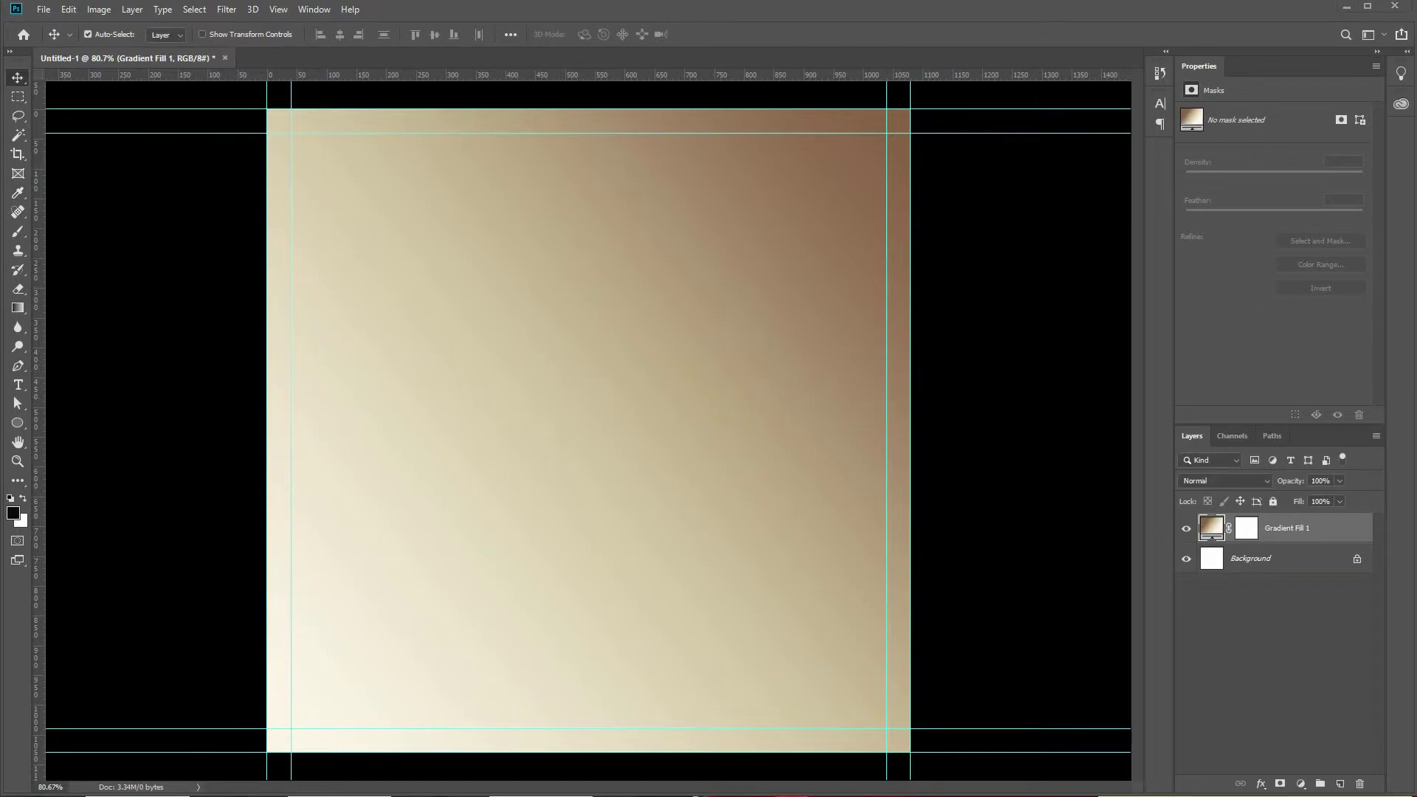
{"action": "left_click_drag", "start_coordinate": [475, 380], "coordinate": [641, 428]}
- Scale the 9227 bokeh image to cover the canvas and blend it in Overlay mode
{"action": "mouse_move", "coordinate": [911, 206]}
{"action": "left_mouse_down"}
{"action": "mouse_move", "coordinate": [987, 120]}
{"action": "mouse_move", "coordinate": [1044, 109]}
{"action": "left_mouse_up"}
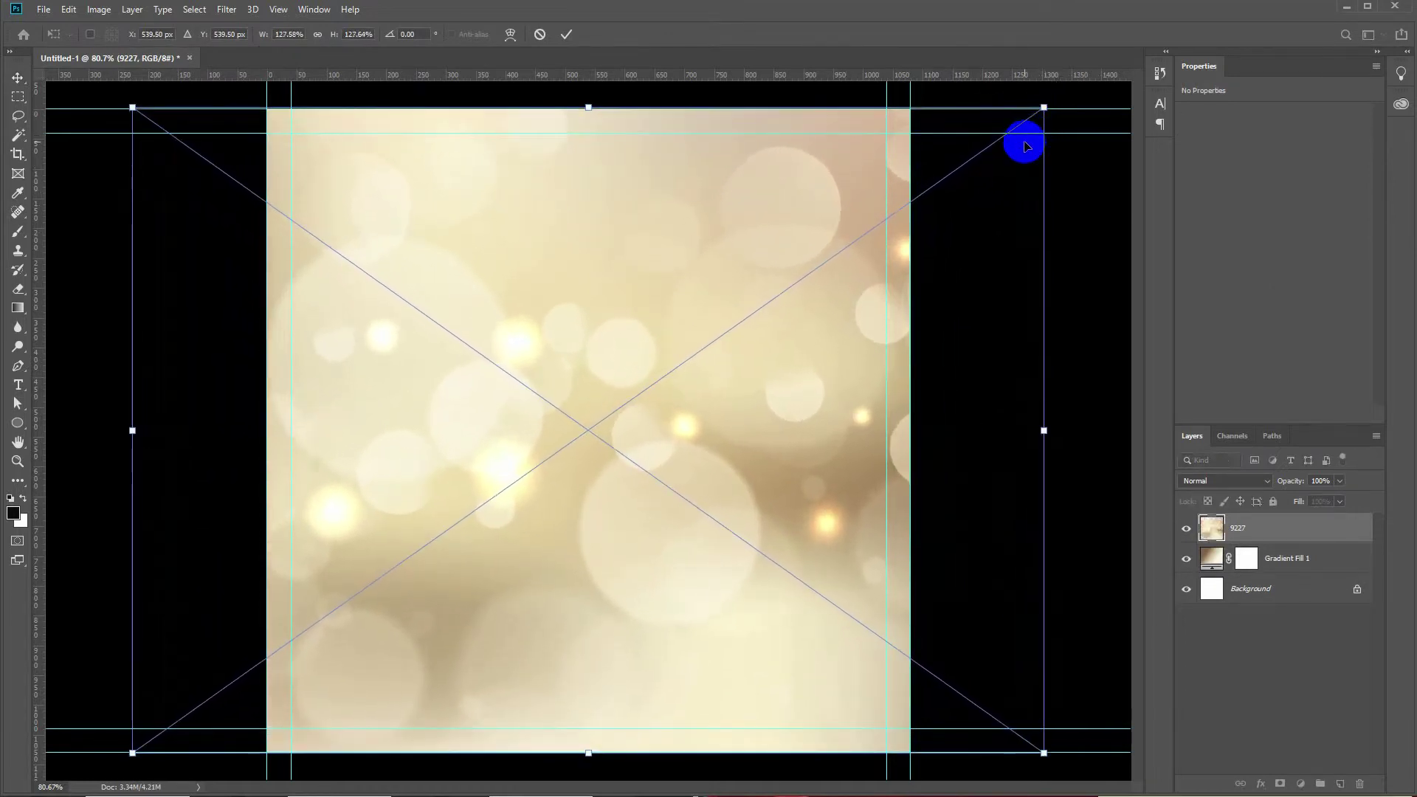
{"action": "key", "text": "Return"}
{"action": "left_click", "coordinate": [1224, 481]}
{"action": "left_click", "coordinate": [1211, 659]}
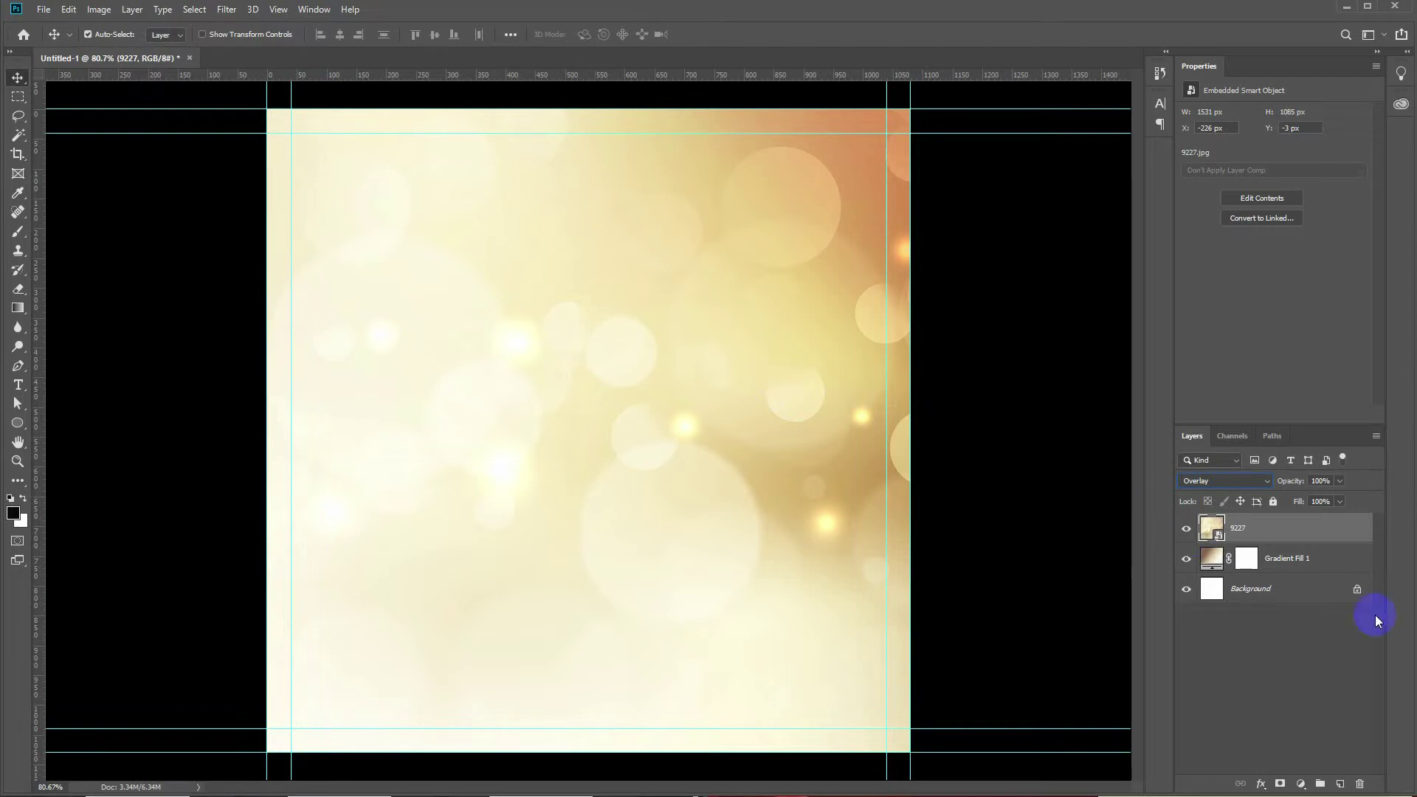
- Unlock the background layer and group all three layers as Background
{"action": "left_click", "coordinate": [1357, 589]}
{"action": "left_click", "coordinate": [1268, 536], "text": "shift"}
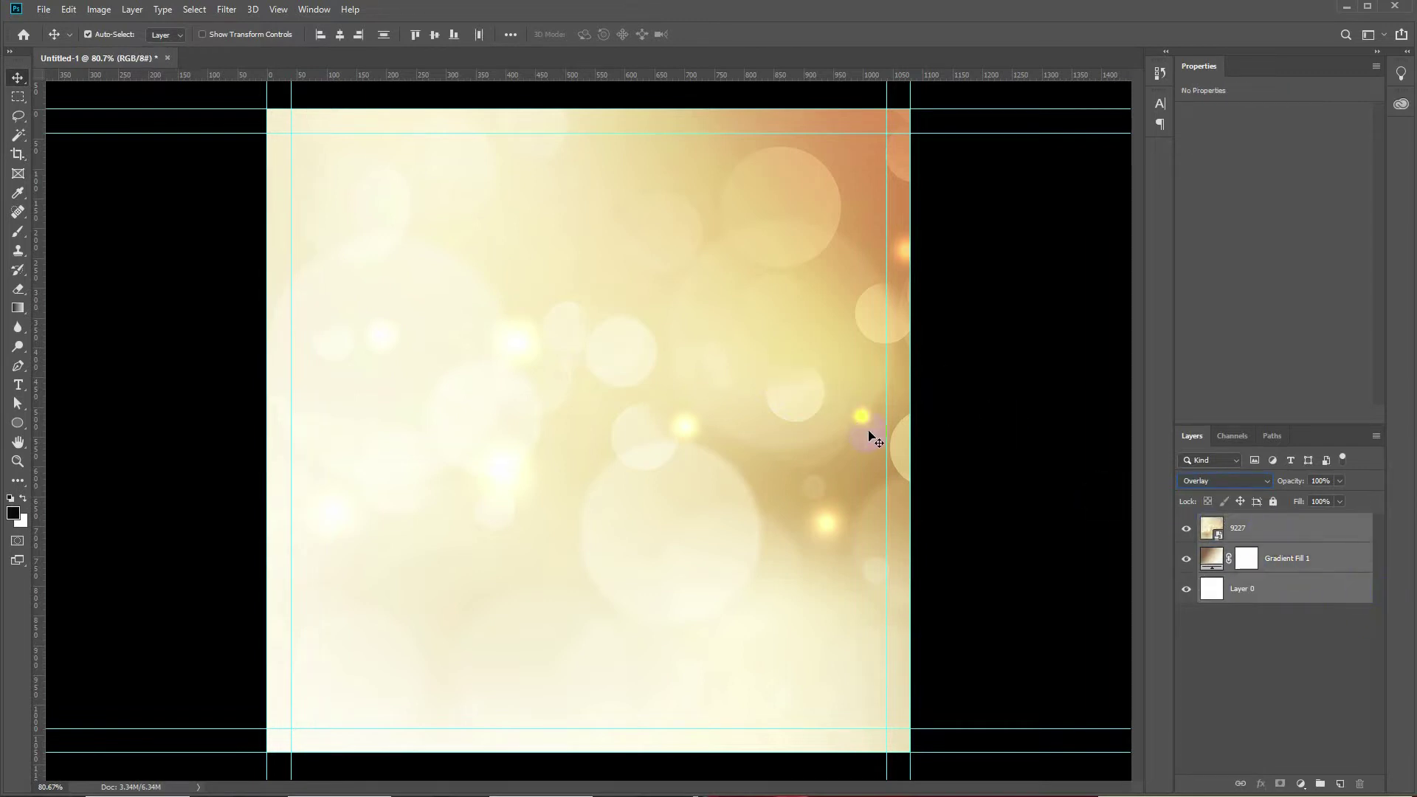
{"action": "key", "text": "ctrl+g"}
{"action": "double_click", "coordinate": [1240, 524]}
{"action": "type", "text": "Background"}
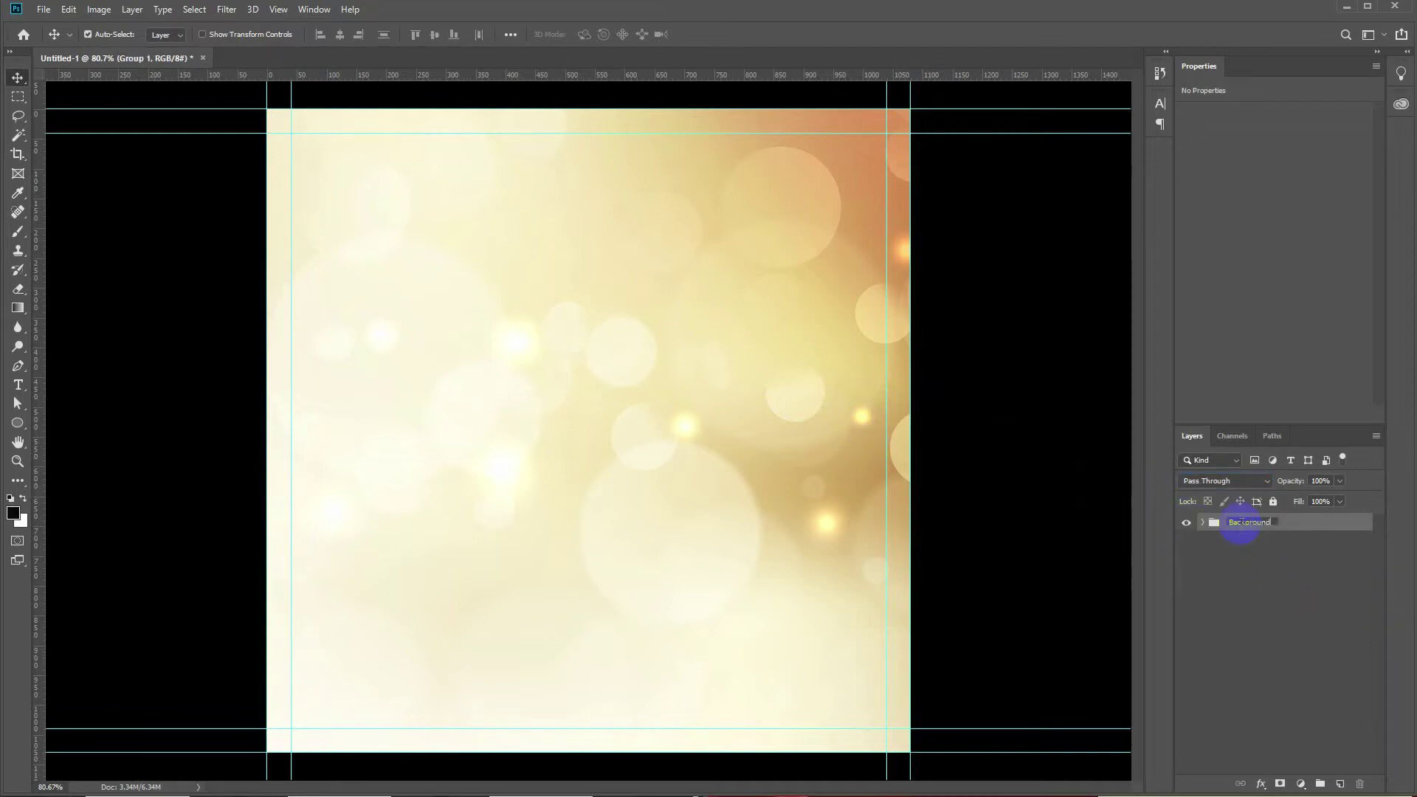
{"action": "key", "text": "Return"}
{"action": "left_click", "coordinate": [906, 476]}
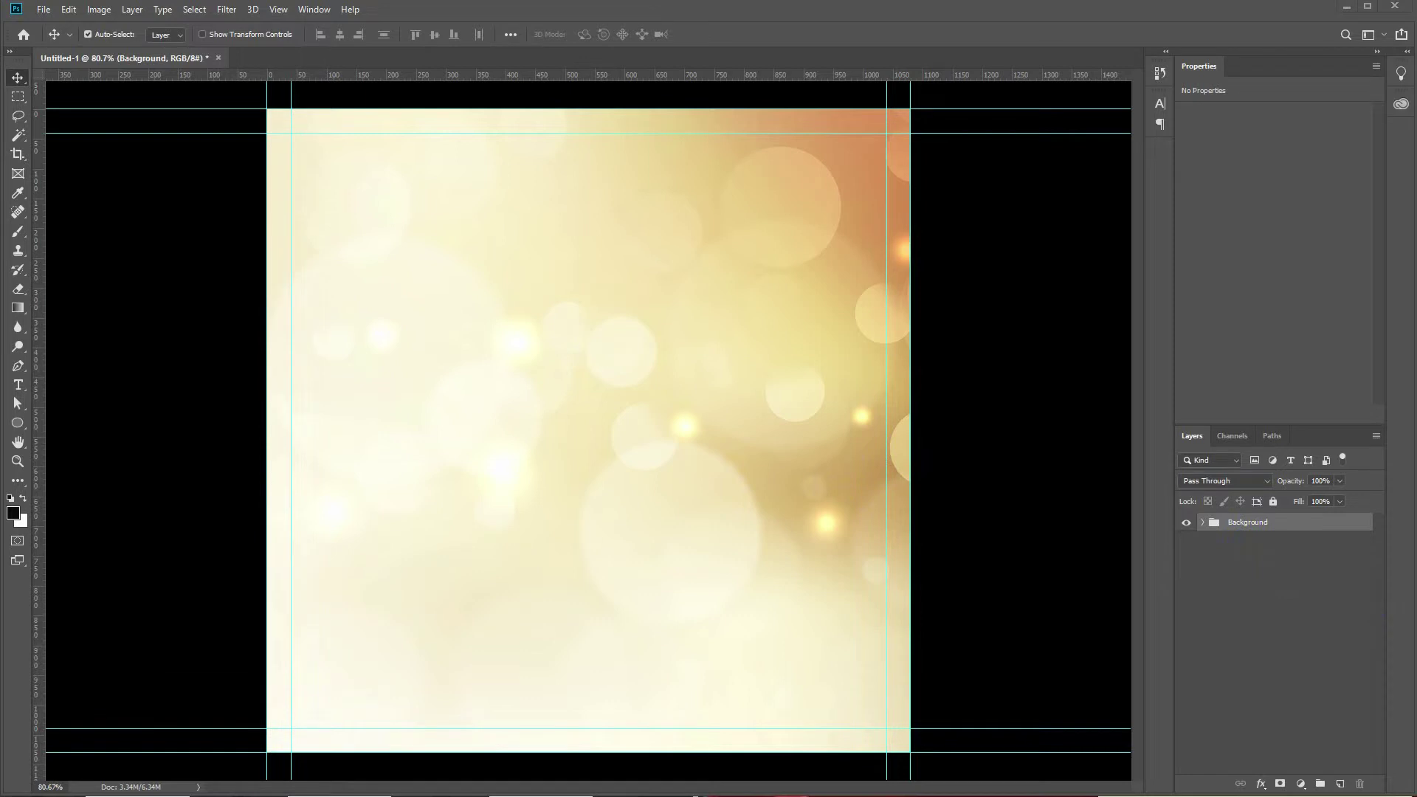
- Place the gold rings photo and enlarge it, positioned left of centre
{"action": "left_click", "coordinate": [495, 513]}
{"action": "mouse_move", "coordinate": [496, 513]}
{"action": "left_mouse_down"}
{"action": "mouse_move", "coordinate": [560, 467]}
{"action": "mouse_move", "coordinate": [460, 574]}
{"action": "left_mouse_up"}
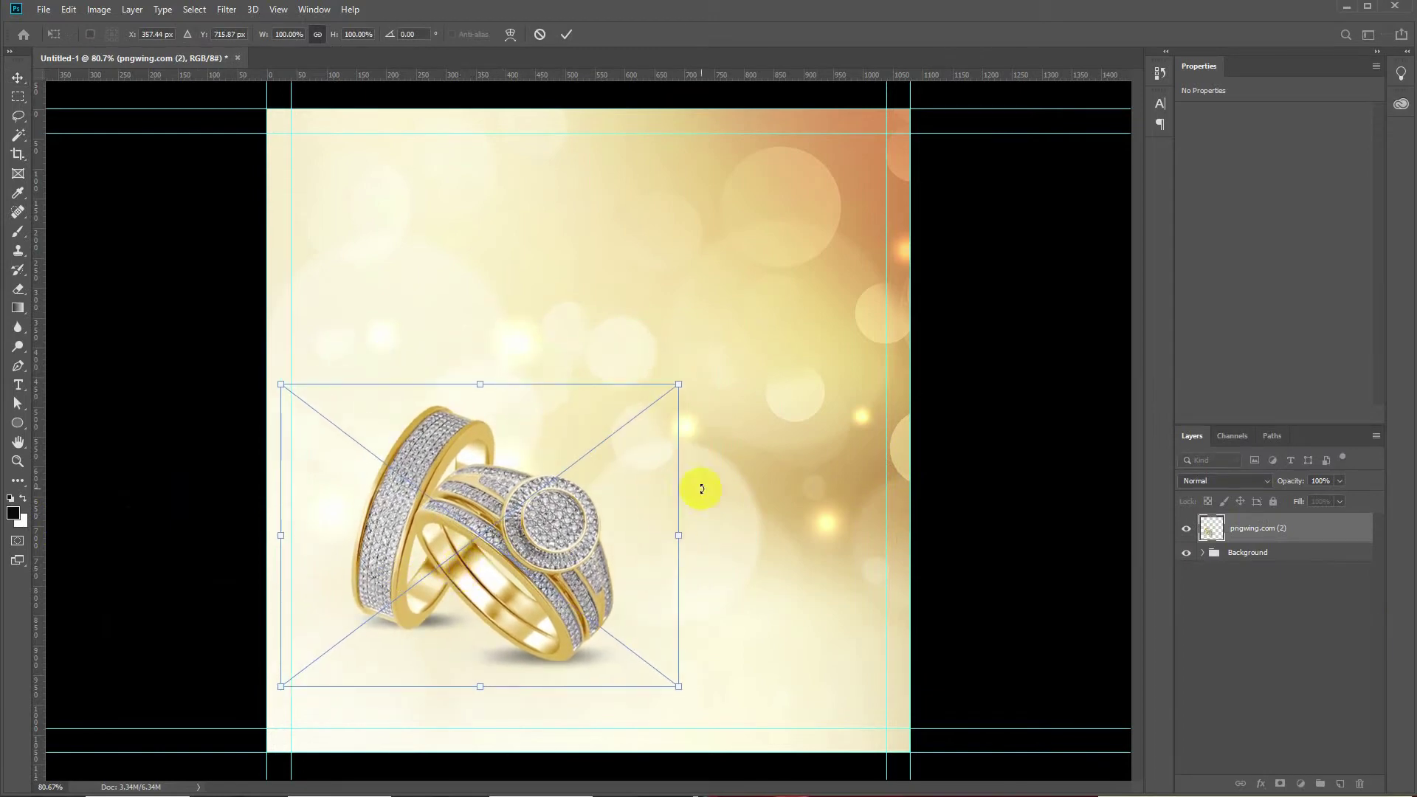
{"action": "mouse_move", "coordinate": [677, 385]}
{"action": "left_mouse_down"}
{"action": "mouse_move", "coordinate": [745, 356]}
{"action": "mouse_move", "coordinate": [847, 257]}
{"action": "left_mouse_up"}
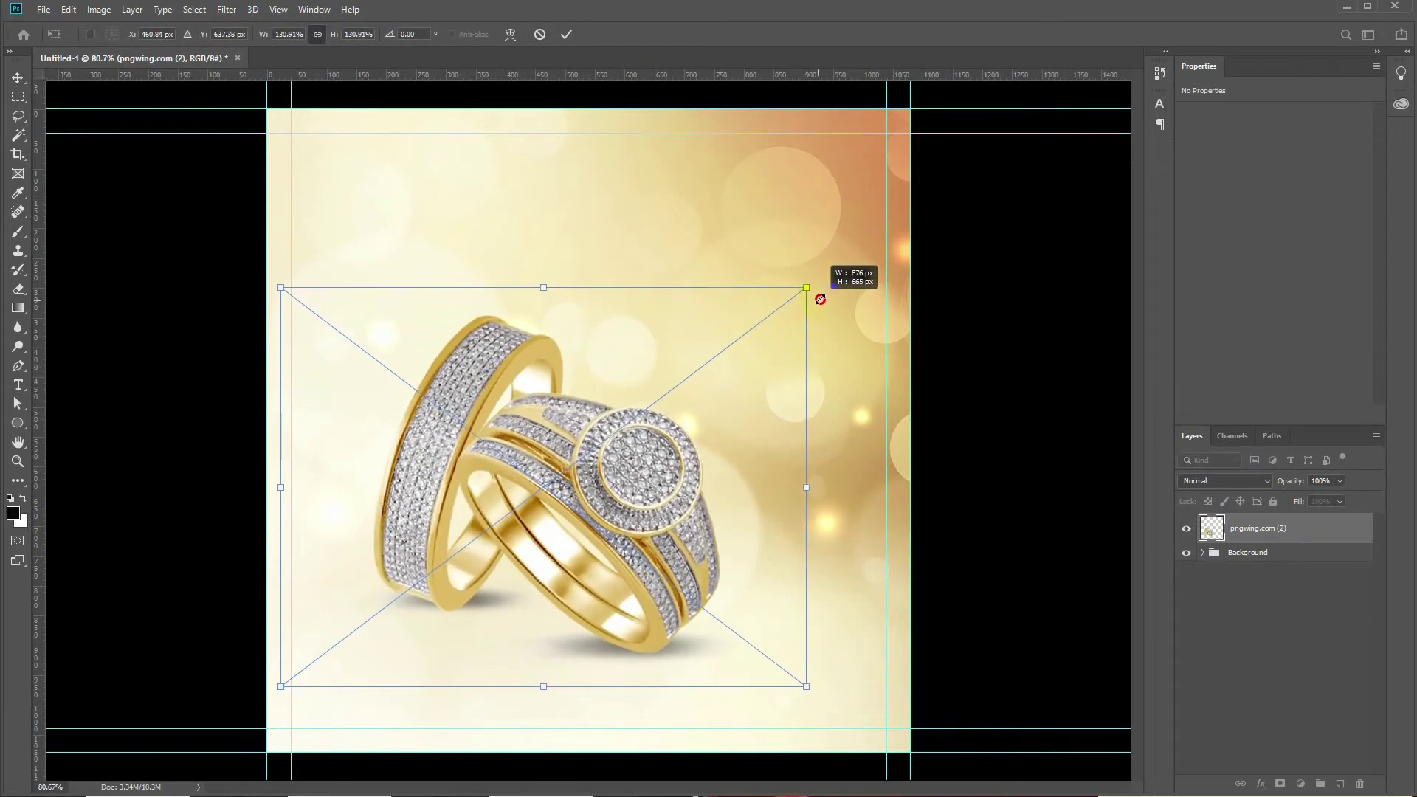
{"action": "left_click_drag", "start_coordinate": [672, 441], "coordinate": [633, 457]}
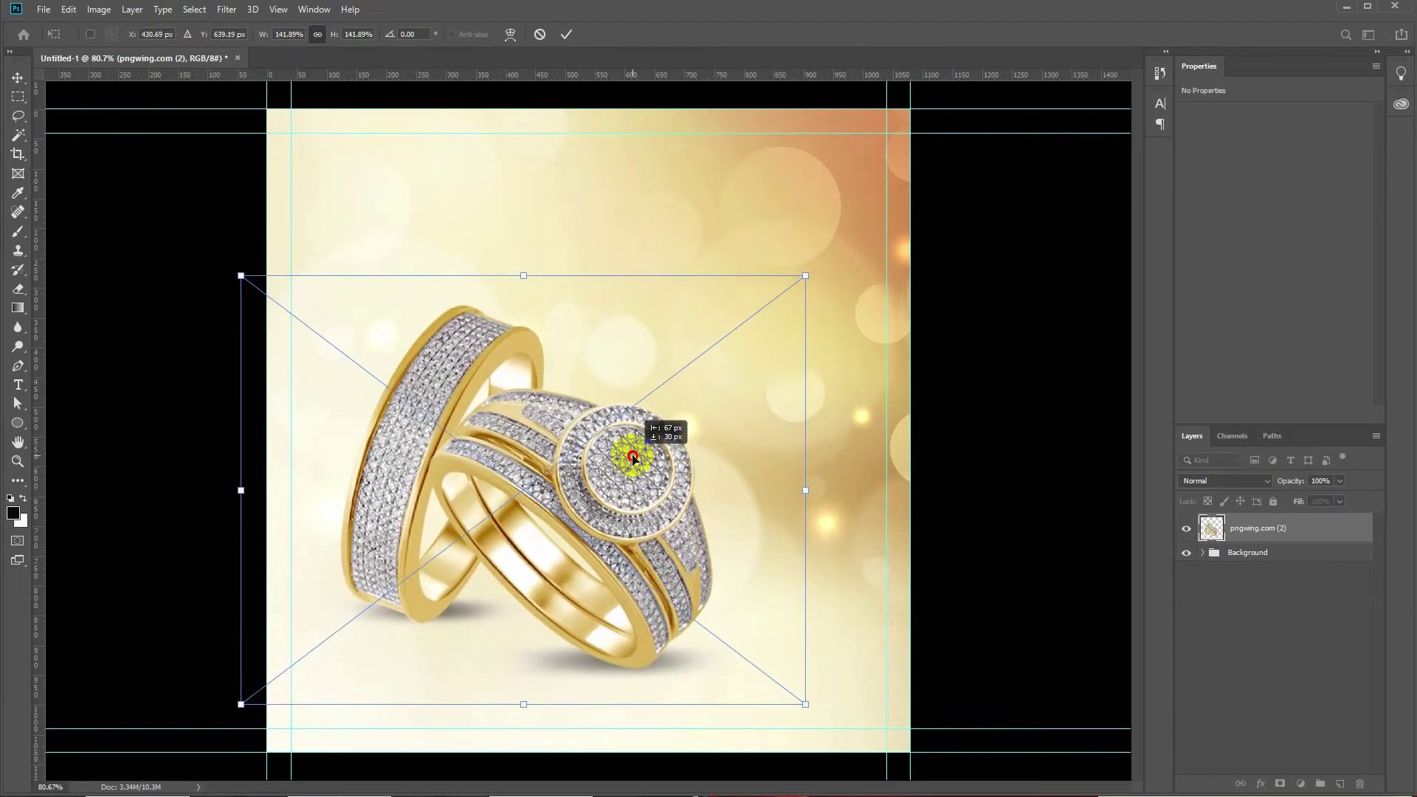
{"action": "left_click_drag", "start_coordinate": [805, 276], "coordinate": [828, 252]}
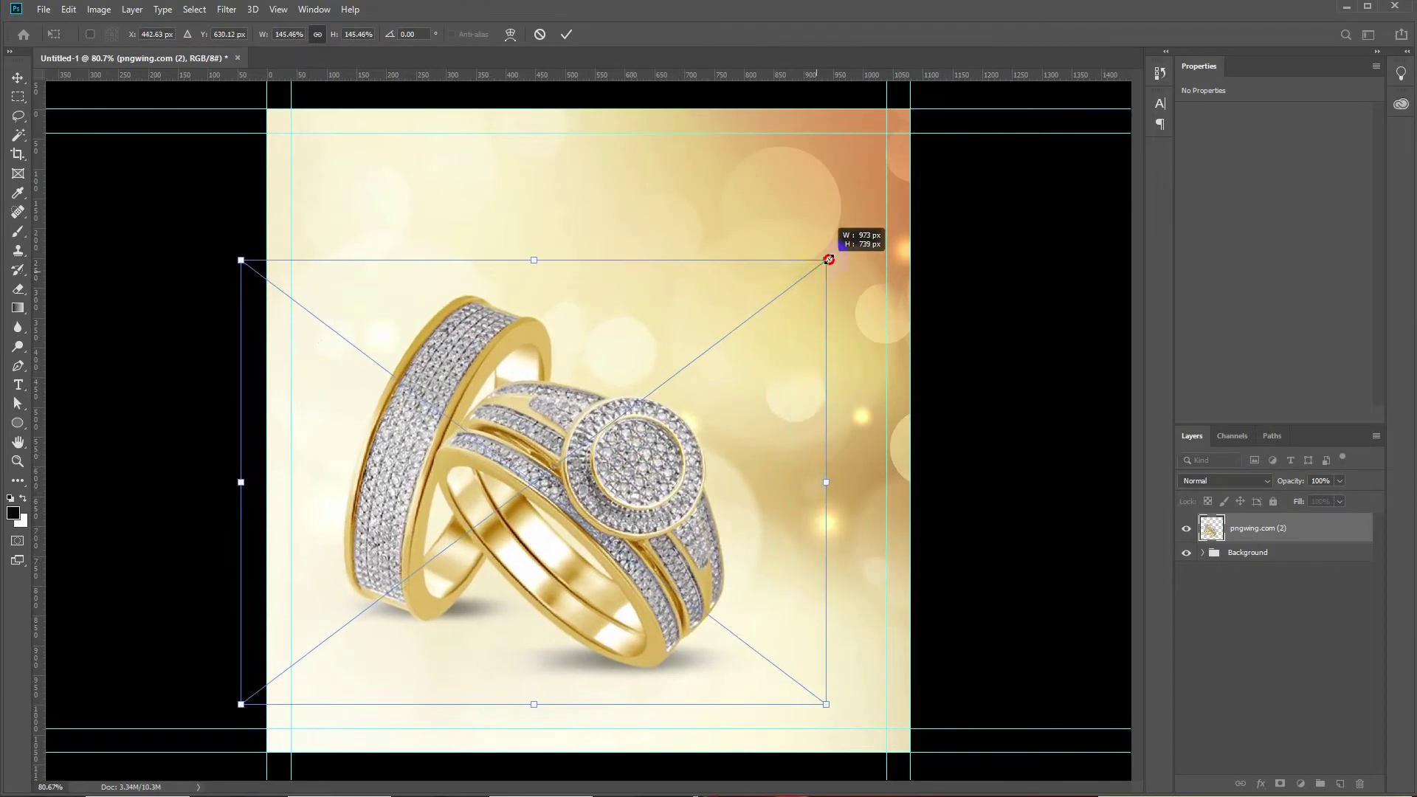
{"action": "left_click_drag", "start_coordinate": [593, 457], "coordinate": [585, 457]}
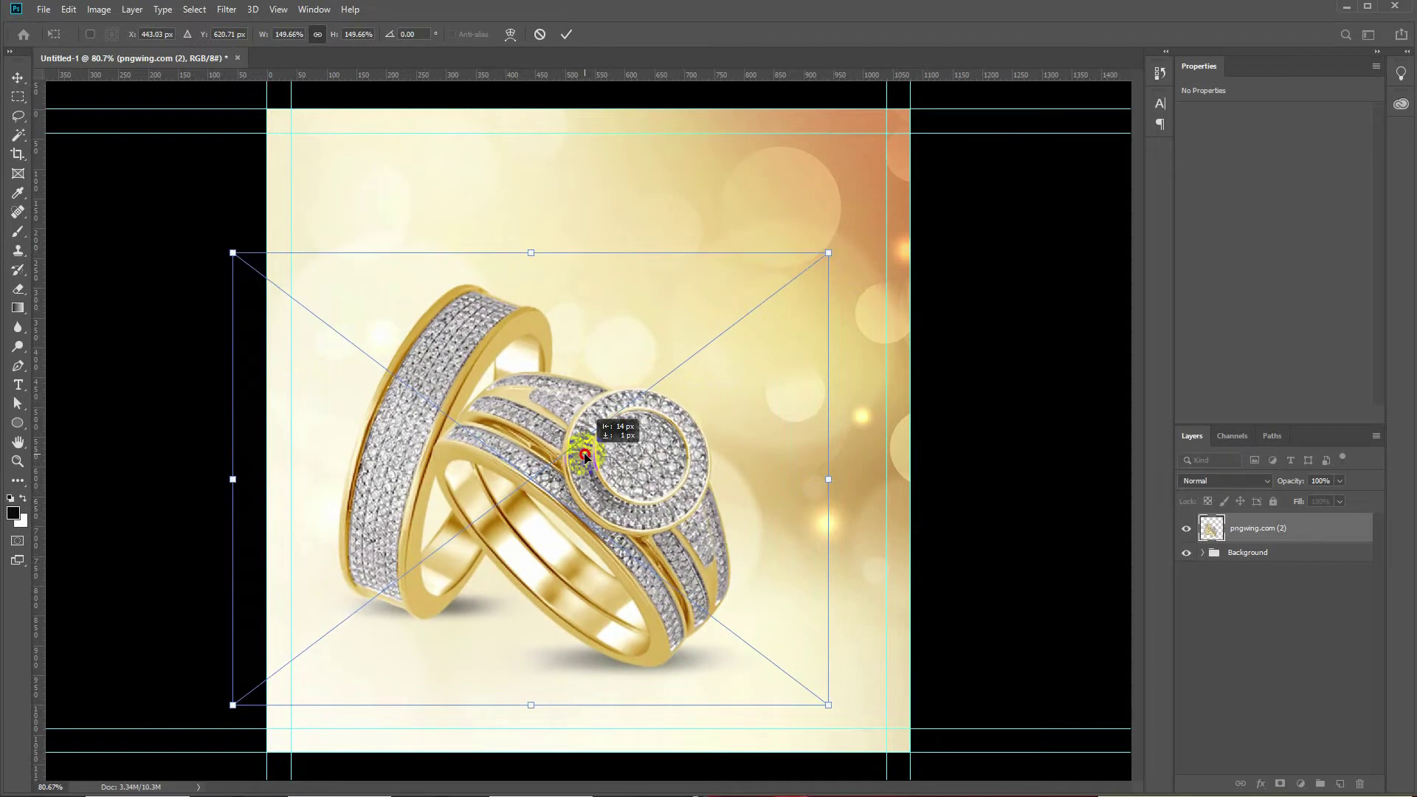
{"action": "key", "text": "Return"}
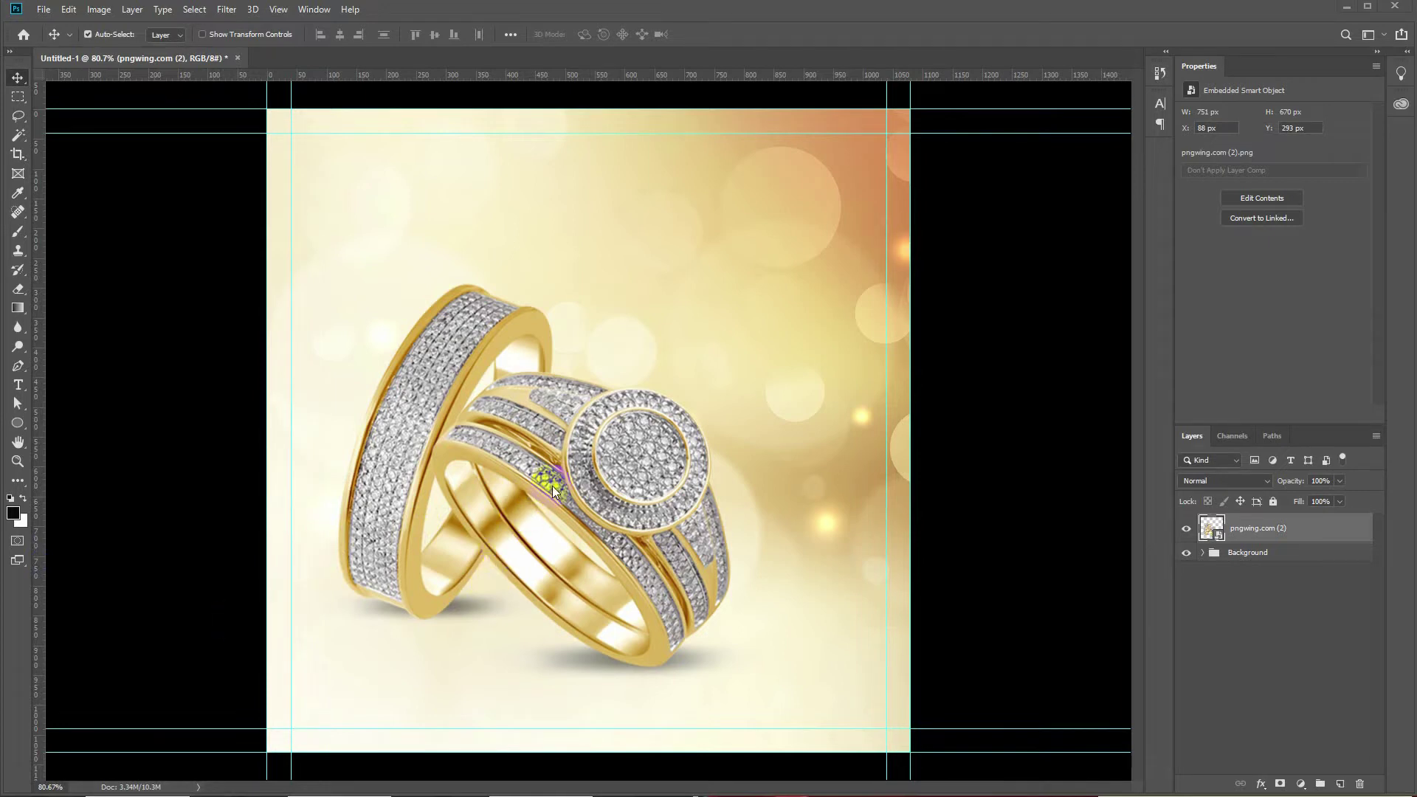
- Shift the rings photo slightly left and group it as Image
{"action": "left_click_drag", "start_coordinate": [551, 486], "coordinate": [541, 485]}
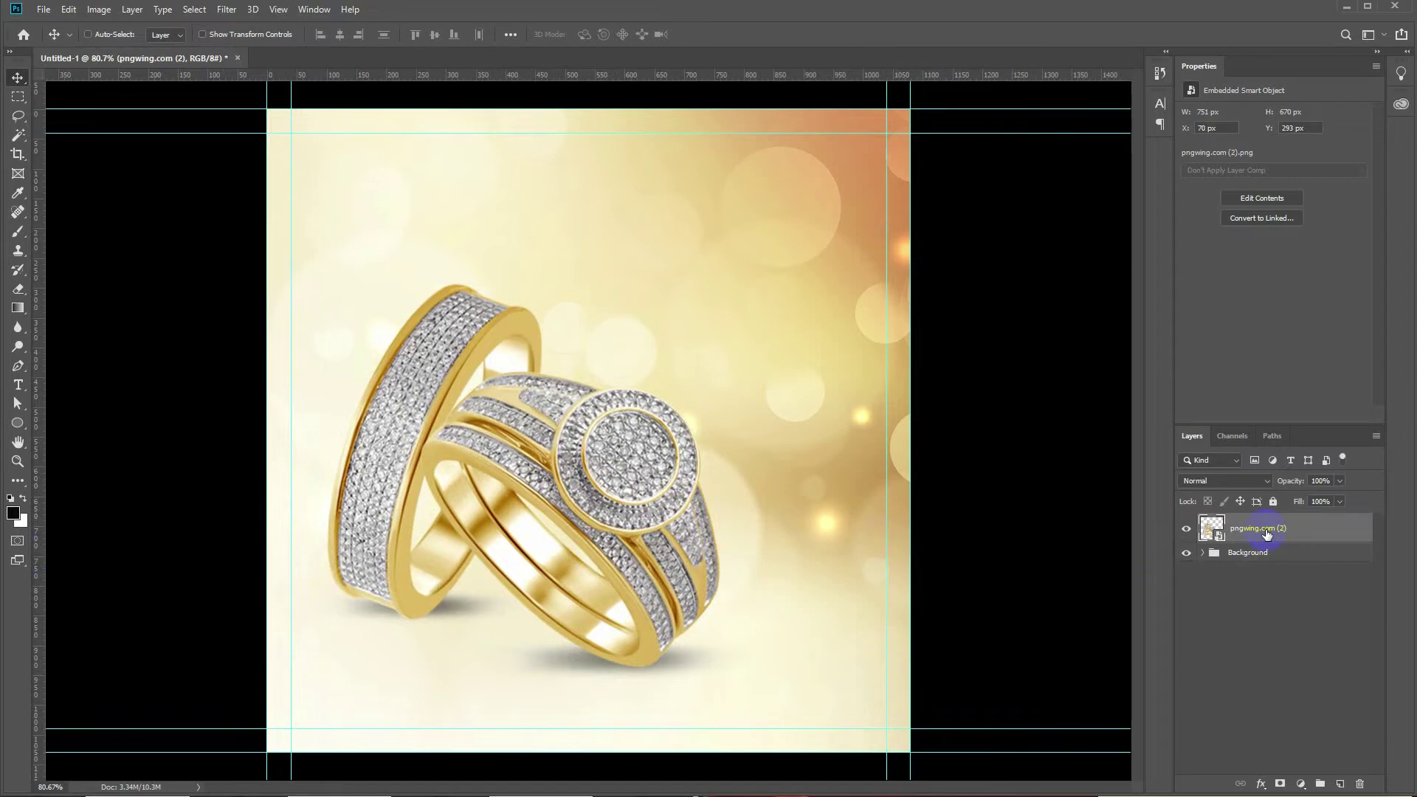
{"action": "key", "text": "ctrl+g"}
{"action": "double_click", "coordinate": [1240, 522]}
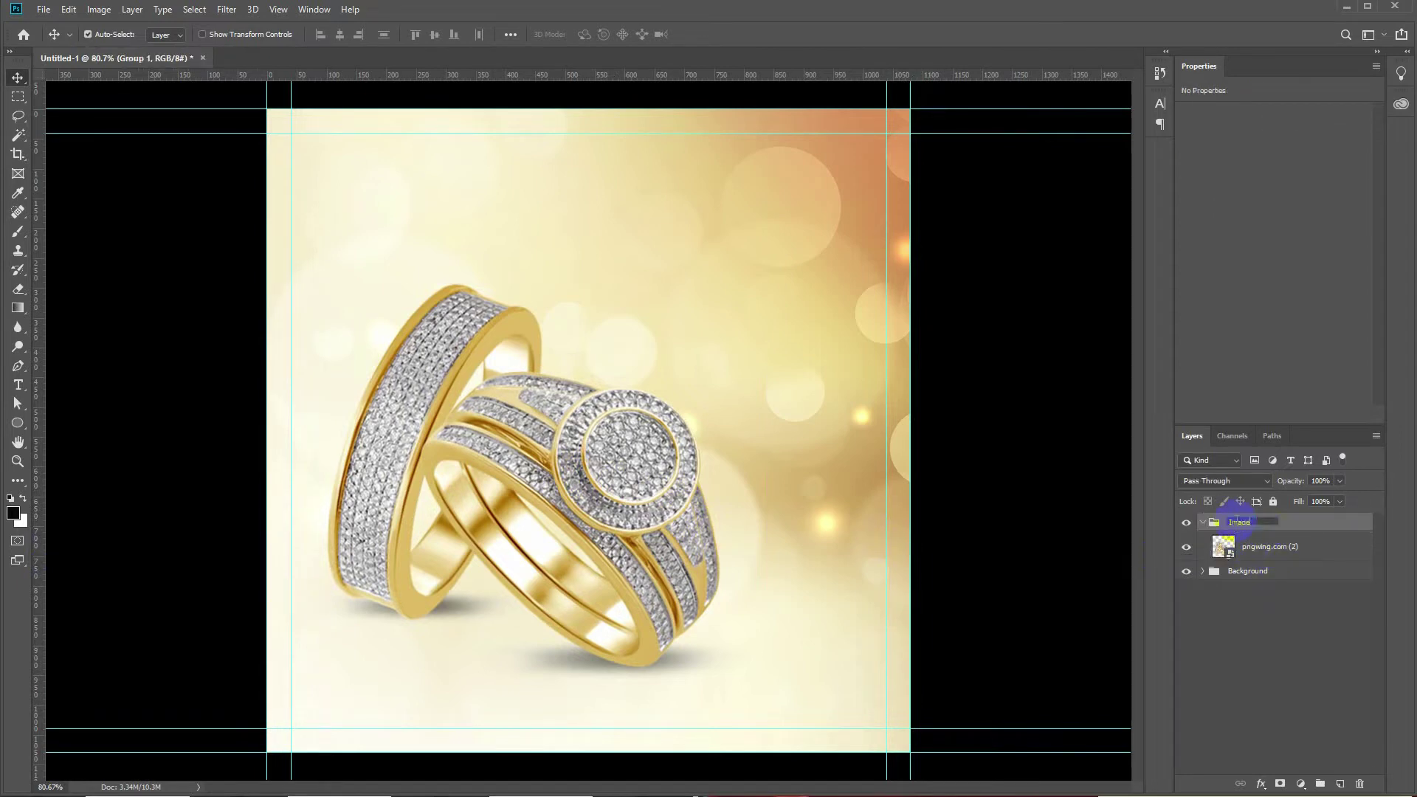
{"action": "key", "text": "Return"}
{"action": "left_click", "coordinate": [1203, 522]}
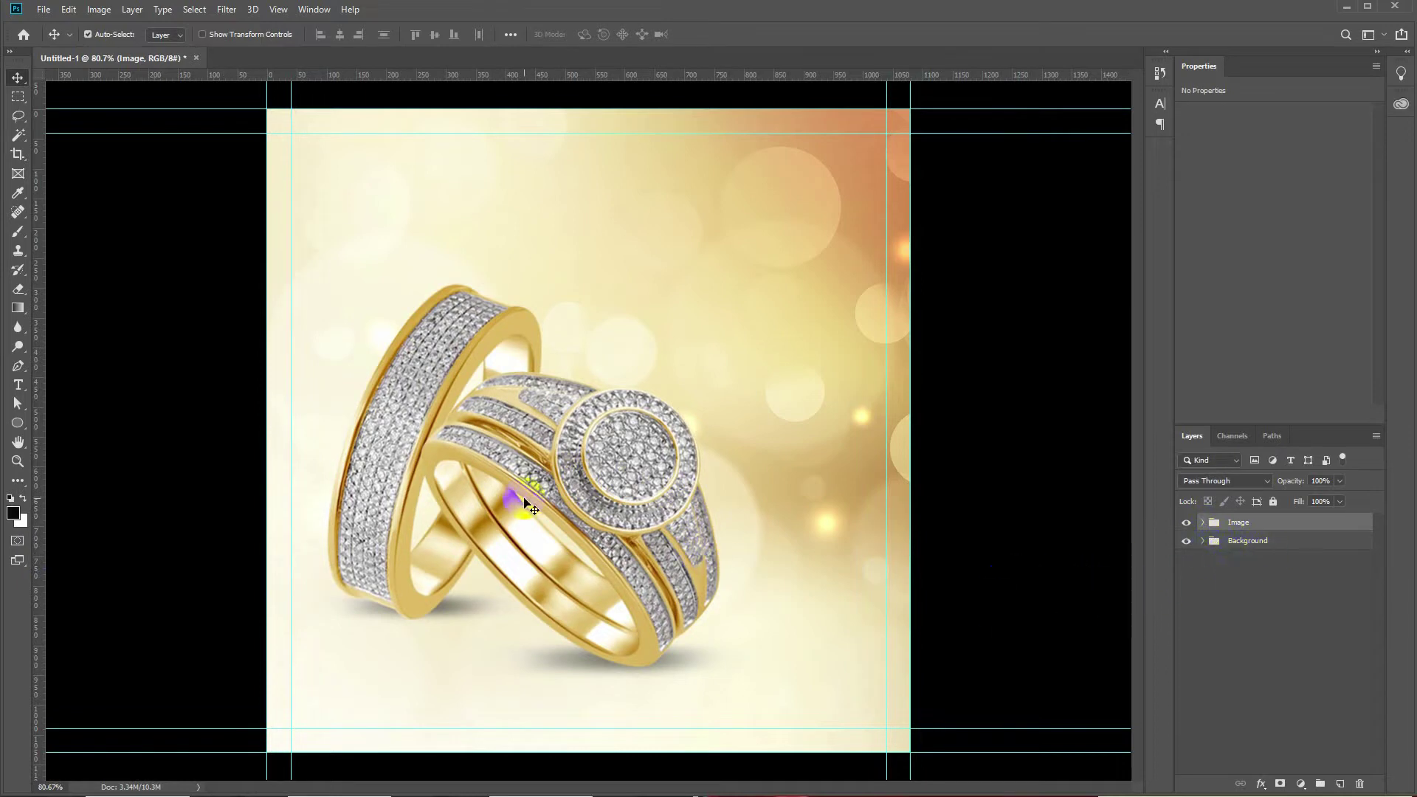
{"action": "left_click", "coordinate": [552, 489]}
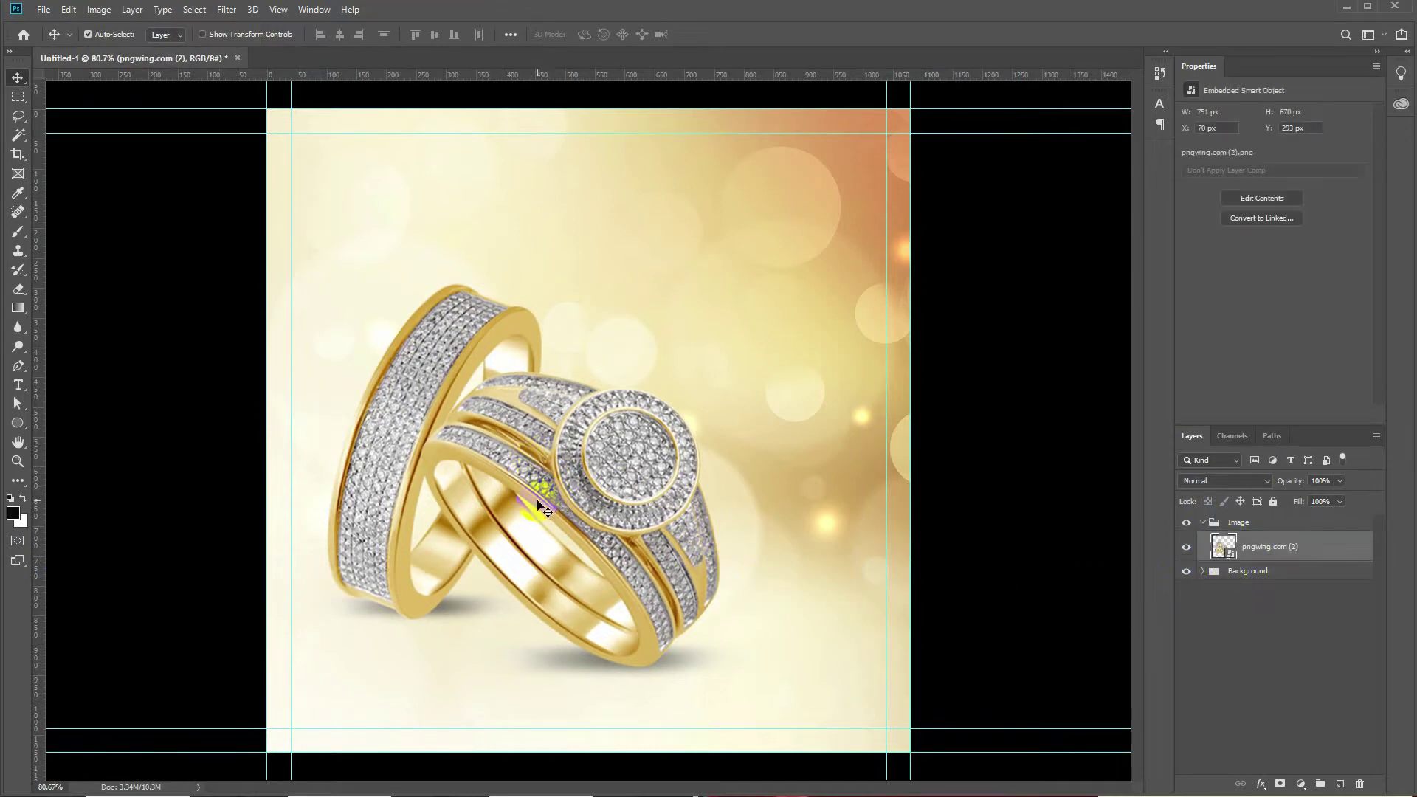
{"action": "left_click", "coordinate": [1203, 523]}
{"action": "key", "text": "y"}
{"action": "key", "text": "t"}
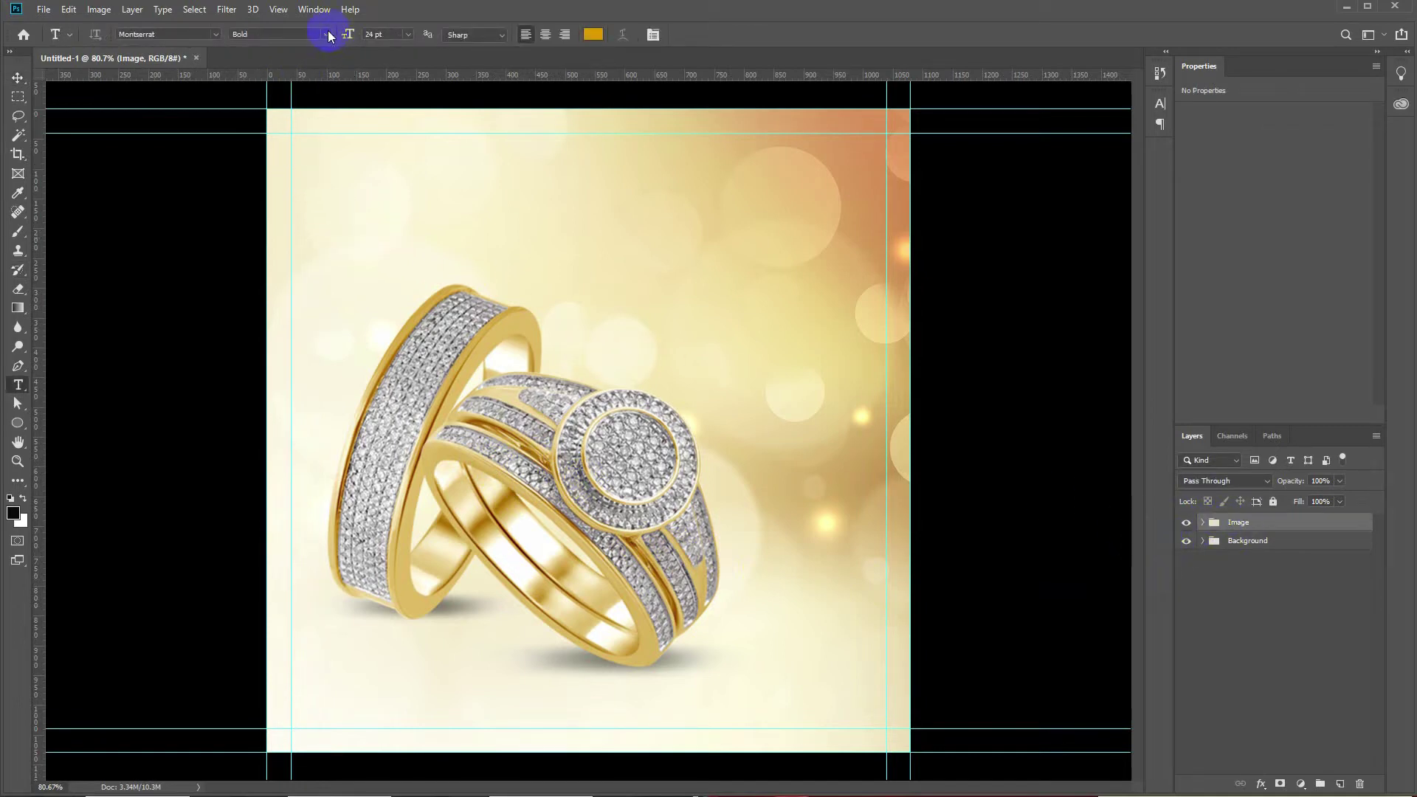
- Type a two-line LOGO HERE in Montserrat Regular at the top-left guides
{"action": "left_click", "coordinate": [328, 34]}
{"action": "left_click", "coordinate": [290, 121]}
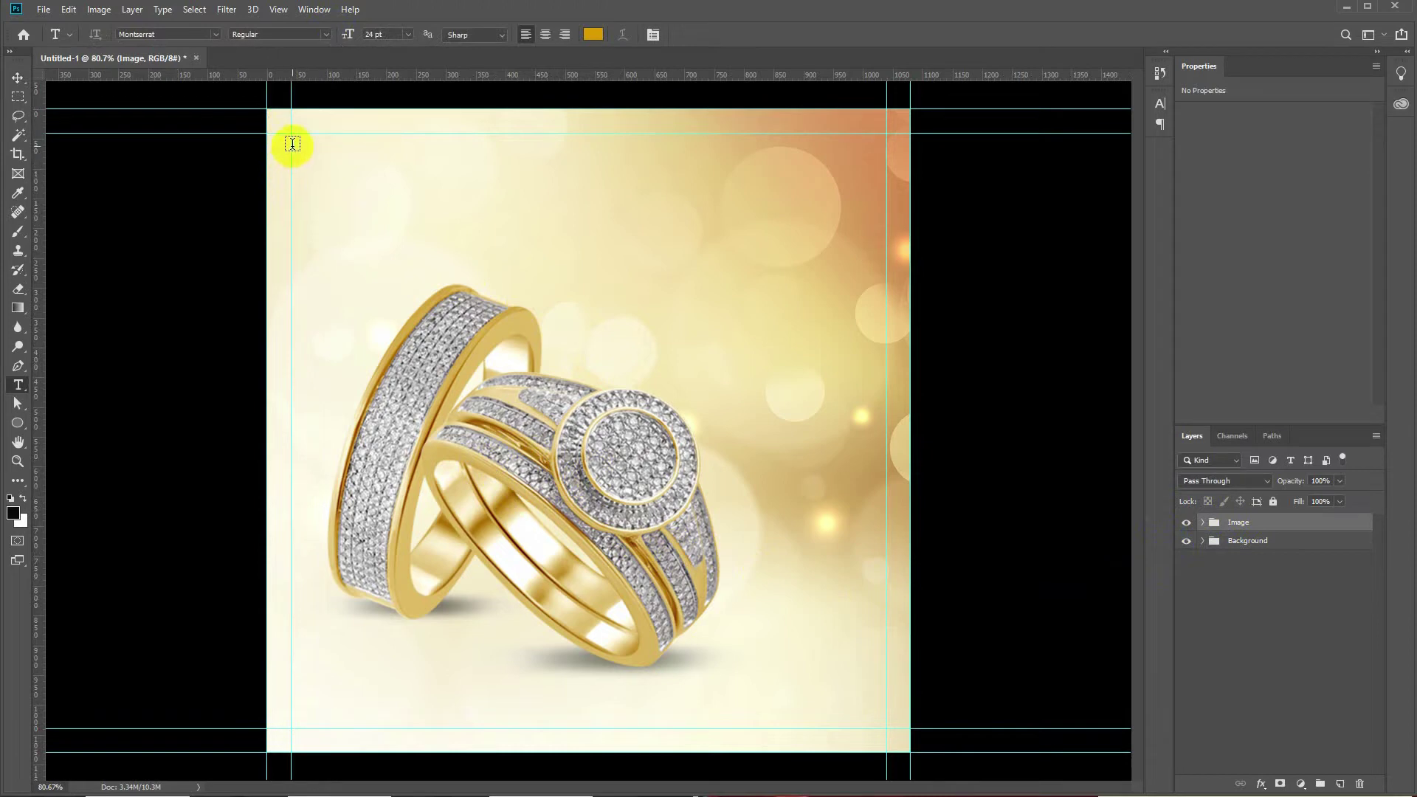
{"action": "left_click", "coordinate": [293, 143]}
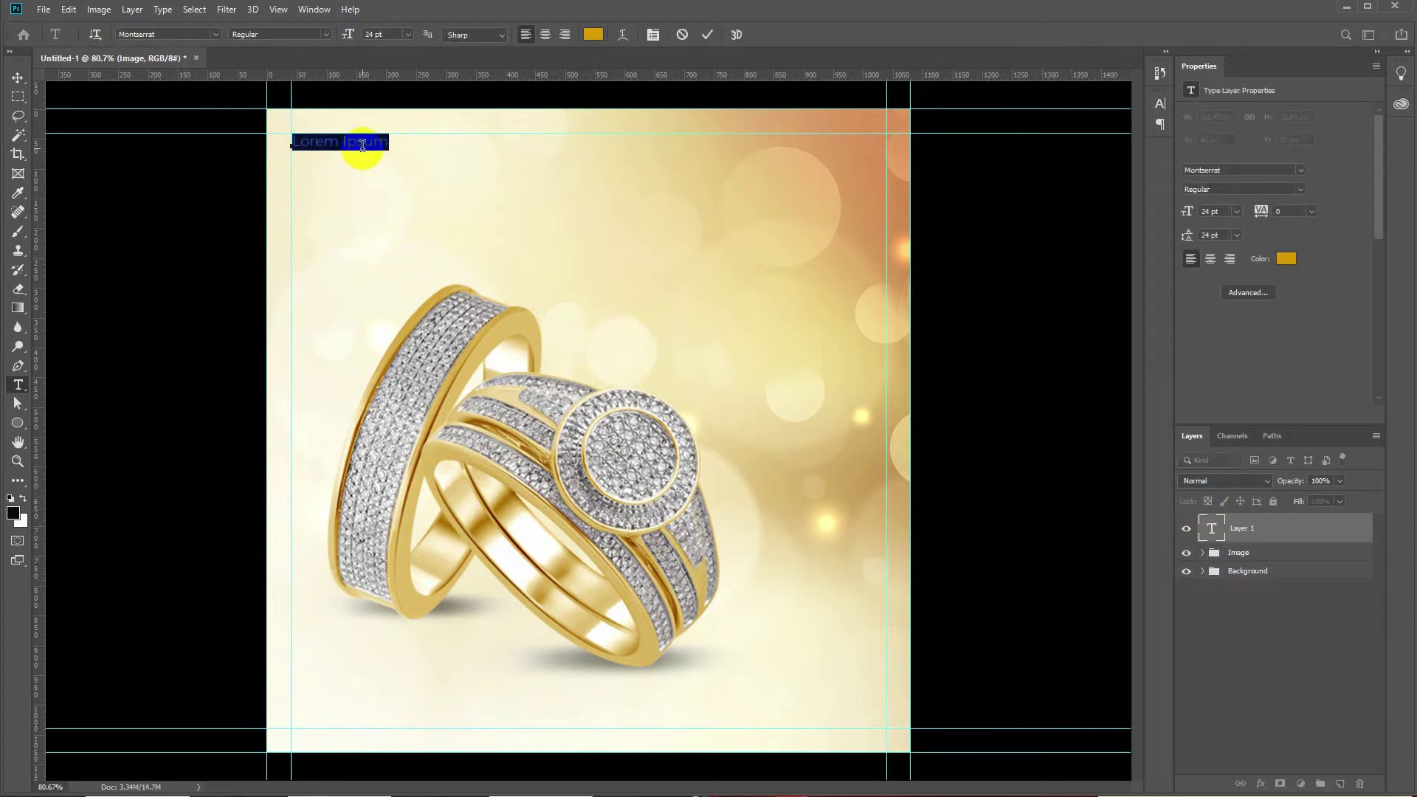
{"action": "type", "text": "LOGO"}
{"action": "key", "text": "Return"}
{"action": "type", "text": "HERE"}
{"action": "key", "text": "ctrl+Return"}
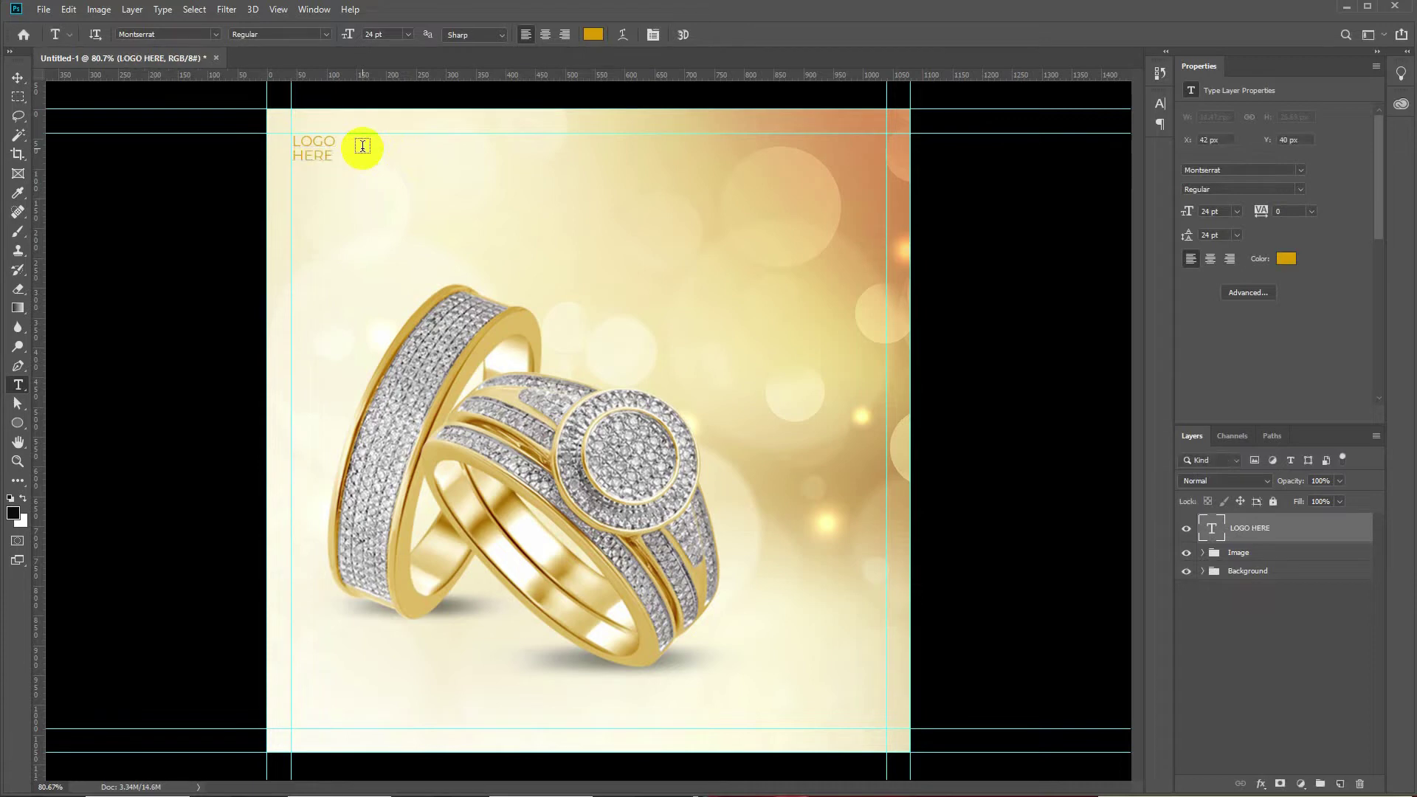
- Align LOGO HERE to the top-left guides and scale it to about 125%
{"action": "key", "text": "v"}
{"action": "left_click_drag", "start_coordinate": [318, 152], "coordinate": [321, 153]}
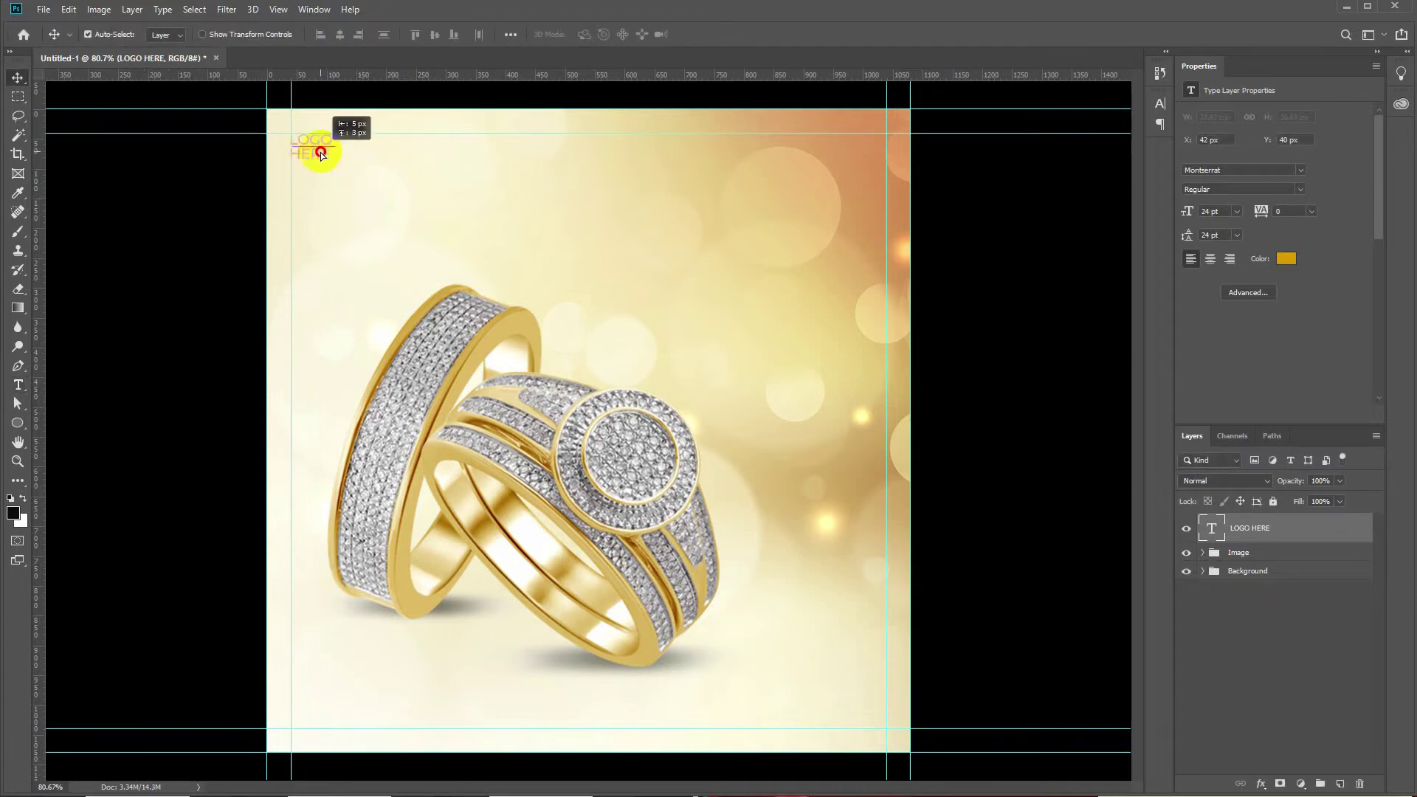
{"action": "key", "text": "ctrl+t"}
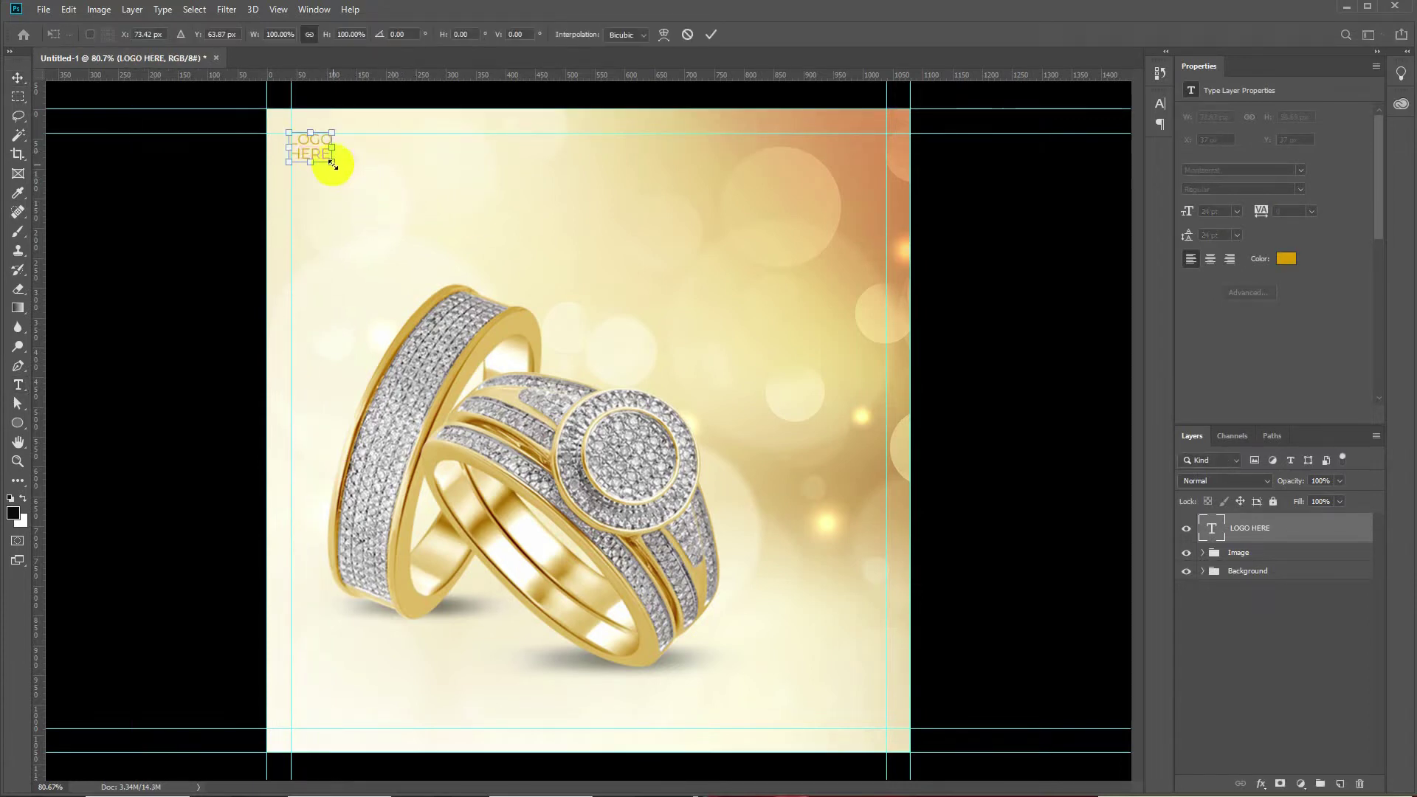
{"action": "left_click_drag", "start_coordinate": [332, 162], "coordinate": [342, 169]}
{"action": "key", "text": "Return"}
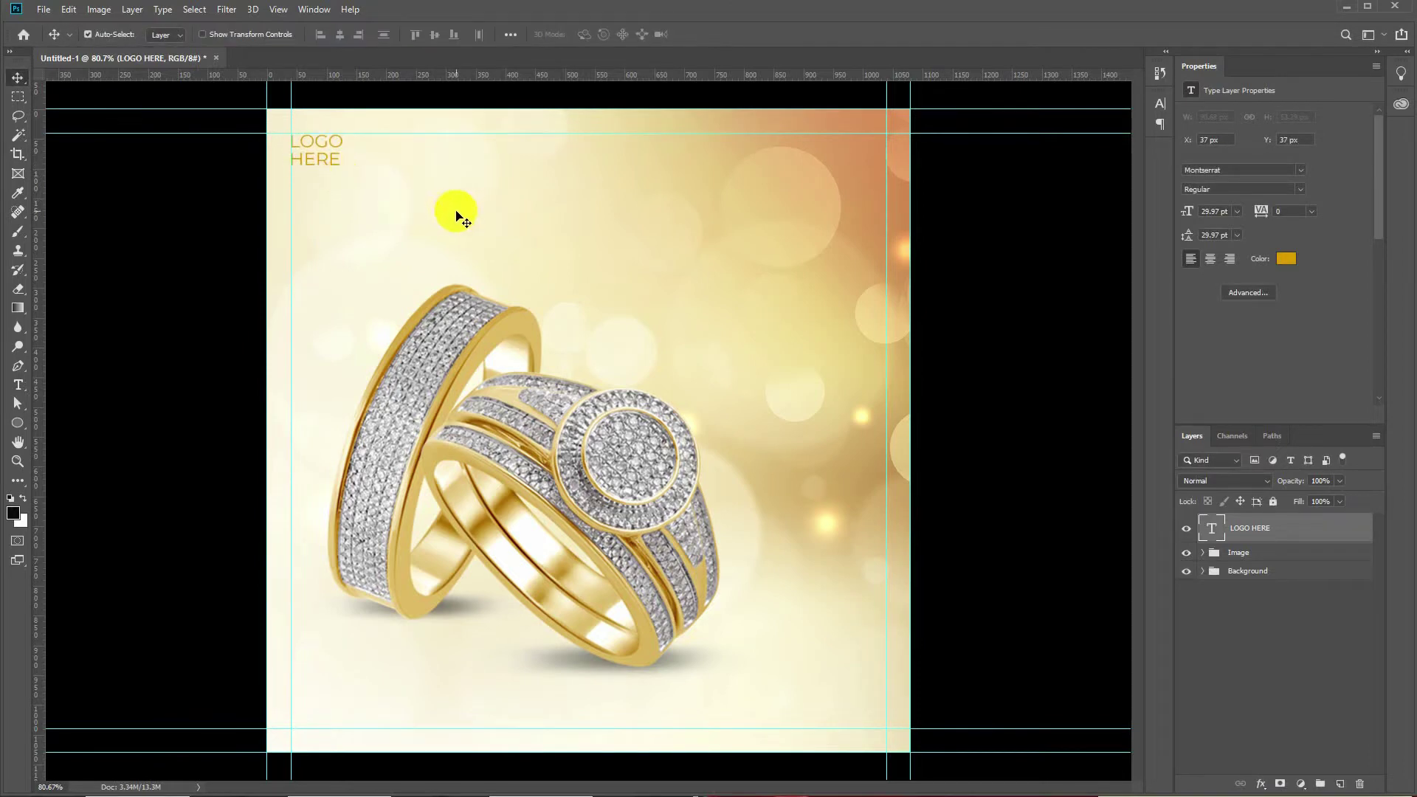
- Put the LOGO HERE text into its own group named Logo
{"action": "left_click", "coordinate": [1266, 531]}
{"action": "key", "text": "ctrl+g"}
{"action": "double_click", "coordinate": [1242, 521]}
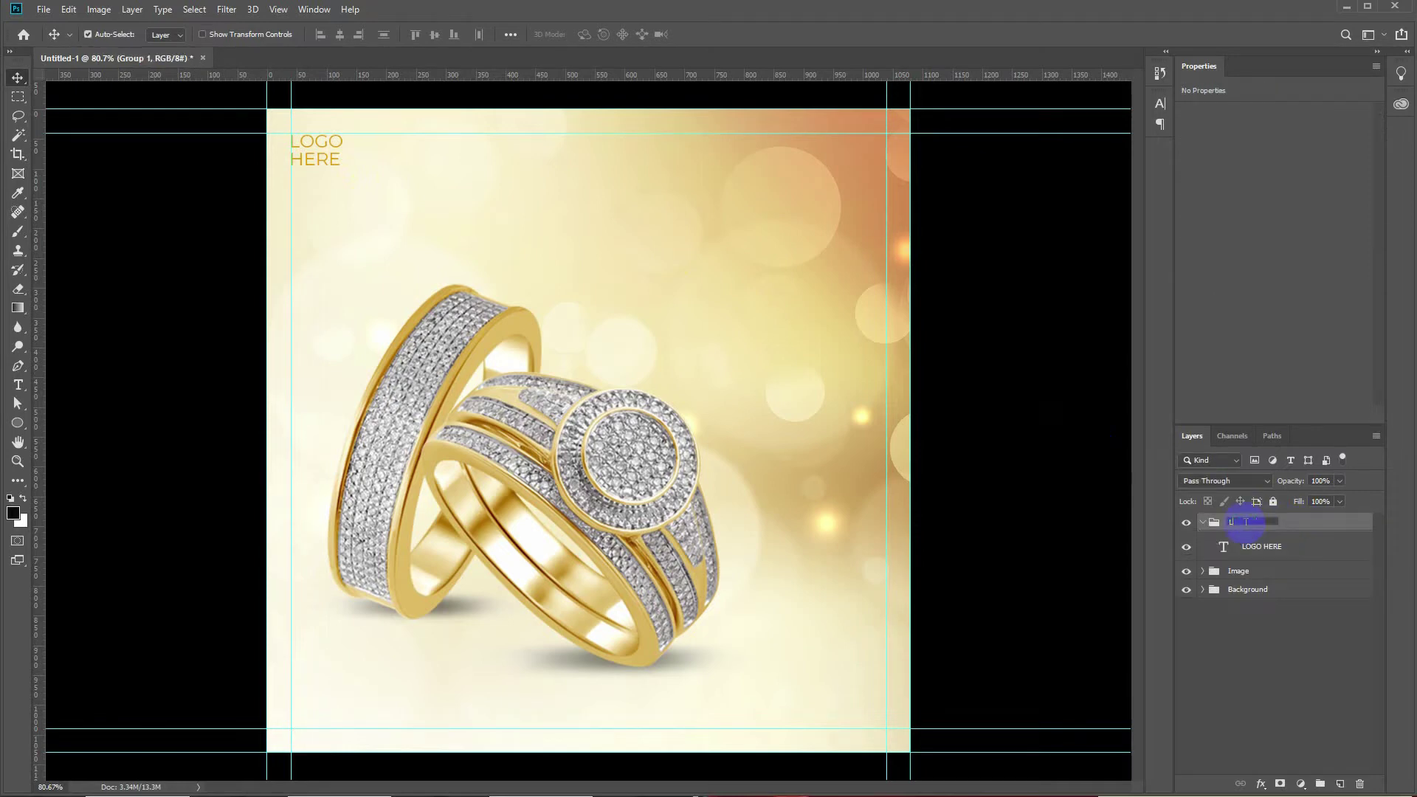
{"action": "key", "text": "Return"}
{"action": "left_click", "coordinate": [1203, 523]}
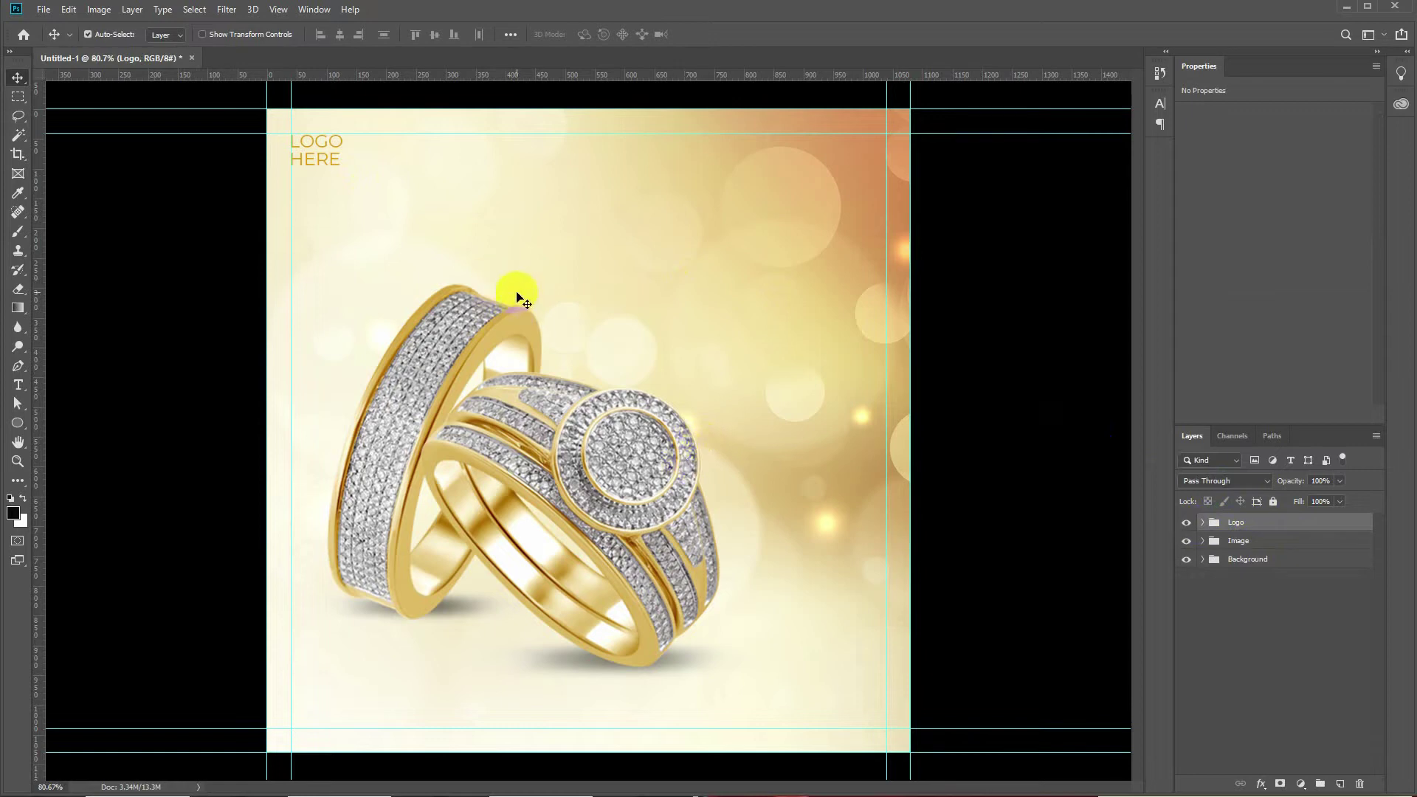
{"action": "key", "text": "t"}
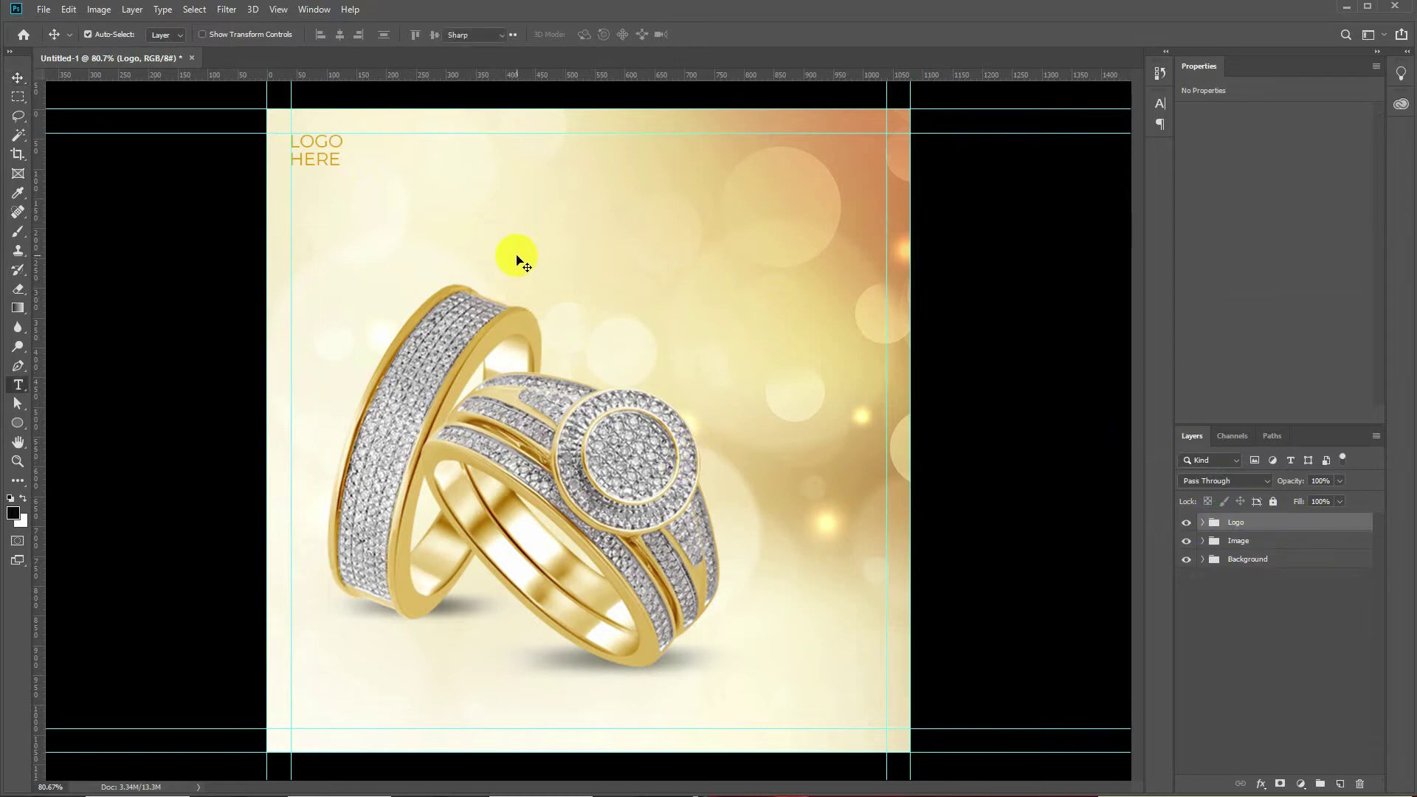
- Type Diamond in white bold Montserrat near the top right of the canvas
{"action": "left_click", "coordinate": [637, 204]}
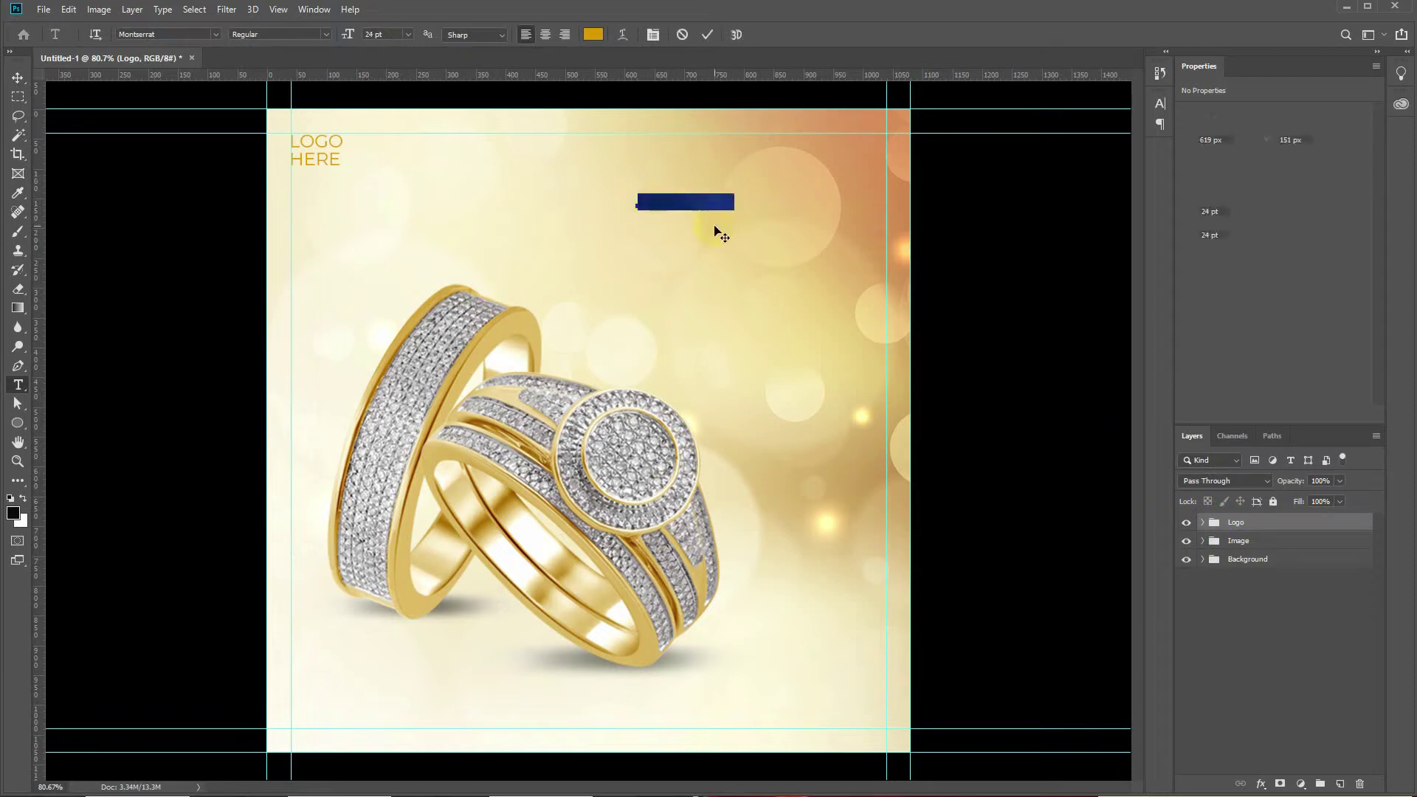
{"action": "left_click", "coordinate": [326, 34]}
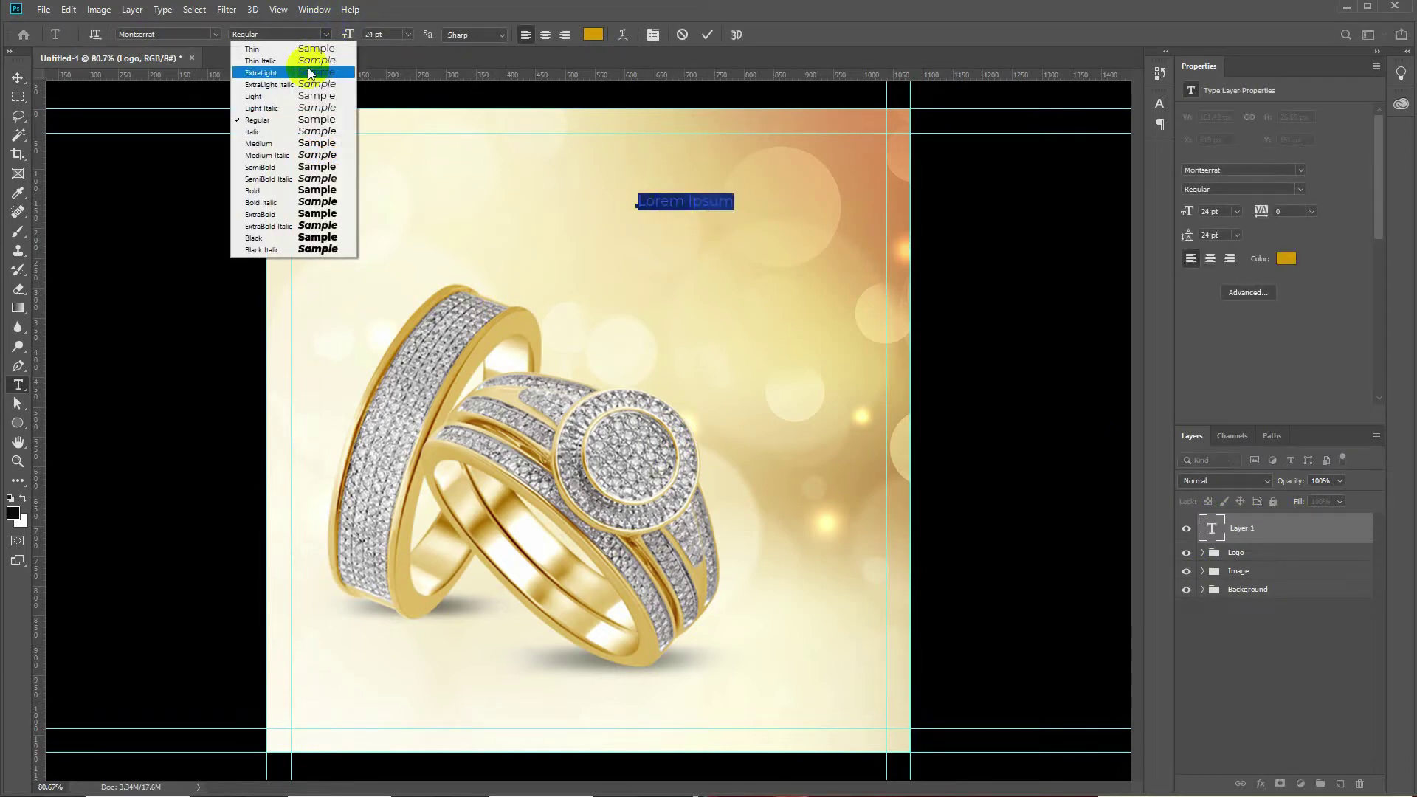
{"action": "left_click", "coordinate": [265, 190]}
{"action": "left_click", "coordinate": [592, 35]}
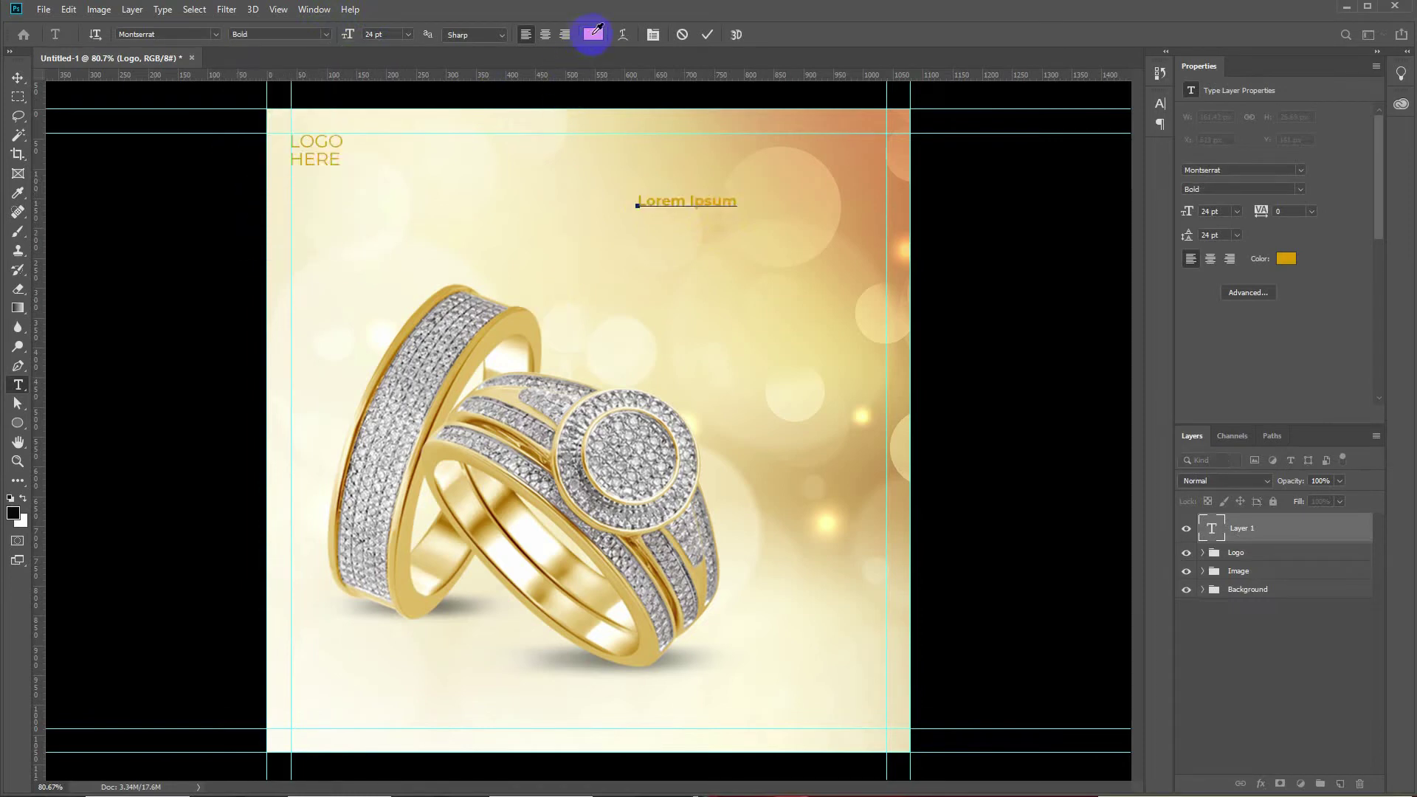
{"action": "left_click_drag", "start_coordinate": [975, 430], "coordinate": [909, 388]}
{"action": "left_click", "coordinate": [1243, 381]}
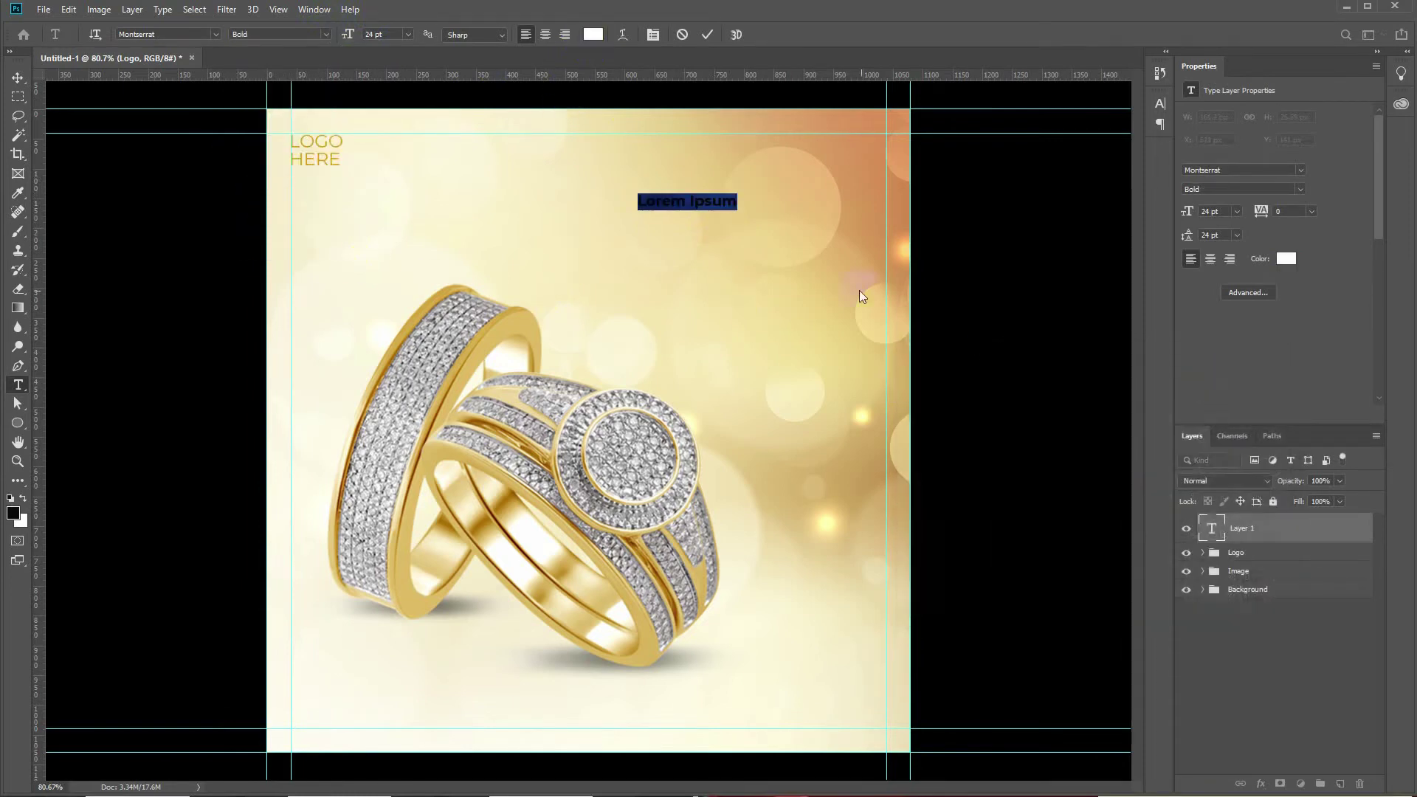
{"action": "type", "text": "Dia"}
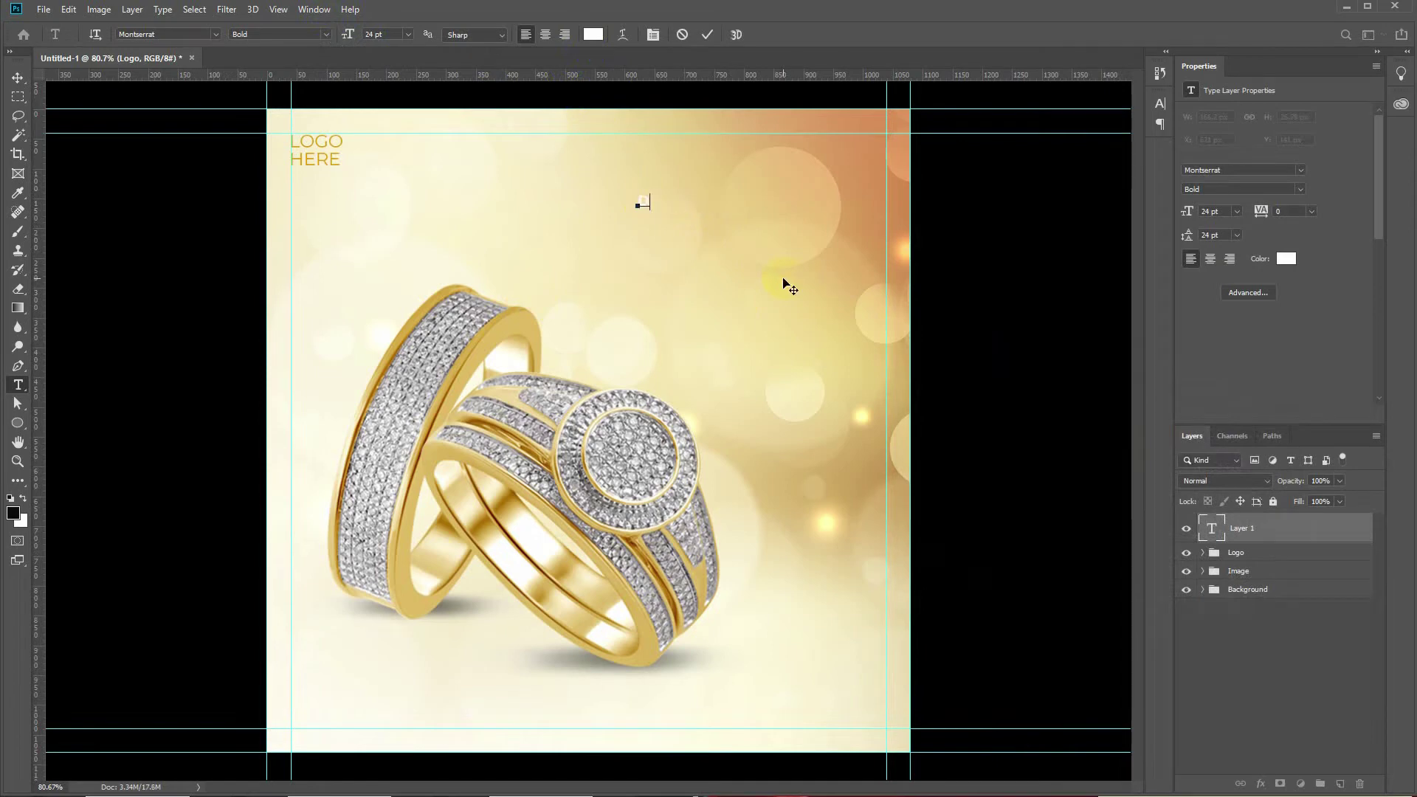
{"action": "type", "text": "mond"}
{"action": "key", "text": "ctrl+Return"}
- Enlarge Diamond to about 41 pt and move it into the top-right corner
{"action": "key", "text": "ctrl+t"}
{"action": "left_click_drag", "start_coordinate": [705, 198], "coordinate": [768, 174]}
{"action": "key", "text": "Return"}
{"action": "key", "text": "v"}
{"action": "left_click_drag", "start_coordinate": [724, 184], "coordinate": [835, 170]}
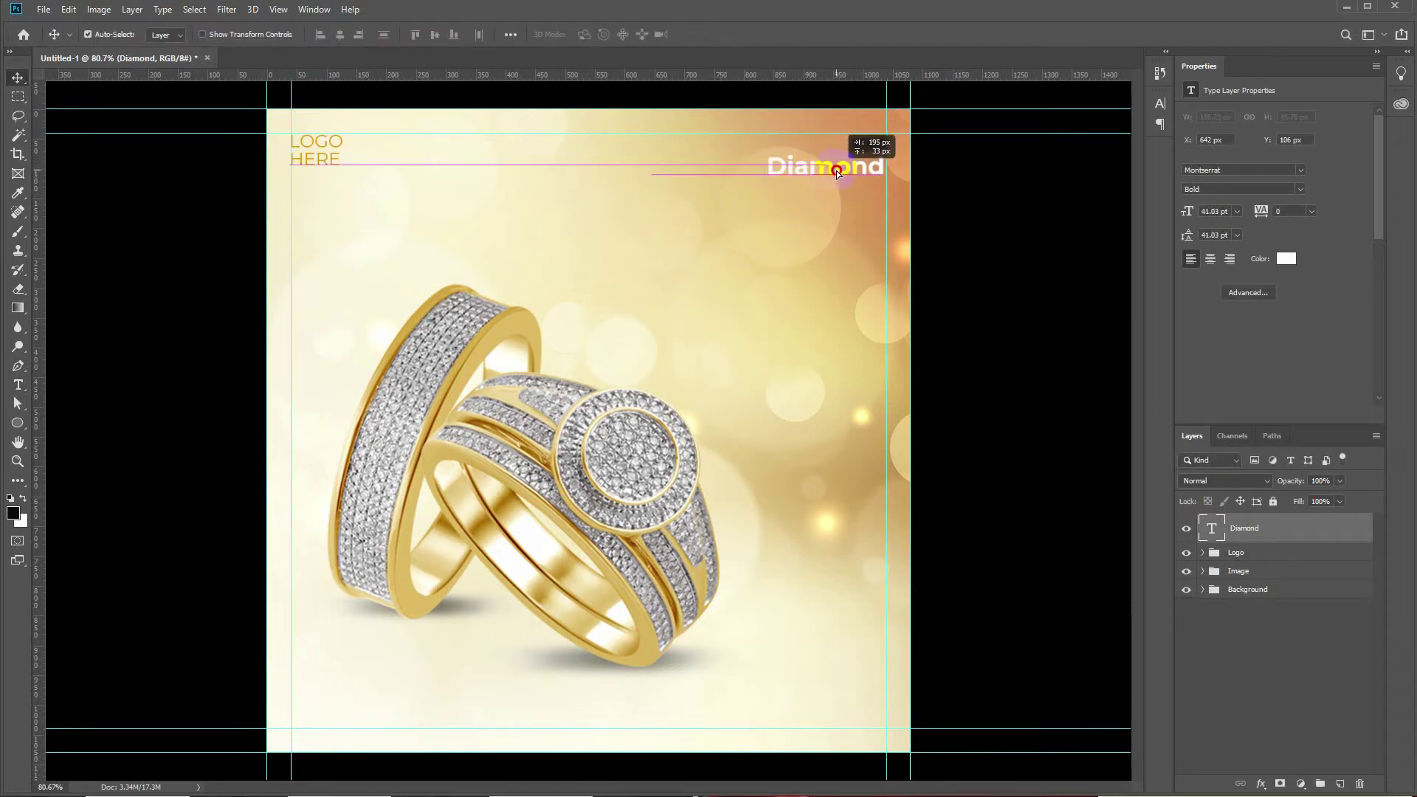
{"action": "key", "text": "t"}
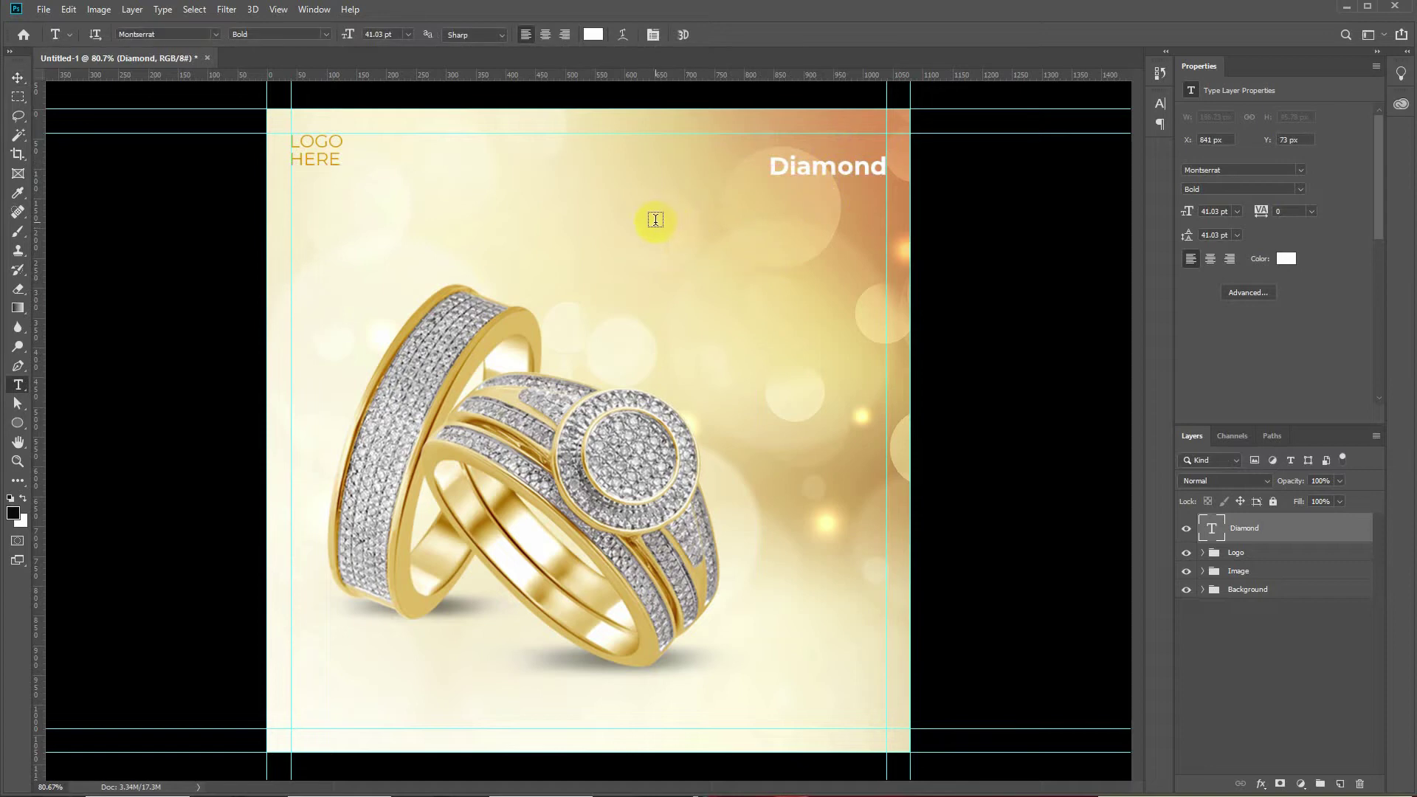
- Add a Ring text layer and enlarge it beneath Diamond
{"action": "left_click", "coordinate": [655, 220]}
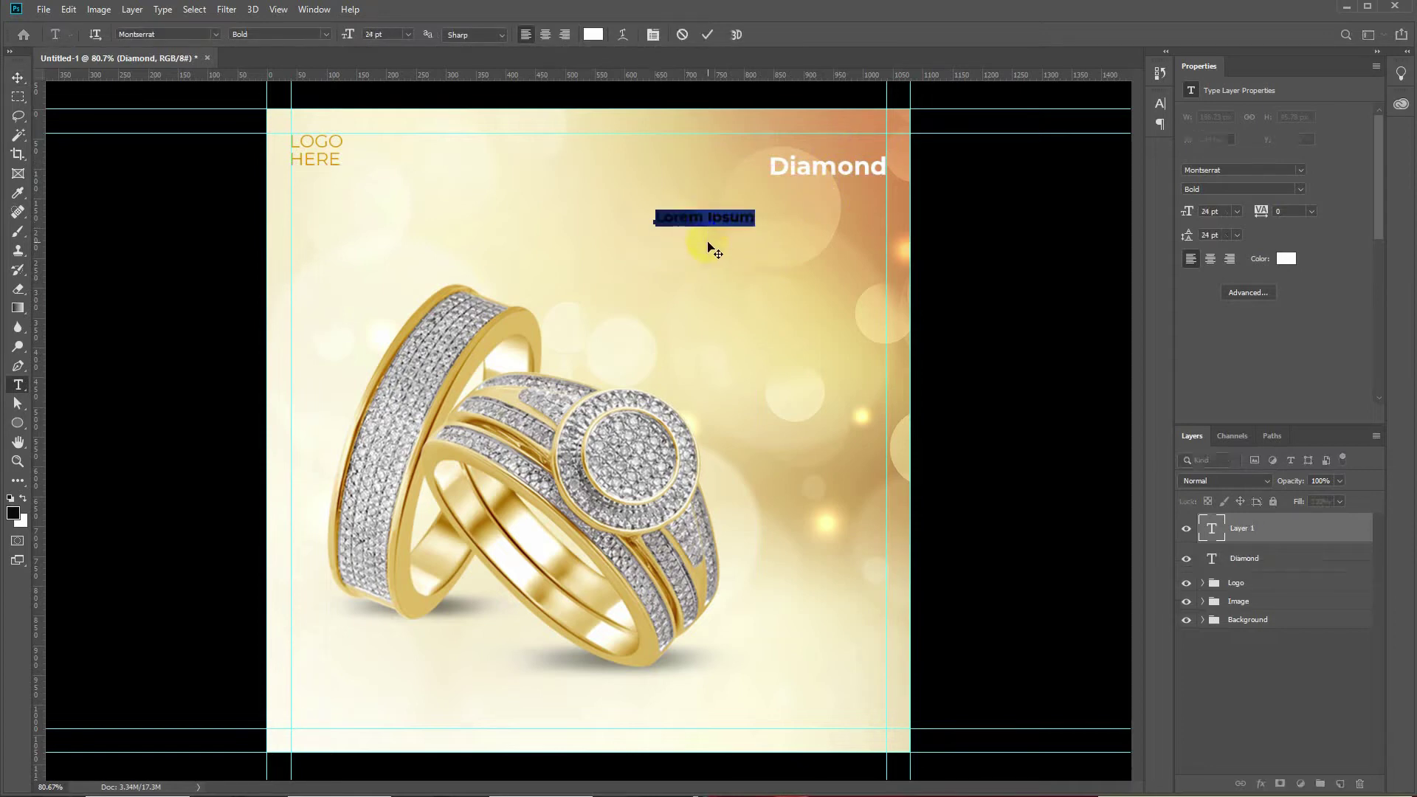
{"action": "type", "text": "Ring"}
{"action": "key", "text": "ctrl+Return"}
{"action": "key", "text": "ctrl+t"}
{"action": "mouse_move", "coordinate": [695, 223]}
{"action": "left_mouse_down"}
{"action": "mouse_move", "coordinate": [826, 288]}
{"action": "mouse_move", "coordinate": [799, 239]}
{"action": "left_mouse_up"}
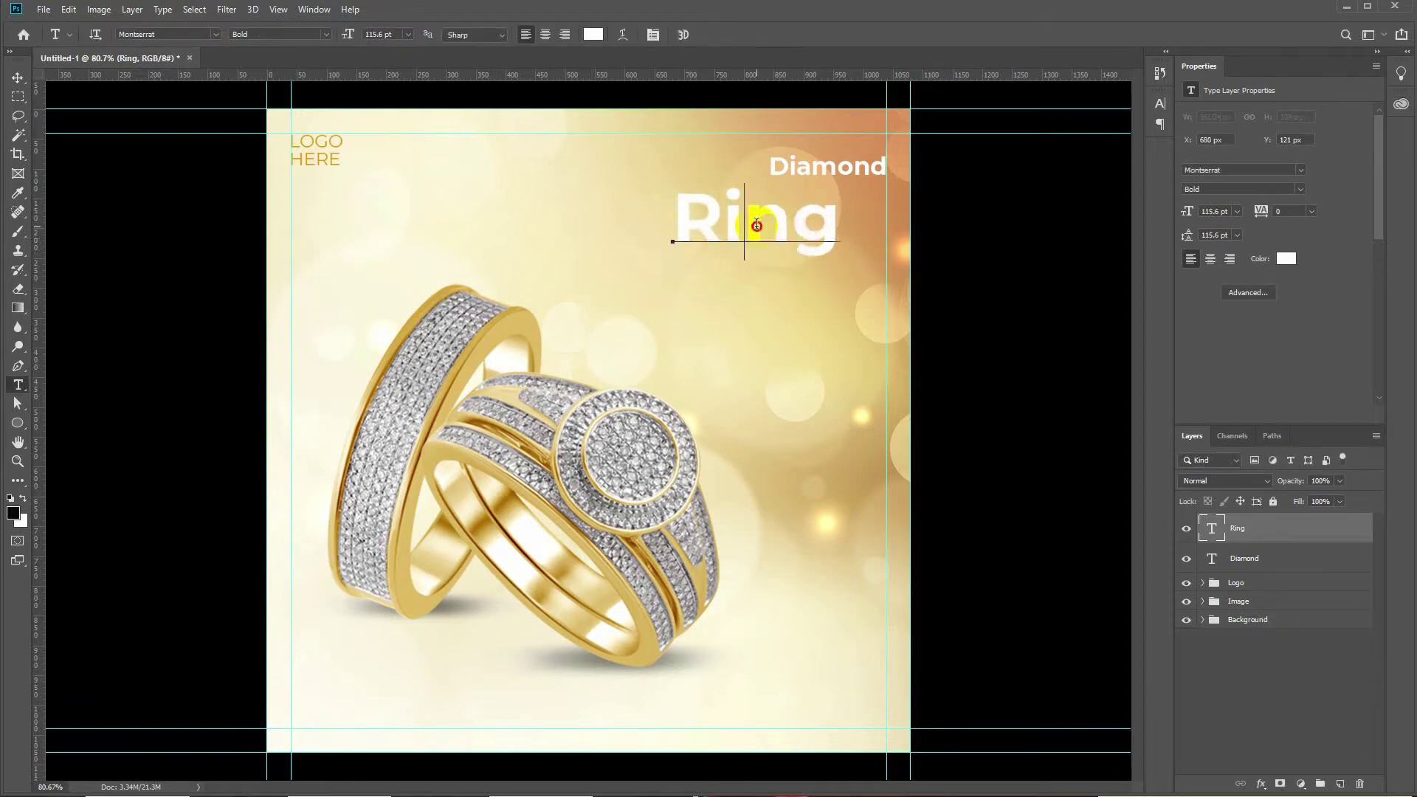
- Try sampling the logo's gold for Ring with the eyedropper, then cancel
{"action": "double_click", "coordinate": [798, 237]}
{"action": "left_click", "coordinate": [592, 34]}
{"action": "left_click", "coordinate": [308, 138]}
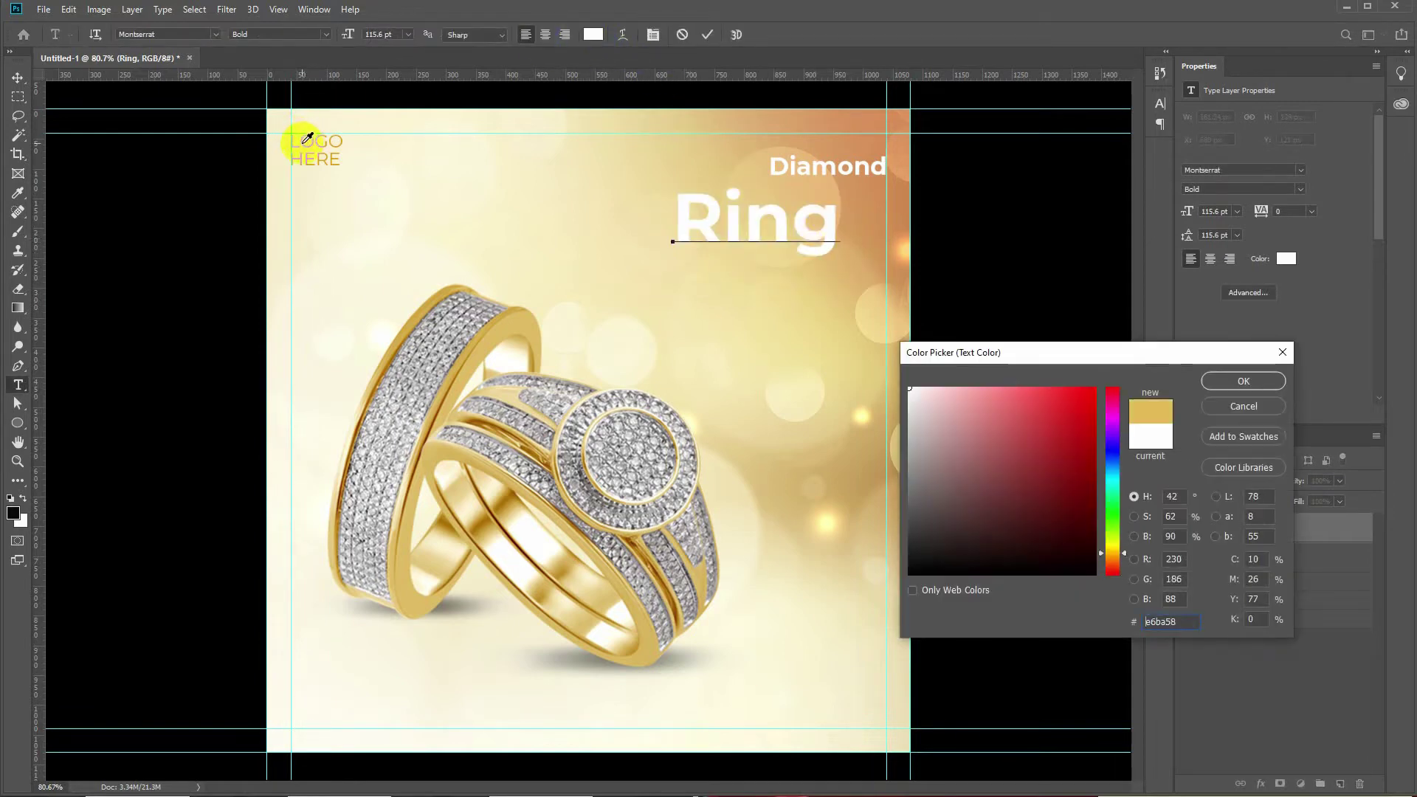
{"action": "left_click", "coordinate": [306, 157]}
{"action": "key", "text": "Escape"}
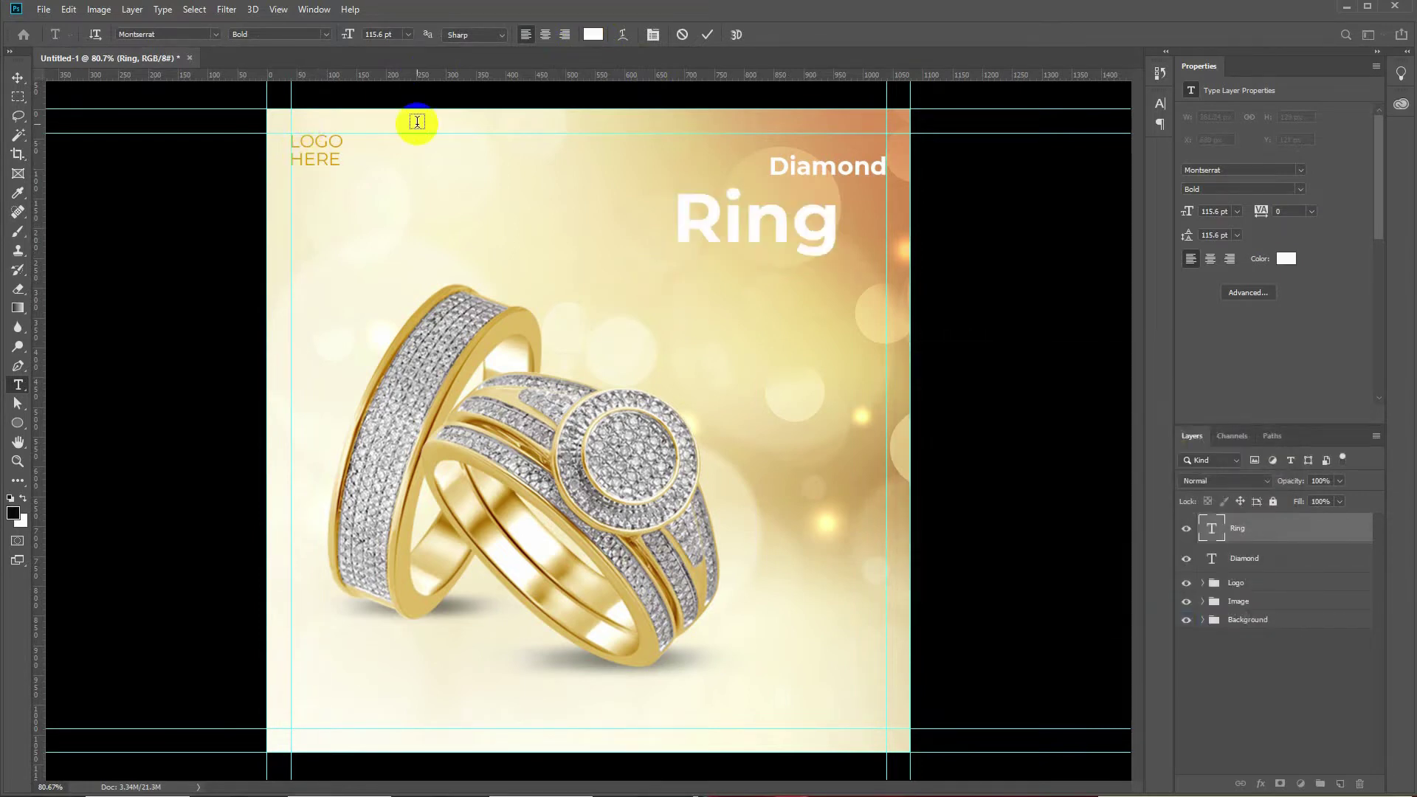
- Copy the gold colour value from LOGO HERE and apply it to Ring
{"action": "left_click", "coordinate": [330, 160]}
{"action": "left_click", "coordinate": [593, 35]}
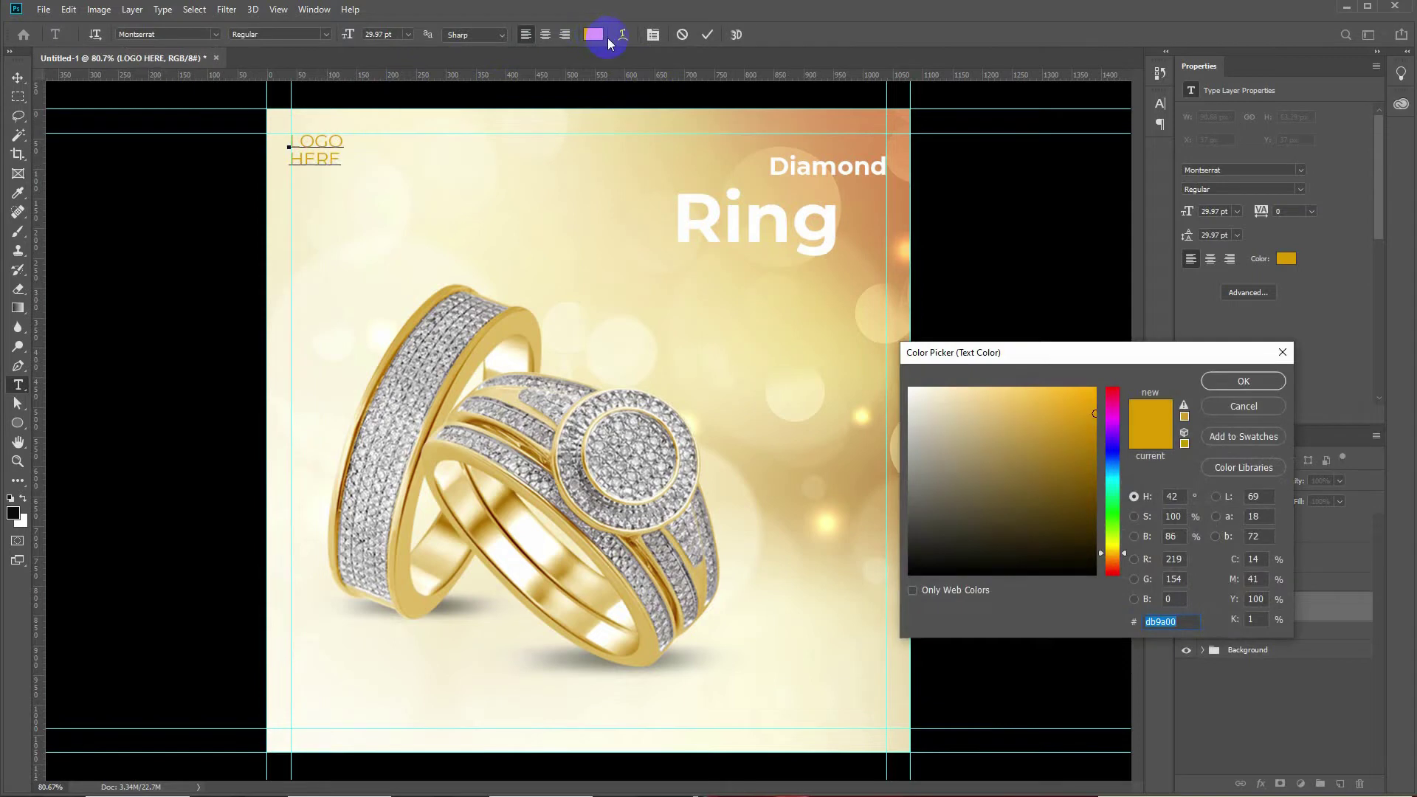
{"action": "key", "text": "Return"}
{"action": "key", "text": "ctrl+Return"}
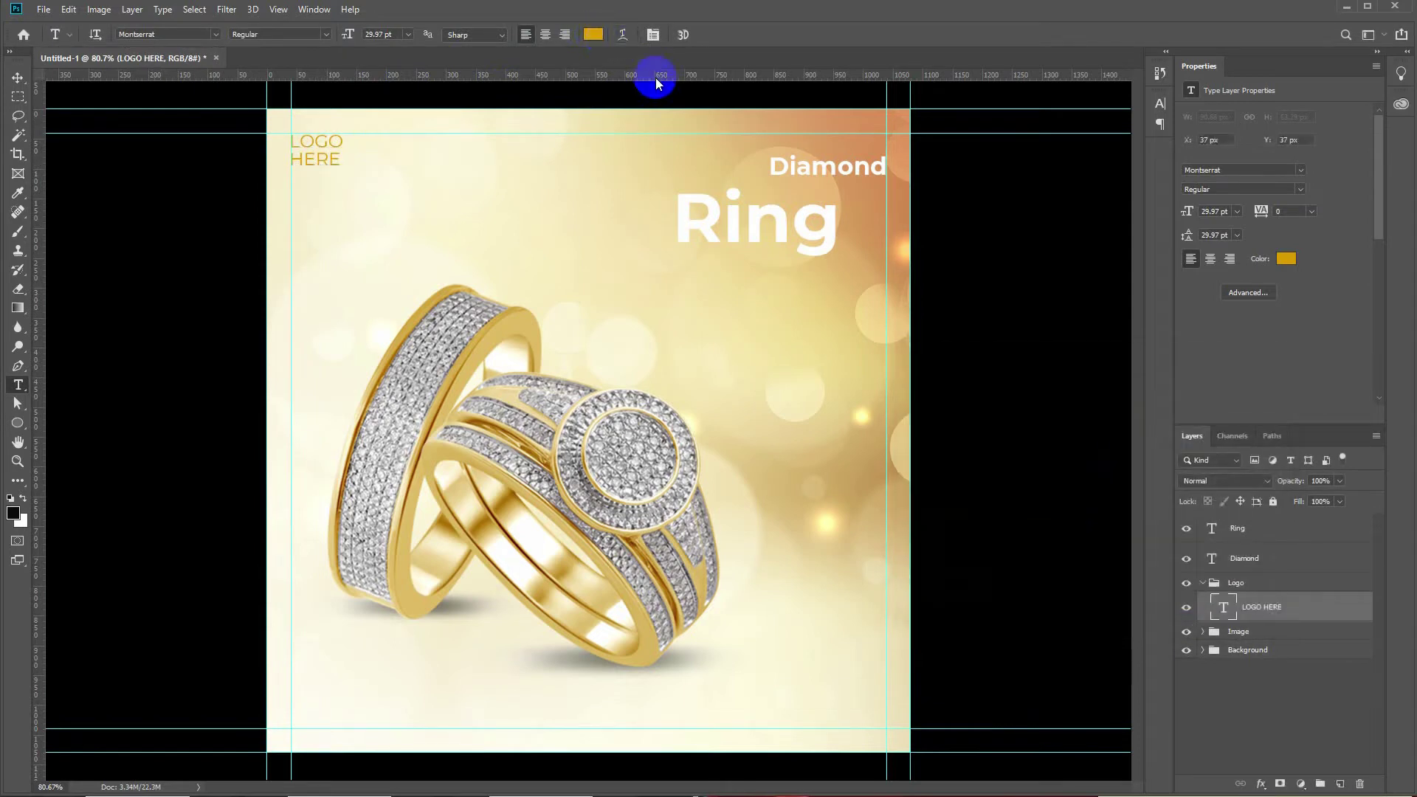
{"action": "left_click", "coordinate": [797, 228]}
{"action": "double_click", "coordinate": [796, 228]}
{"action": "left_click", "coordinate": [593, 34]}
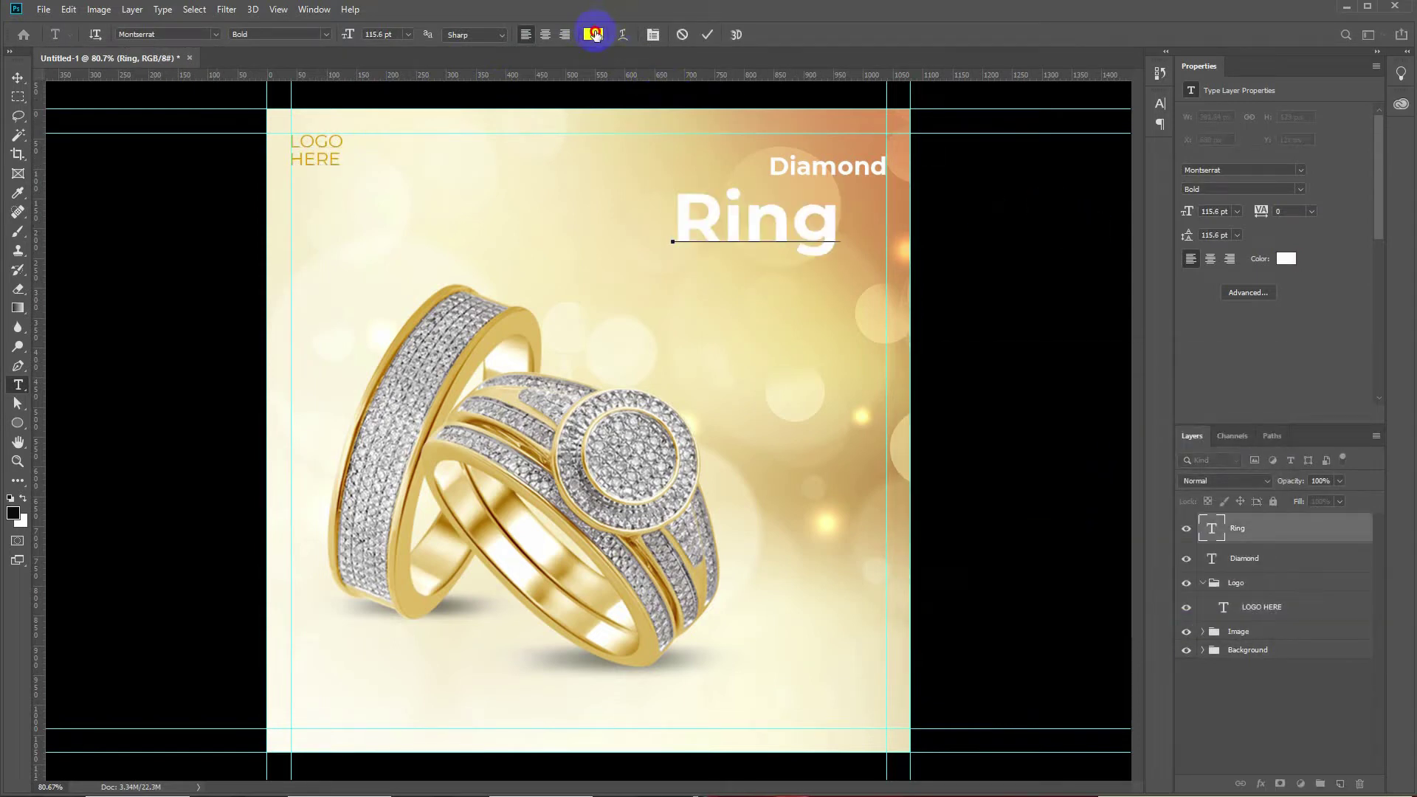
{"action": "type", "text": "db9a00"}
{"action": "key", "text": "Return"}
- Change the Ring headline's font to Pacifico script
{"action": "key", "text": "ctrl+Return"}
{"action": "left_click_drag", "start_coordinate": [722, 221], "coordinate": [673, 221]}
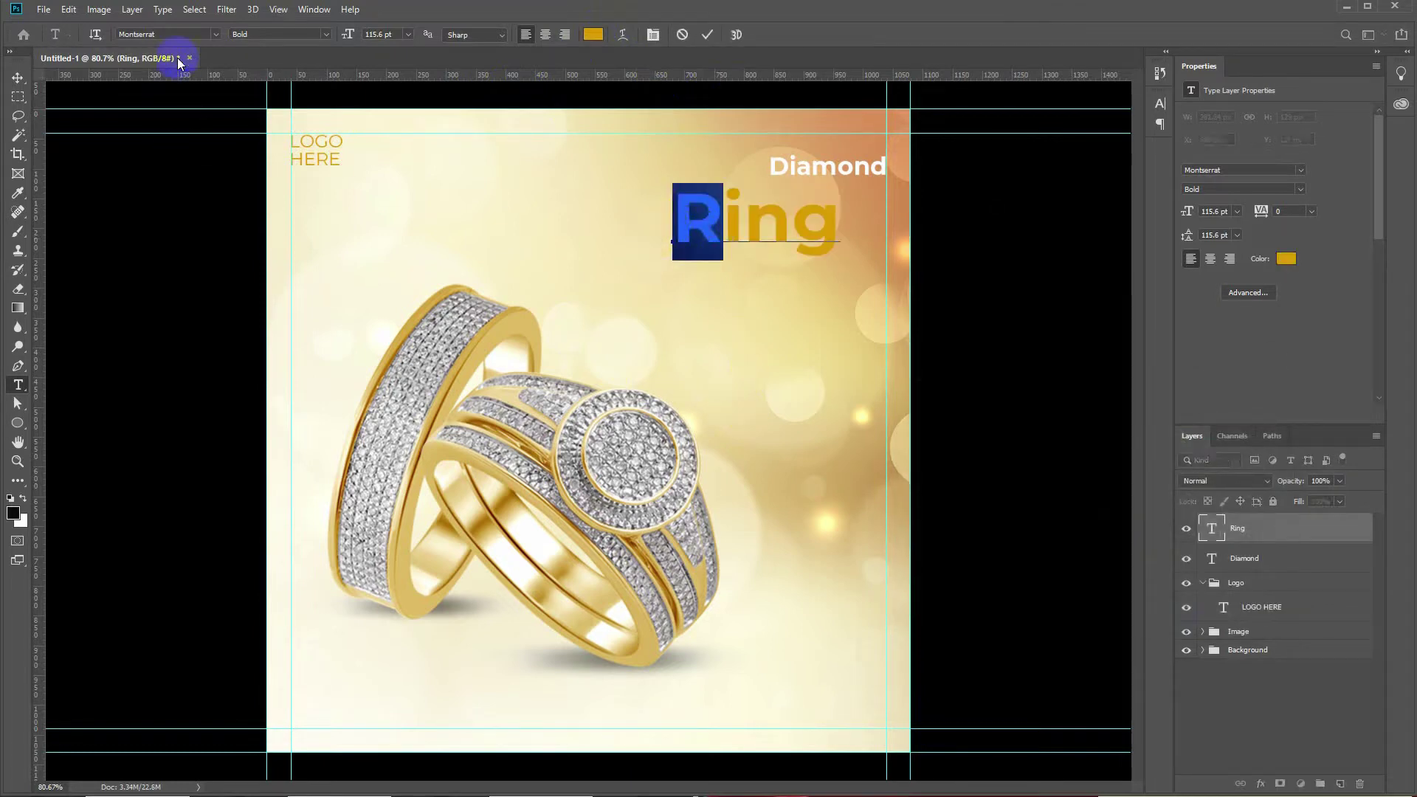
{"action": "type", "text": "pl"}
{"action": "key", "text": "BackSpace"}
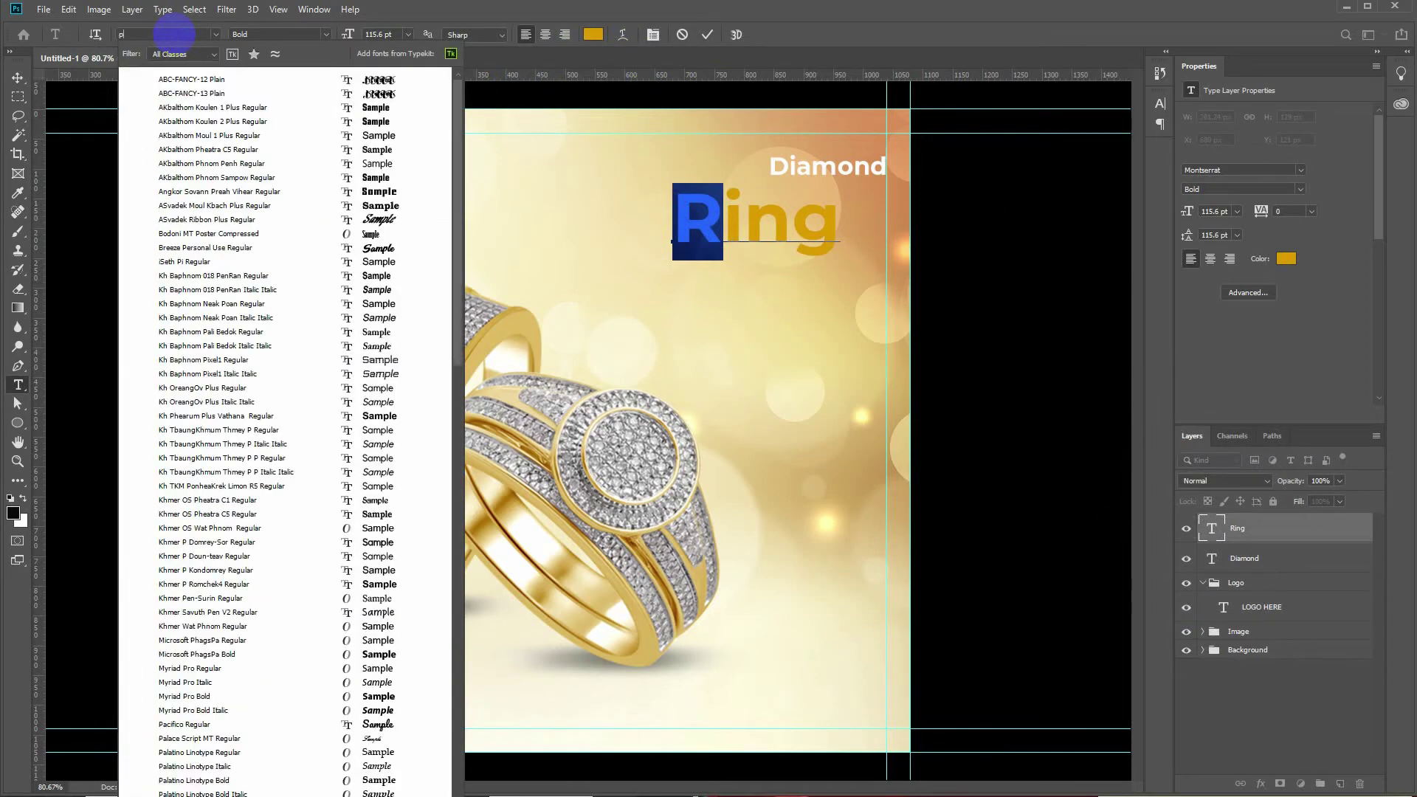
{"action": "type", "text": "a"}
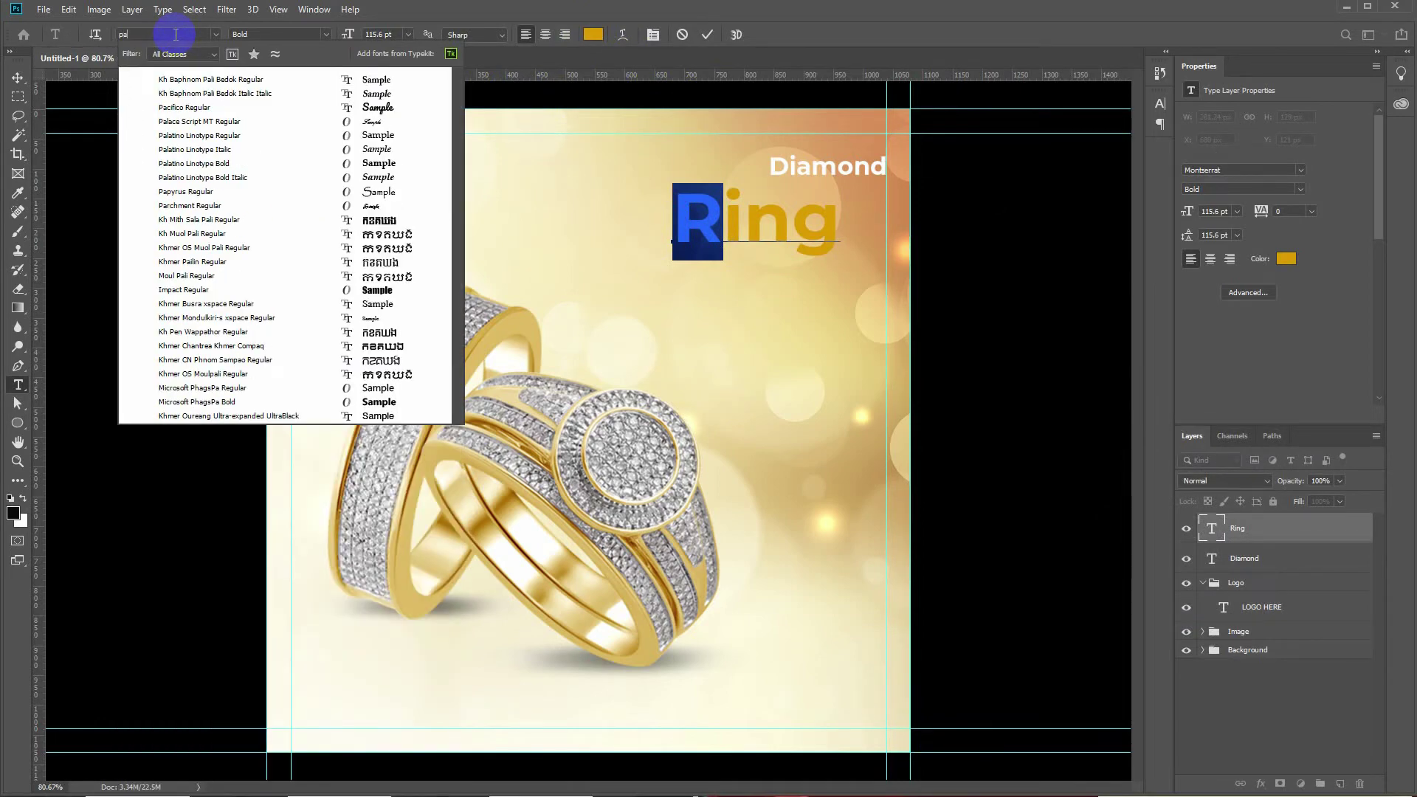
{"action": "left_click", "coordinate": [164, 108]}
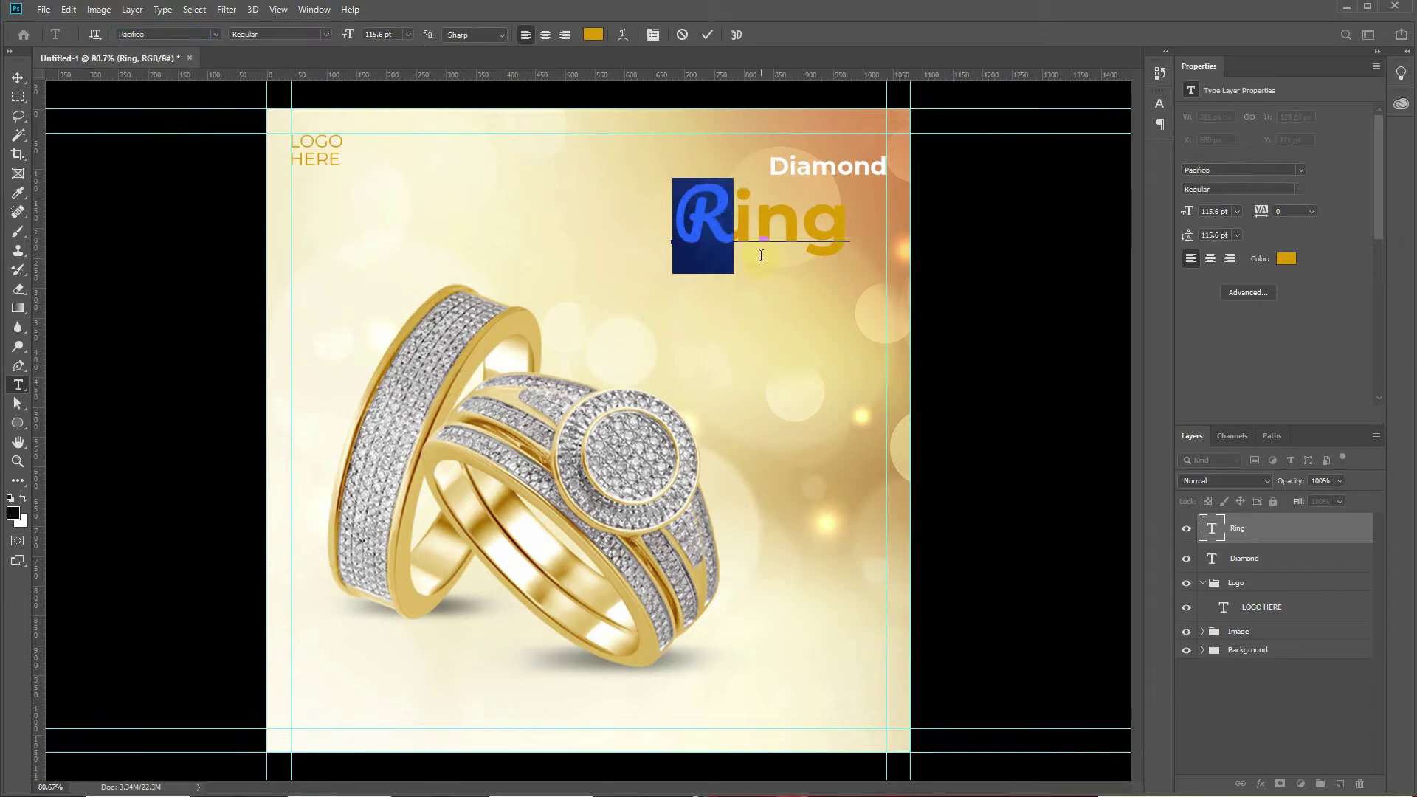
{"action": "key", "text": "ctrl+a"}
{"action": "left_click", "coordinate": [215, 34]}
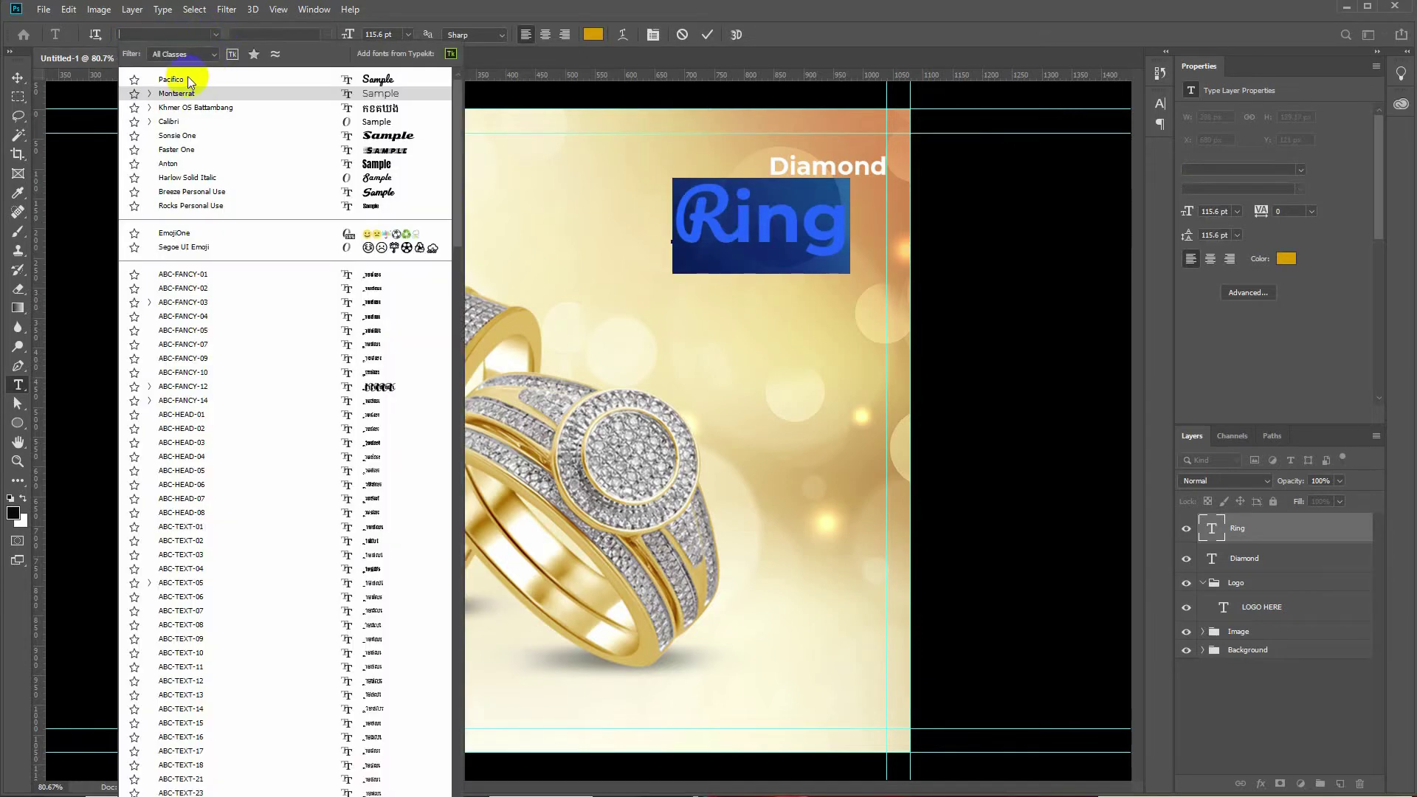
{"action": "left_click", "coordinate": [189, 81]}
{"action": "left_click", "coordinate": [746, 236]}
{"action": "key", "text": "ctrl+Return"}
- Move the Ring headline up about 40 px
{"action": "key", "text": "v"}
{"action": "left_click_drag", "start_coordinate": [746, 235], "coordinate": [742, 216]}
{"action": "key", "text": "ctrl+t"}
{"action": "key", "text": "Return"}
- Enlarge the capital R to 135 pt and start scaling the headline up proportionally
{"action": "key", "text": "t"}
{"action": "left_click", "coordinate": [758, 203]}
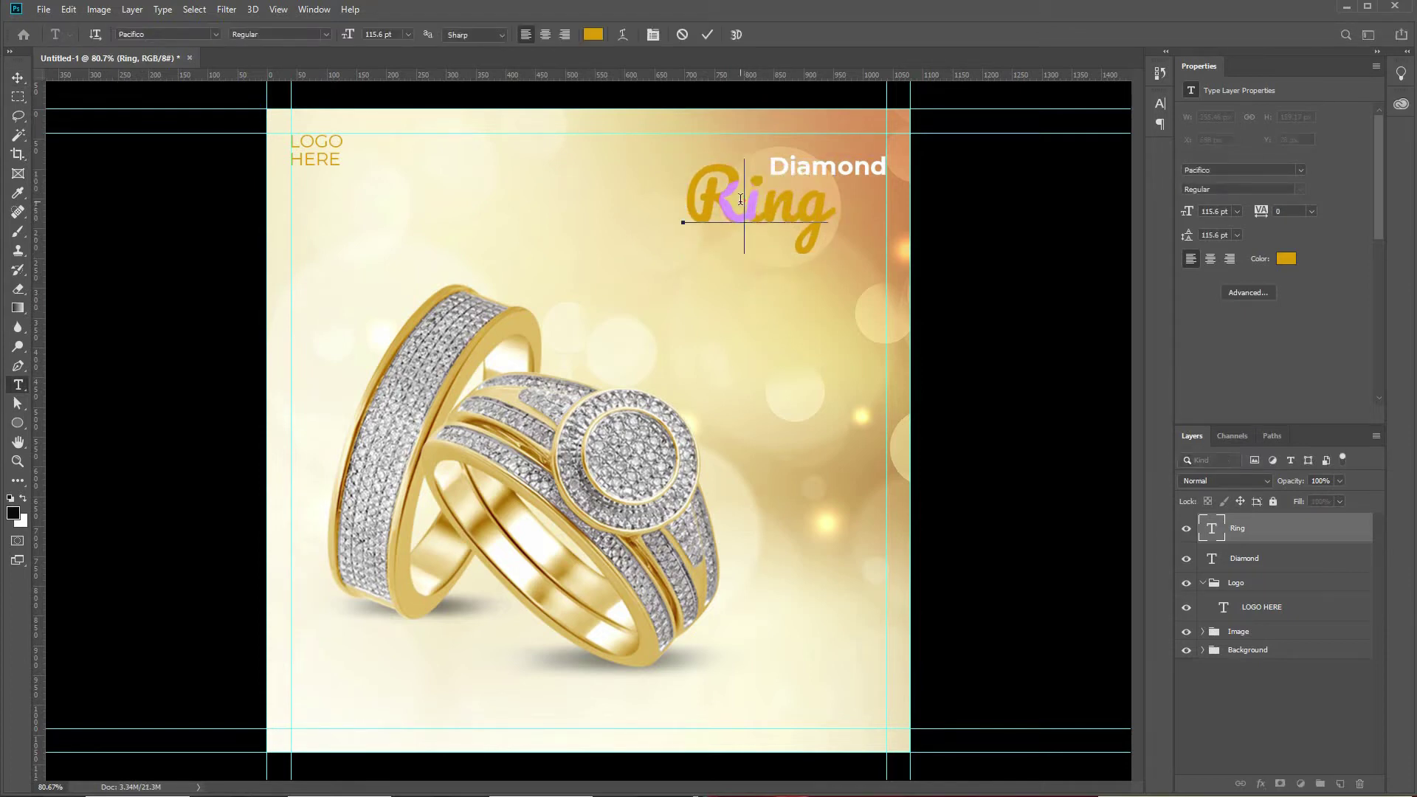
{"action": "left_click_drag", "start_coordinate": [740, 199], "coordinate": [675, 195]}
{"action": "left_click", "coordinate": [380, 34]}
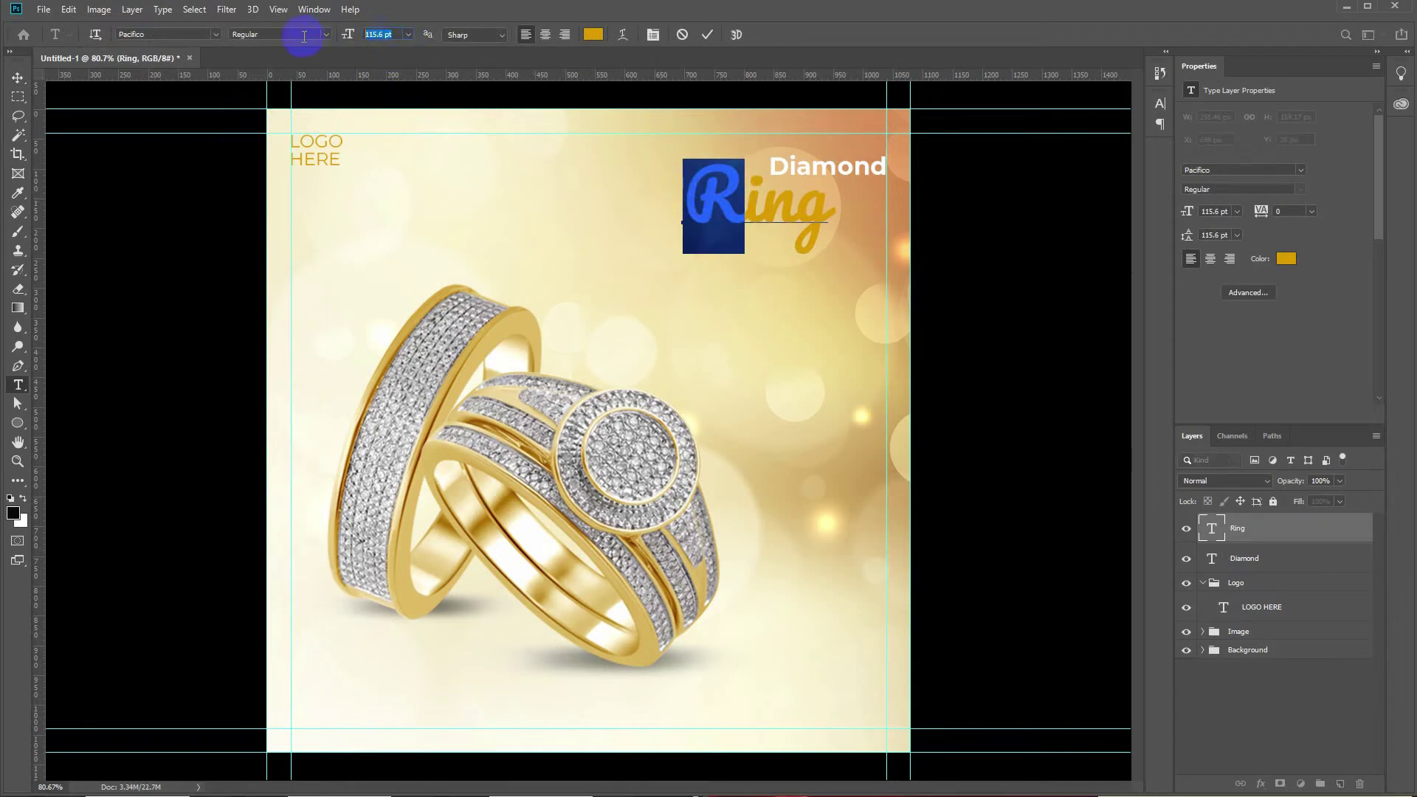
{"action": "key", "text": "Up"}
{"action": "key", "text": "Up"}
{"action": "key", "text": "Up"}
{"action": "key", "text": "Up"}
{"action": "key", "text": "Up"}
{"action": "key", "text": "Up"}
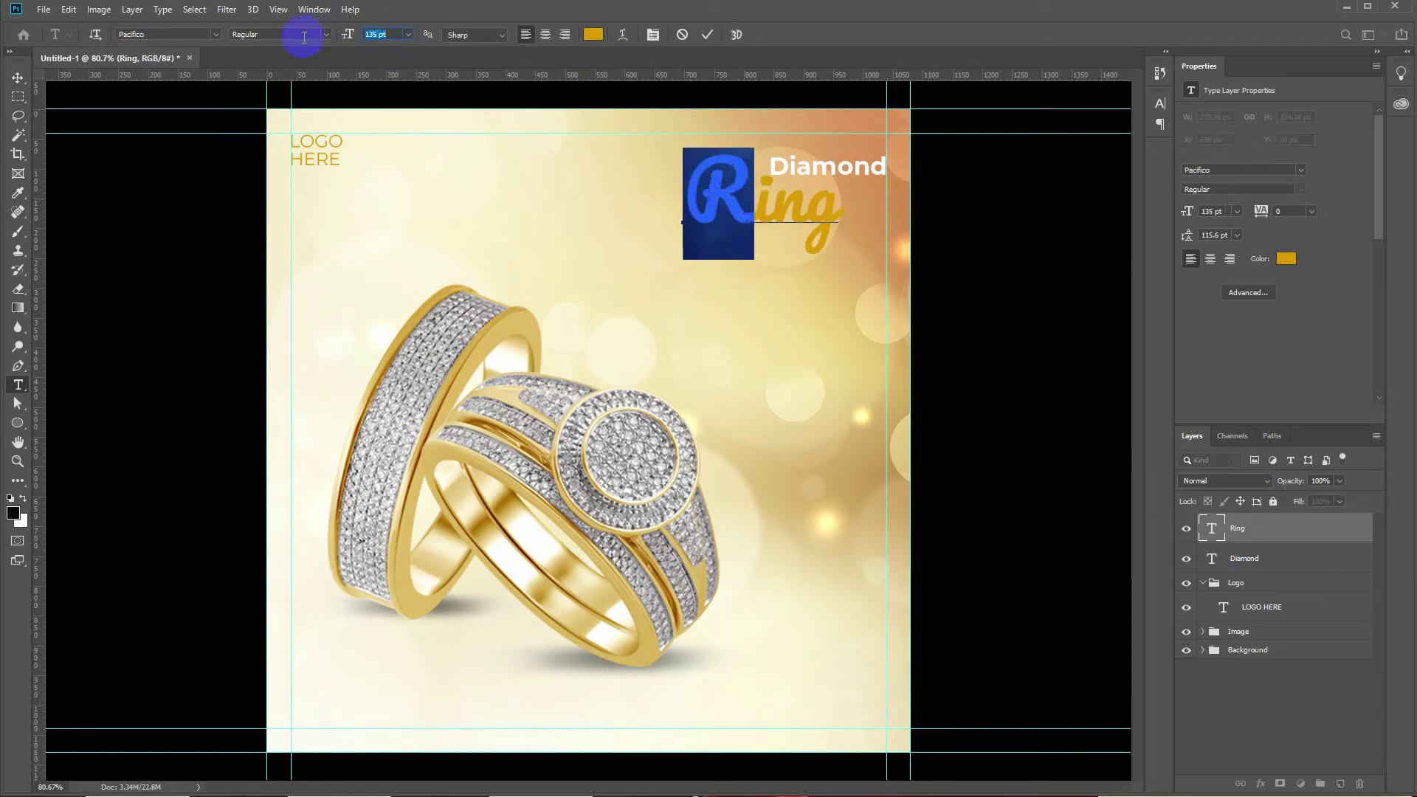
{"action": "key", "text": "ctrl+Return"}
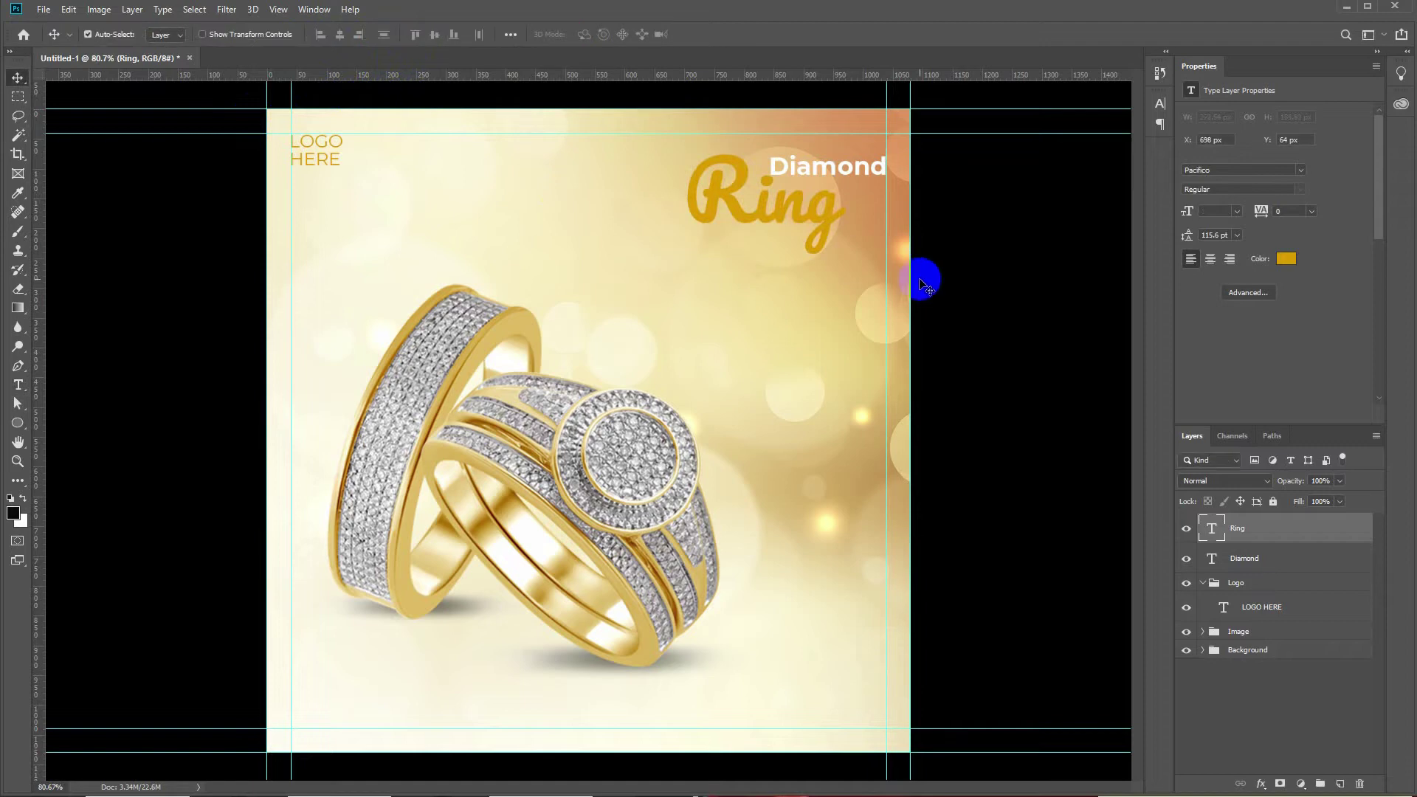
{"action": "key", "text": "ctrl+t"}
{"action": "left_click_drag", "start_coordinate": [844, 260], "coordinate": [884, 292]}
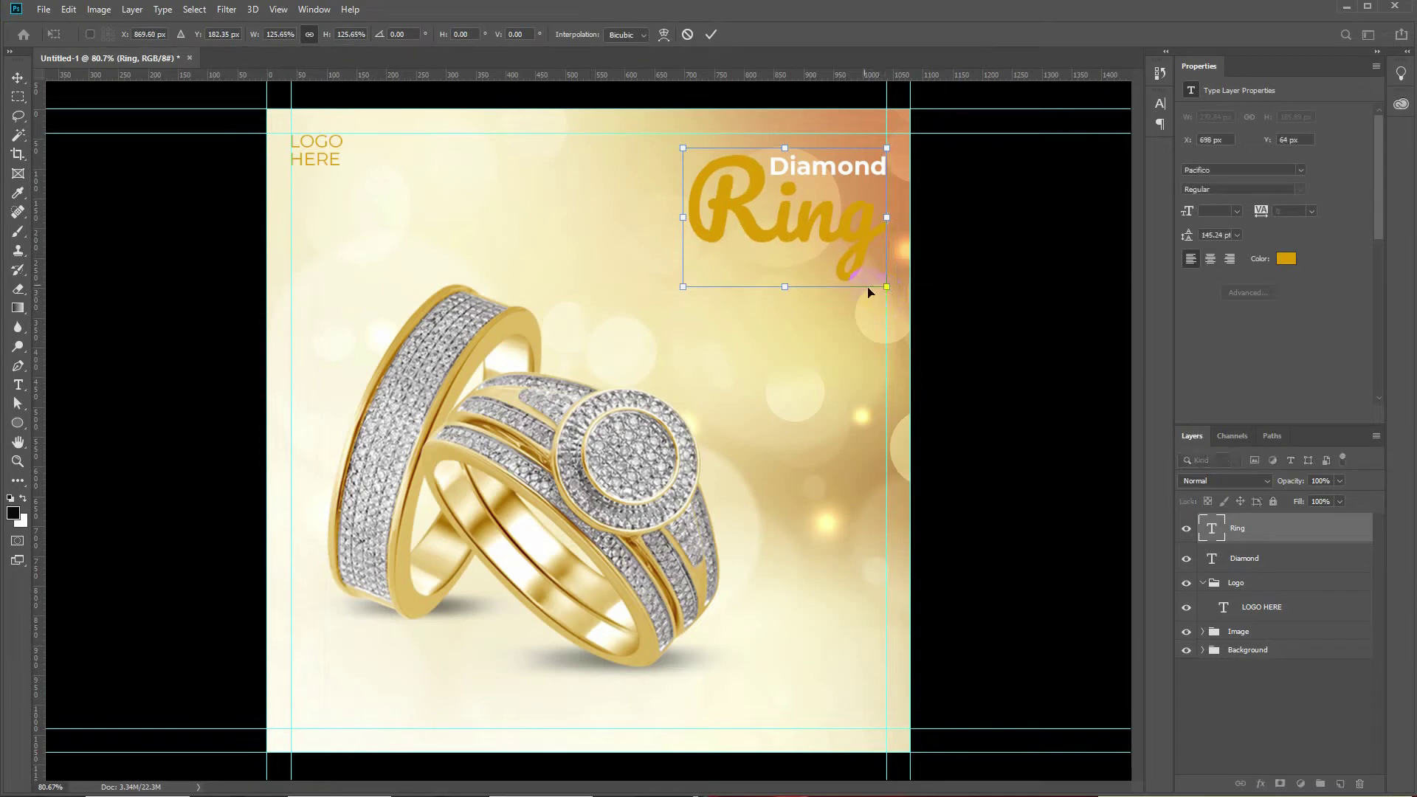
- Commit the Ring headline at about 125% and nudge it up a few pixels
{"action": "double_click", "coordinate": [846, 270]}
{"action": "key", "text": "Up"}
{"action": "key", "text": "Up"}
{"action": "key", "text": "Up"}
{"action": "key", "text": "Up"}
{"action": "key", "text": "Up"}
{"action": "key", "text": "Up"}
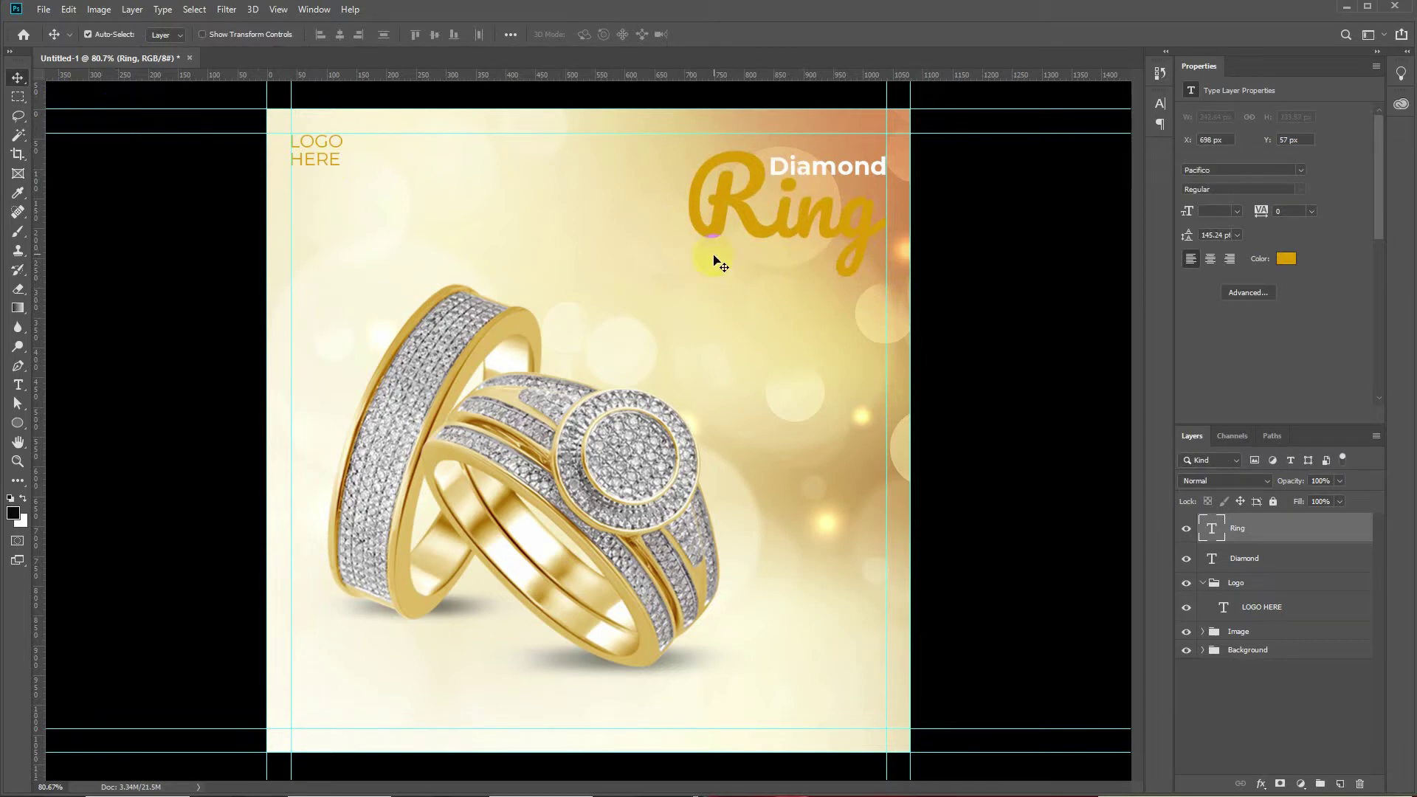
{"action": "key", "text": "t"}
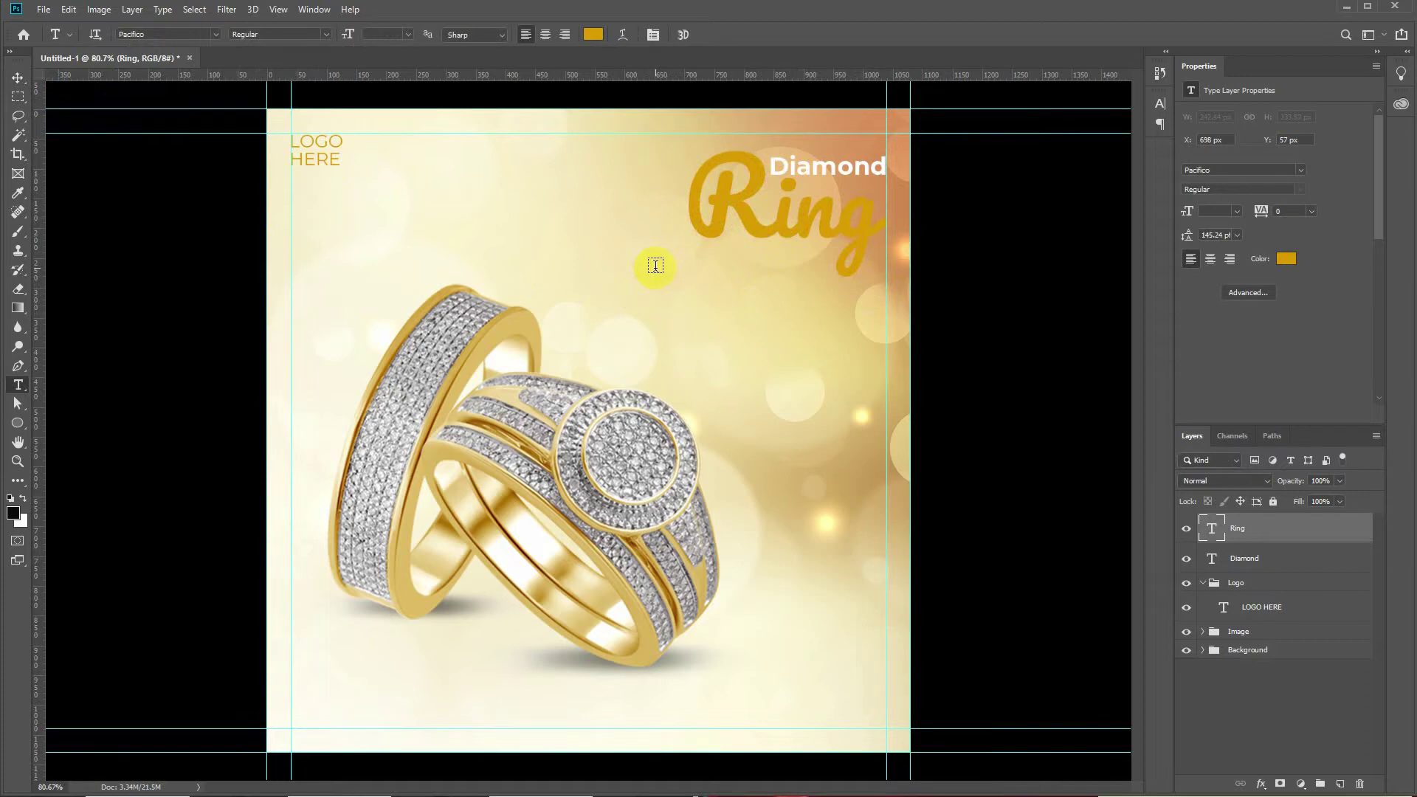
- Type 'New Collection' in gold Pacifico just below the Ring headline
{"action": "left_click", "coordinate": [656, 266]}
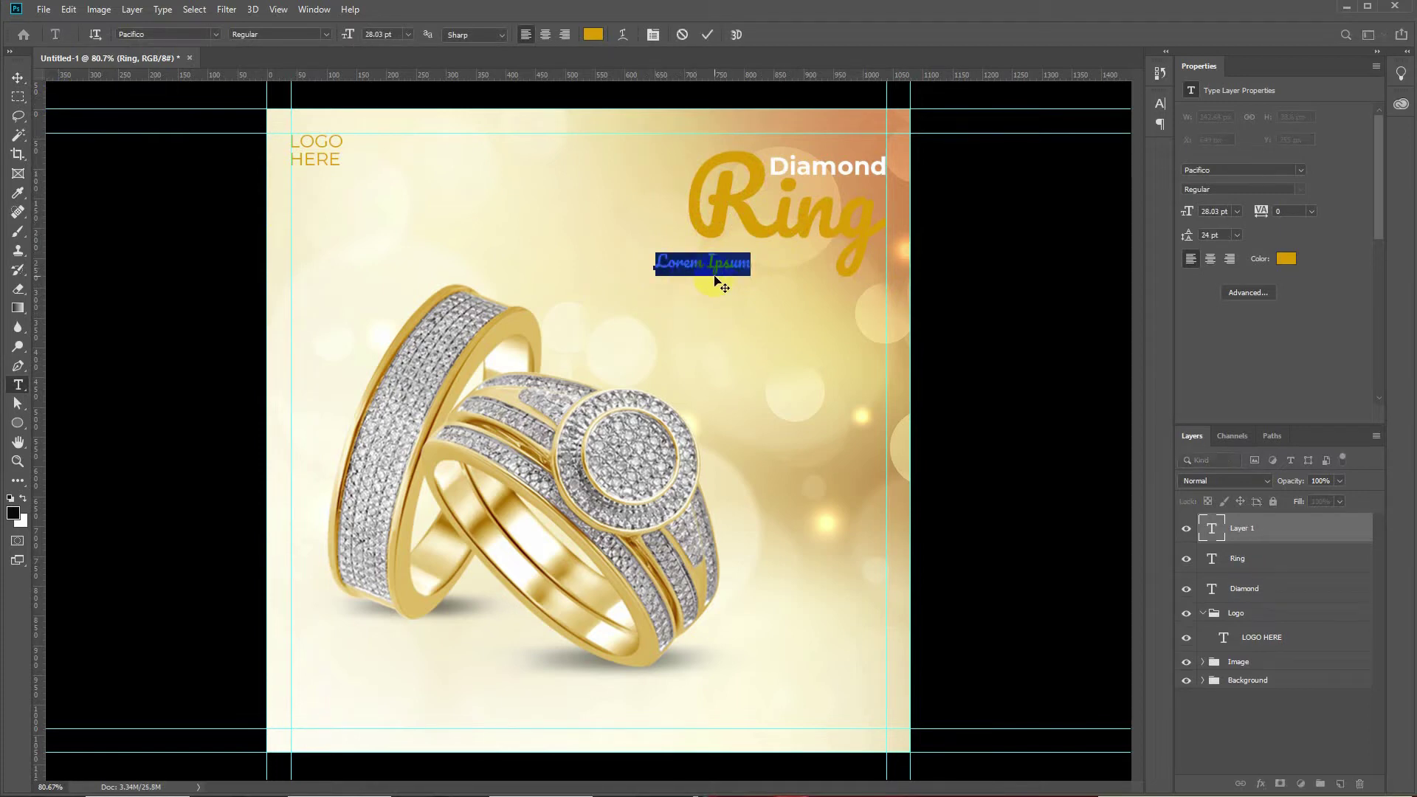
{"action": "type", "text": "n"}
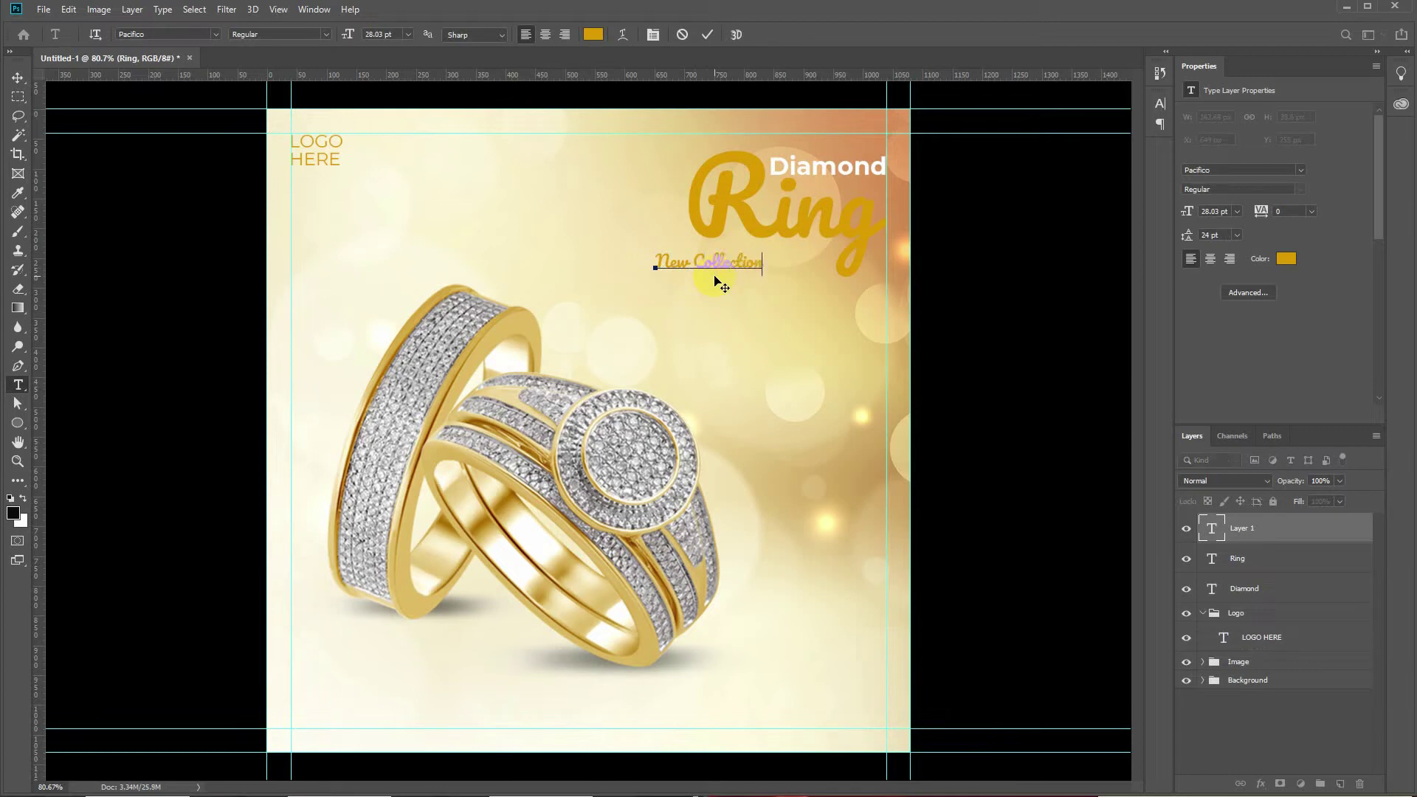
{"action": "left_click", "coordinate": [715, 276]}
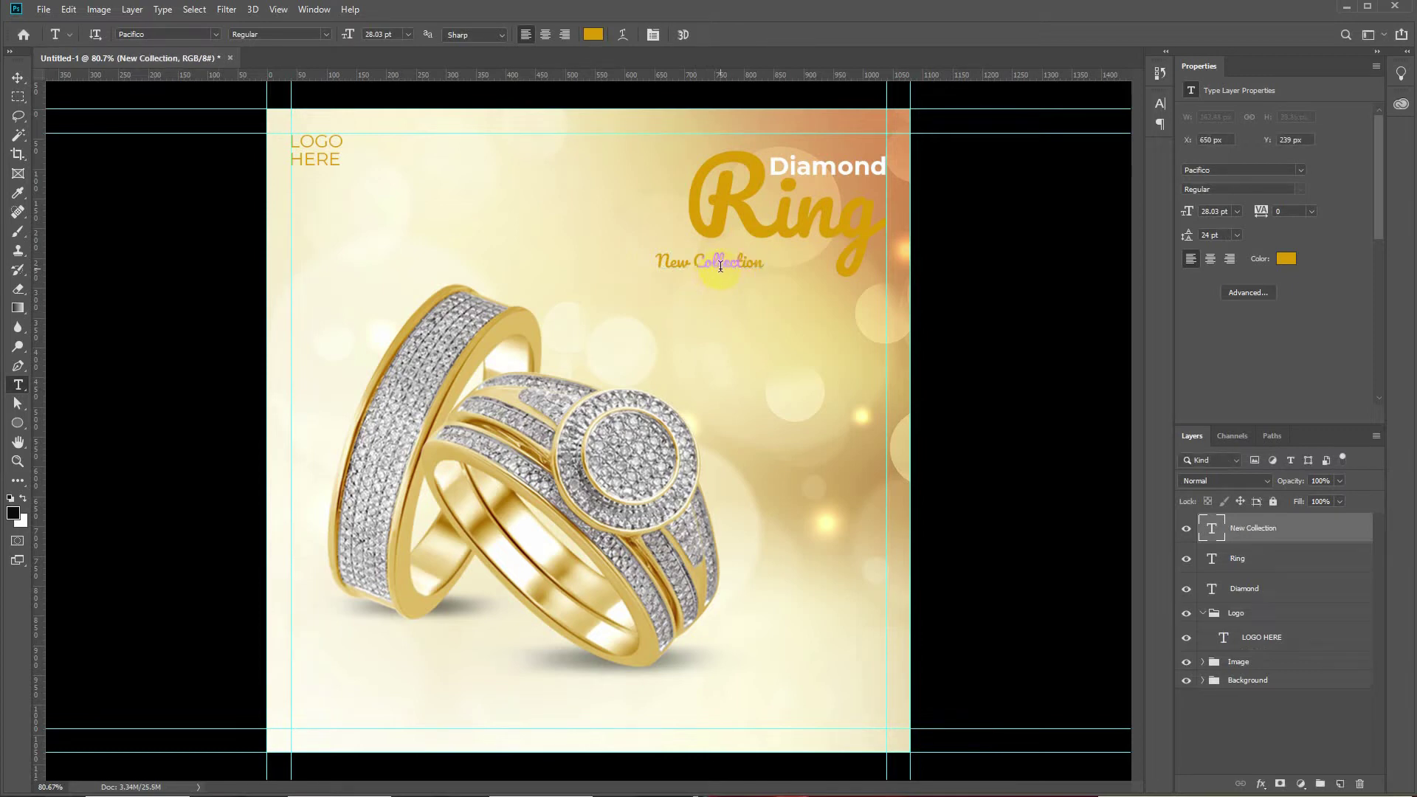
- Enlarge New Collection to about 133% (37.28 pt) and move it just under Ring
{"action": "key", "text": "ctrl+t"}
{"action": "mouse_move", "coordinate": [760, 279]}
{"action": "left_mouse_down"}
{"action": "mouse_move", "coordinate": [793, 287]}
{"action": "mouse_move", "coordinate": [781, 265]}
{"action": "left_mouse_up"}
{"action": "key", "text": "Return"}
{"action": "key", "text": "v"}
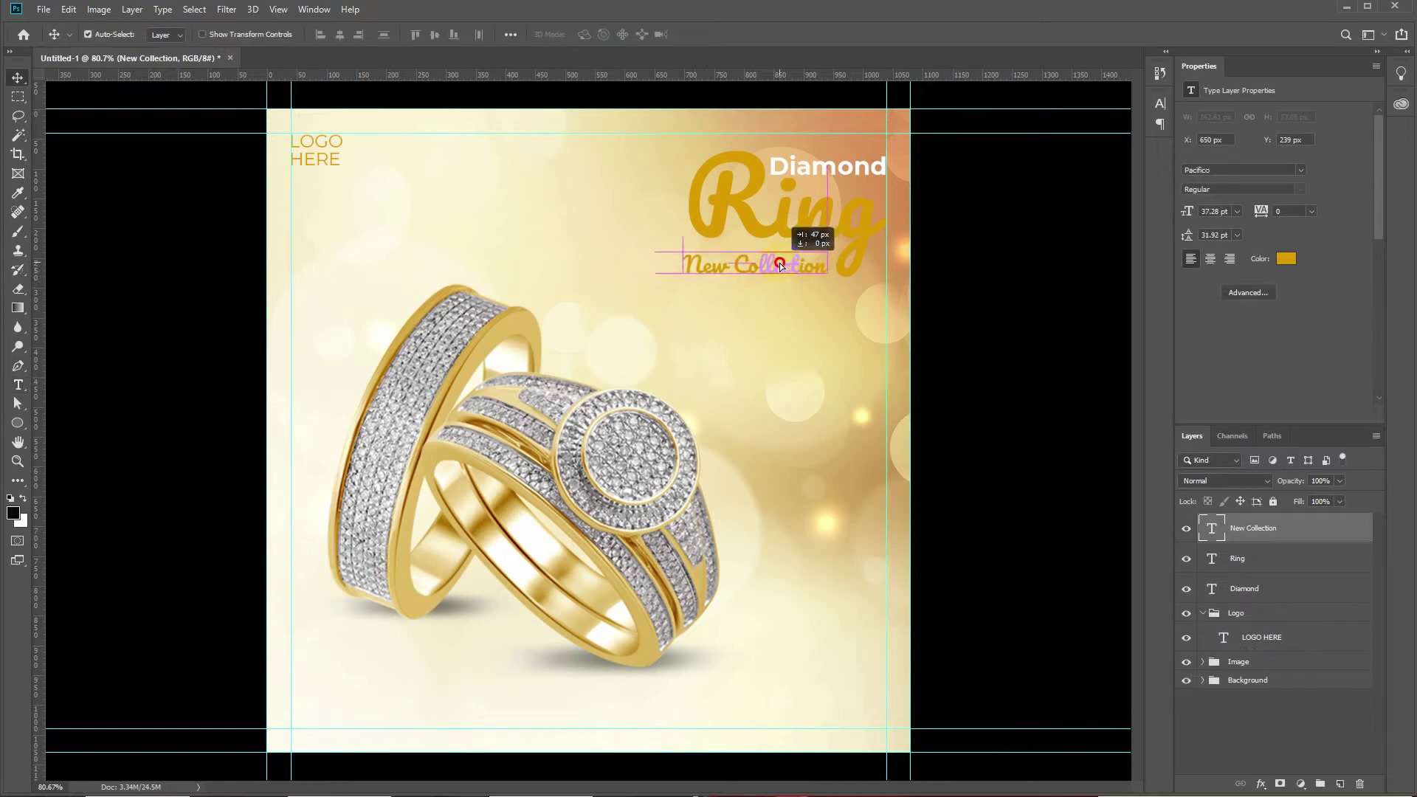
{"action": "key", "text": "ctrl+t"}
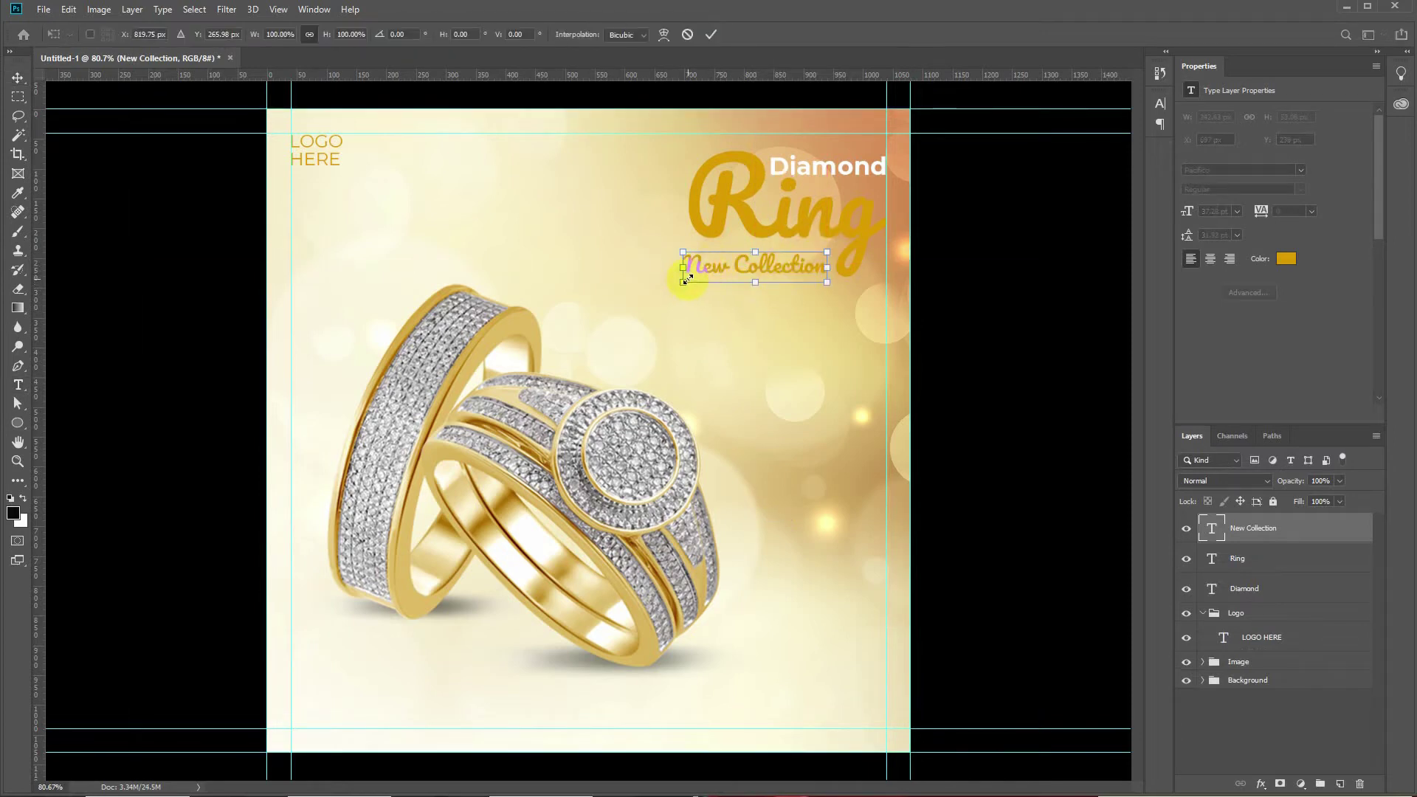
{"action": "double_click", "coordinate": [698, 279]}
{"action": "left_click_drag", "start_coordinate": [700, 279], "coordinate": [701, 274]}
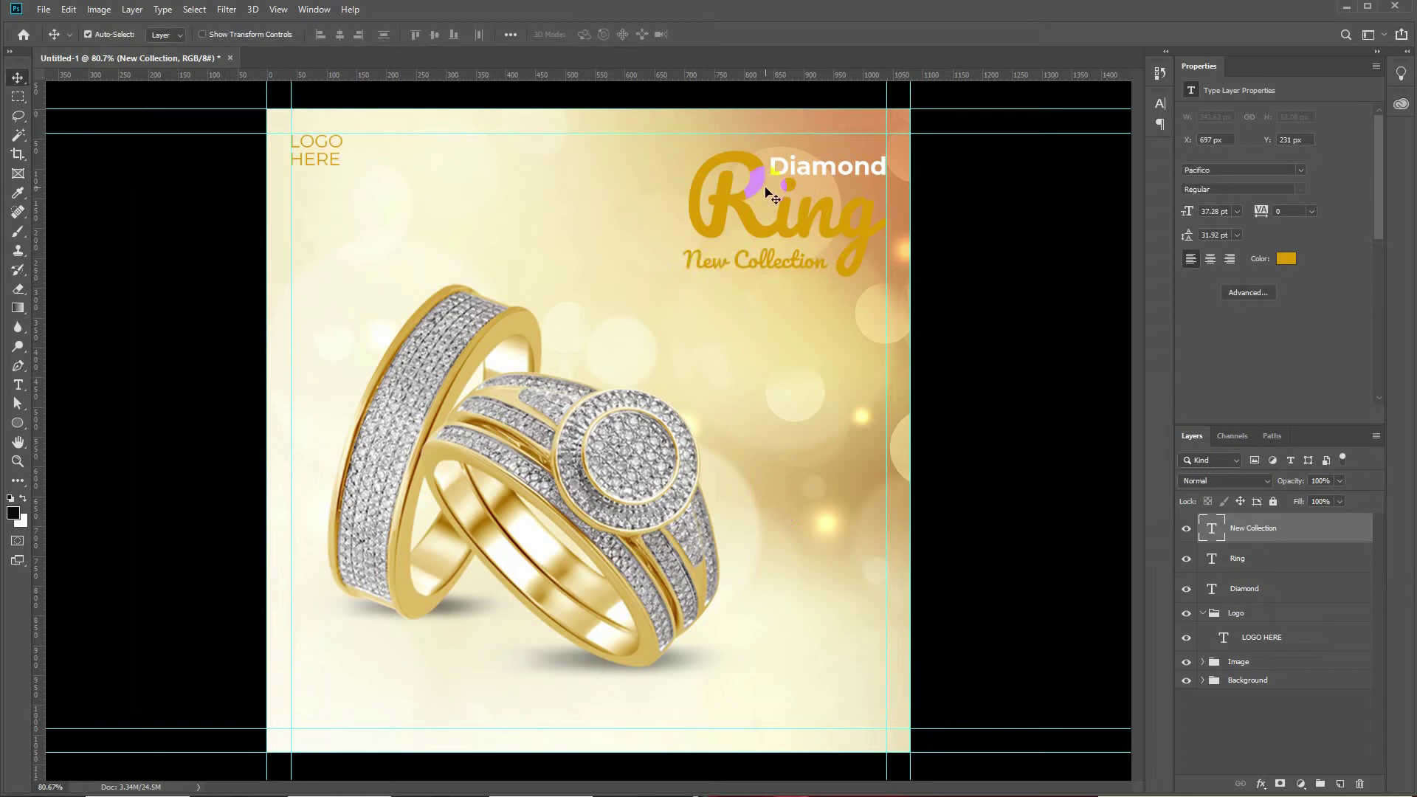
{"action": "left_click", "coordinate": [754, 227]}
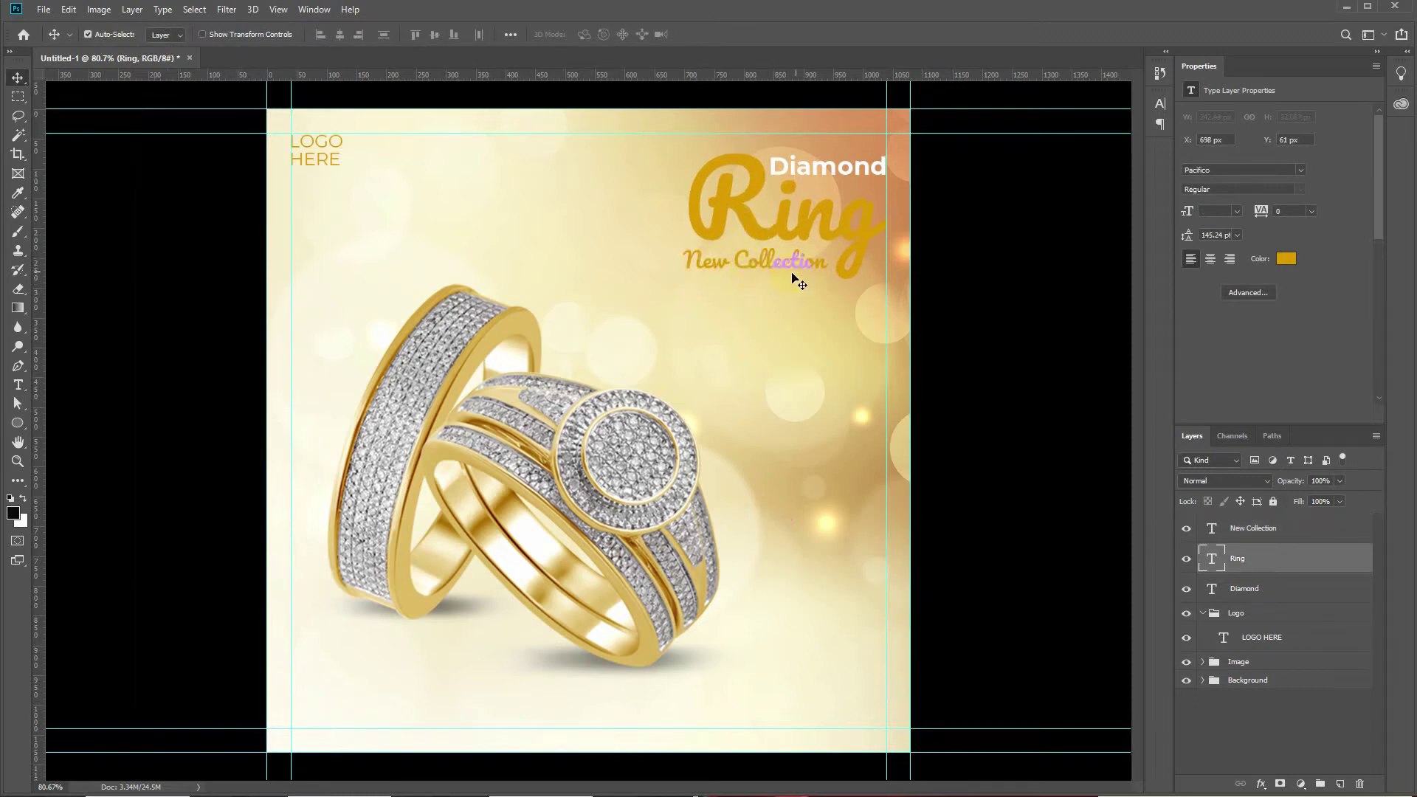
- Style Ring with a gold gradient stroke and a #5e4c33 Multiply drop shadow at 51%
{"action": "left_click", "coordinate": [132, 9]}
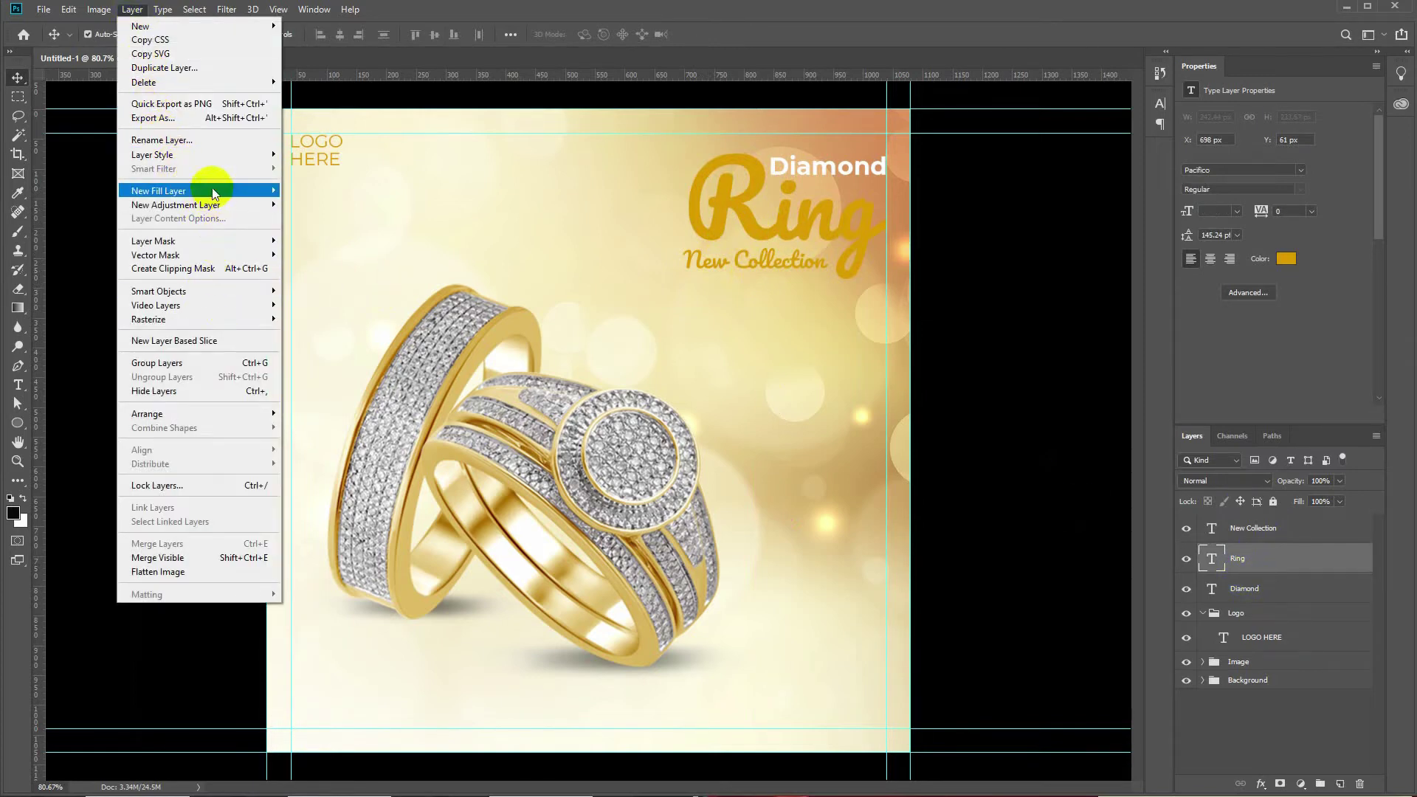
{"action": "mouse_move", "coordinate": [152, 154]}
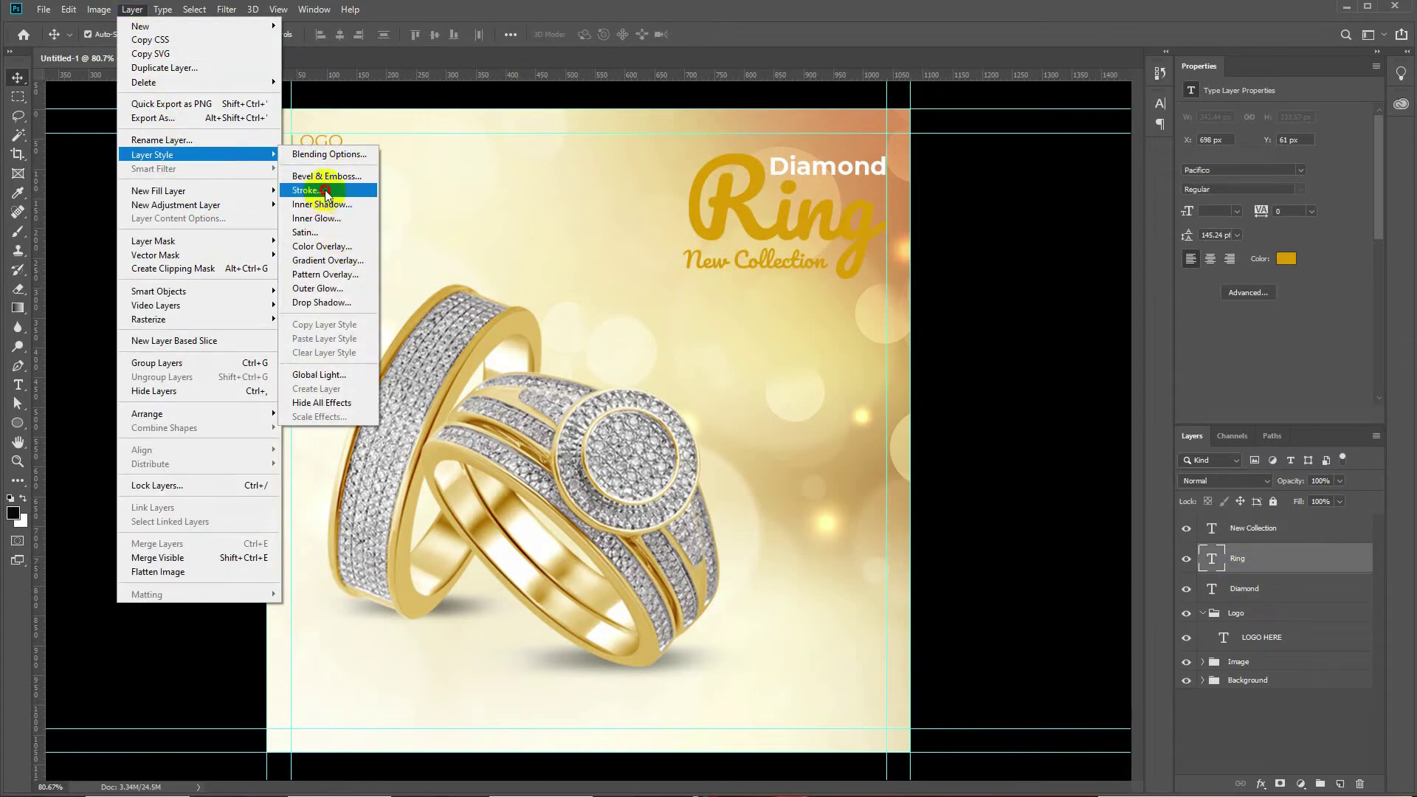
{"action": "left_click", "coordinate": [313, 190]}
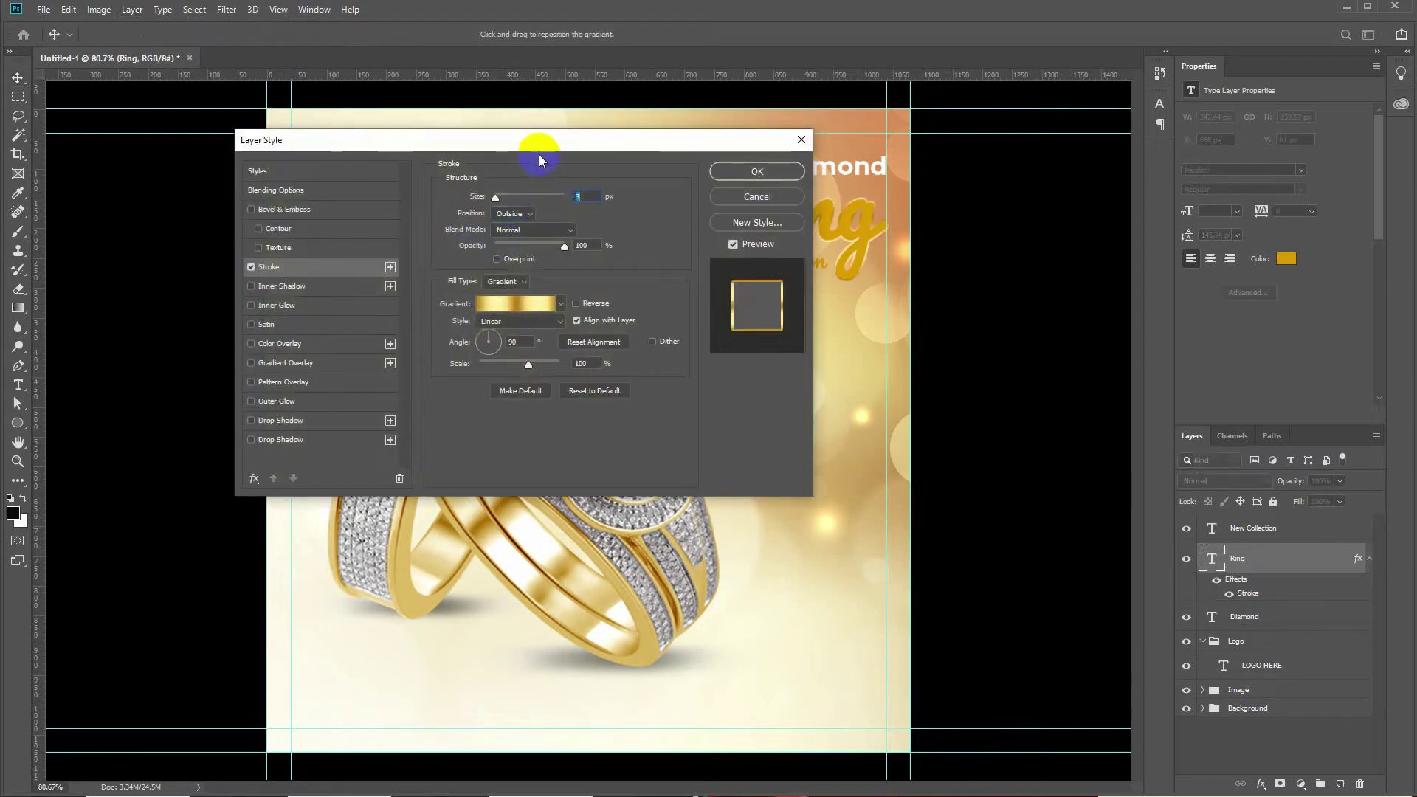
{"action": "left_click_drag", "start_coordinate": [543, 142], "coordinate": [675, 289]}
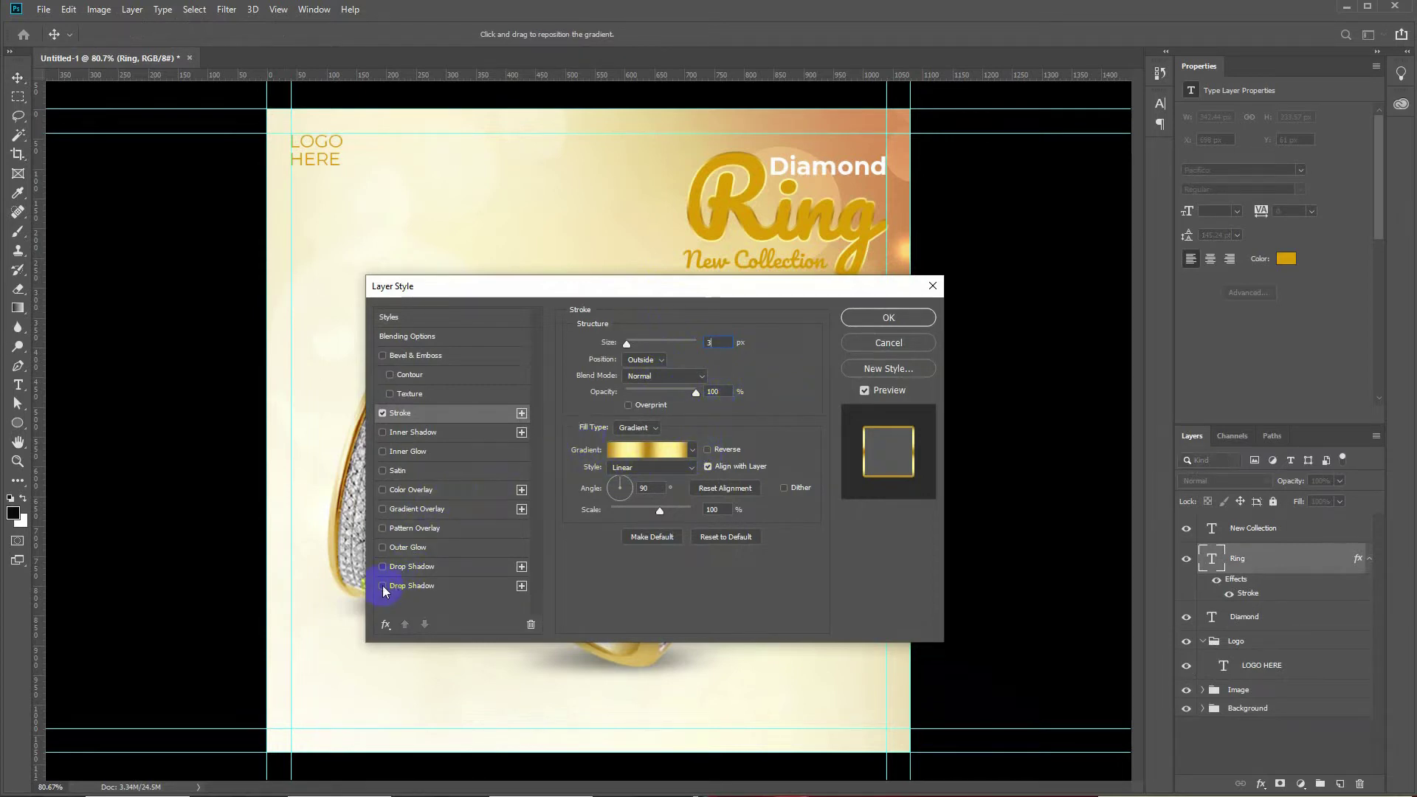
{"action": "left_click", "coordinate": [416, 587]}
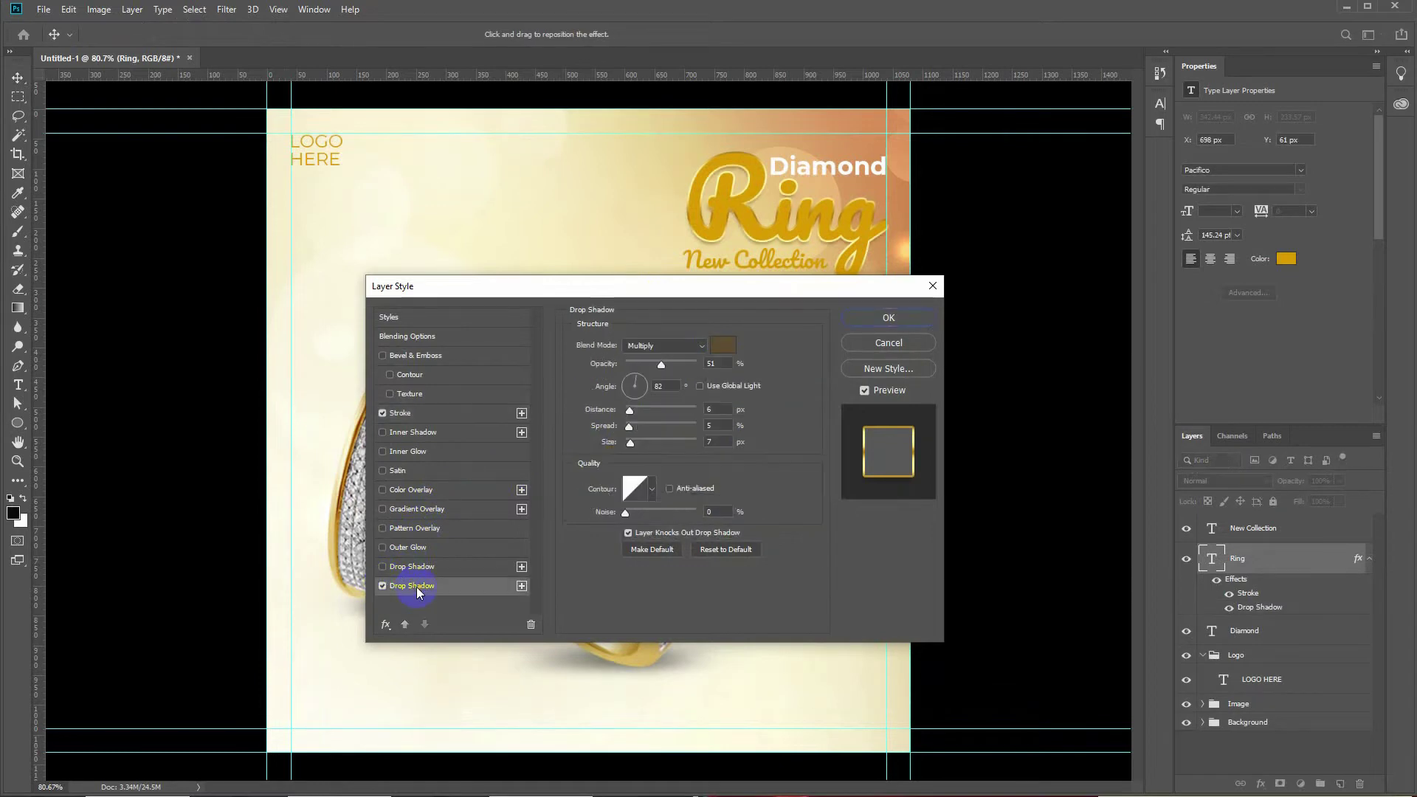
{"action": "left_click", "coordinate": [720, 346]}
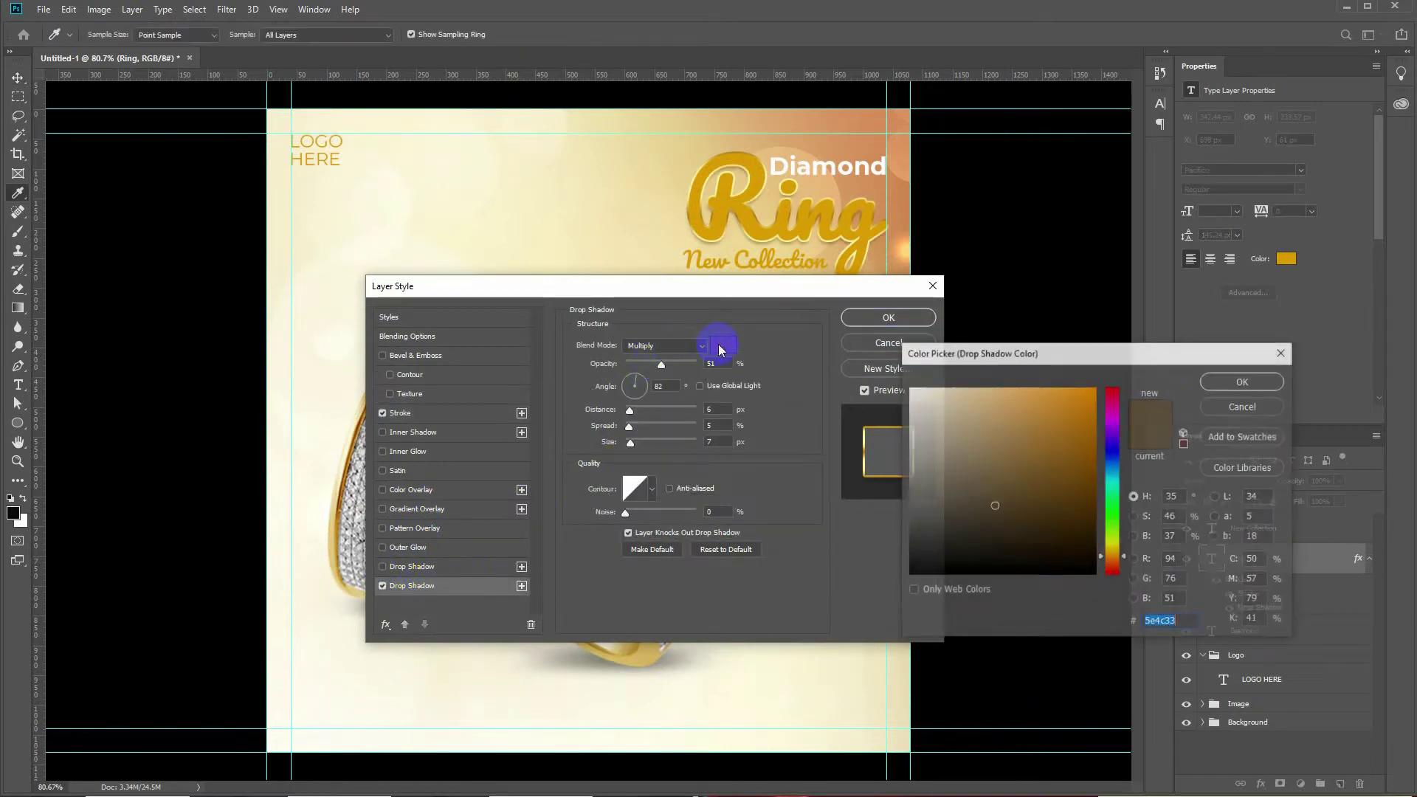
{"action": "left_click", "coordinate": [1217, 378]}
{"action": "left_click", "coordinate": [726, 409]}
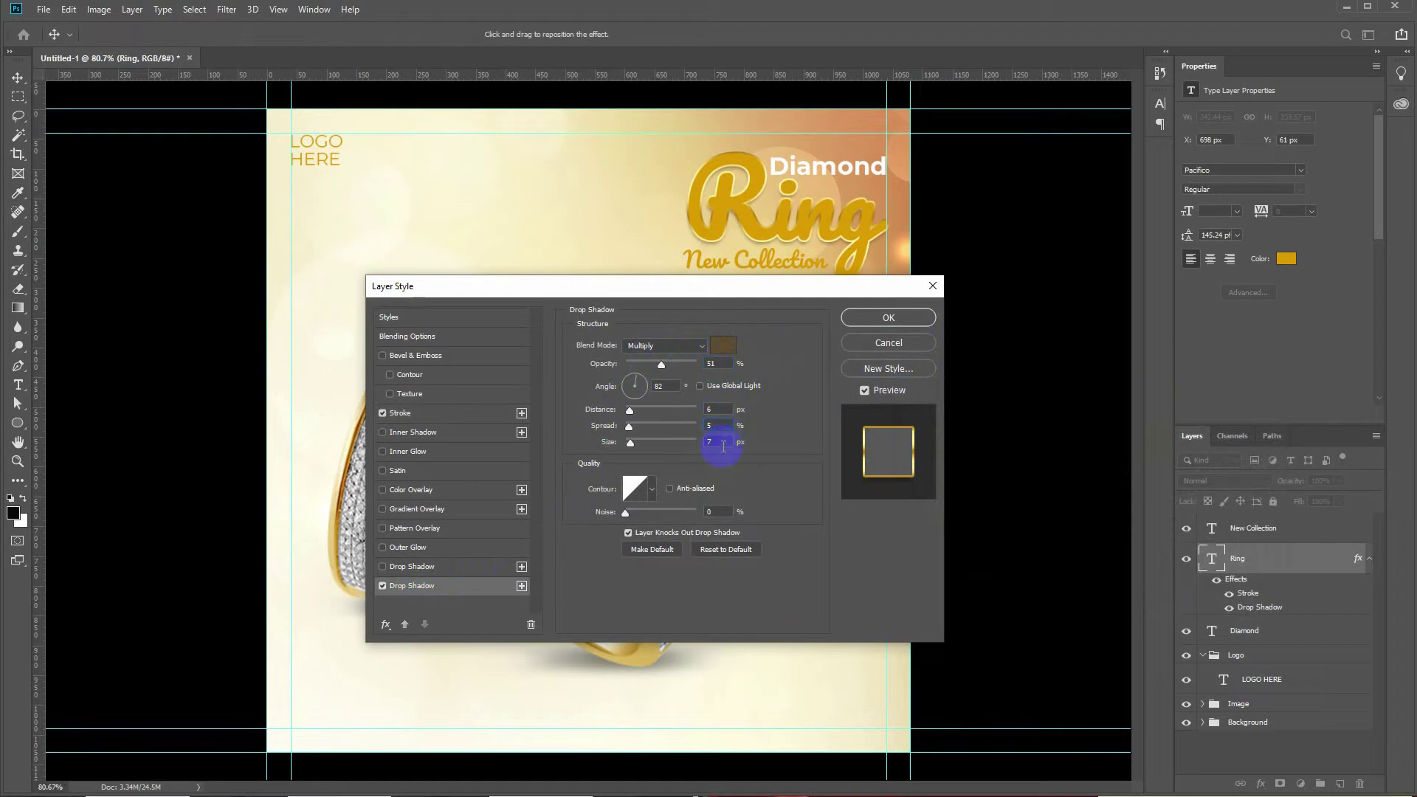
{"action": "left_click", "coordinate": [874, 314]}
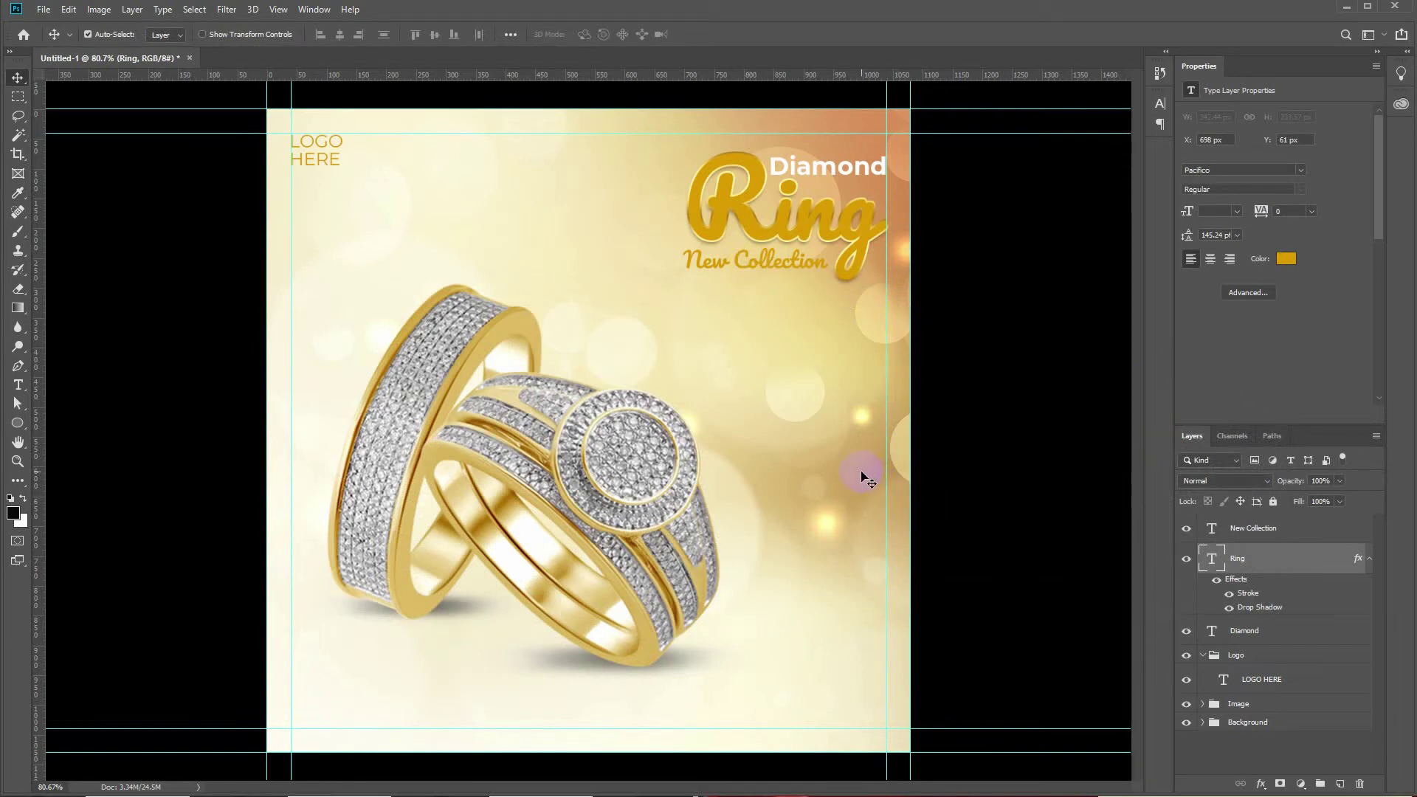
- Recolour New Collection a darker gold and nudge it into place under Ring
{"action": "left_click_drag", "start_coordinate": [707, 268], "coordinate": [707, 270]}
{"action": "double_click", "coordinate": [706, 267]}
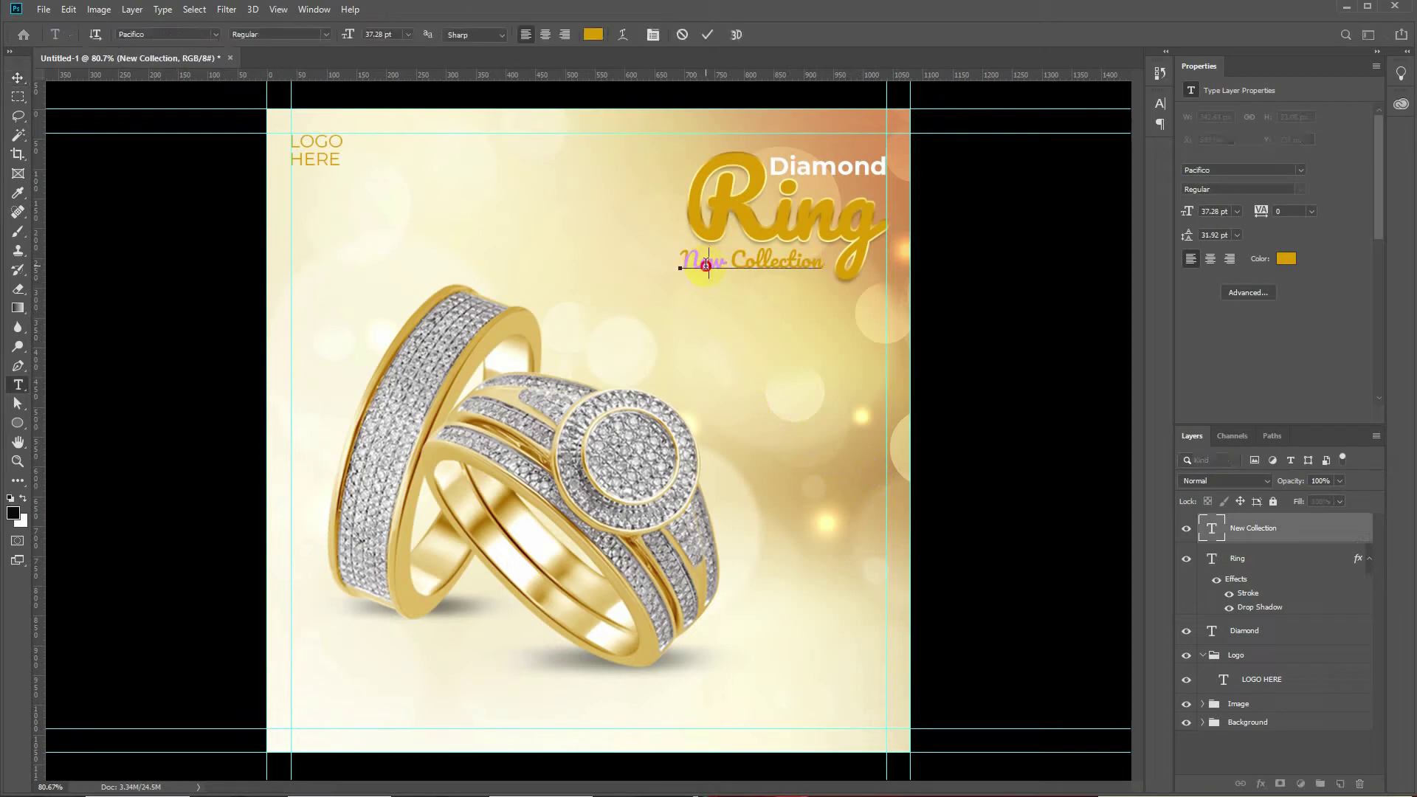
{"action": "left_click", "coordinate": [593, 33]}
{"action": "left_click", "coordinate": [1086, 438]}
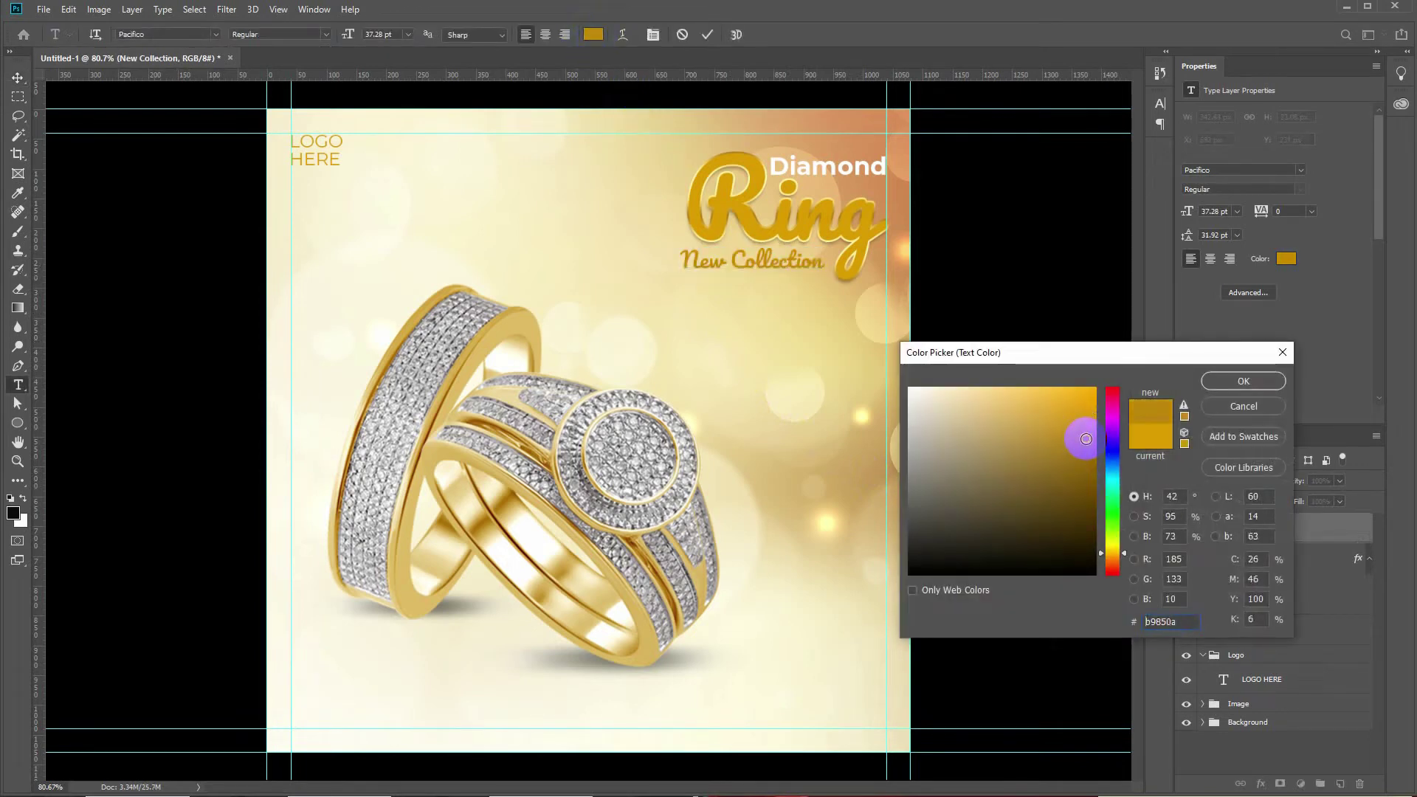
{"action": "key", "text": "Return"}
{"action": "key", "text": "ctrl+Return"}
{"action": "key", "text": "v"}
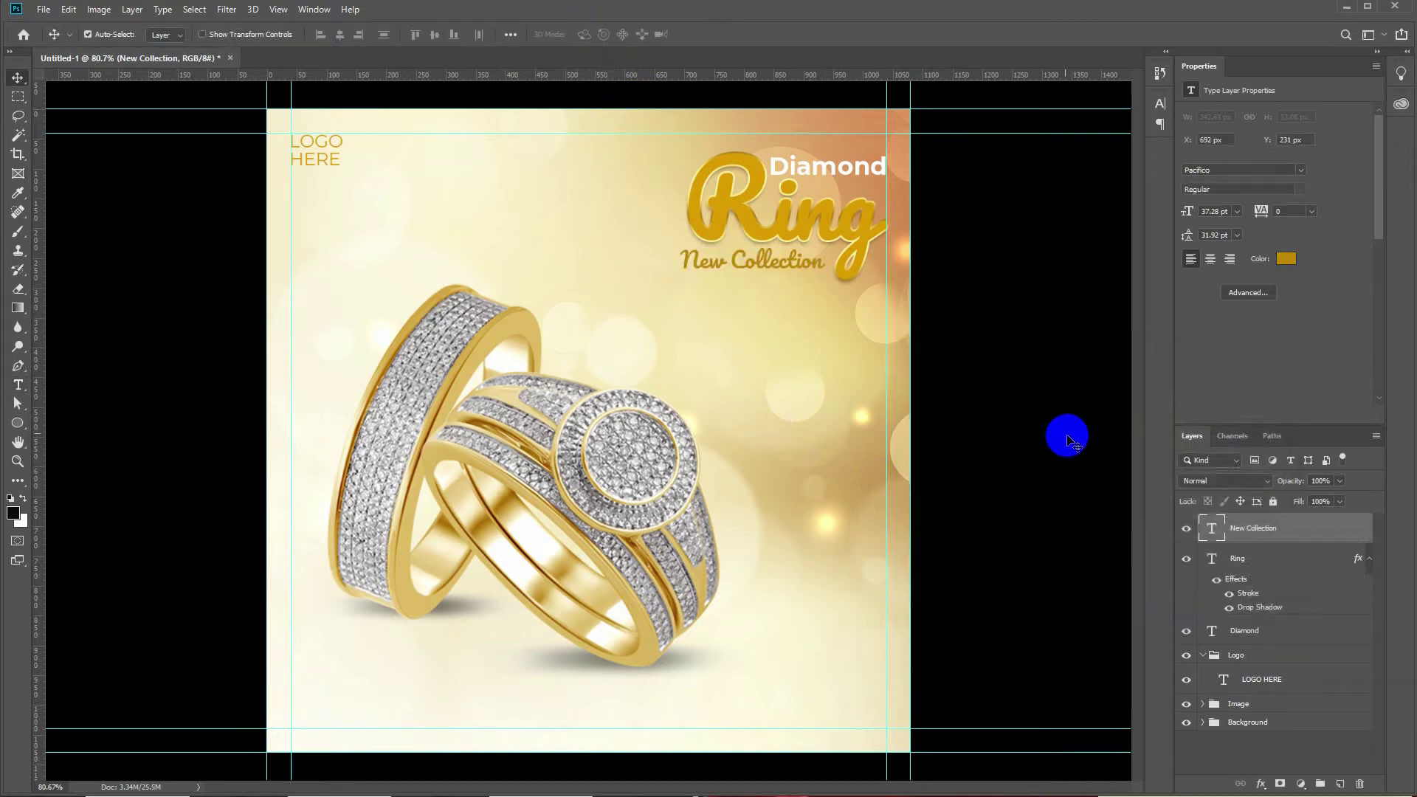
{"action": "left_click_drag", "start_coordinate": [764, 270], "coordinate": [768, 271]}
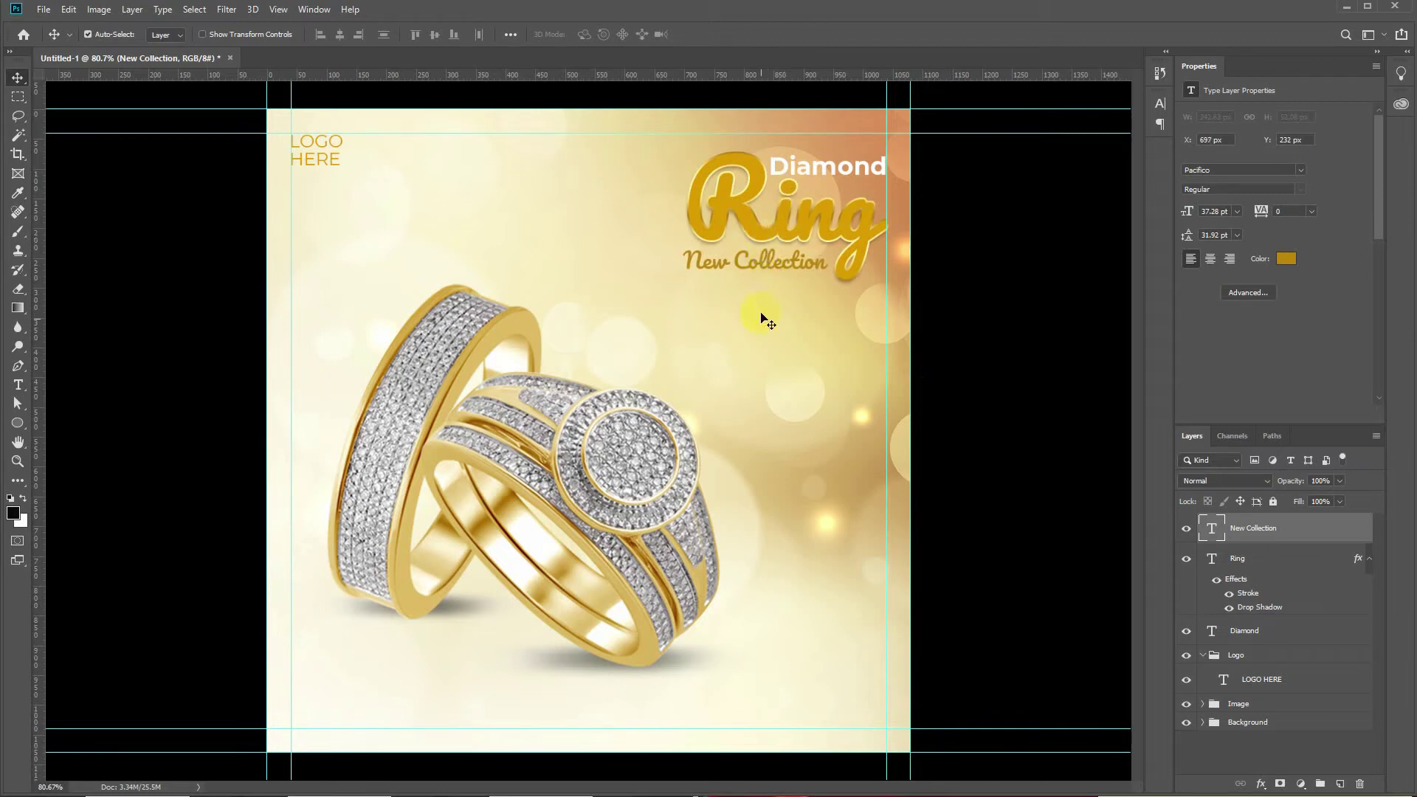
- Group Diamond, Ring and New Collection as 'Texts' and collapse the Logo group
{"action": "left_click", "coordinate": [1242, 553]}
{"action": "left_click", "coordinate": [1259, 634], "text": "shift"}
{"action": "key", "text": "ctrl+g"}
{"action": "double_click", "coordinate": [1240, 521]}
{"action": "type", "text": "Text"}
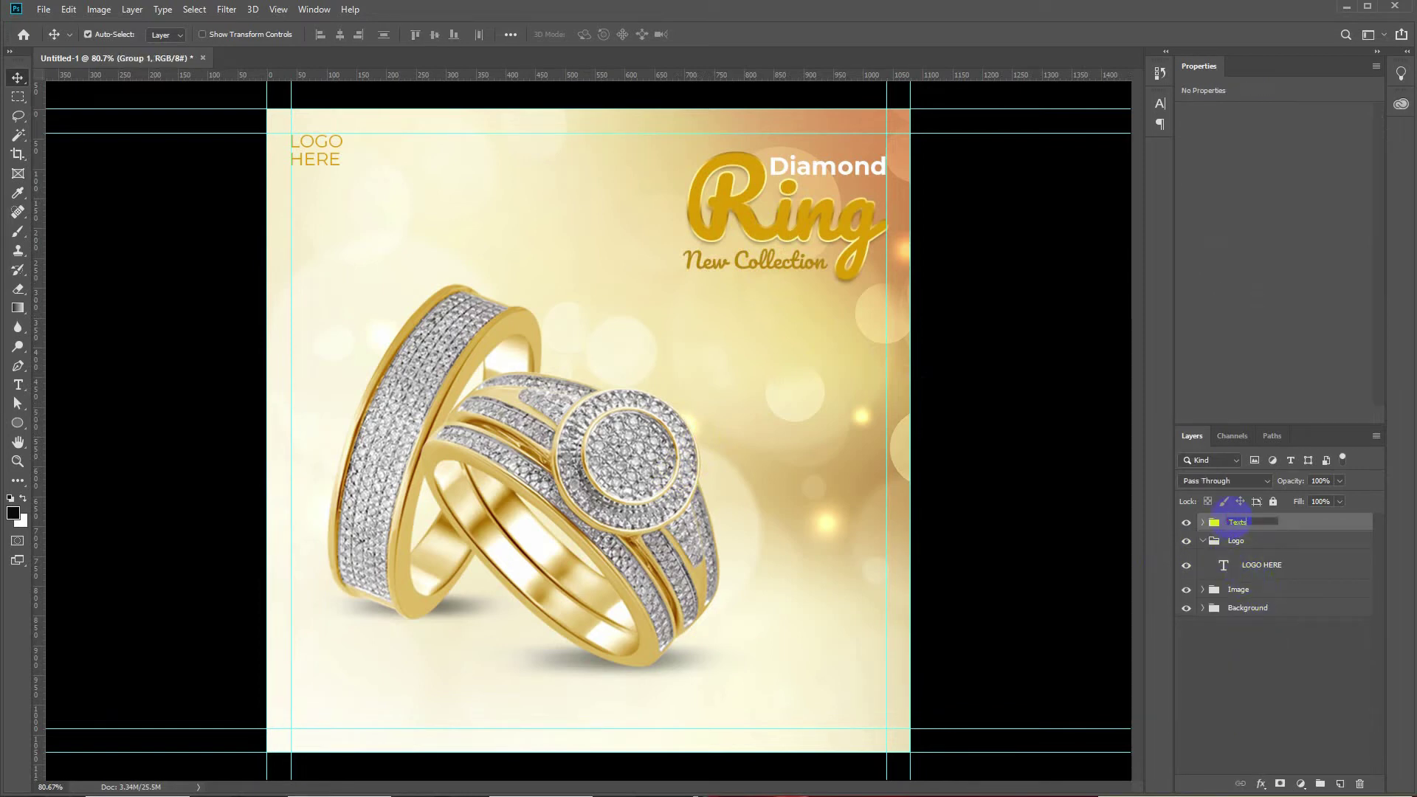
{"action": "key", "text": "Return"}
{"action": "left_click", "coordinate": [1203, 541]}
{"action": "left_click", "coordinate": [564, 472]}
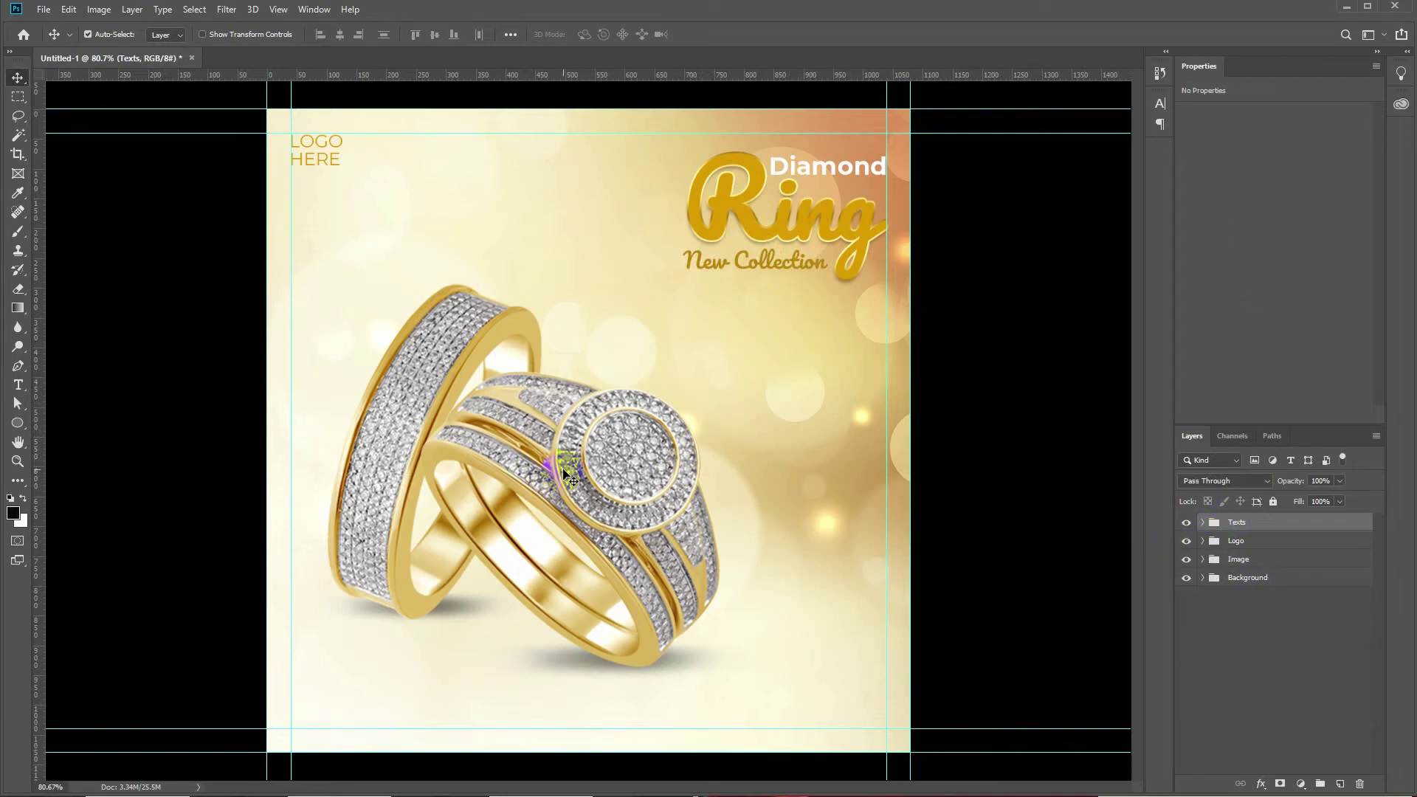
{"action": "left_click", "coordinate": [519, 443]}
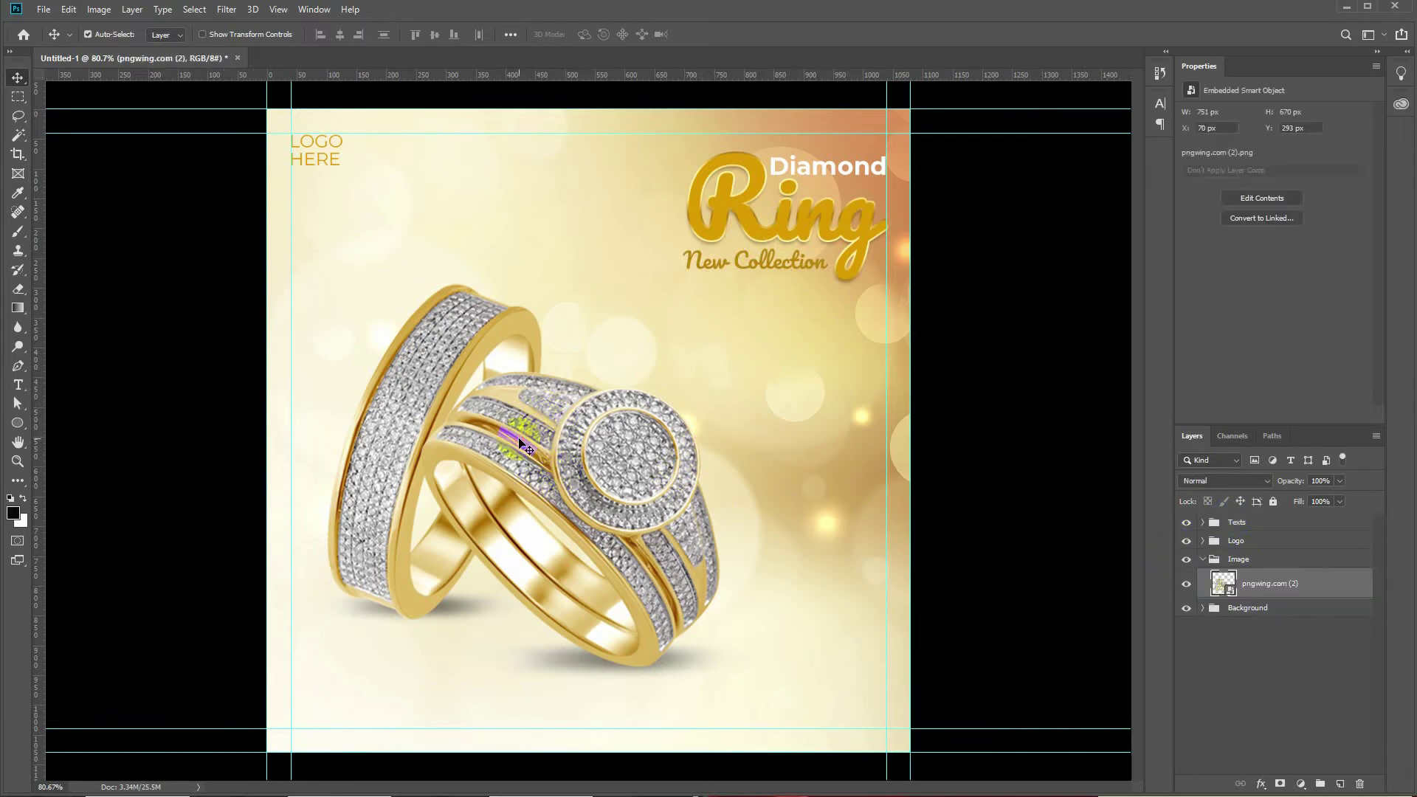
- Enlarge the rings image to about 167% (824 × 736 px), nudge it left, and start a circle beside it
{"action": "key", "text": "ctrl+t"}
{"action": "left_click_drag", "start_coordinate": [817, 252], "coordinate": [849, 227]}
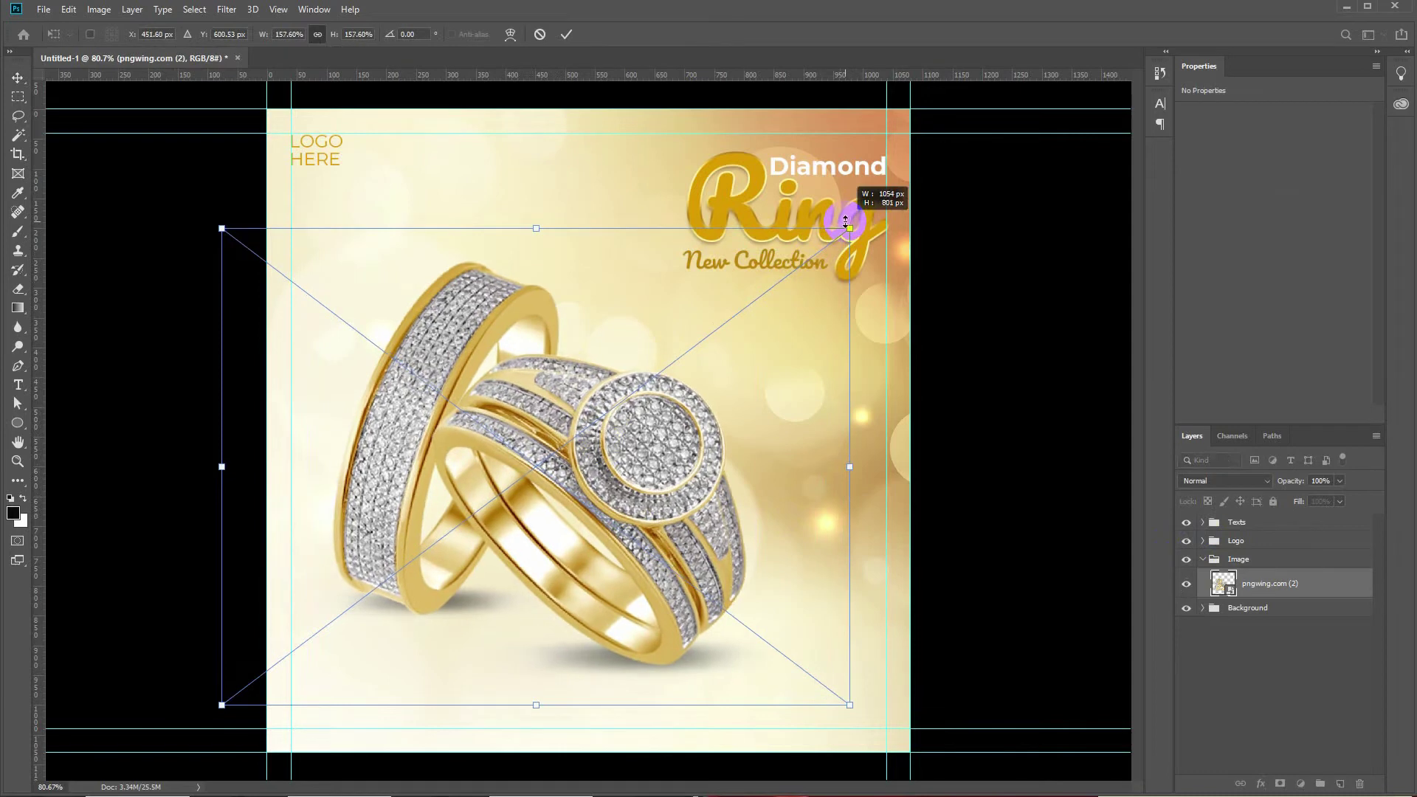
{"action": "left_click_drag", "start_coordinate": [601, 446], "coordinate": [593, 439]}
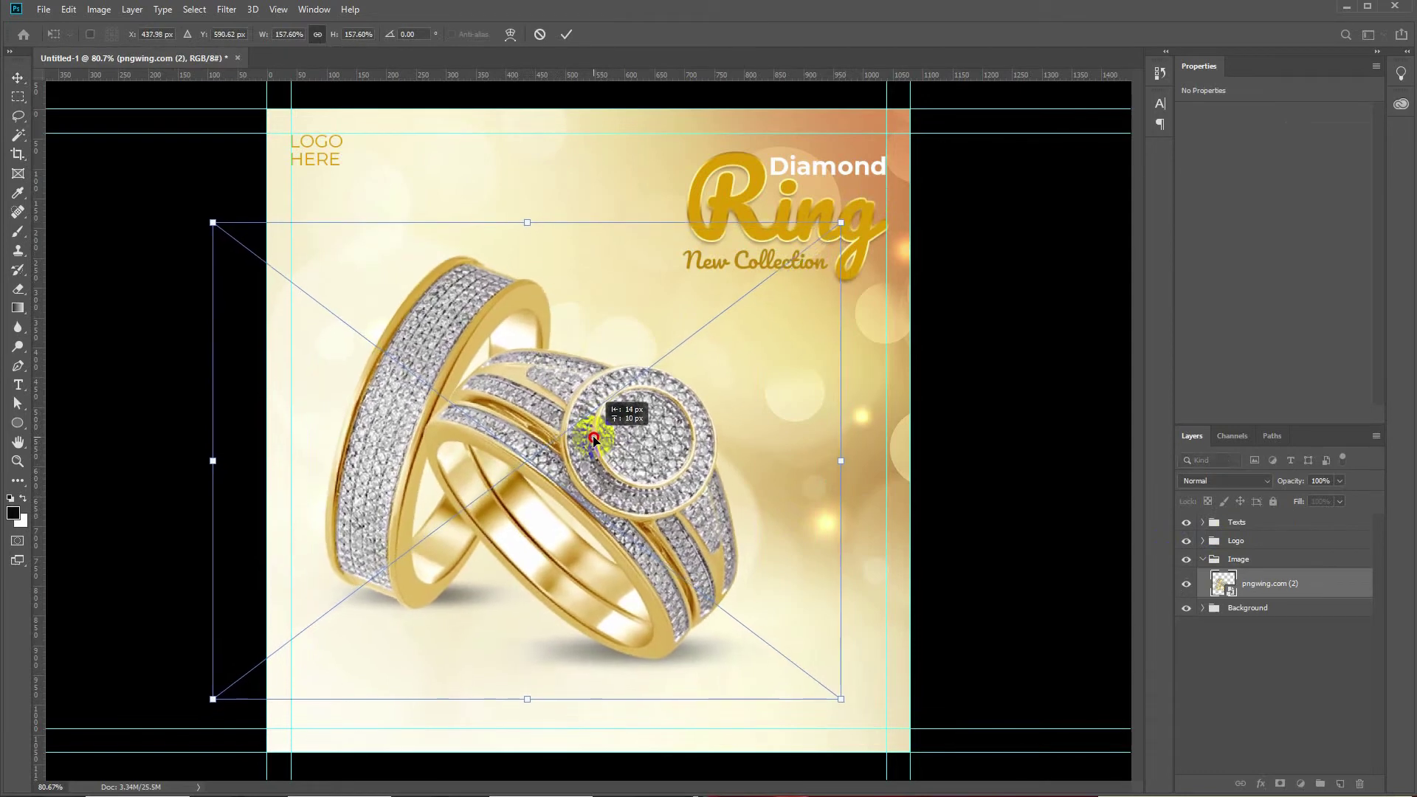
{"action": "left_click_drag", "start_coordinate": [840, 222], "coordinate": [879, 183]}
{"action": "left_click_drag", "start_coordinate": [639, 429], "coordinate": [630, 434]}
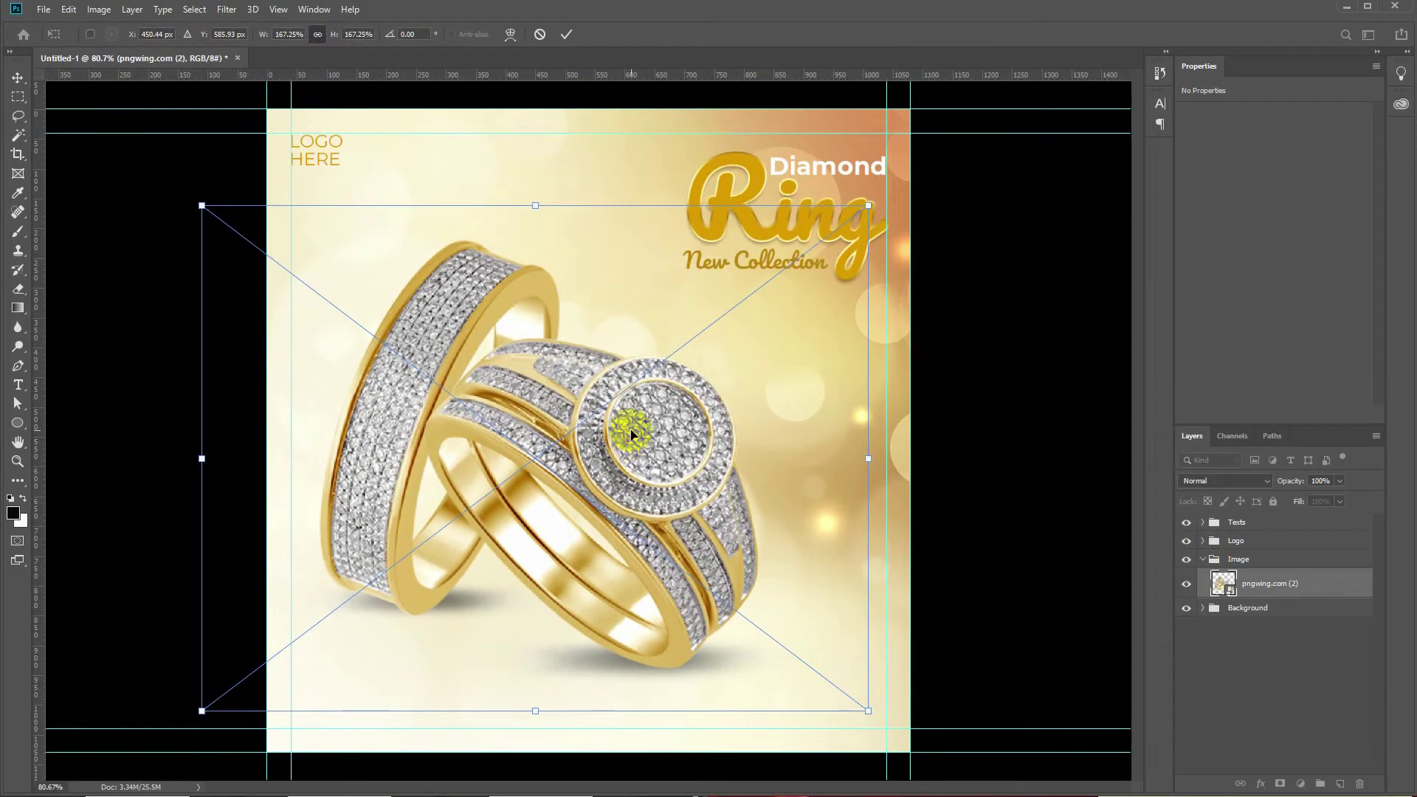
{"action": "left_click_drag", "start_coordinate": [867, 205], "coordinate": [848, 218]}
{"action": "key", "text": "Return"}
{"action": "left_click_drag", "start_coordinate": [455, 423], "coordinate": [449, 422]}
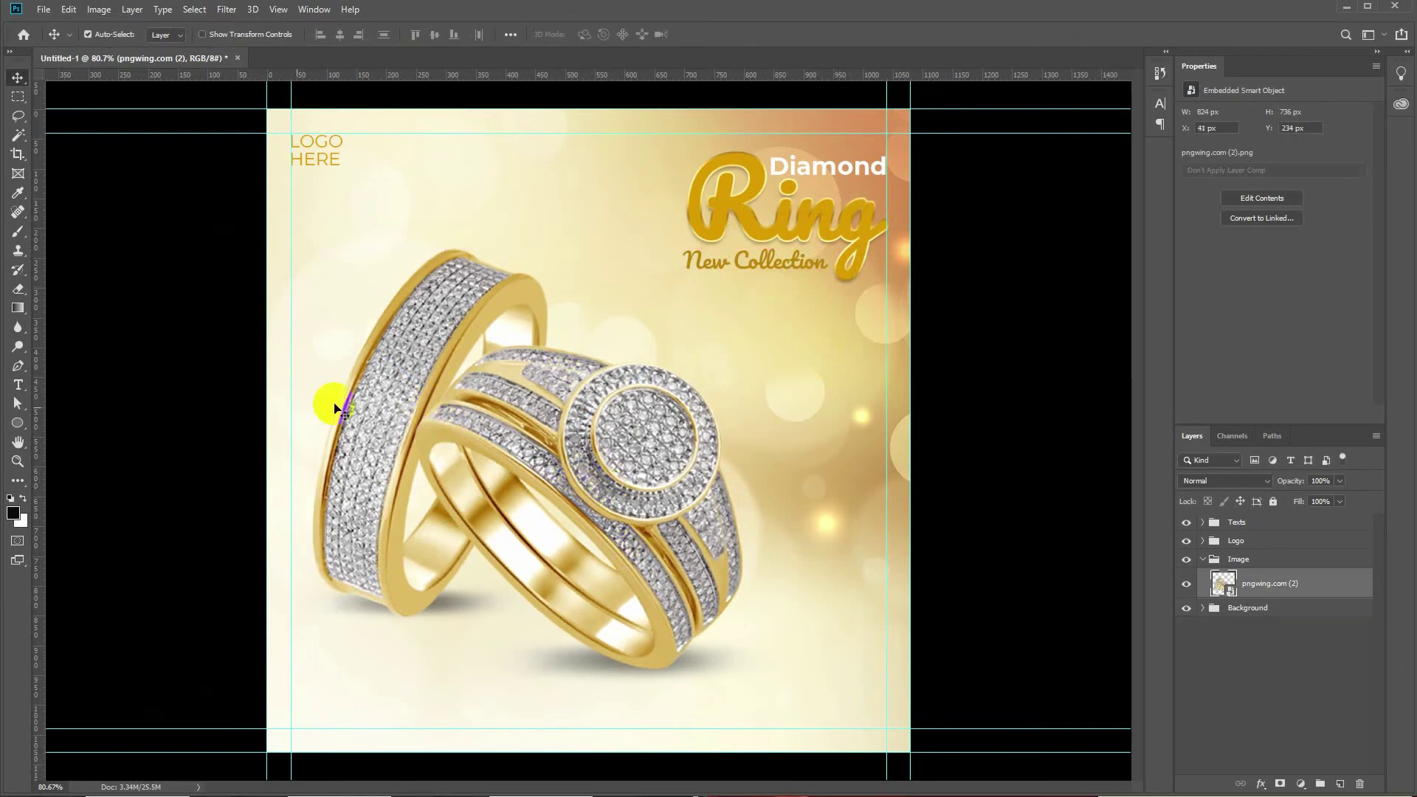
{"action": "left_click", "coordinate": [17, 423]}
{"action": "left_click_drag", "start_coordinate": [761, 371], "coordinate": [884, 509]}
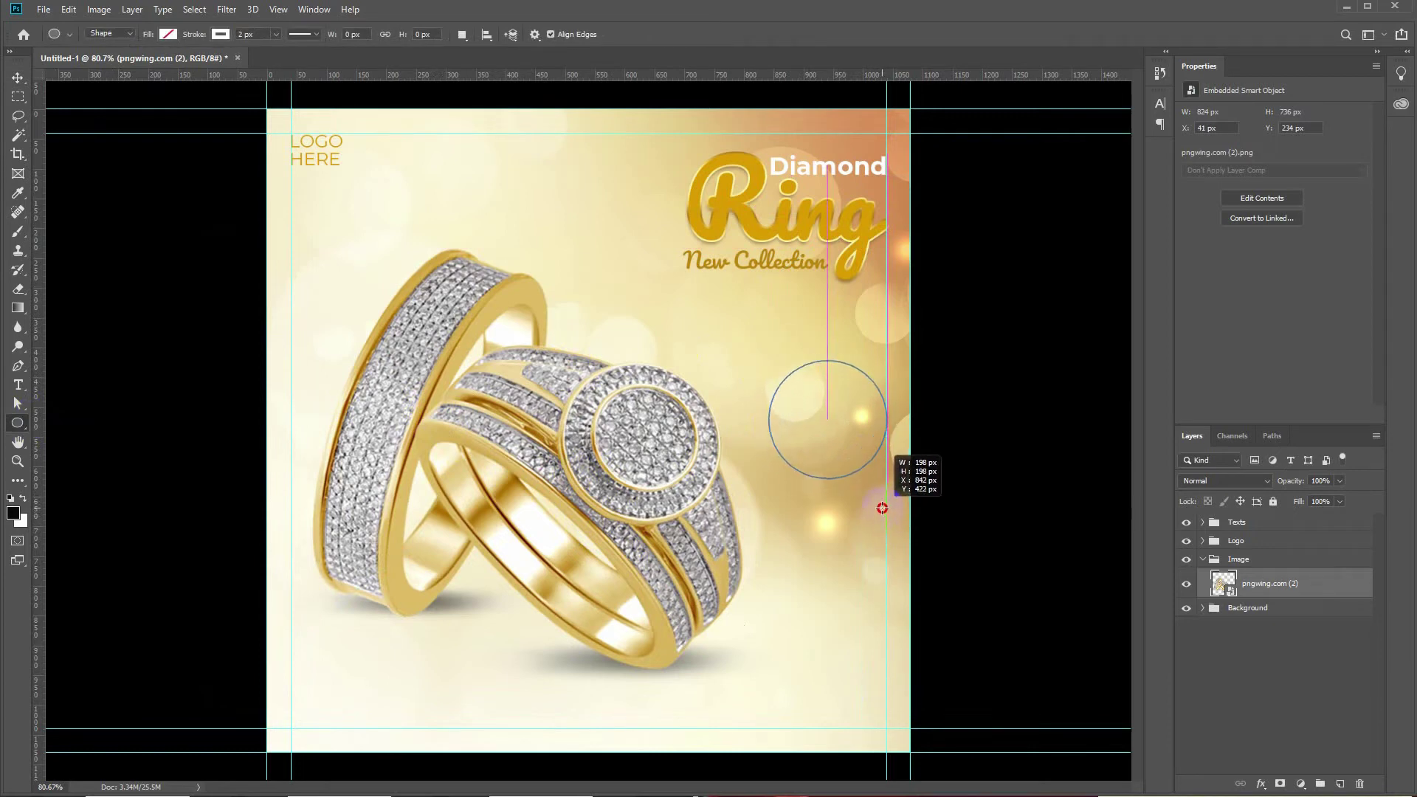
- Finish the 198 px circle, move it to the top, and duplicate it at about 91% size
{"action": "left_click_drag", "start_coordinate": [883, 509], "coordinate": [885, 512]}
{"action": "left_click", "coordinate": [249, 44]}
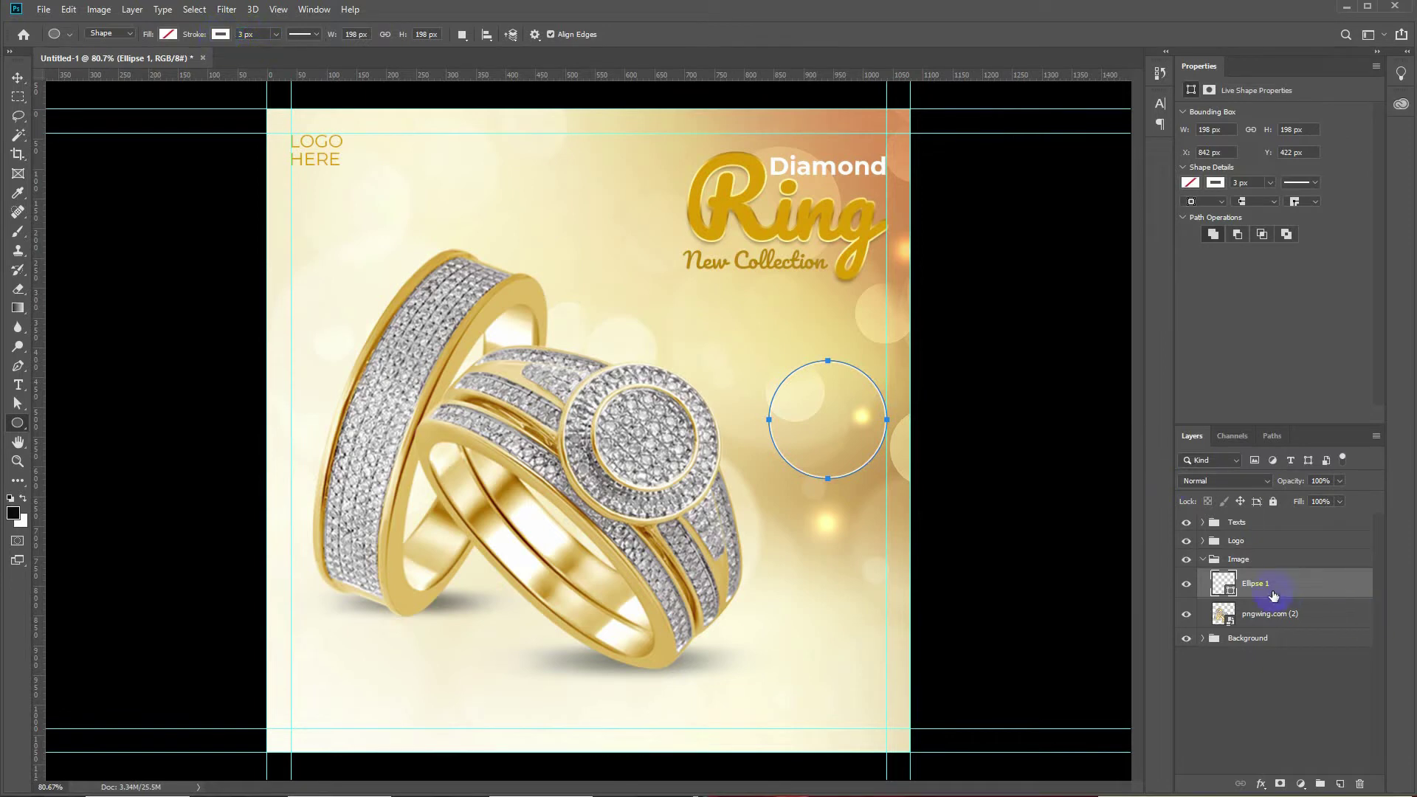
{"action": "left_click_drag", "start_coordinate": [1273, 595], "coordinate": [1266, 516]}
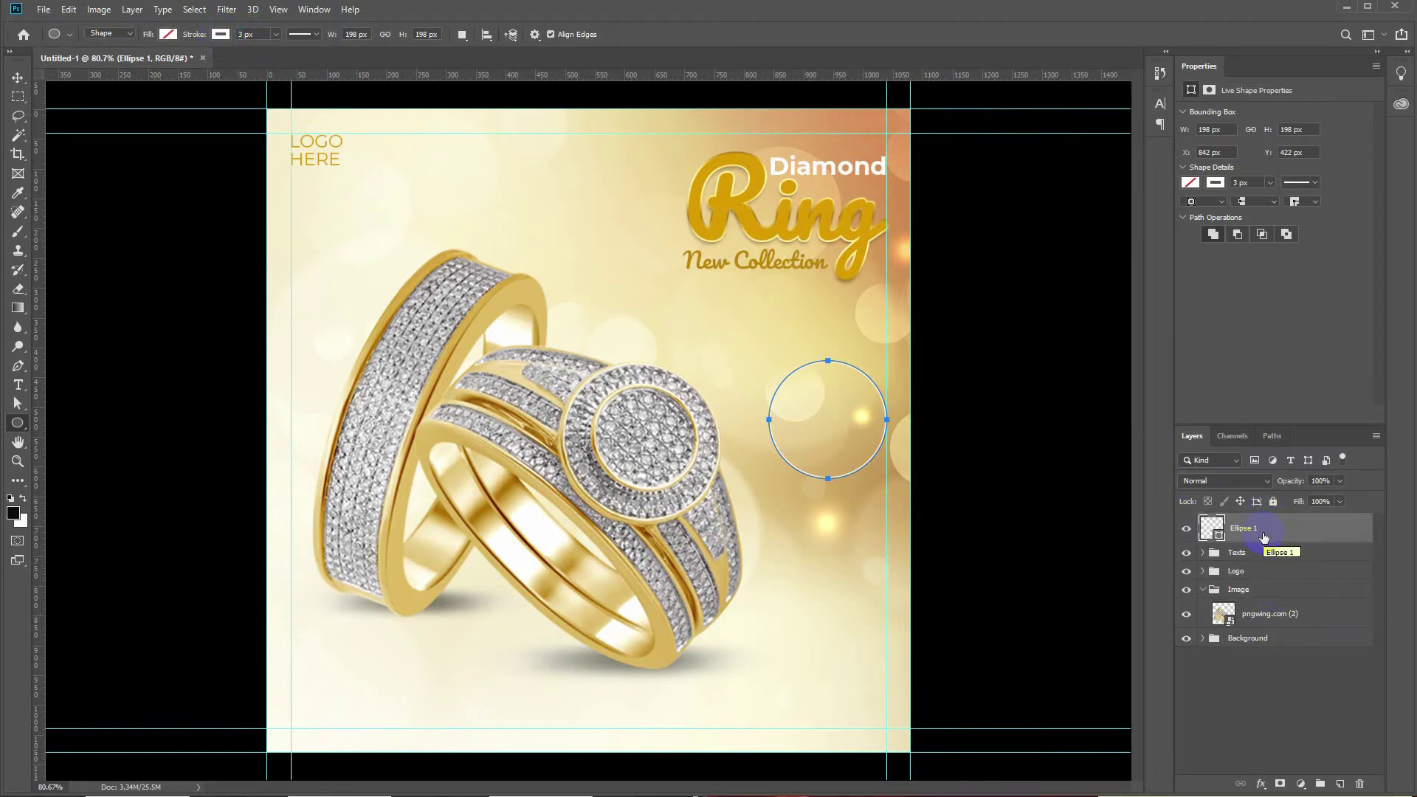
{"action": "key", "text": "ctrl+j"}
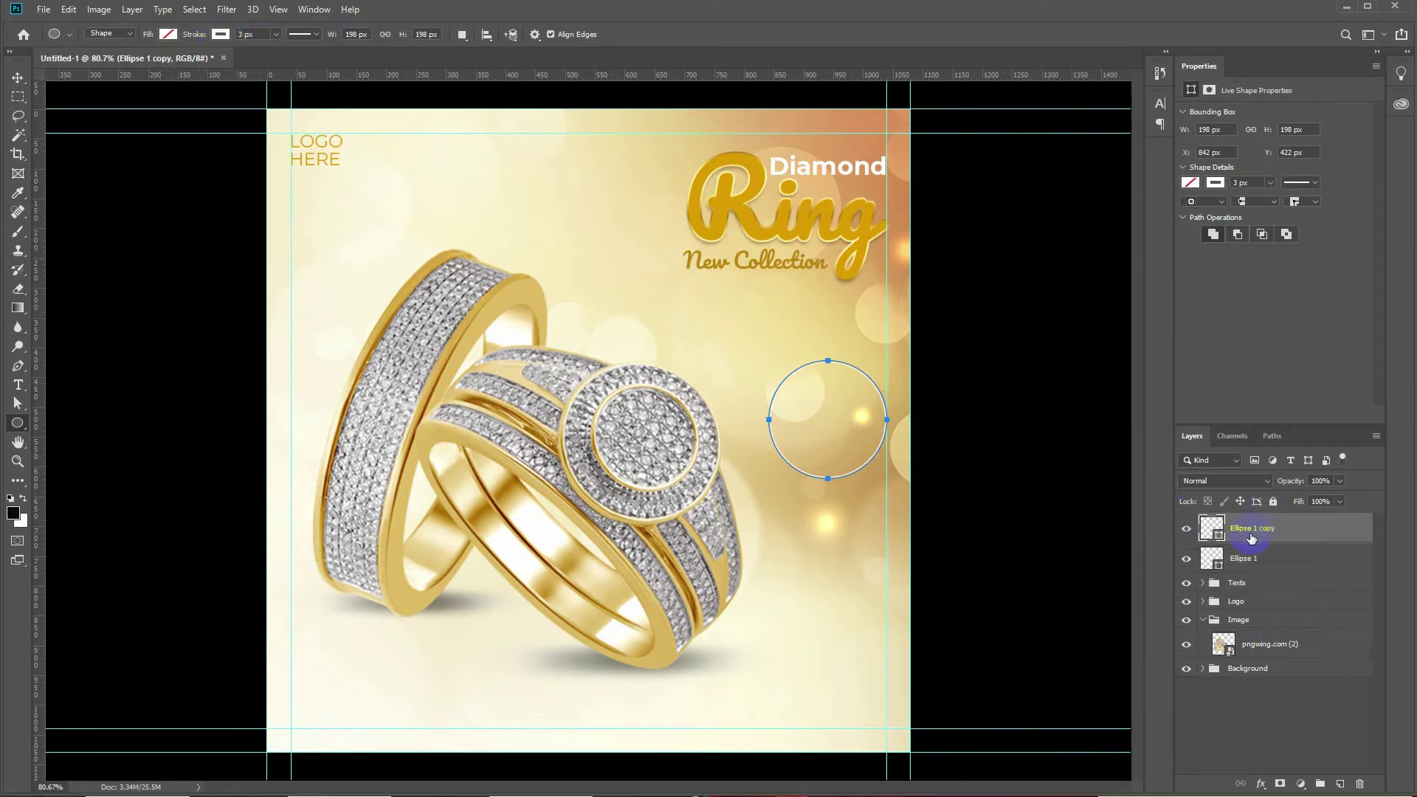
{"action": "key", "text": "ctrl+t"}
{"action": "left_click_drag", "start_coordinate": [886, 362], "coordinate": [884, 369]}
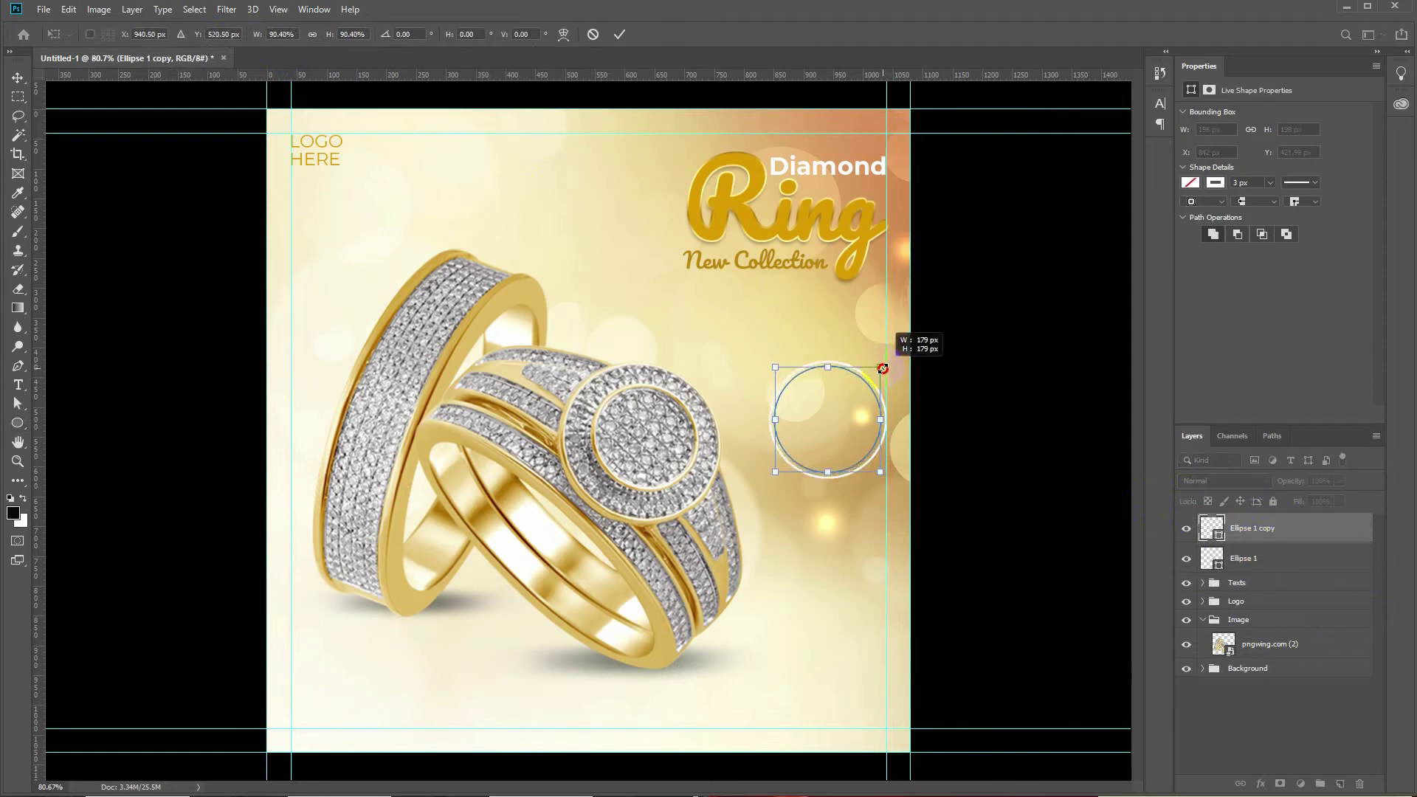
{"action": "left_click_drag", "start_coordinate": [884, 369], "coordinate": [883, 367]}
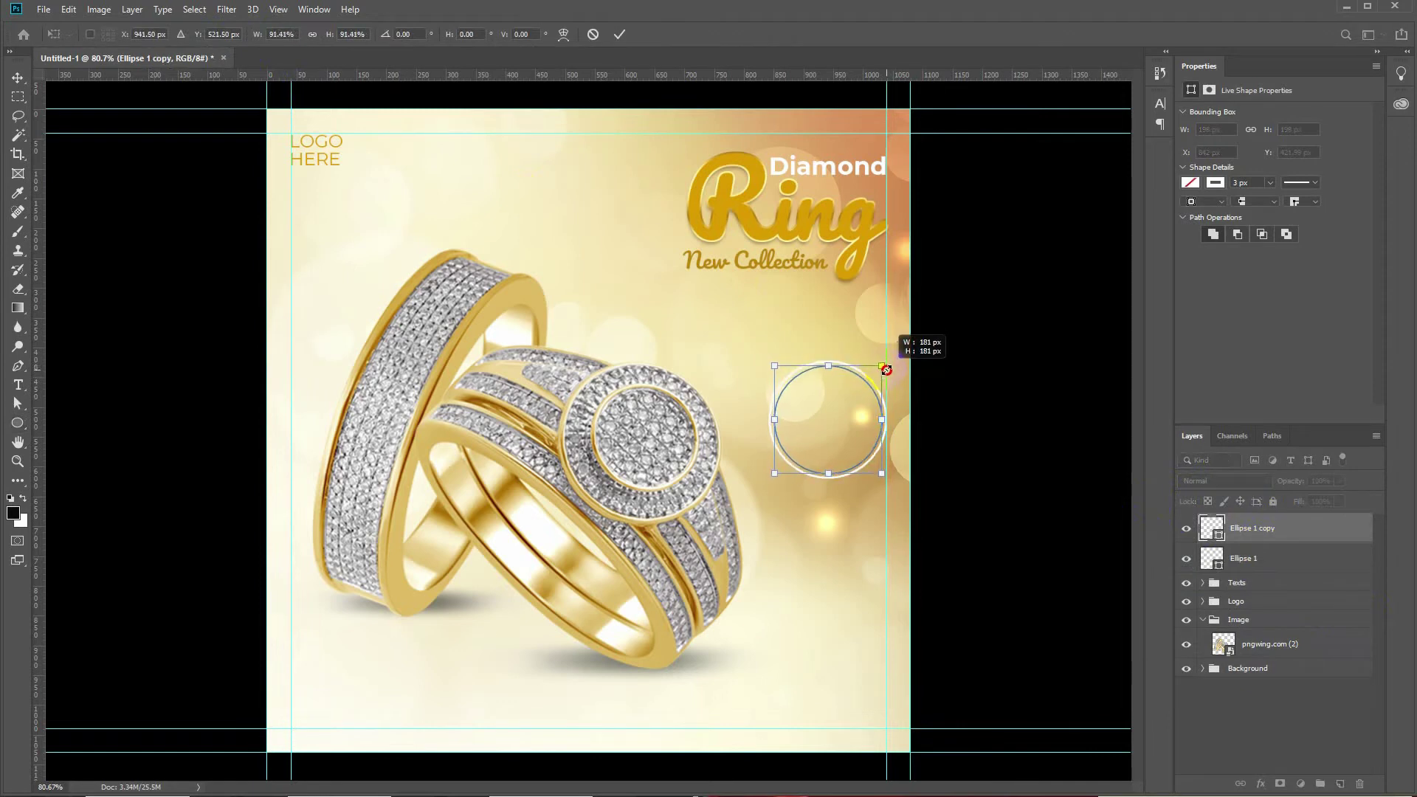
{"action": "key", "text": "Return"}
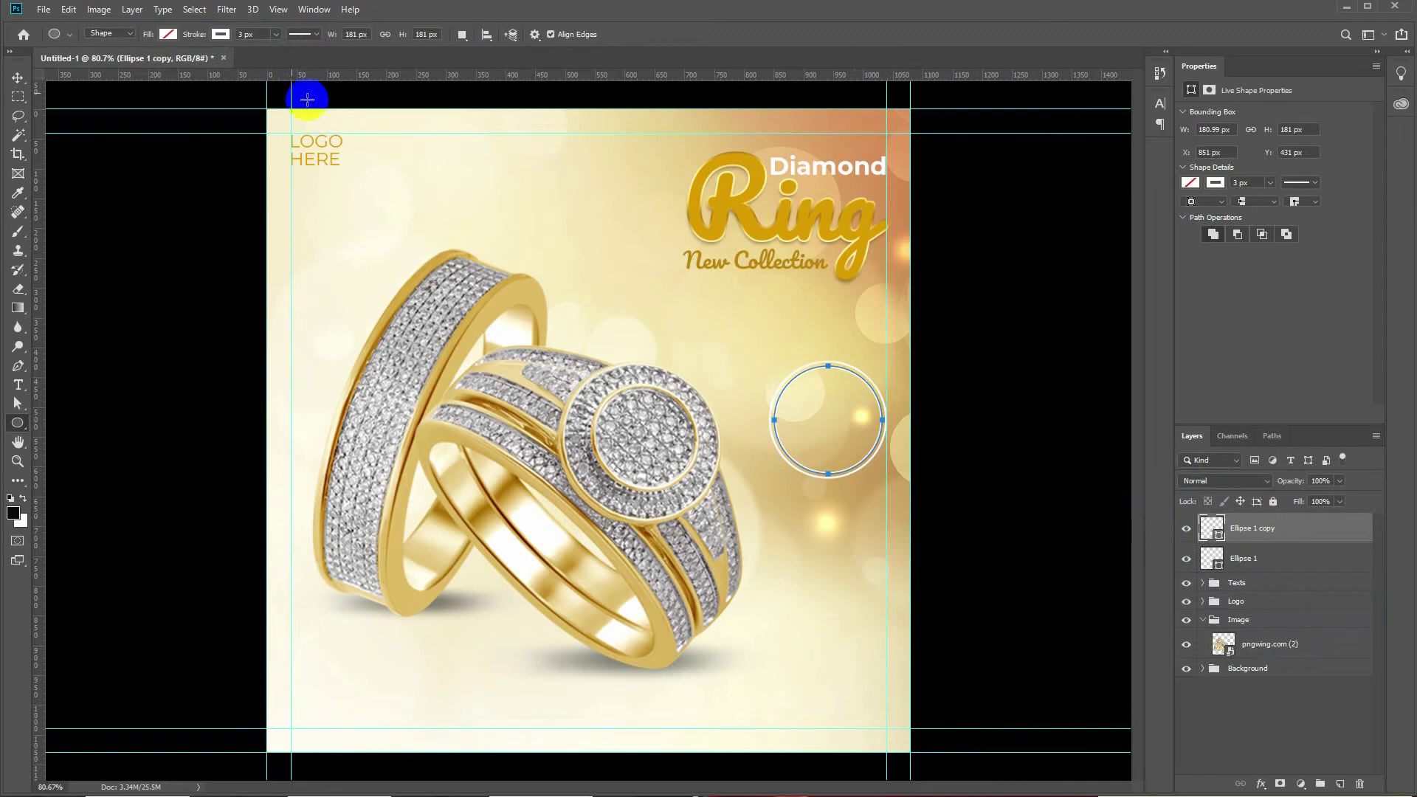
- Fill the inner circle white at 80% opacity
{"action": "left_click", "coordinate": [168, 34]}
{"action": "left_click", "coordinate": [96, 111]}
{"action": "key", "text": "Return"}
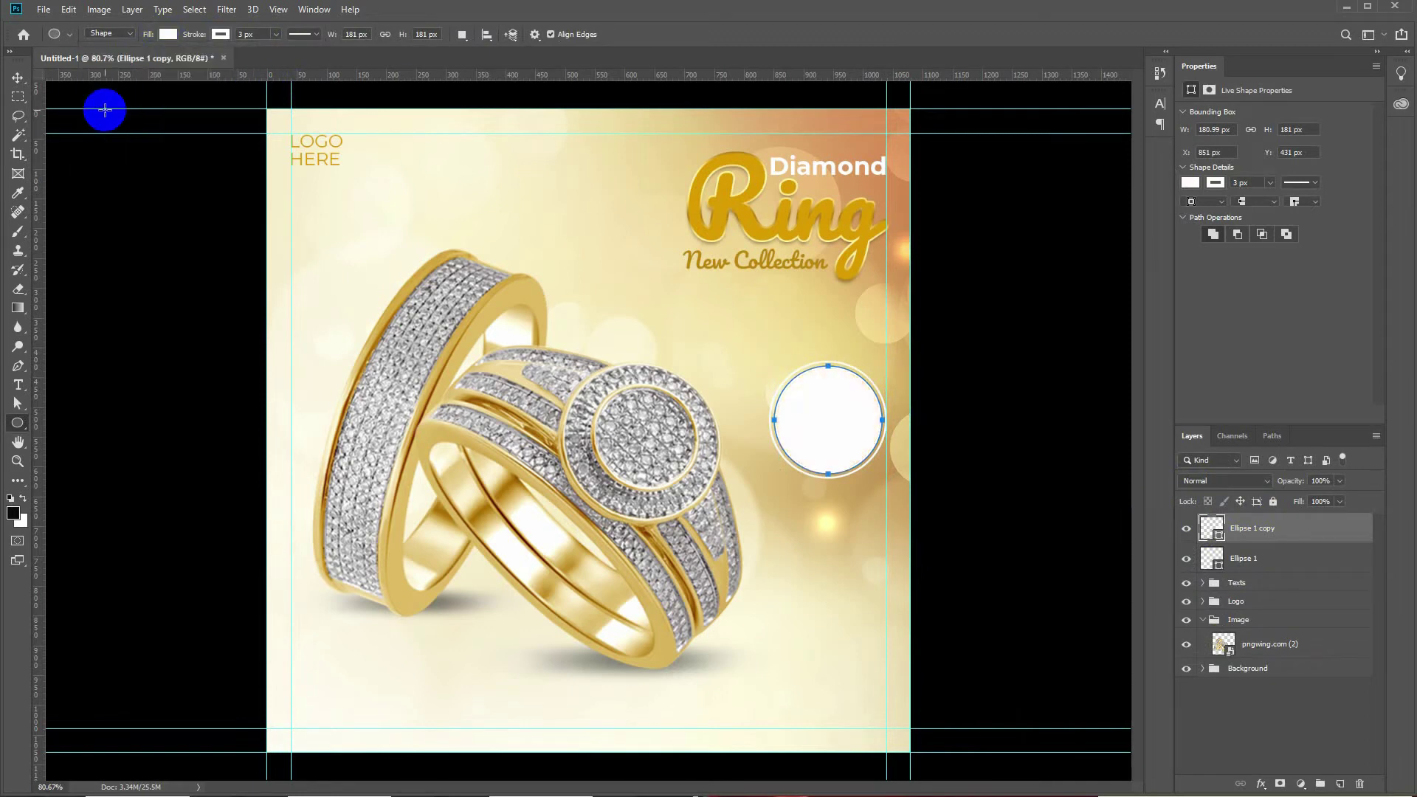
{"action": "left_click", "coordinate": [1339, 481]}
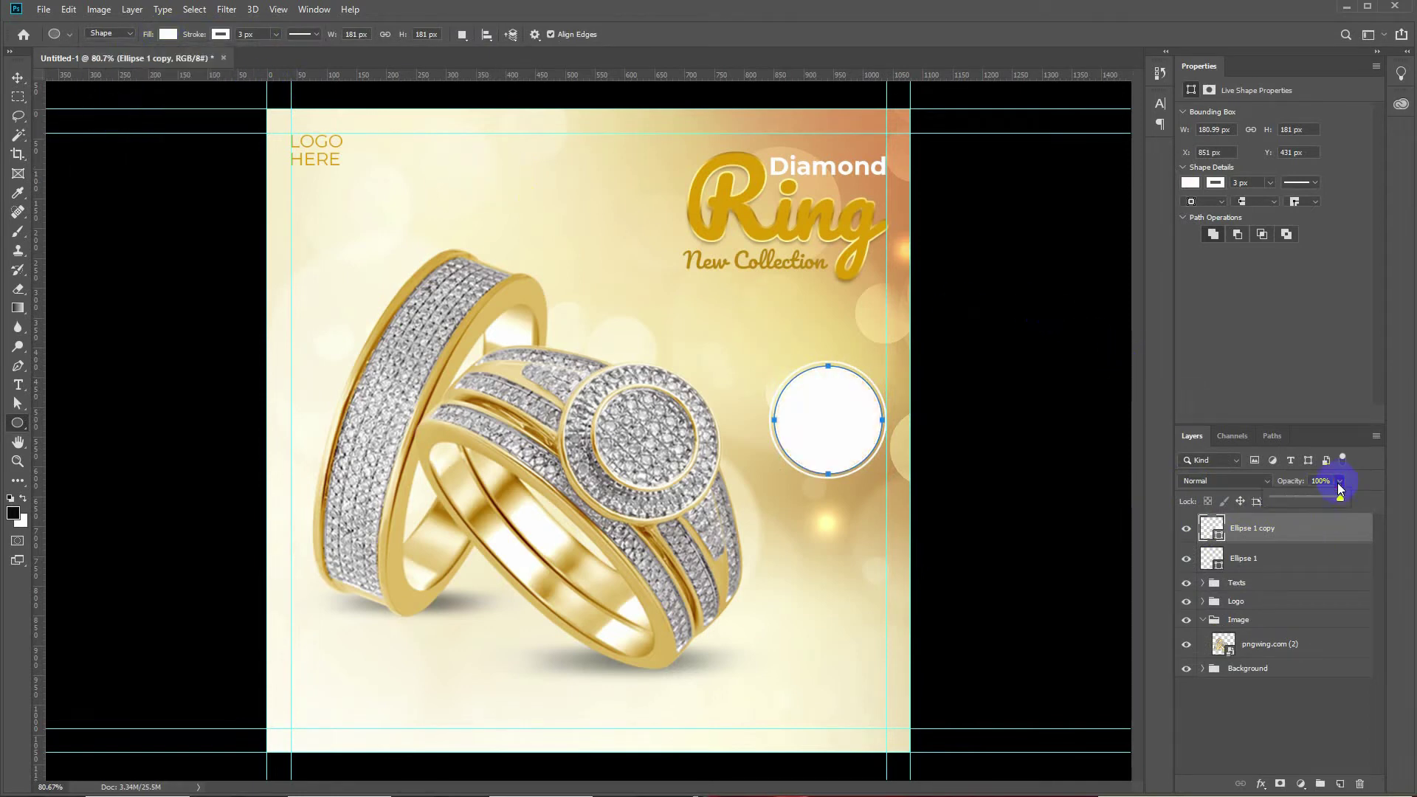
{"action": "key", "text": "v"}
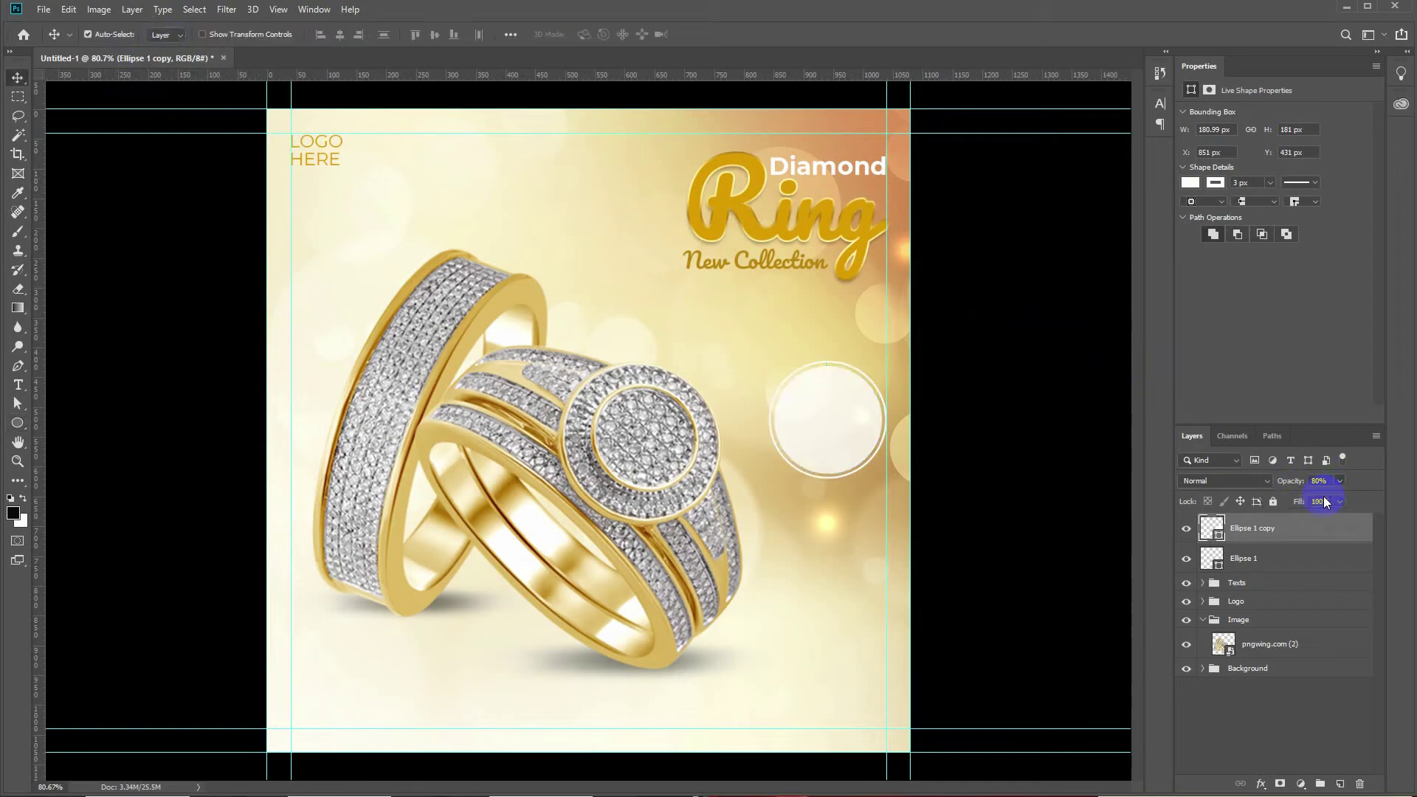
- Give the outer circle a 5 px gold outline sampled from the Ring headline
{"action": "left_click", "coordinate": [1247, 558]}
{"action": "double_click", "coordinate": [1210, 558]}
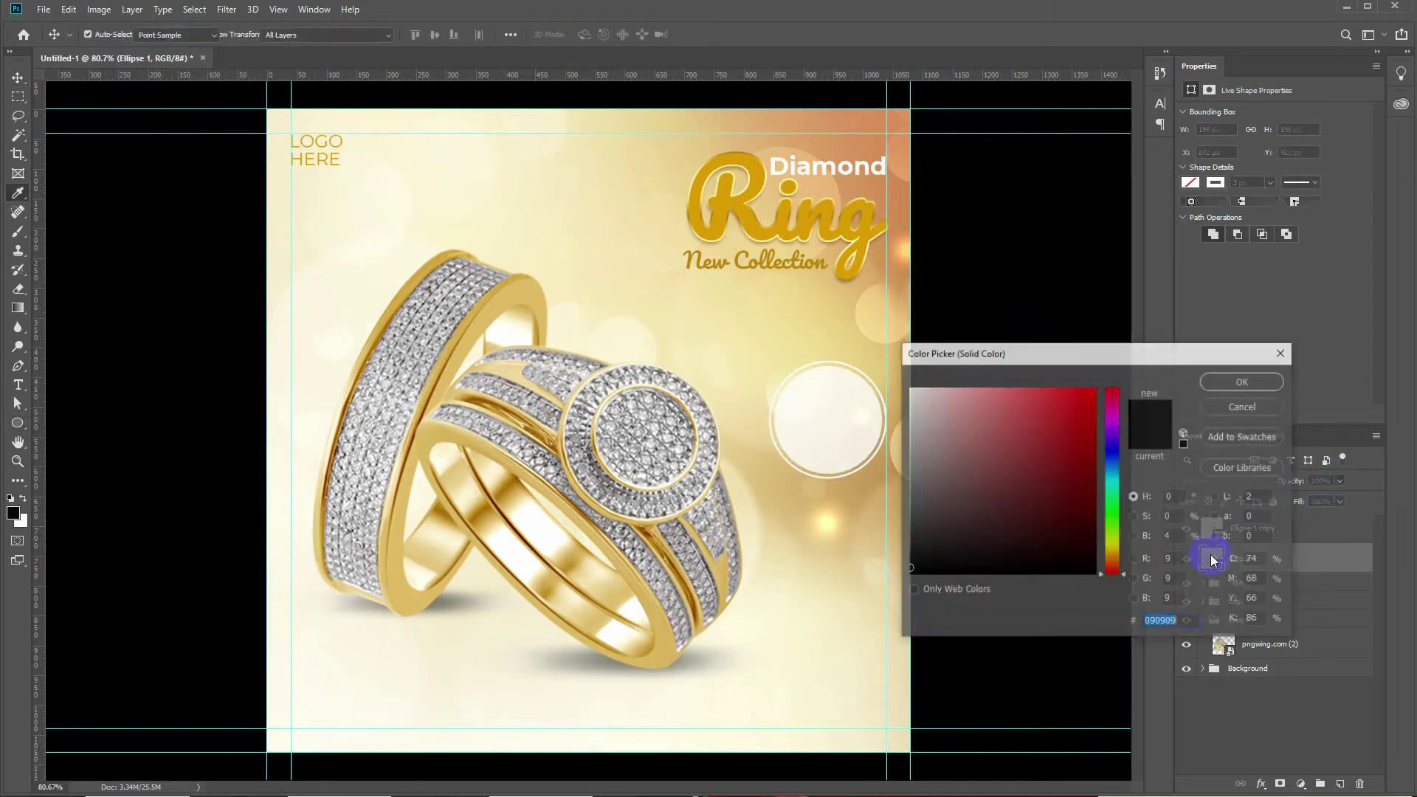
{"action": "key", "text": "Escape"}
{"action": "key", "text": "u"}
{"action": "left_click", "coordinate": [225, 35]}
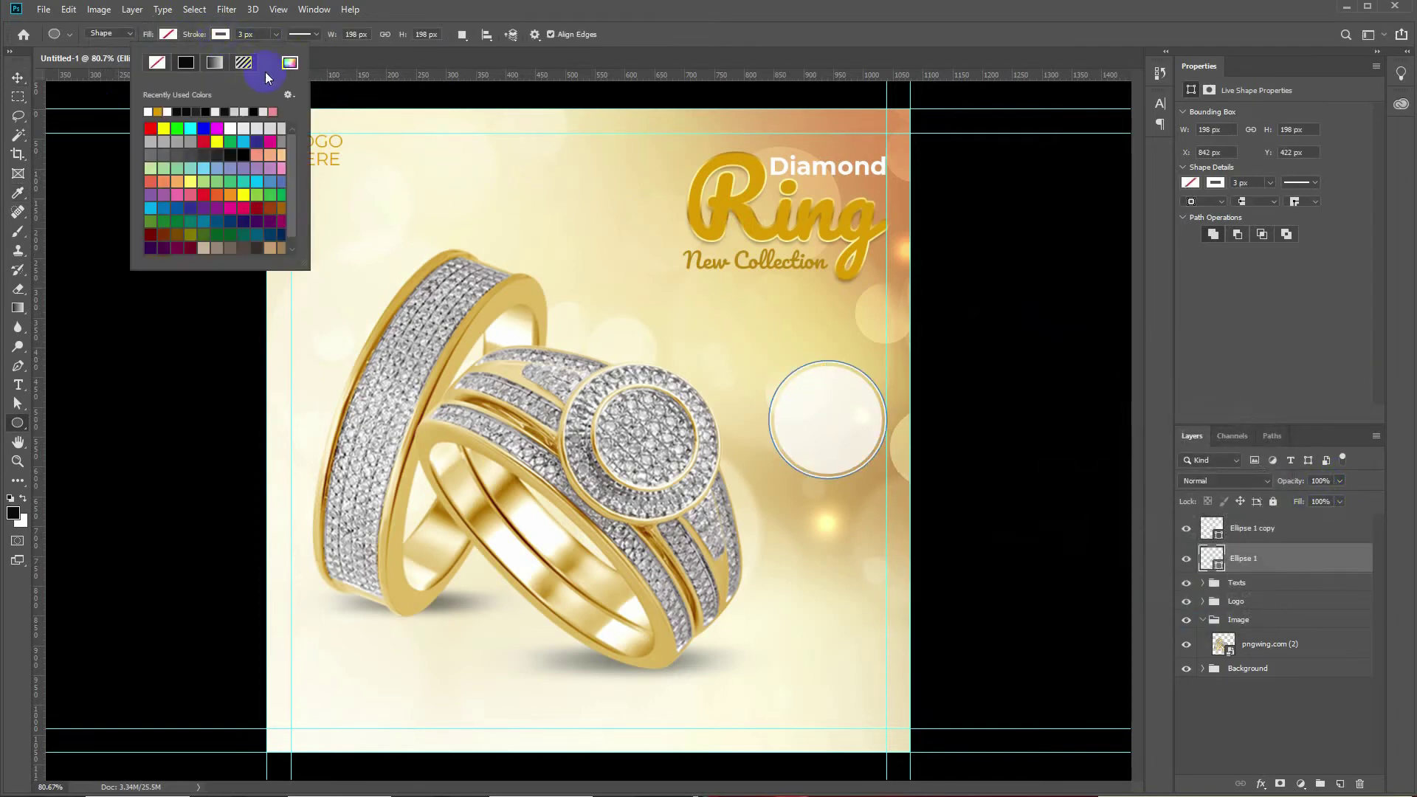
{"action": "left_click", "coordinate": [289, 62]}
{"action": "left_click", "coordinate": [747, 217]}
{"action": "key", "text": "Return"}
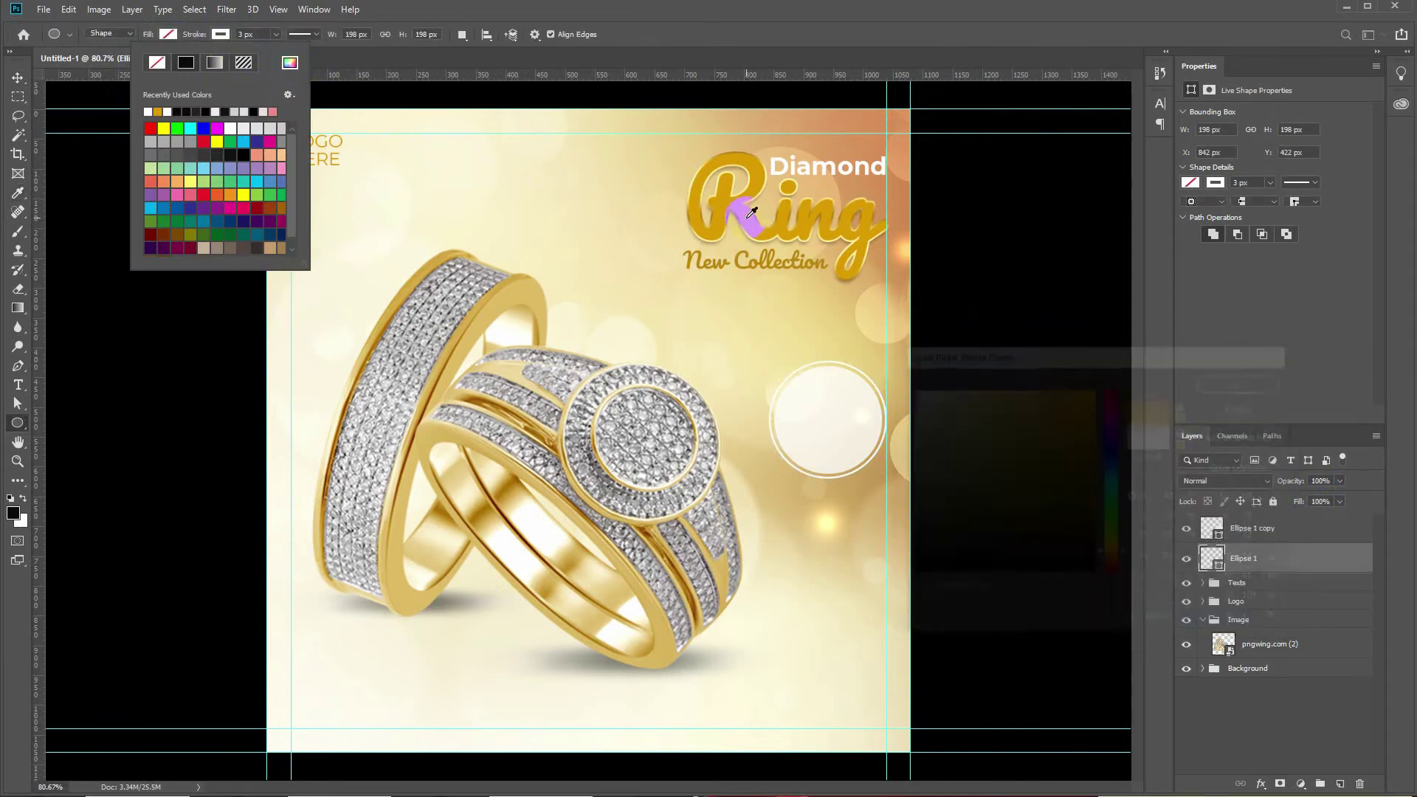
{"action": "key", "text": "Return"}
{"action": "key", "text": "v"}
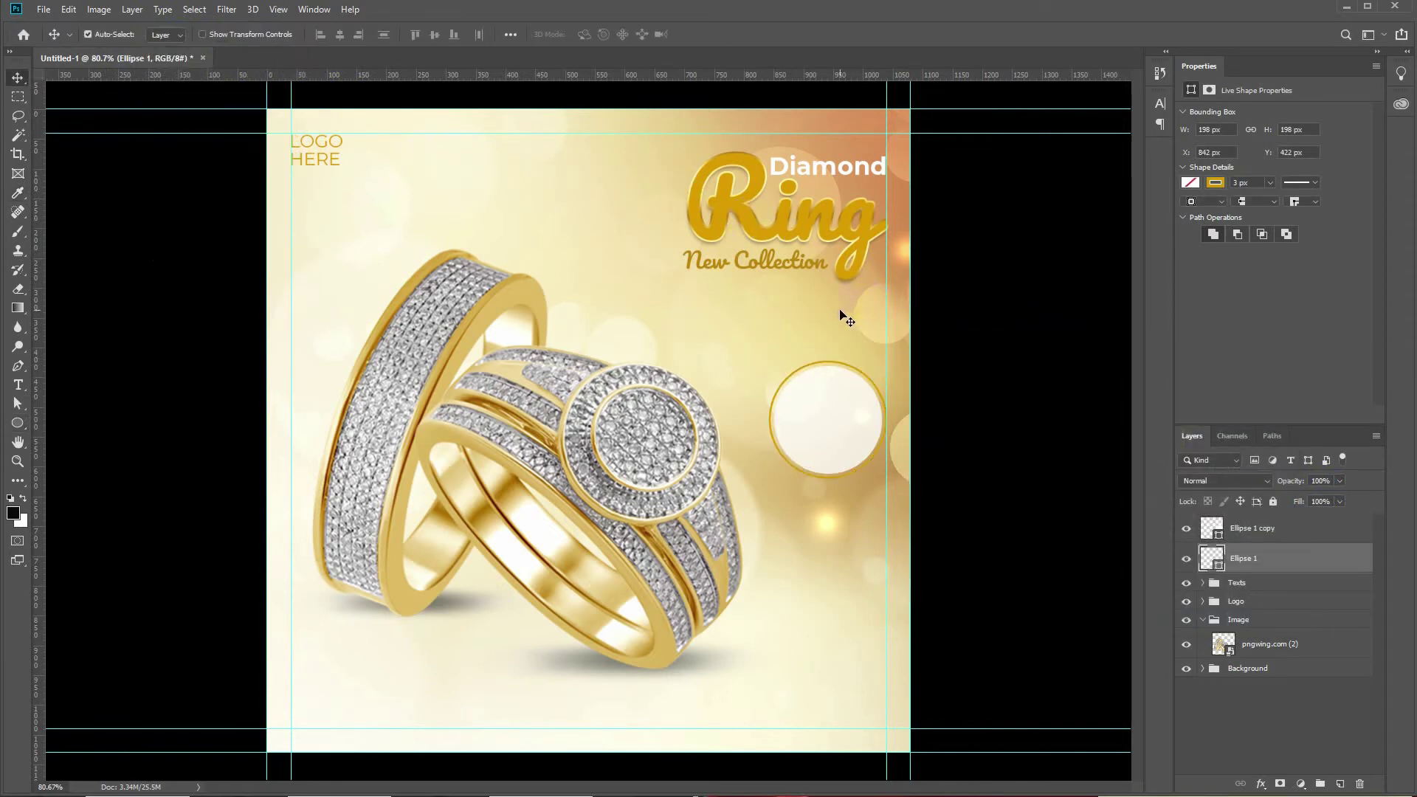
{"action": "key", "text": "u"}
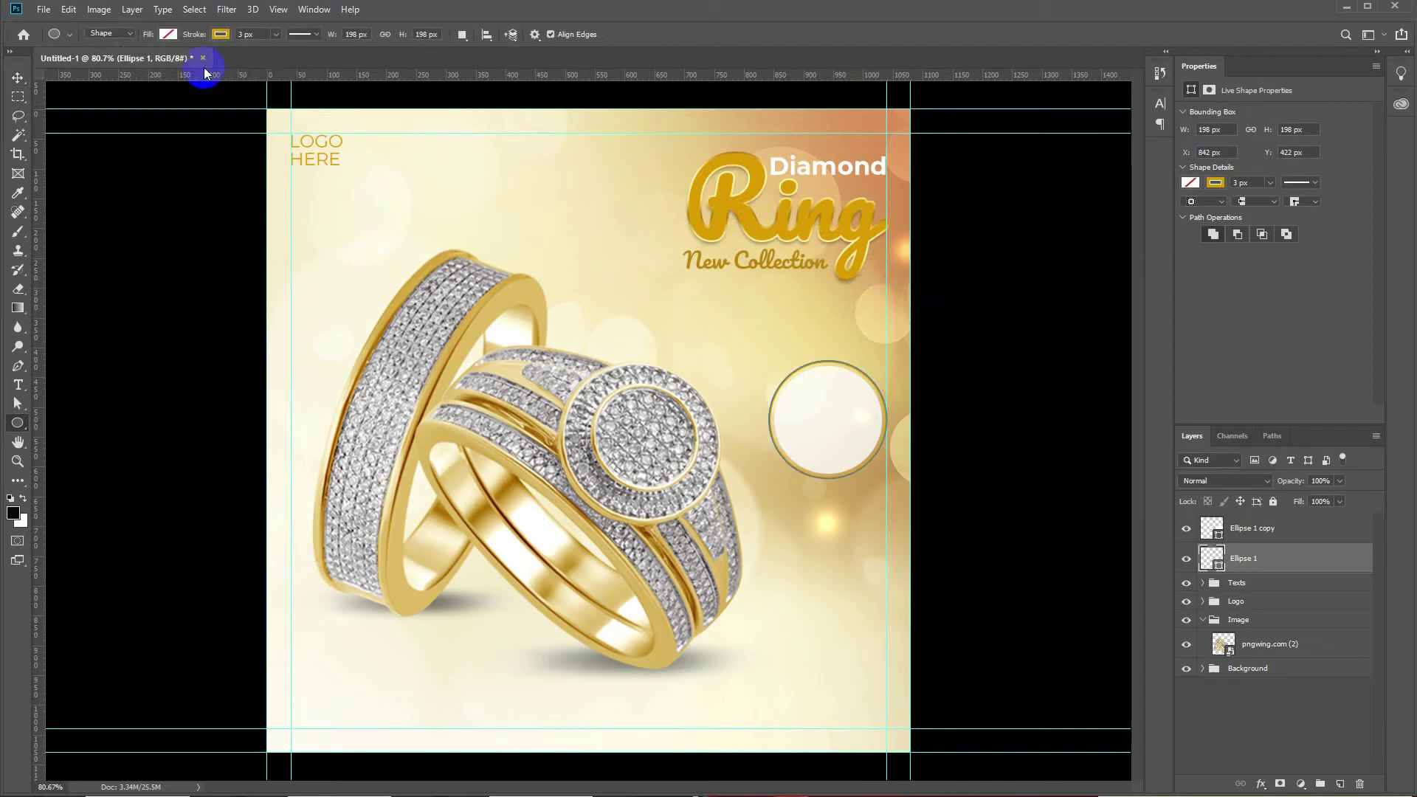
{"action": "type", "text": "5"}
{"action": "key", "text": "Return"}
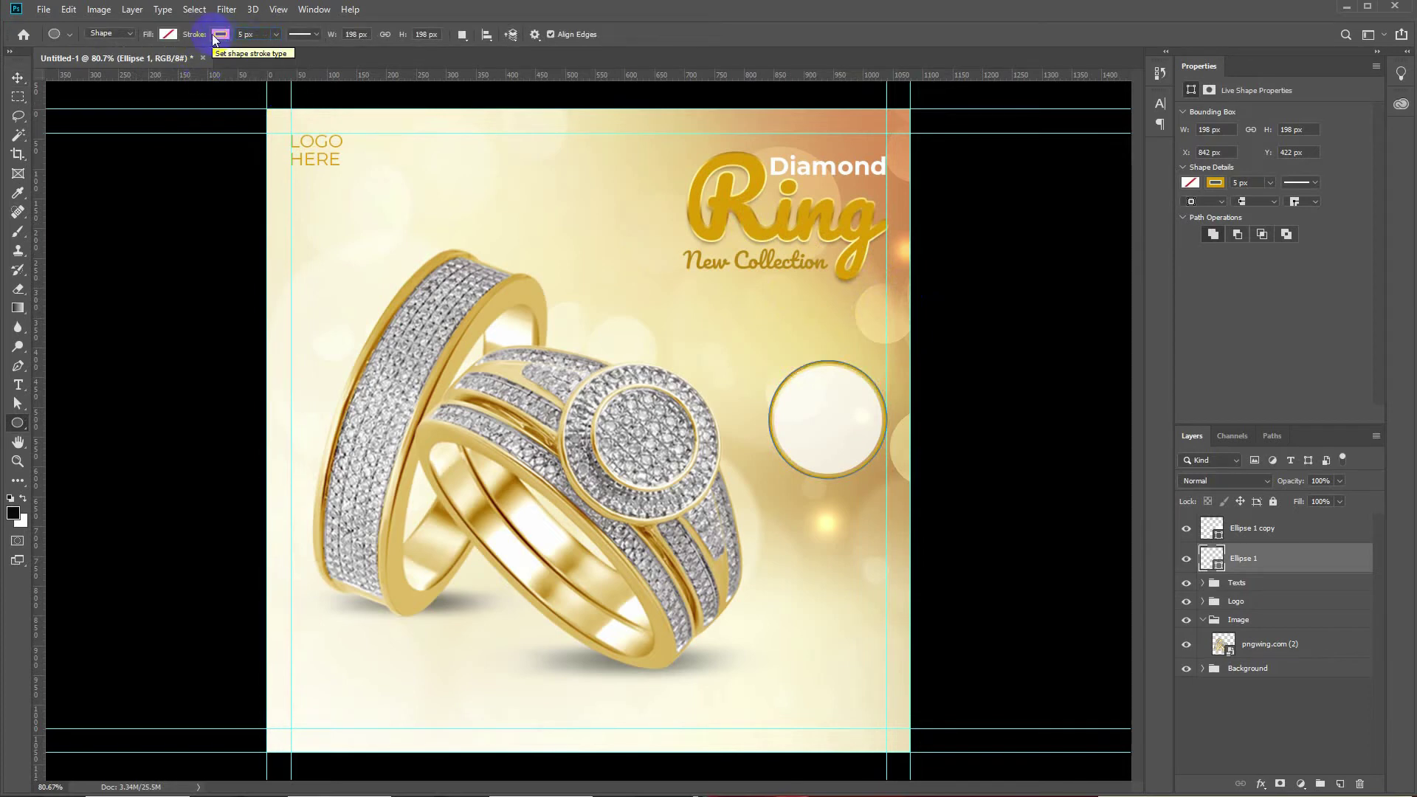
{"action": "key", "text": "v"}
- Enlarge the outer gold circle to 105%
{"action": "key", "text": "ctrl+t"}
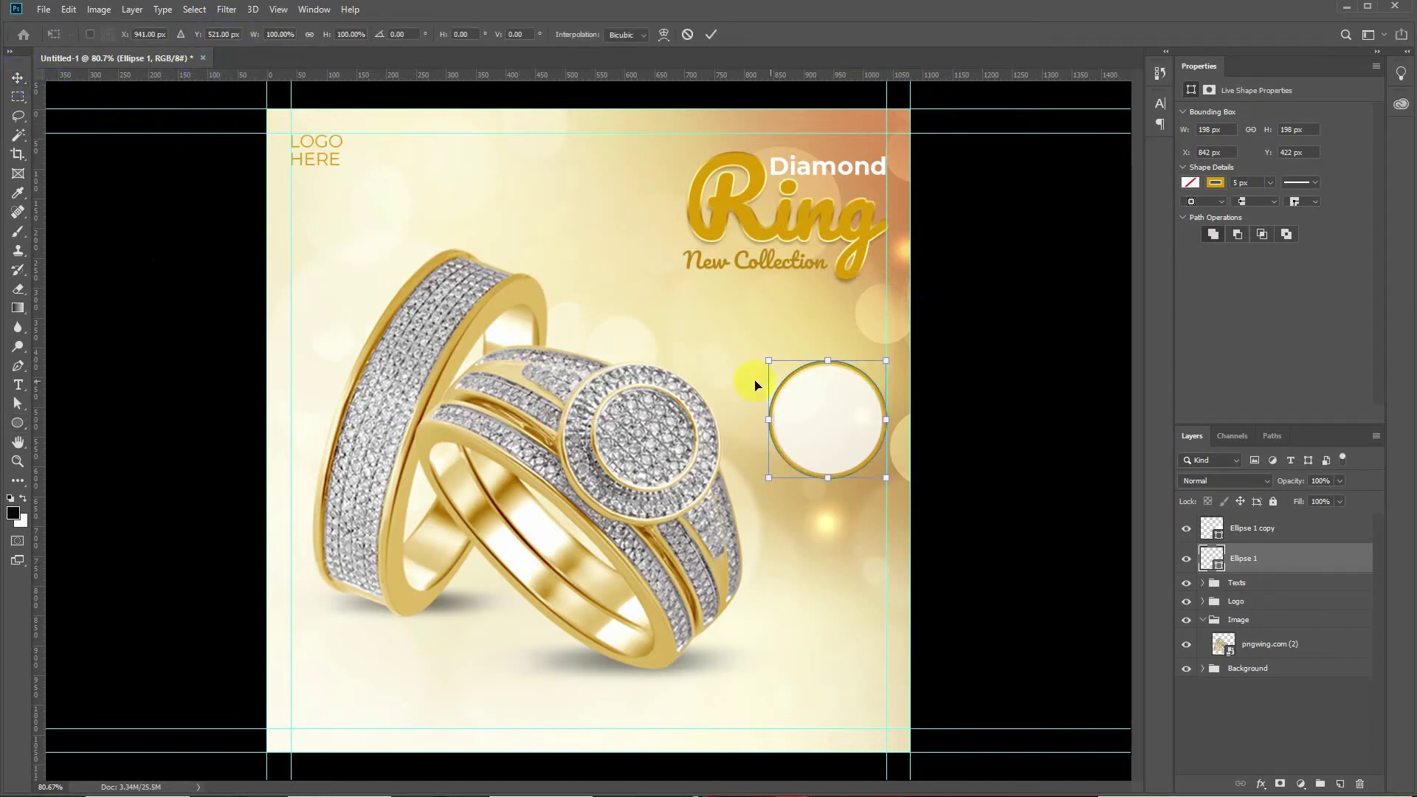
{"action": "left_click_drag", "start_coordinate": [769, 358], "coordinate": [765, 357]}
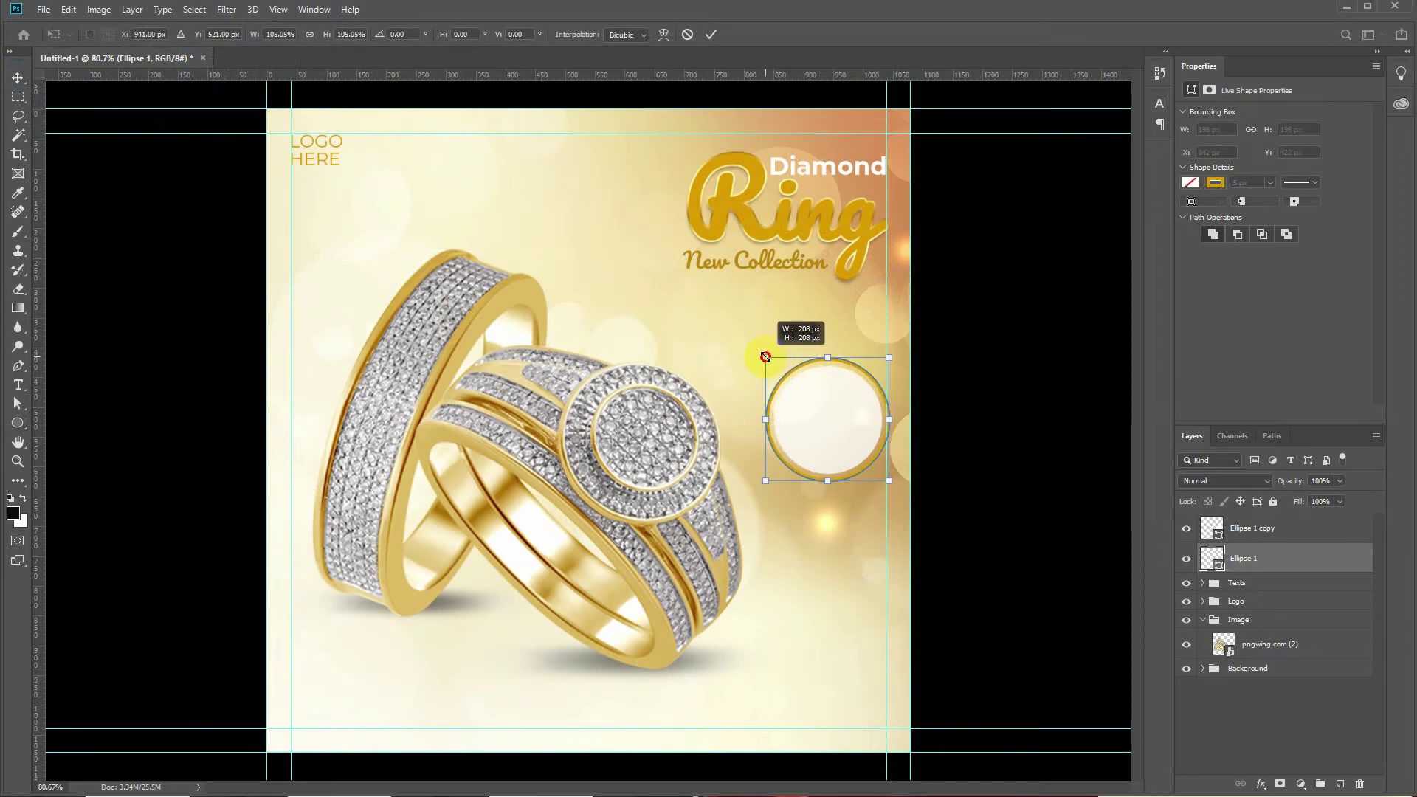
{"action": "key", "text": "Return"}
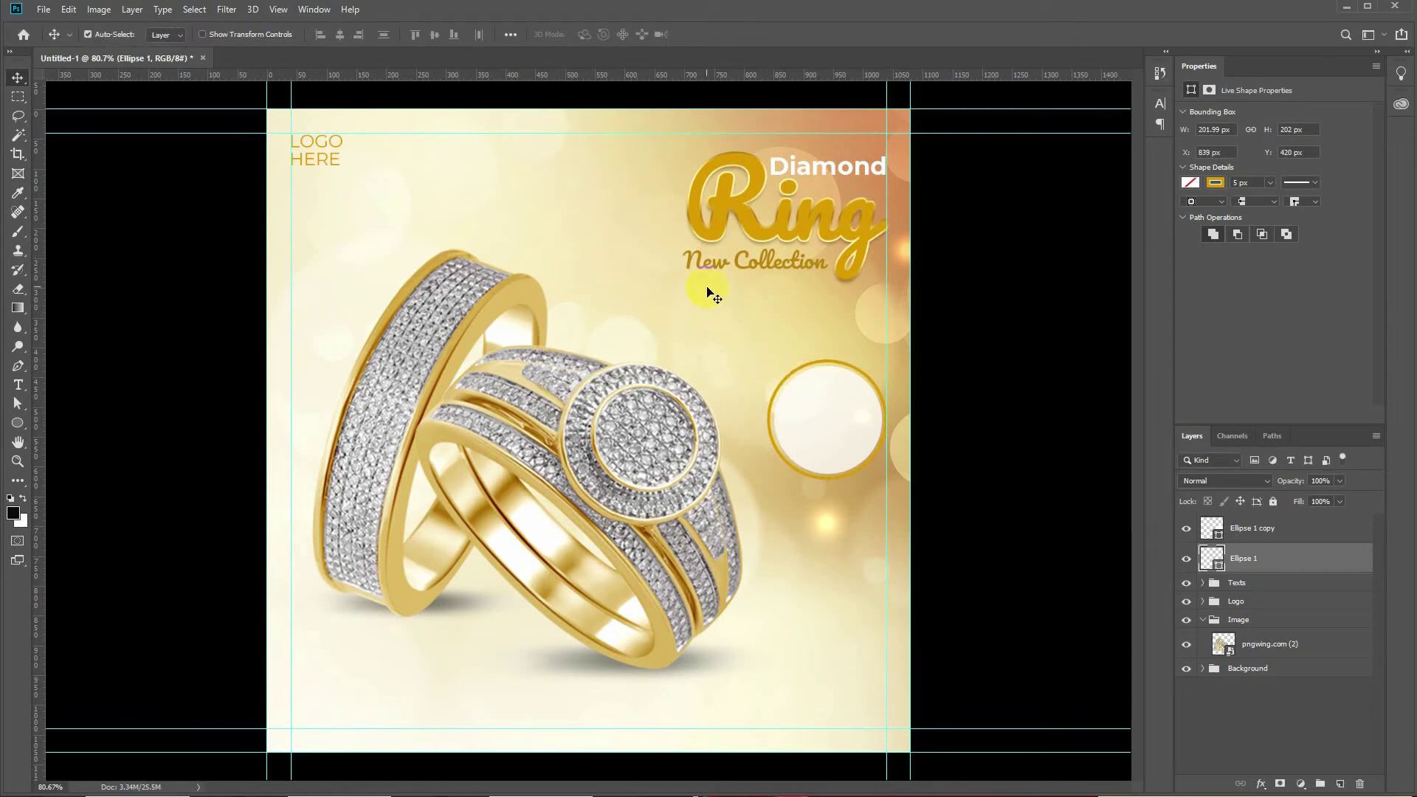
{"action": "left_click", "coordinate": [1273, 644]}
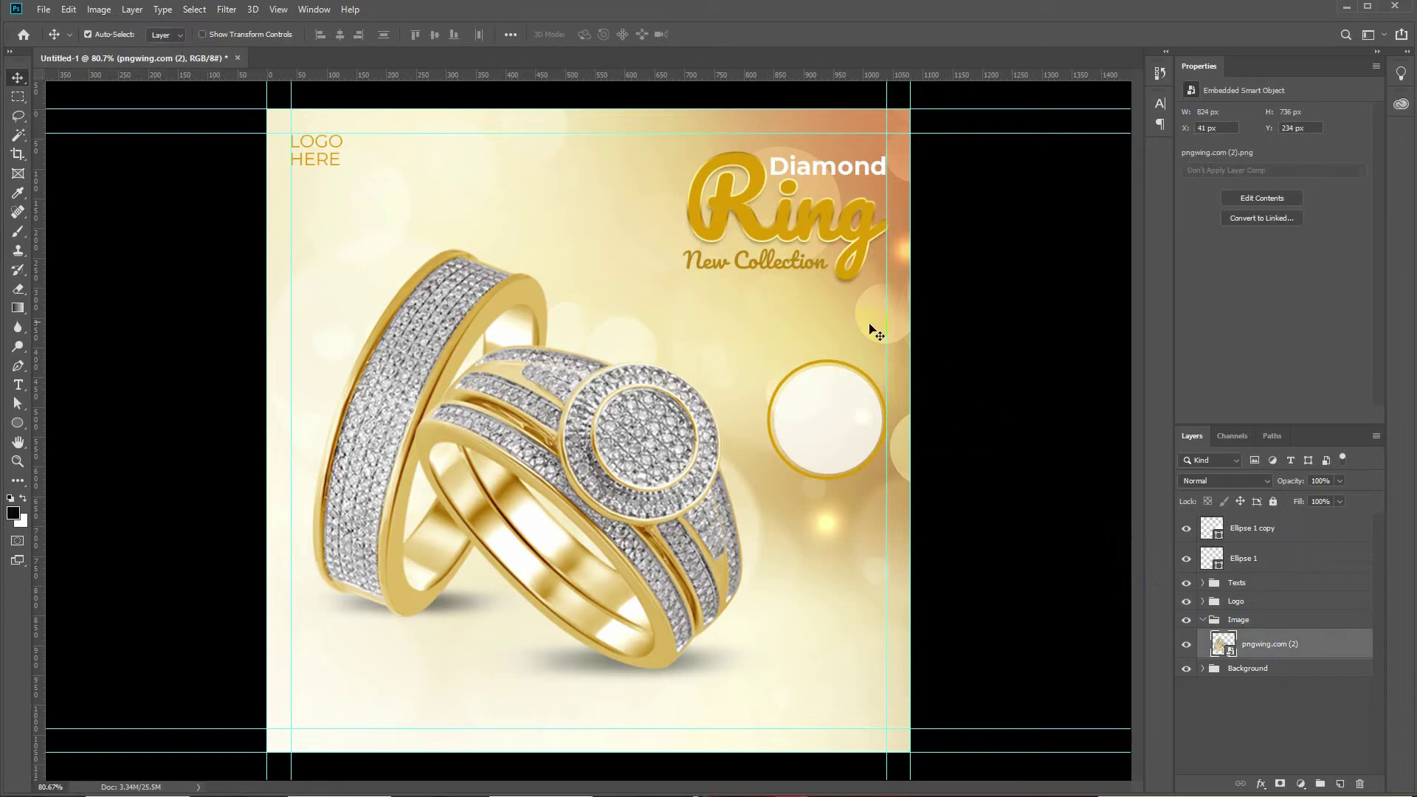
- Rescale the 9227 bokeh background to about 128%, shift it right, and collapse the Background and Image groups
{"action": "key", "text": "ctrl+t"}
{"action": "key", "text": "Return"}
{"action": "left_click", "coordinate": [849, 566]}
{"action": "key", "text": "ctrl+t"}
{"action": "mouse_move", "coordinate": [854, 570]}
{"action": "left_mouse_down"}
{"action": "mouse_move", "coordinate": [907, 541]}
{"action": "mouse_move", "coordinate": [886, 559]}
{"action": "left_mouse_up"}
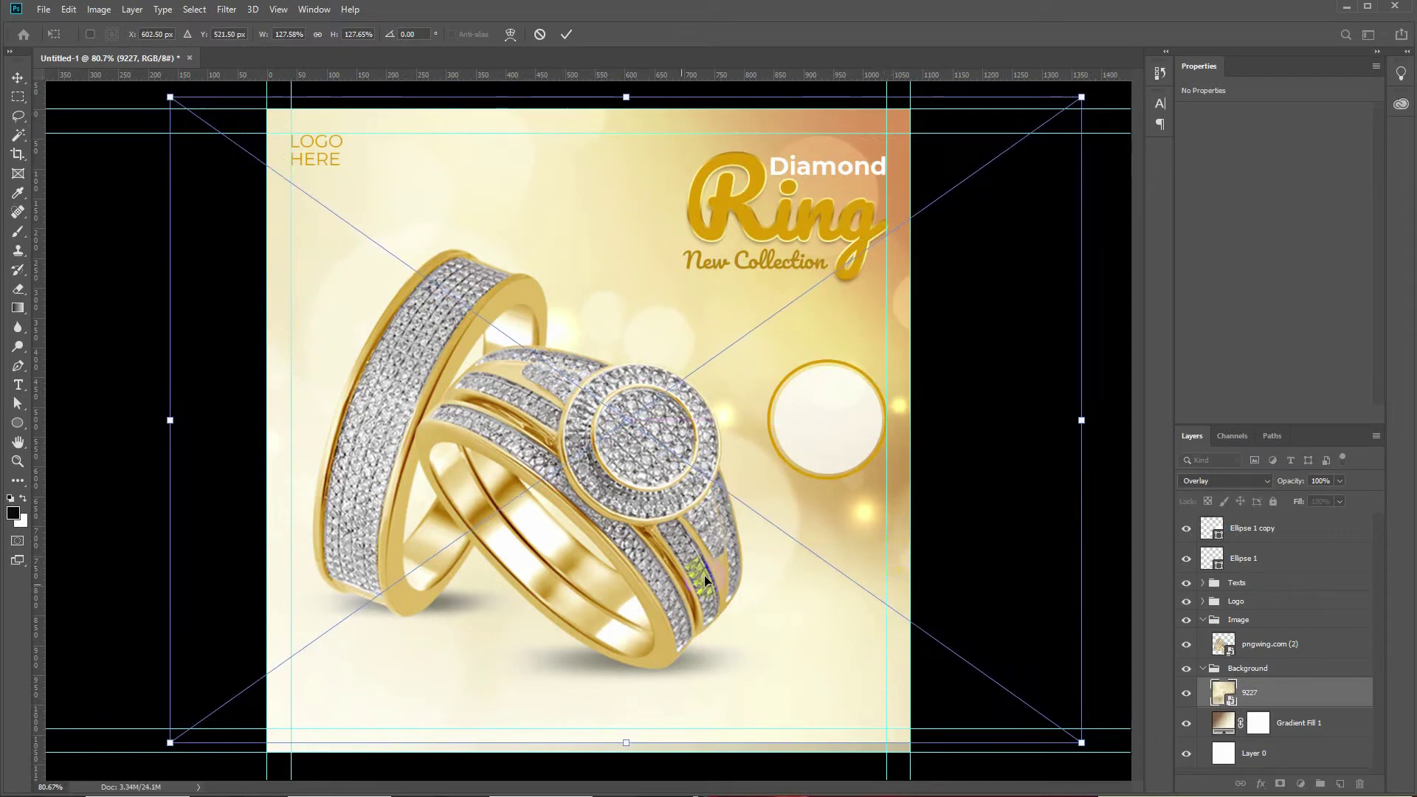
{"action": "left_click_drag", "start_coordinate": [170, 742], "coordinate": [191, 726]}
{"action": "mouse_move", "coordinate": [457, 692]}
{"action": "left_mouse_down"}
{"action": "mouse_move", "coordinate": [455, 710]}
{"action": "mouse_move", "coordinate": [453, 698]}
{"action": "left_mouse_up"}
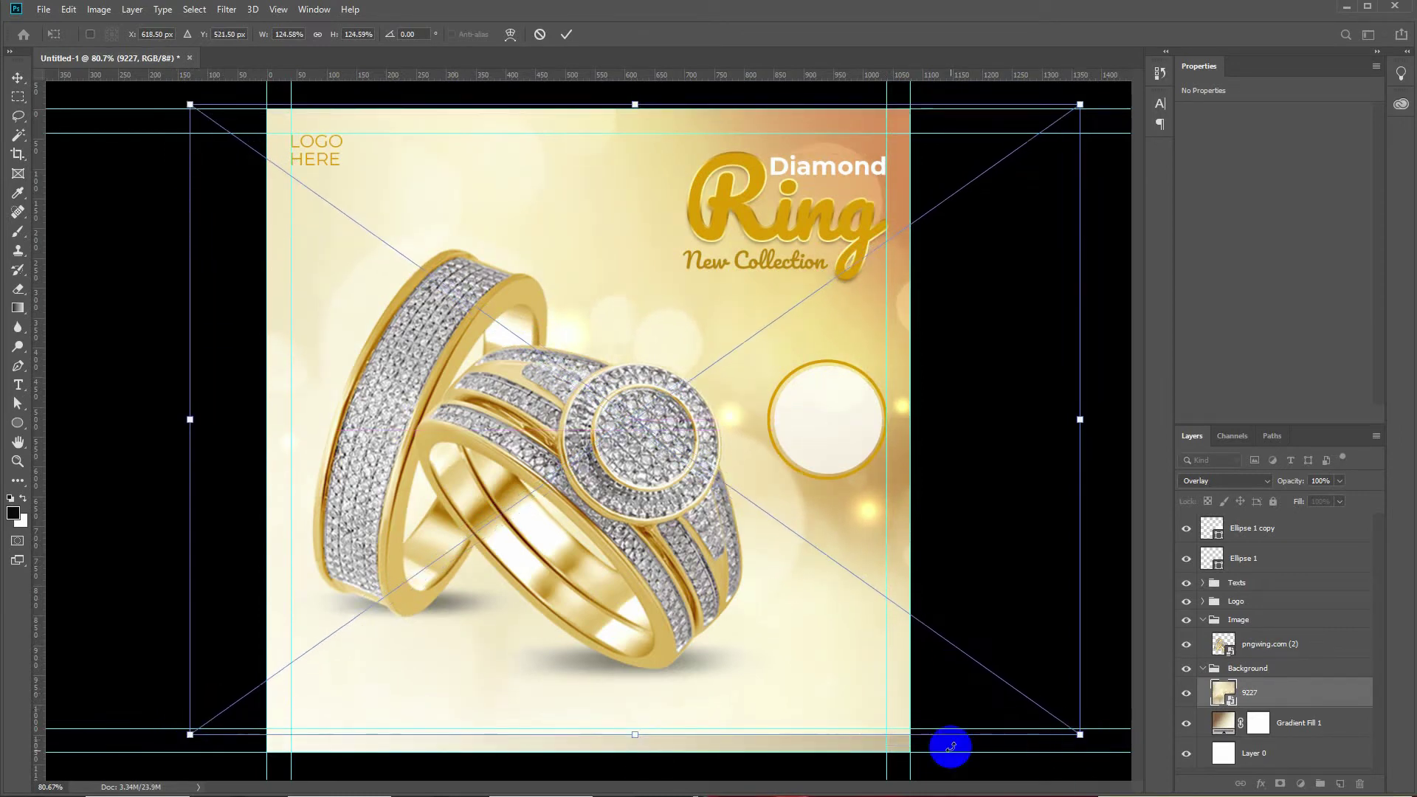
{"action": "left_click_drag", "start_coordinate": [189, 733], "coordinate": [166, 754]}
{"action": "left_click_drag", "start_coordinate": [467, 692], "coordinate": [465, 689]}
{"action": "key", "text": "Return"}
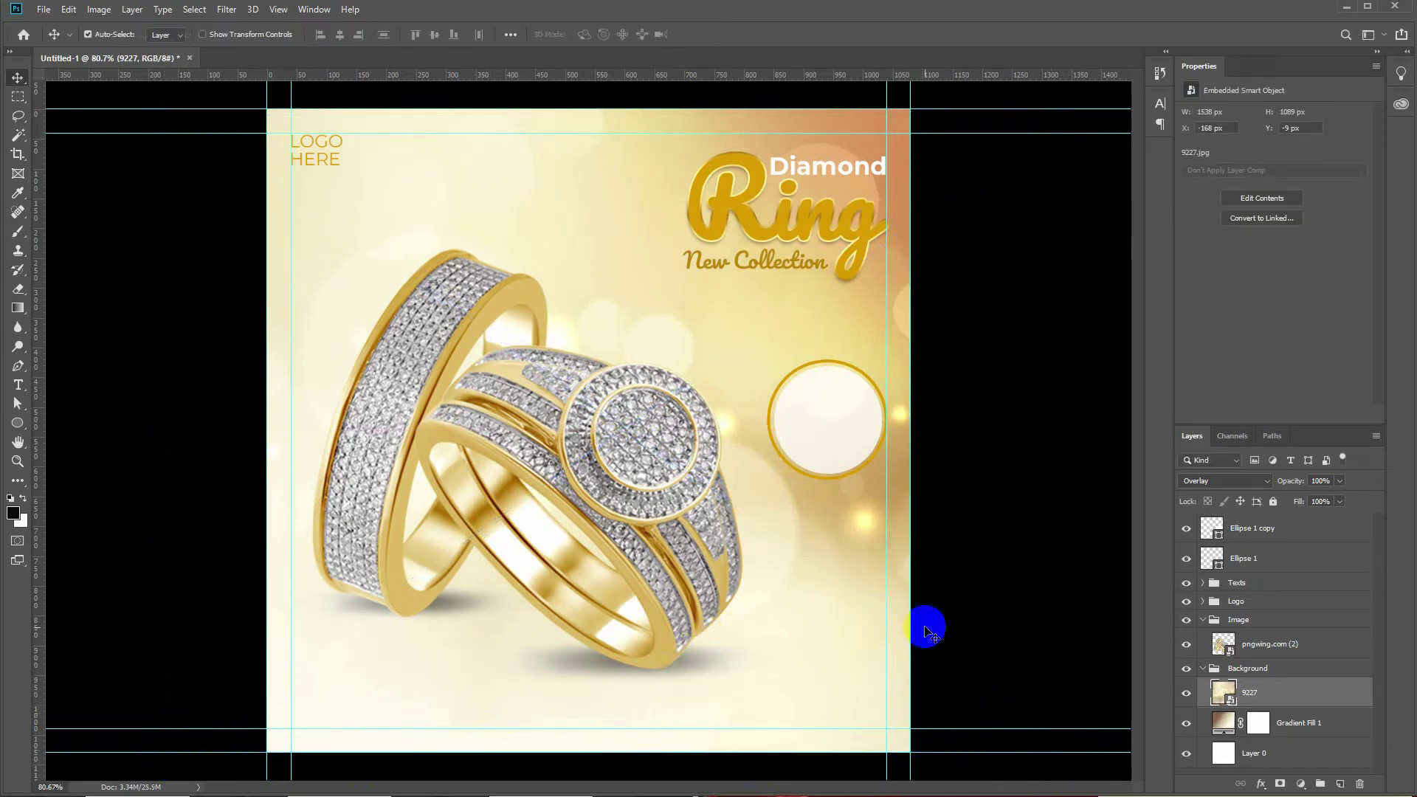
{"action": "left_click", "coordinate": [1202, 668]}
{"action": "left_click", "coordinate": [1203, 619]}
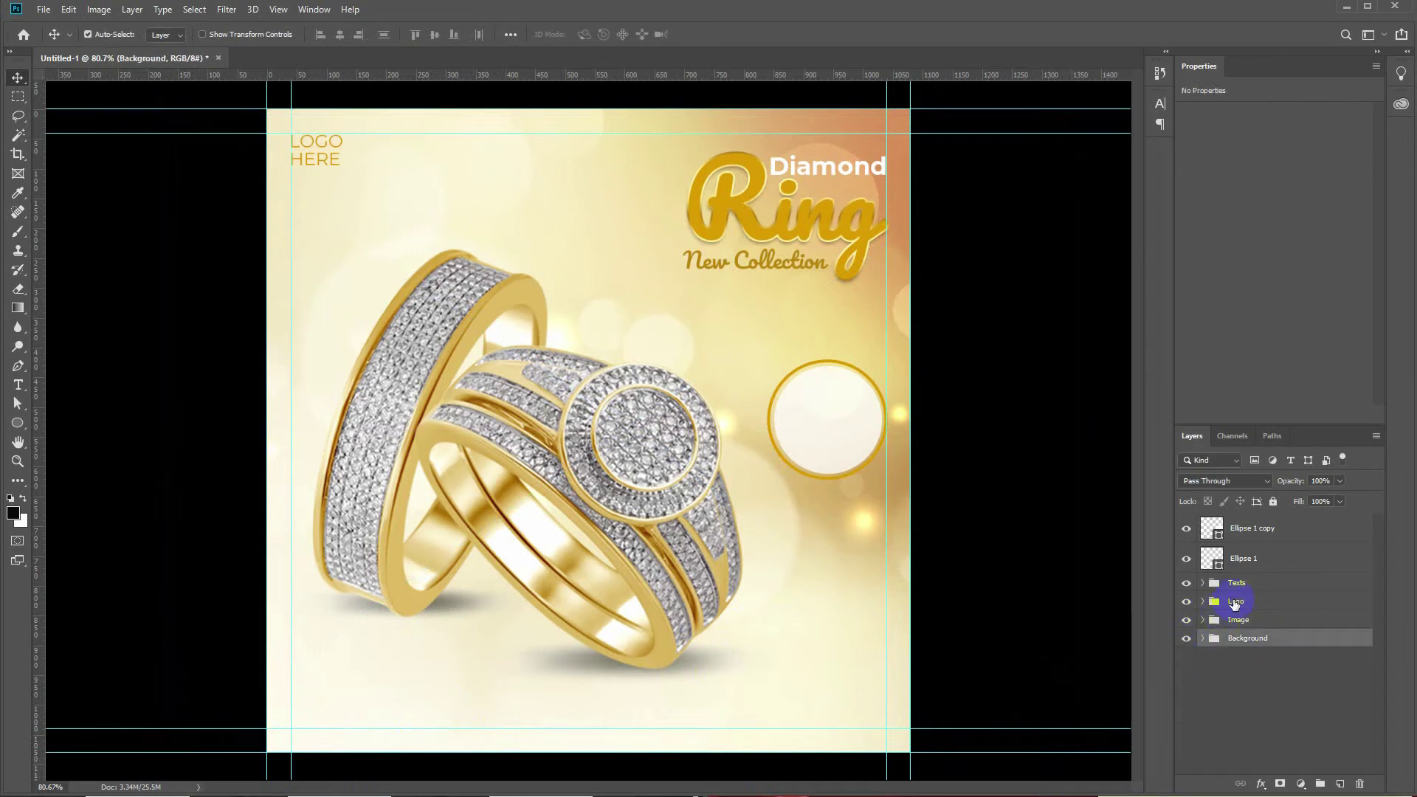
- Type '10%' in Montserrat Bold above the white circle
{"action": "left_click", "coordinate": [1267, 528]}
{"action": "key", "text": "t"}
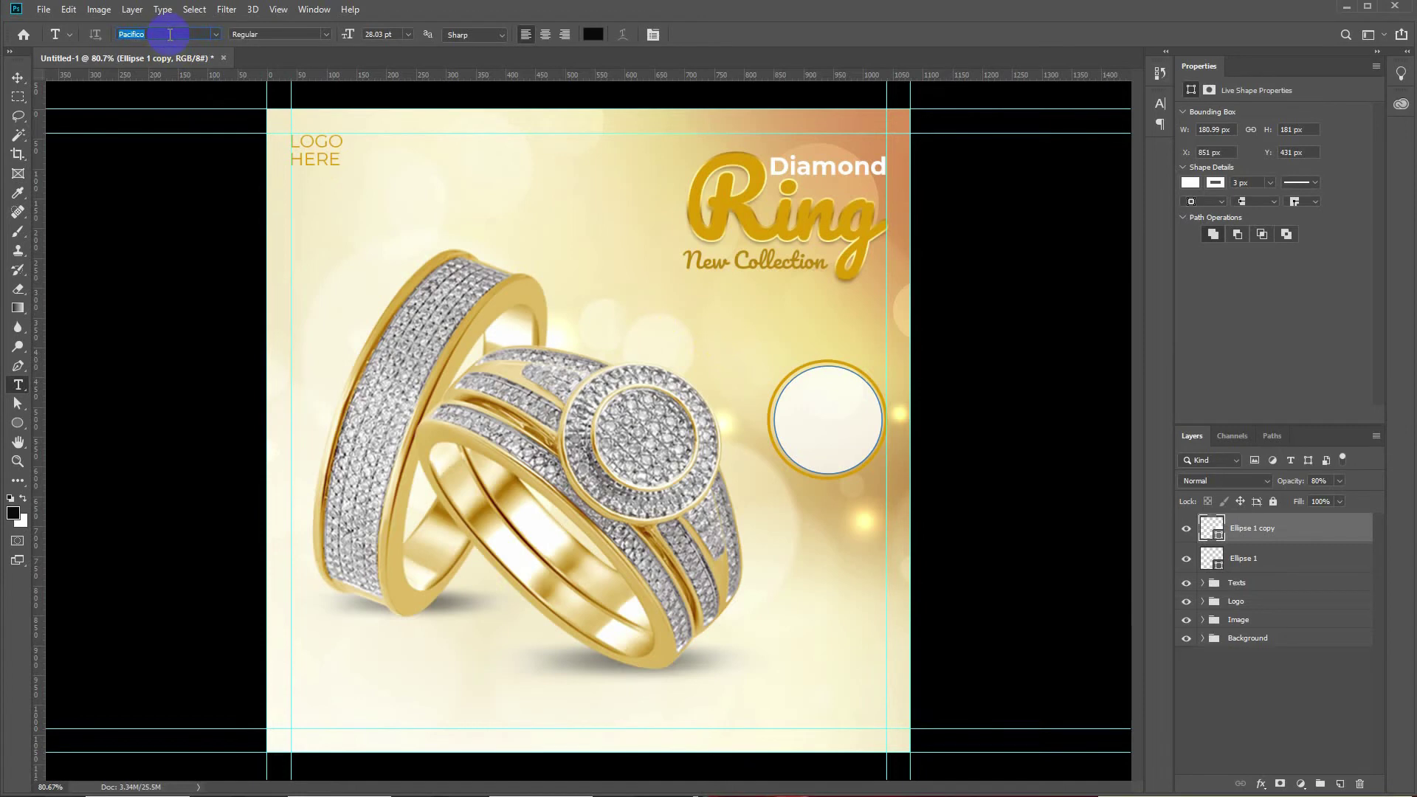
{"action": "type", "text": "mont"}
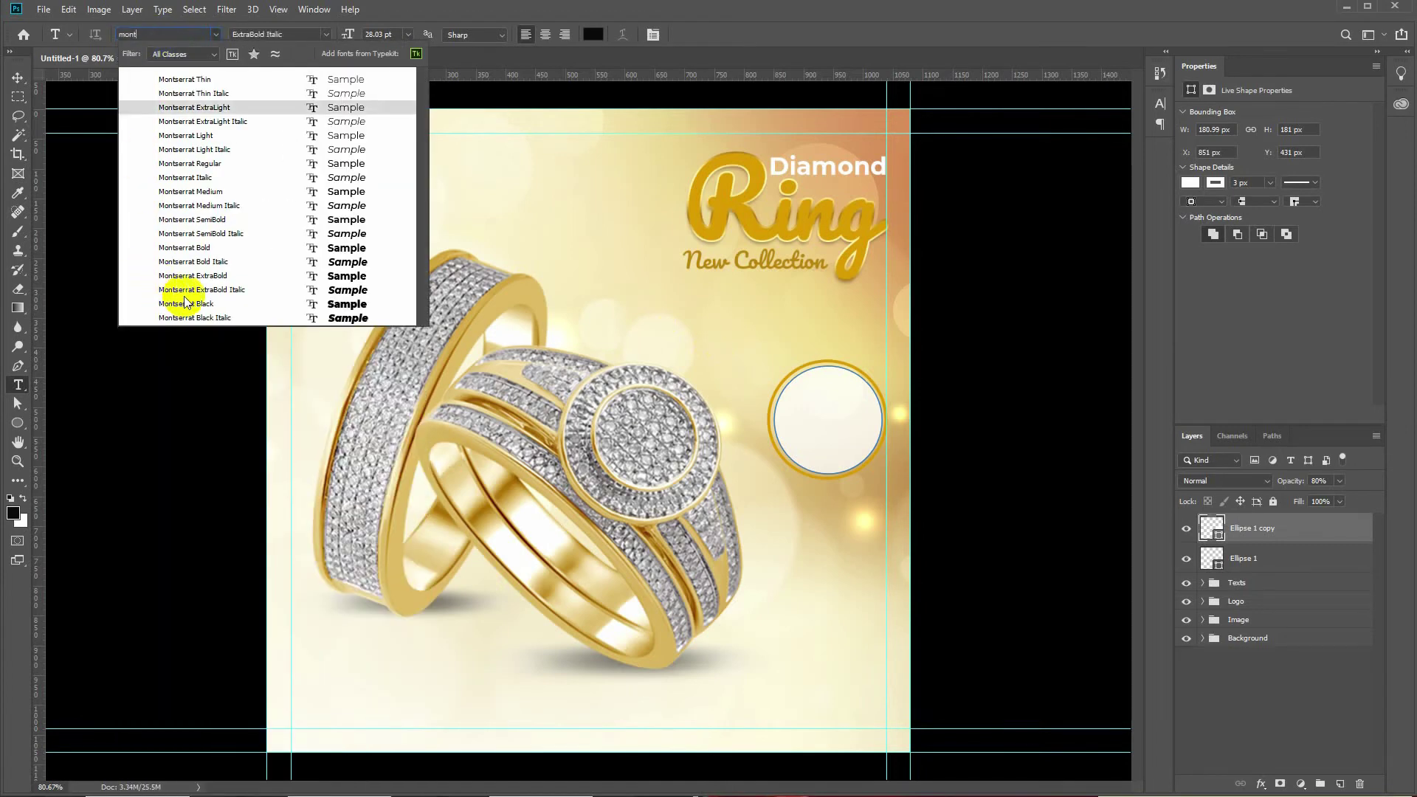
{"action": "left_click", "coordinate": [202, 248]}
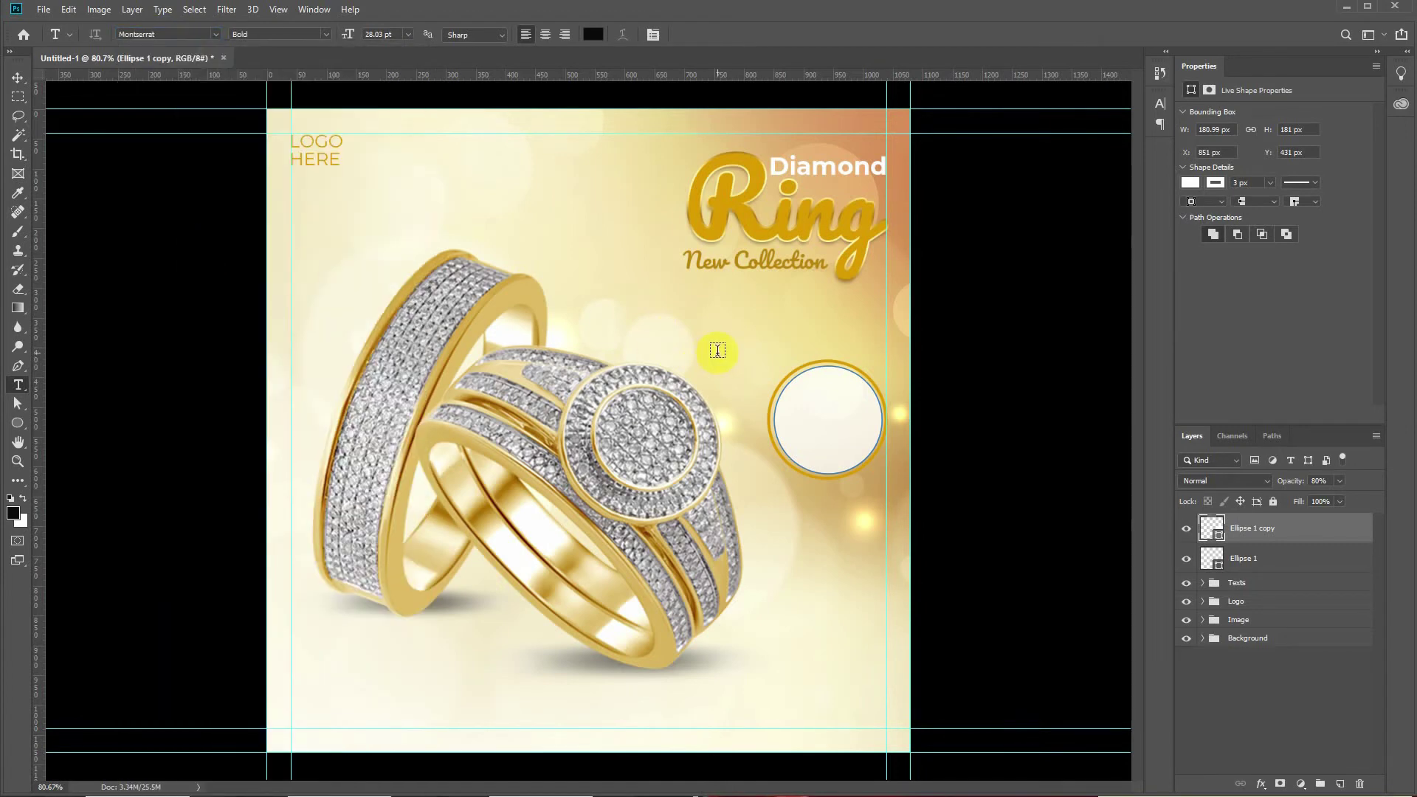
{"action": "left_click", "coordinate": [713, 347]}
{"action": "type", "text": "10"}
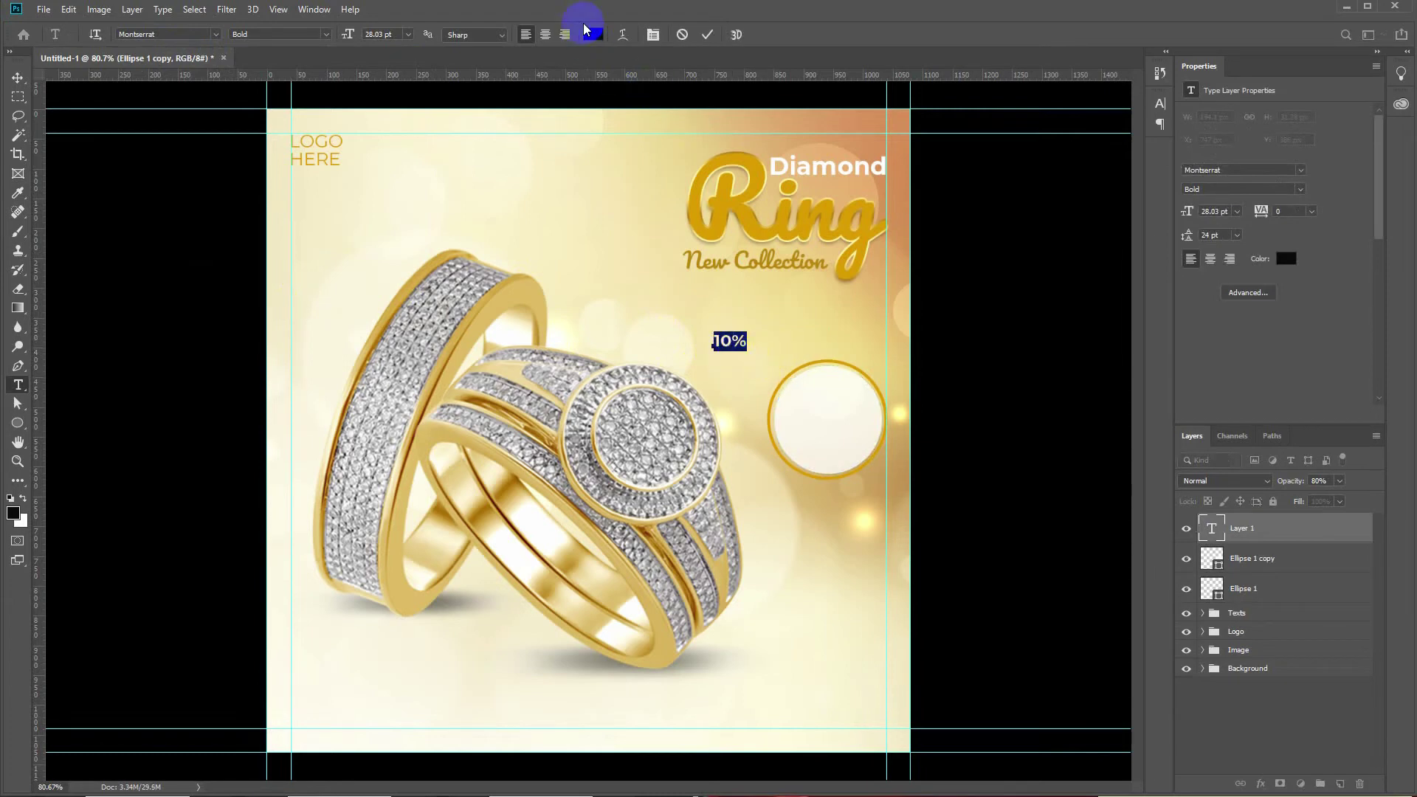
- Colour 10% gold sampled from Ring and fit it inside the white circle
{"action": "left_click", "coordinate": [589, 41]}
{"action": "left_click", "coordinate": [722, 199]}
{"action": "key", "text": "Return"}
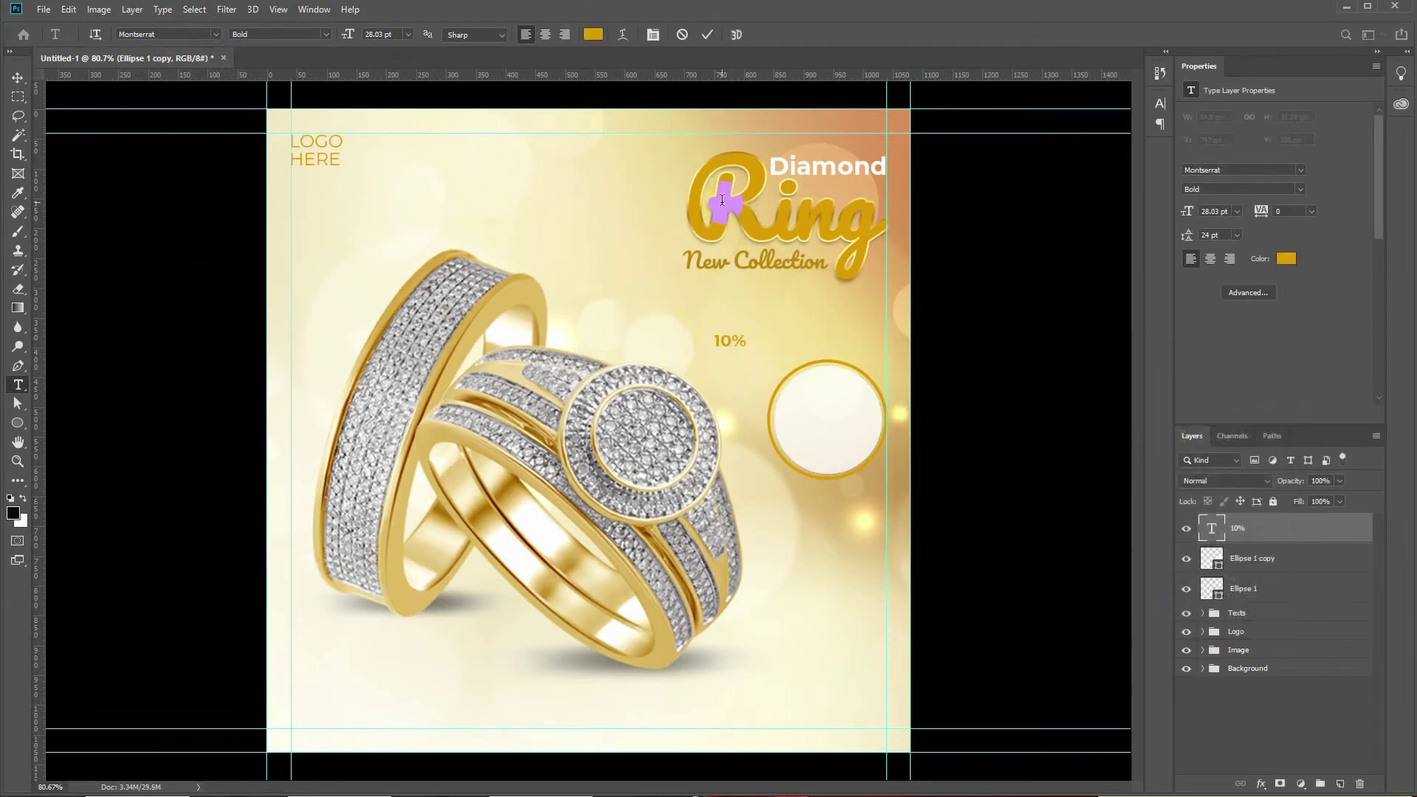
{"action": "mouse_move", "coordinate": [728, 361]}
{"action": "left_mouse_down"}
{"action": "mouse_move", "coordinate": [729, 341]}
{"action": "mouse_move", "coordinate": [818, 403]}
{"action": "mouse_move", "coordinate": [869, 390]}
{"action": "mouse_move", "coordinate": [842, 416]}
{"action": "left_mouse_up"}
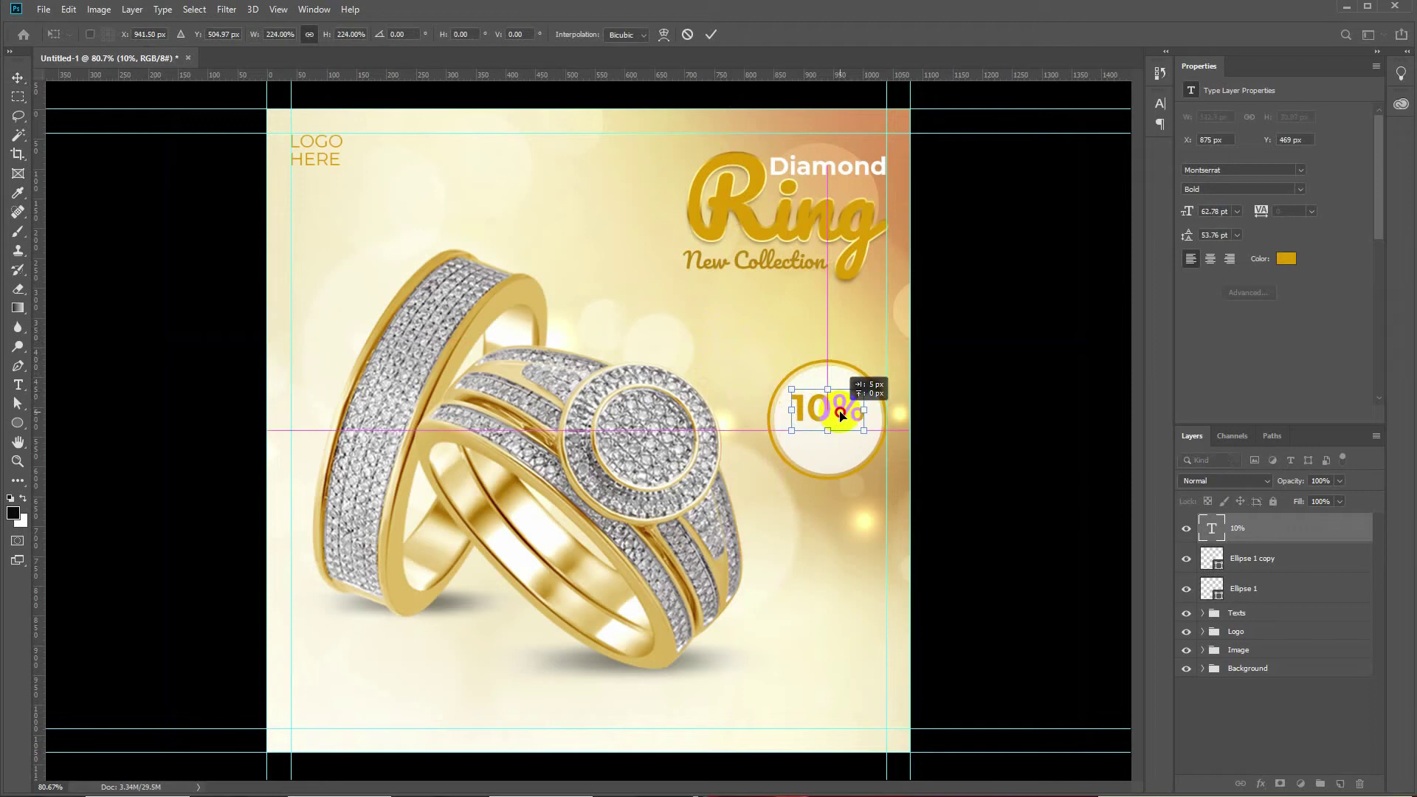
{"action": "key", "text": "Return"}
{"action": "key", "text": "Down"}
- Duplicate the text below as 'OFF' and scale it to match 10%
{"action": "left_click_drag", "start_coordinate": [829, 411], "coordinate": [829, 445], "text": "alt"}
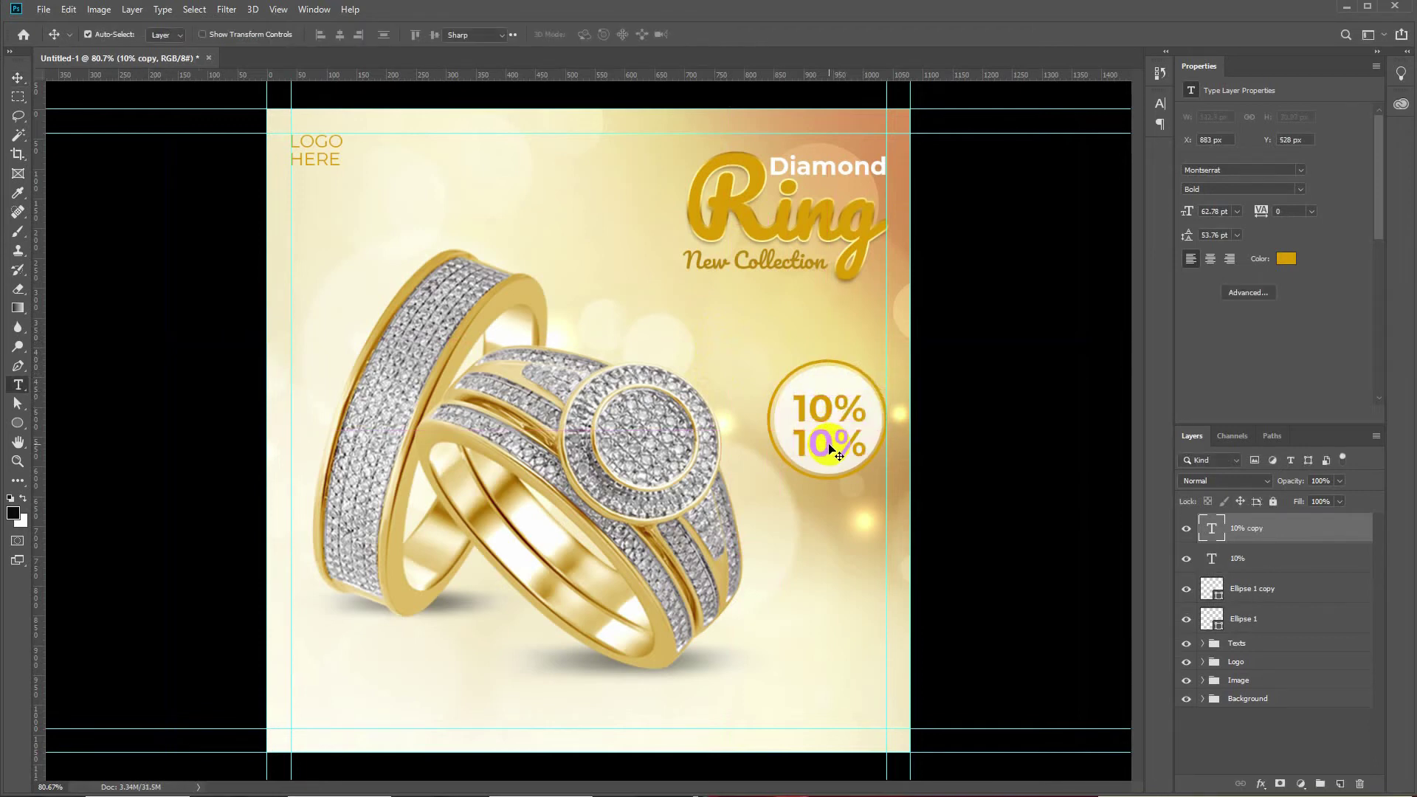
{"action": "double_click", "coordinate": [829, 443]}
{"action": "type", "text": "O"}
{"action": "key", "text": "ctrl+Return"}
{"action": "key", "text": "ctrl+t"}
{"action": "left_click_drag", "start_coordinate": [875, 473], "coordinate": [873, 472]}
{"action": "key", "text": "Return"}
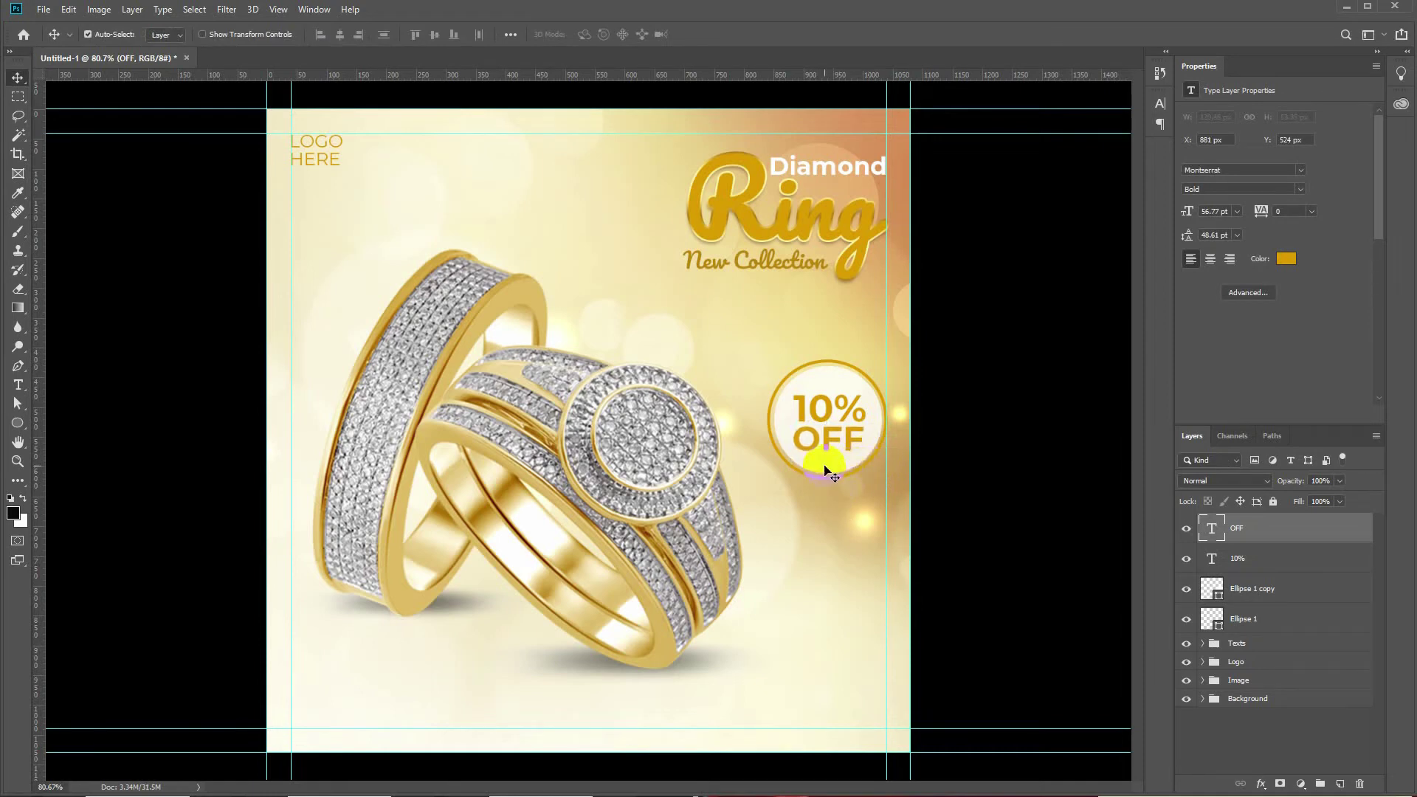
- Group the two circles and both text layers into a folder named Discount
{"action": "left_click", "coordinate": [1254, 619]}
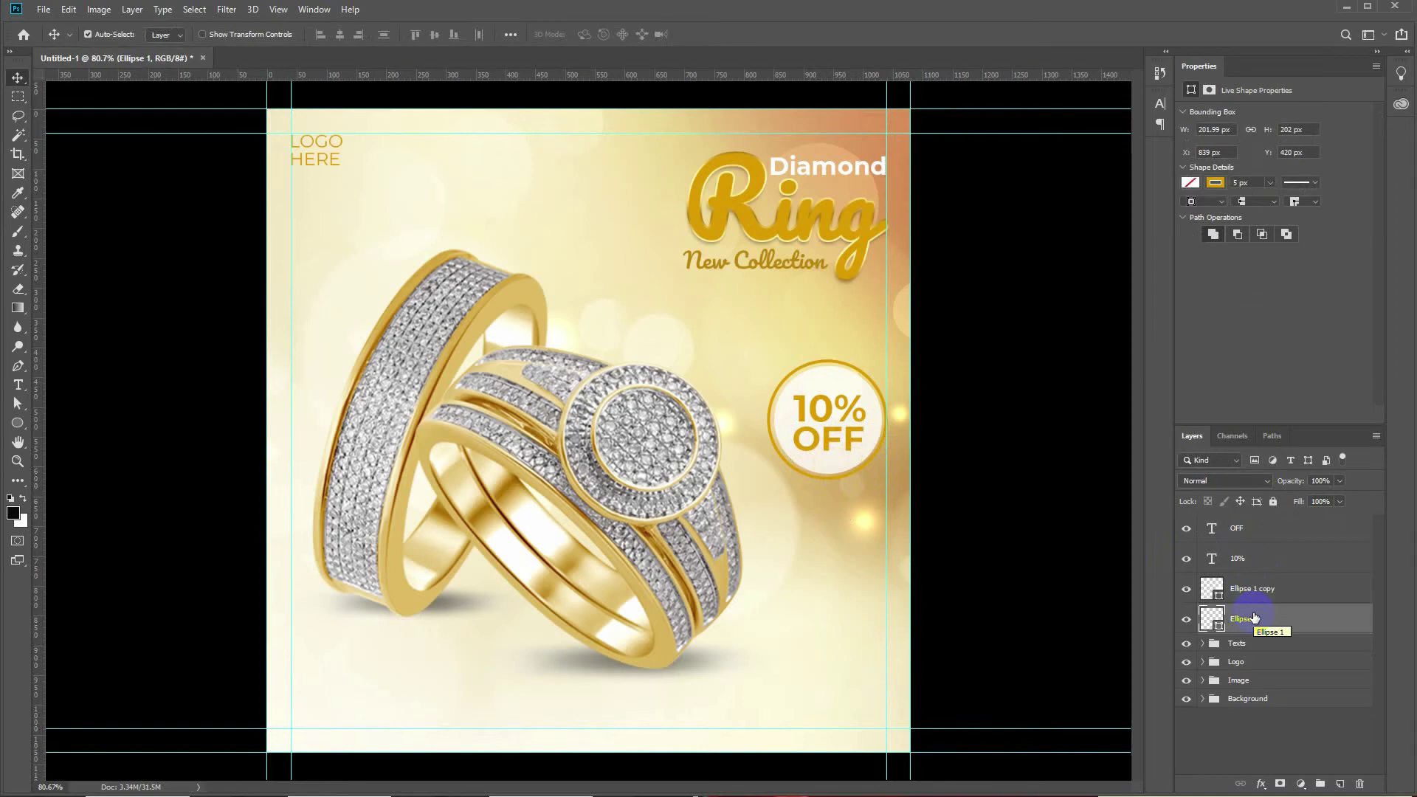
{"action": "left_click", "coordinate": [1252, 531], "text": "shift"}
{"action": "key", "text": "ctrl+g"}
{"action": "type", "text": "Discount"}
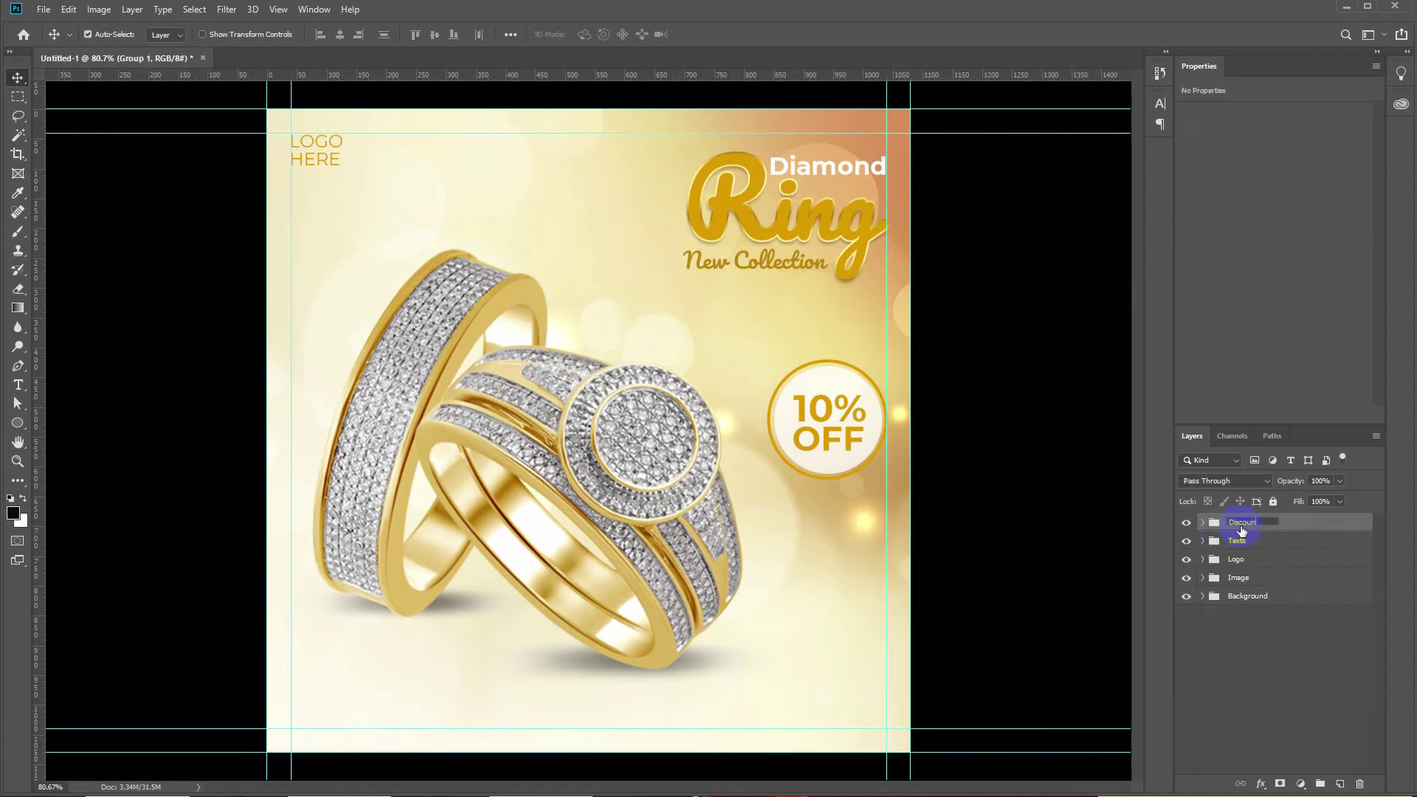
{"action": "left_click", "coordinate": [480, 546]}
{"action": "key", "text": "t"}
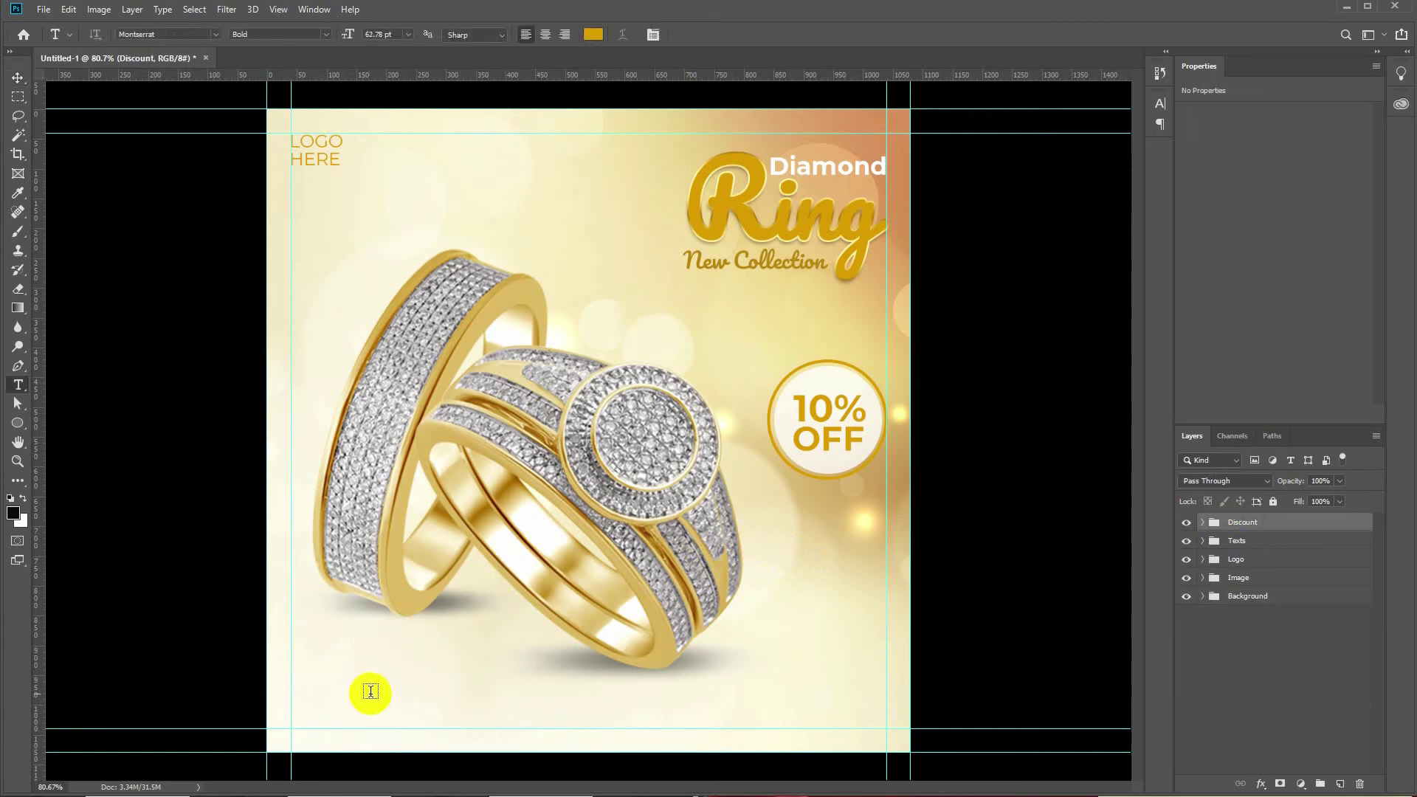
- Draw a rounded rectangle below the badge with a gold gradient outline
{"action": "left_click", "coordinate": [18, 422]}
{"action": "left_click_drag", "start_coordinate": [21, 428], "coordinate": [111, 441]}
{"action": "left_click_drag", "start_coordinate": [768, 656], "coordinate": [882, 671]}
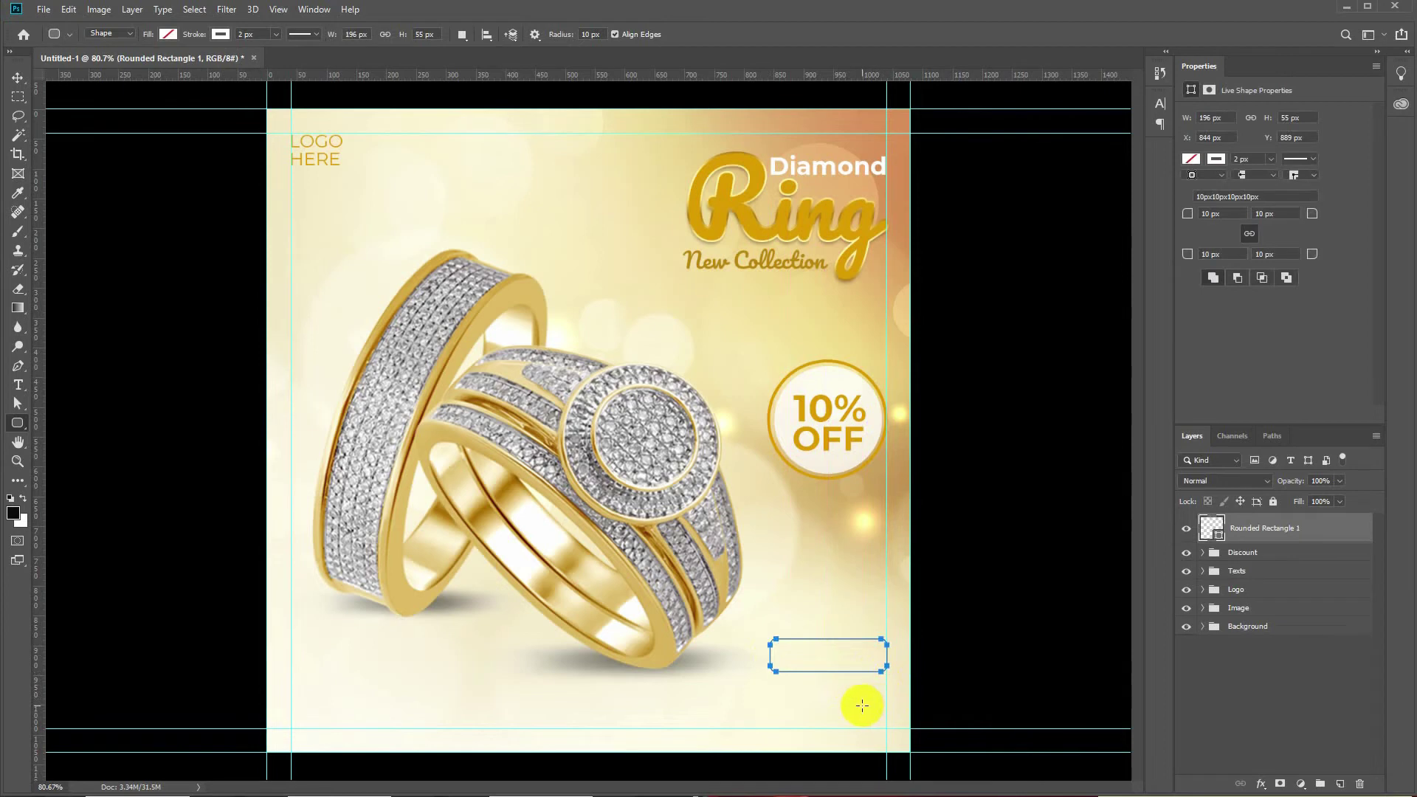
{"action": "left_click", "coordinate": [220, 34]}
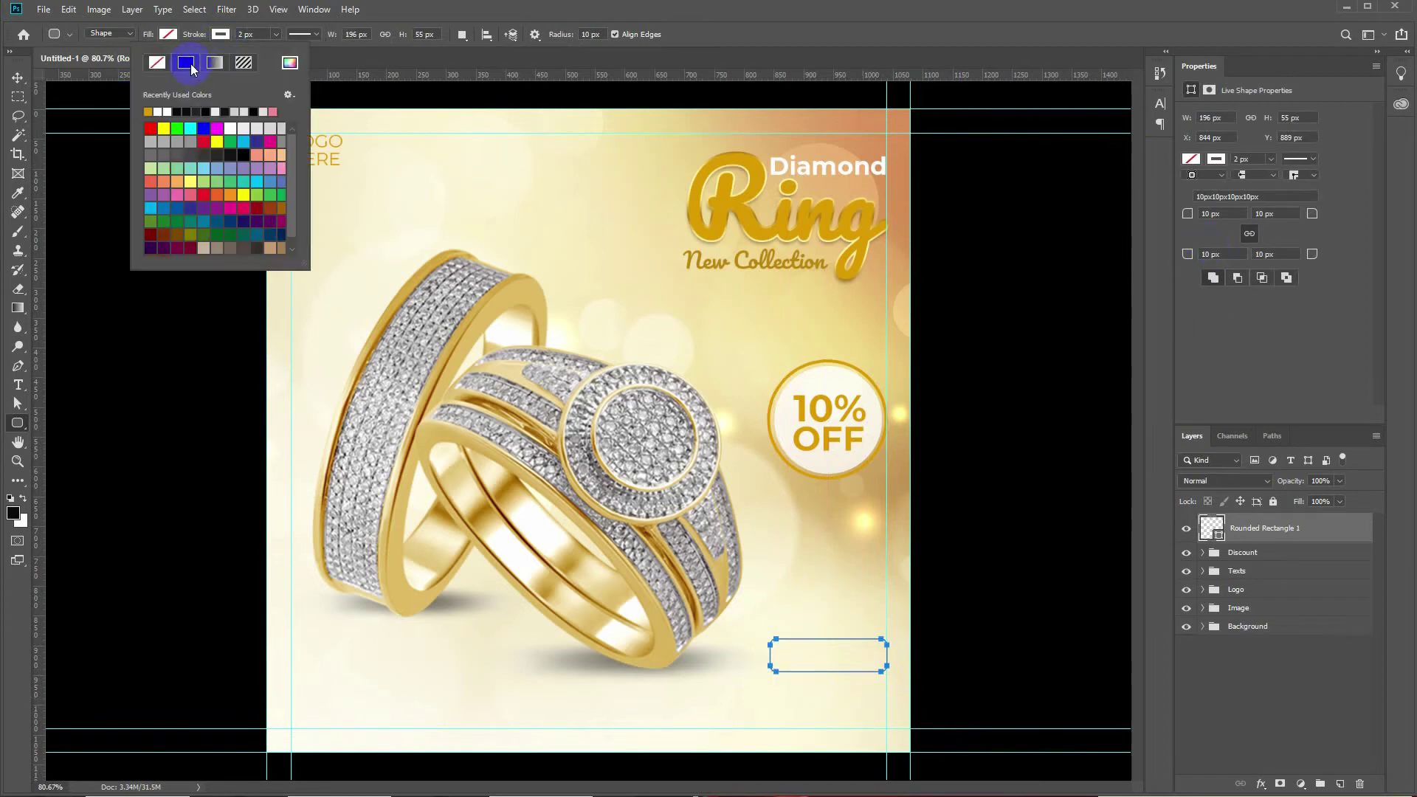
{"action": "left_click", "coordinate": [214, 64]}
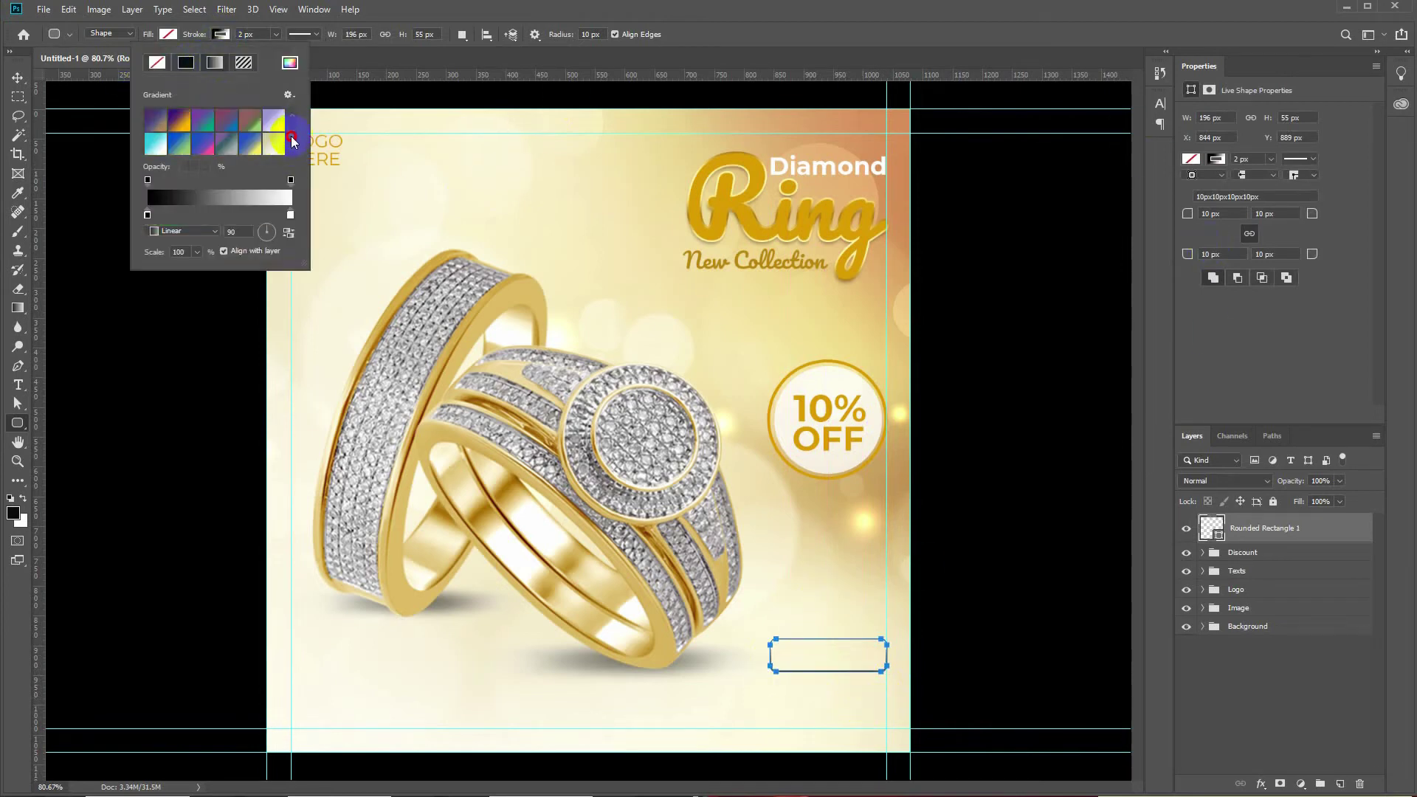
{"action": "scroll", "coordinate": [288, 144], "scroll_direction": "down", "scroll_amount": 5}
{"action": "left_click", "coordinate": [178, 145]}
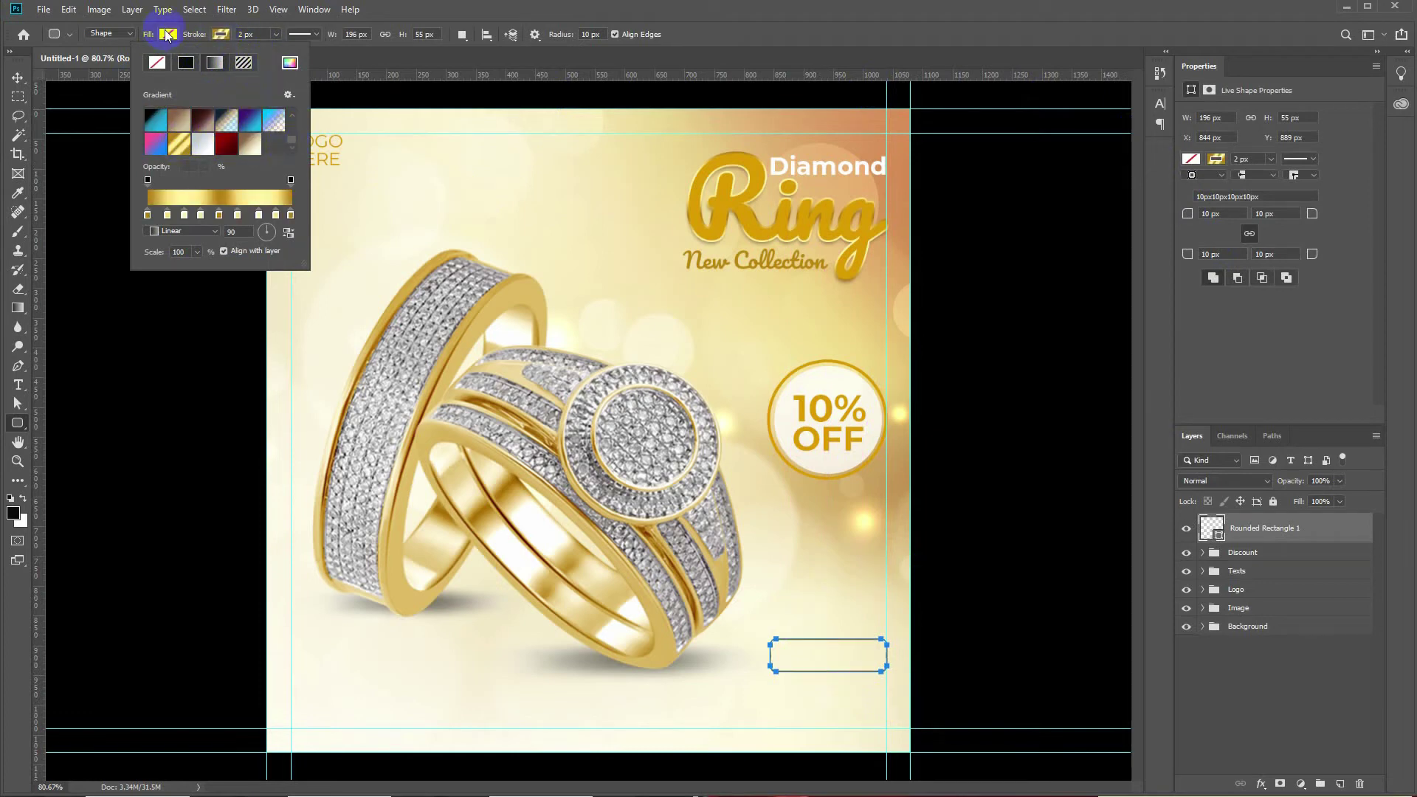
- Fill the button with gold sampled from Ring and round its corners to 27.5 px
{"action": "left_click", "coordinate": [167, 35]}
{"action": "left_click", "coordinate": [235, 65]}
{"action": "left_click", "coordinate": [718, 204]}
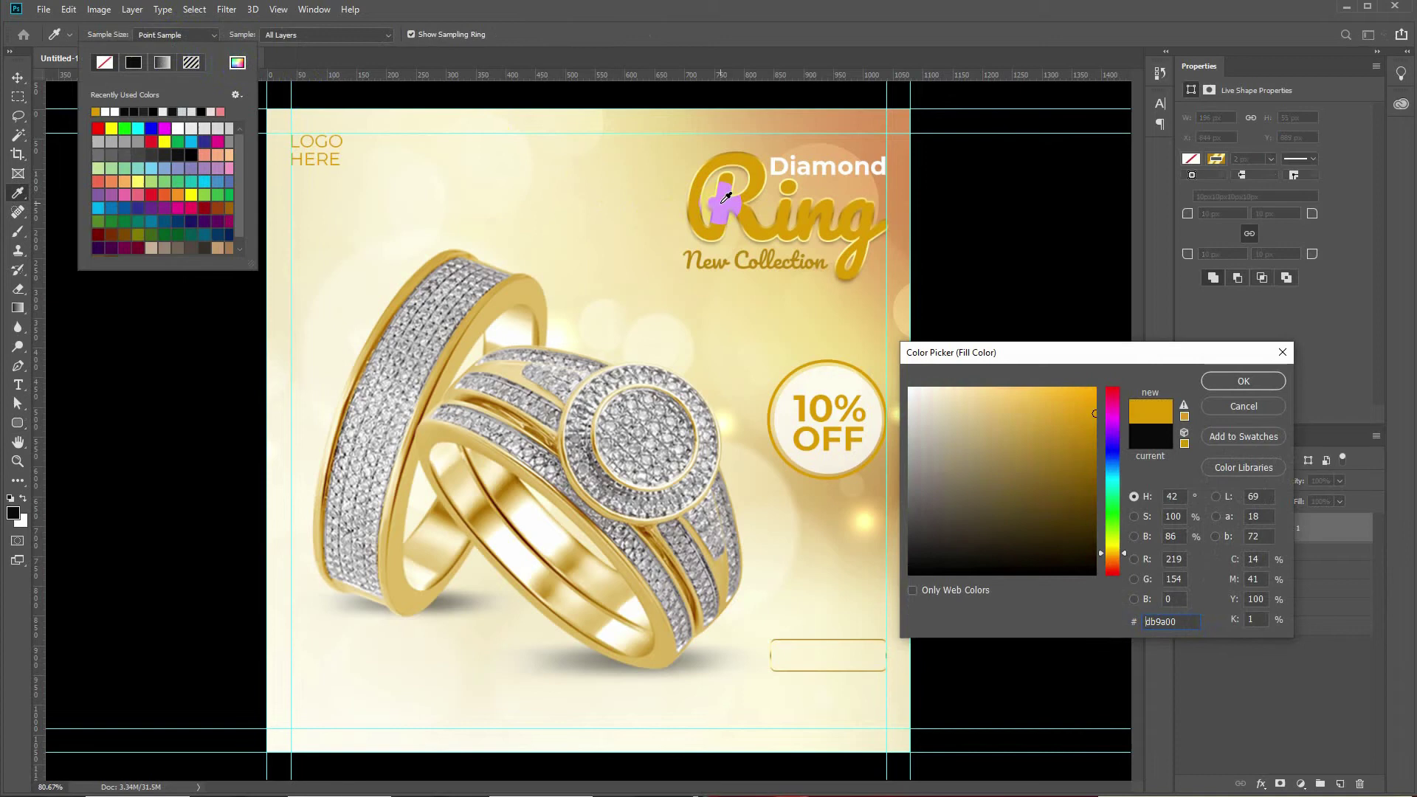
{"action": "key", "text": "Return"}
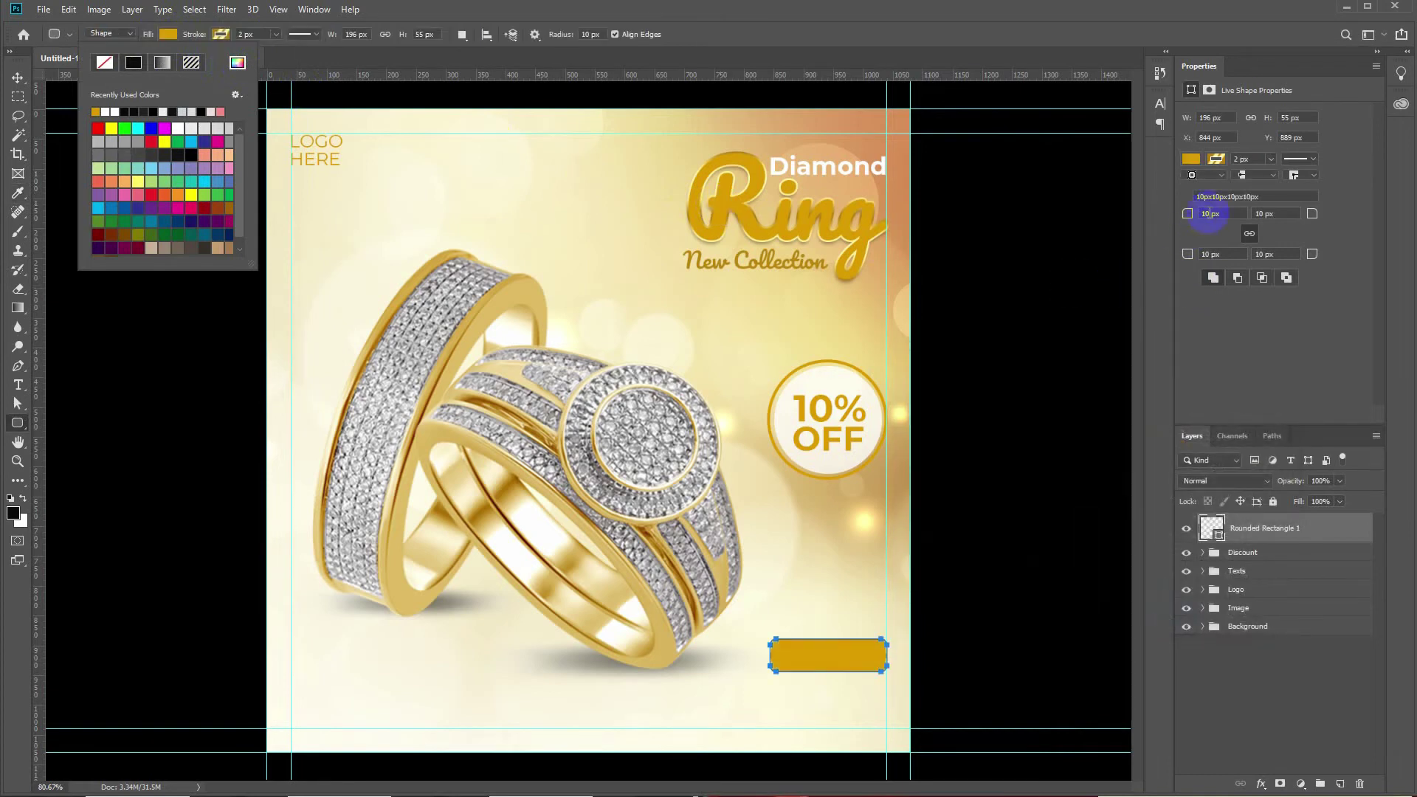
{"action": "left_click", "coordinate": [1200, 214]}
{"action": "left_click_drag", "start_coordinate": [1189, 216], "coordinate": [1203, 216]}
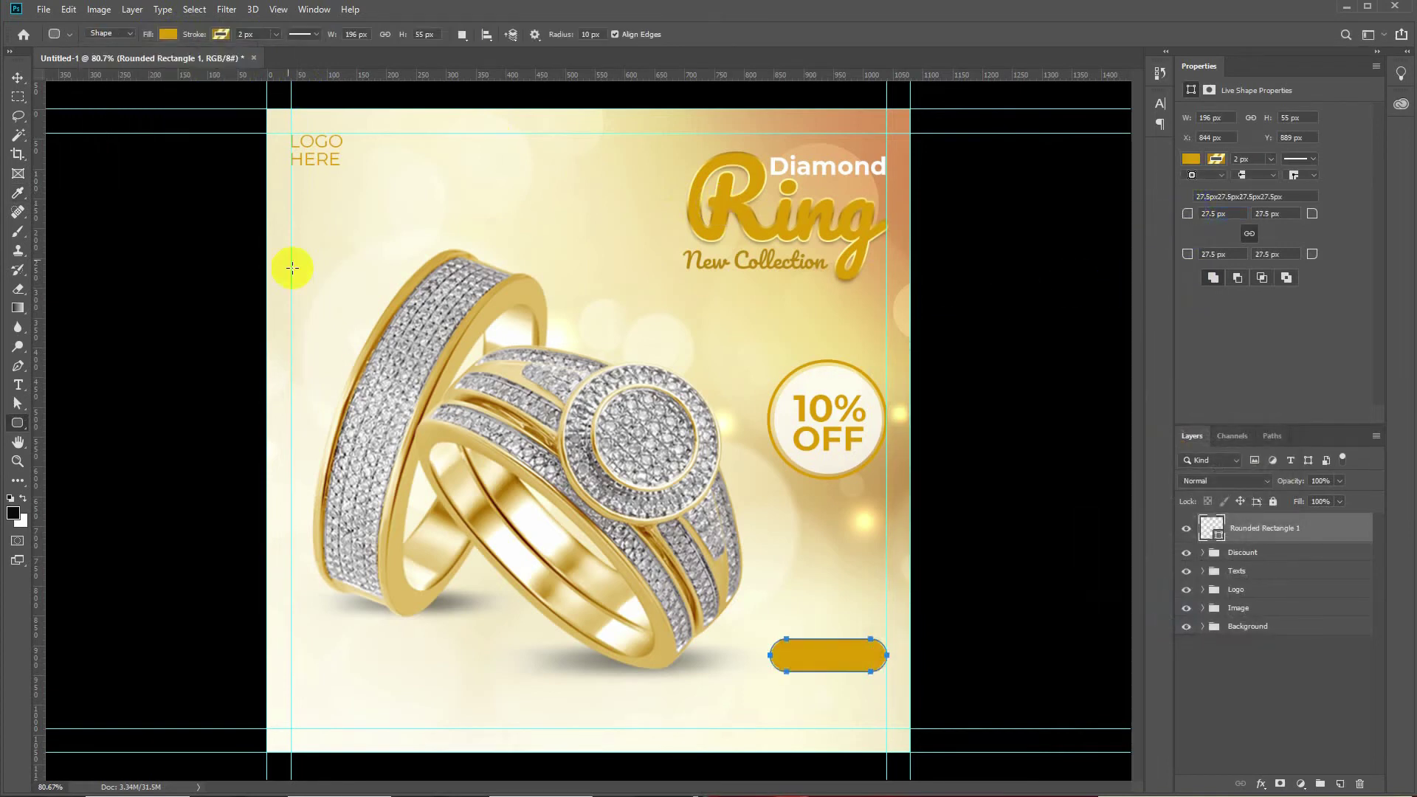
{"action": "left_click", "coordinate": [18, 77]}
{"action": "left_click", "coordinate": [840, 652]}
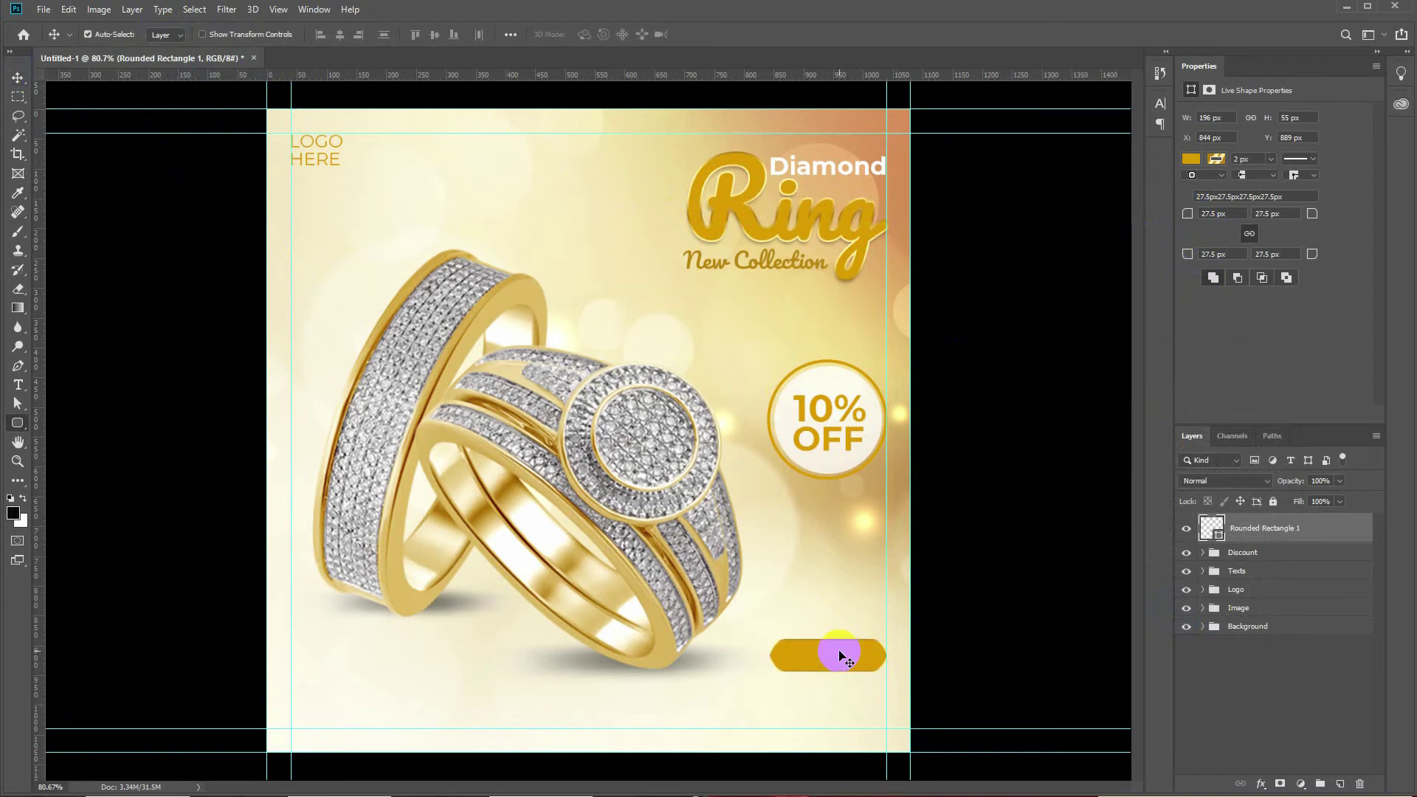
{"action": "key", "text": "u"}
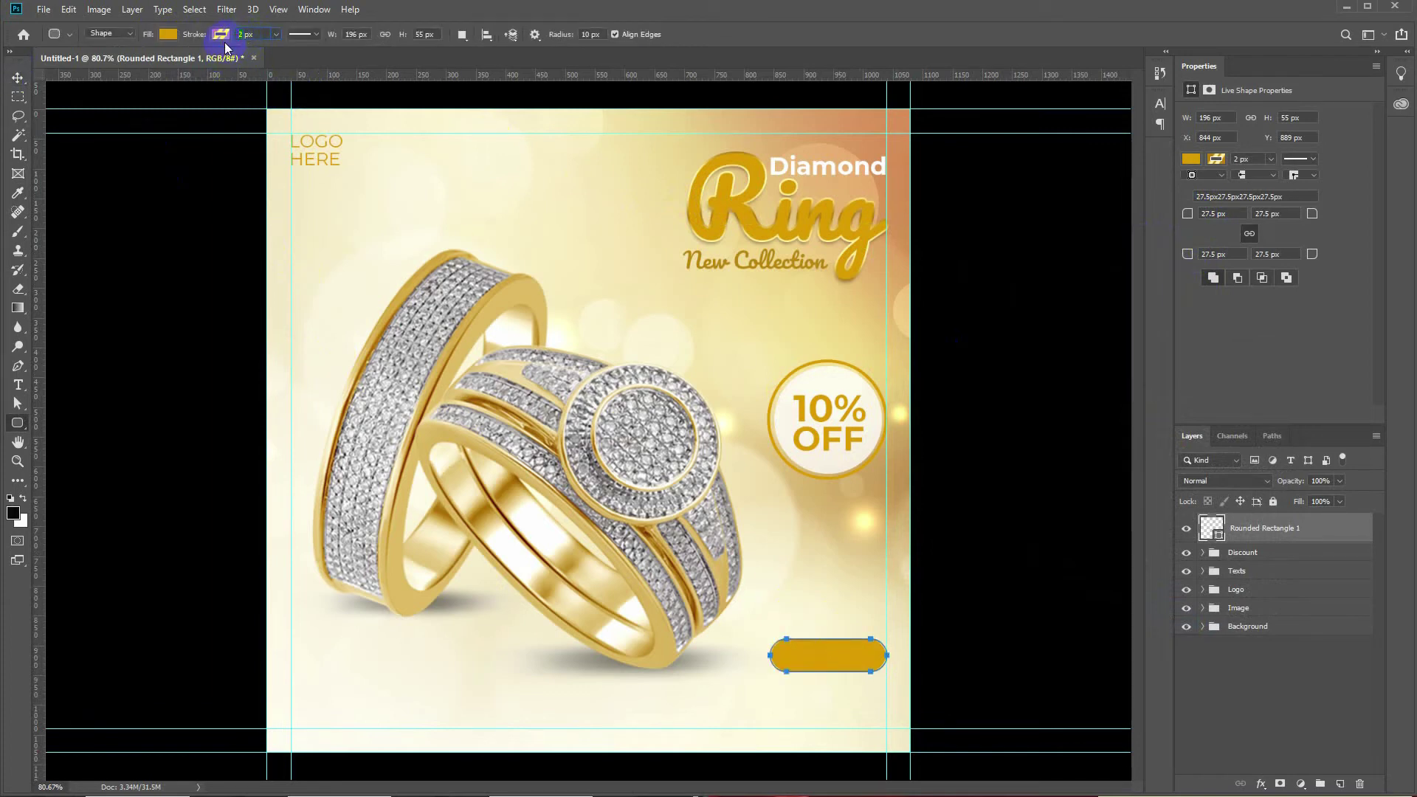
{"action": "left_click", "coordinate": [18, 76]}
- Add SHOP NOW text below the rings in Black weight, coloured white
{"action": "key", "text": "t"}
{"action": "left_click", "coordinate": [546, 694]}
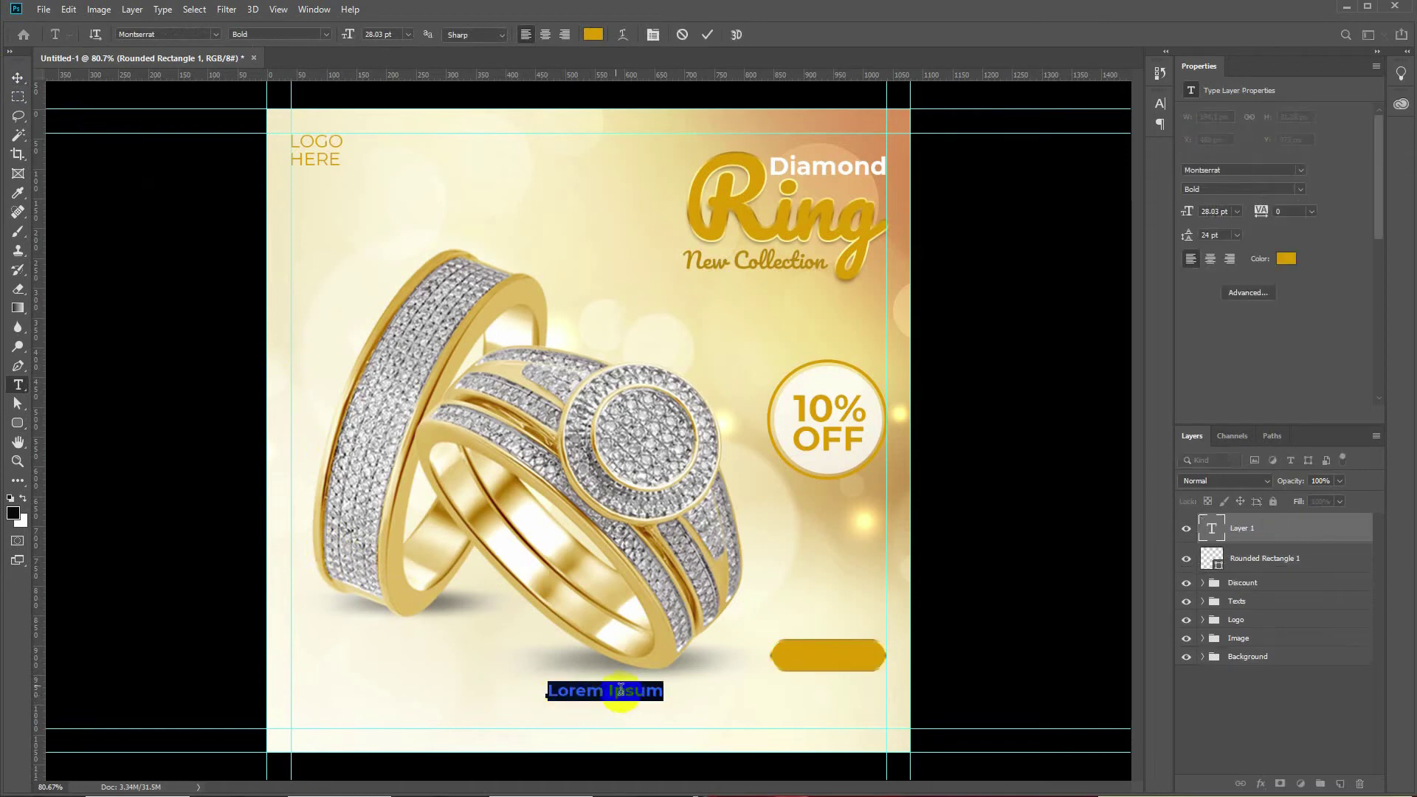
{"action": "left_click", "coordinate": [329, 35]}
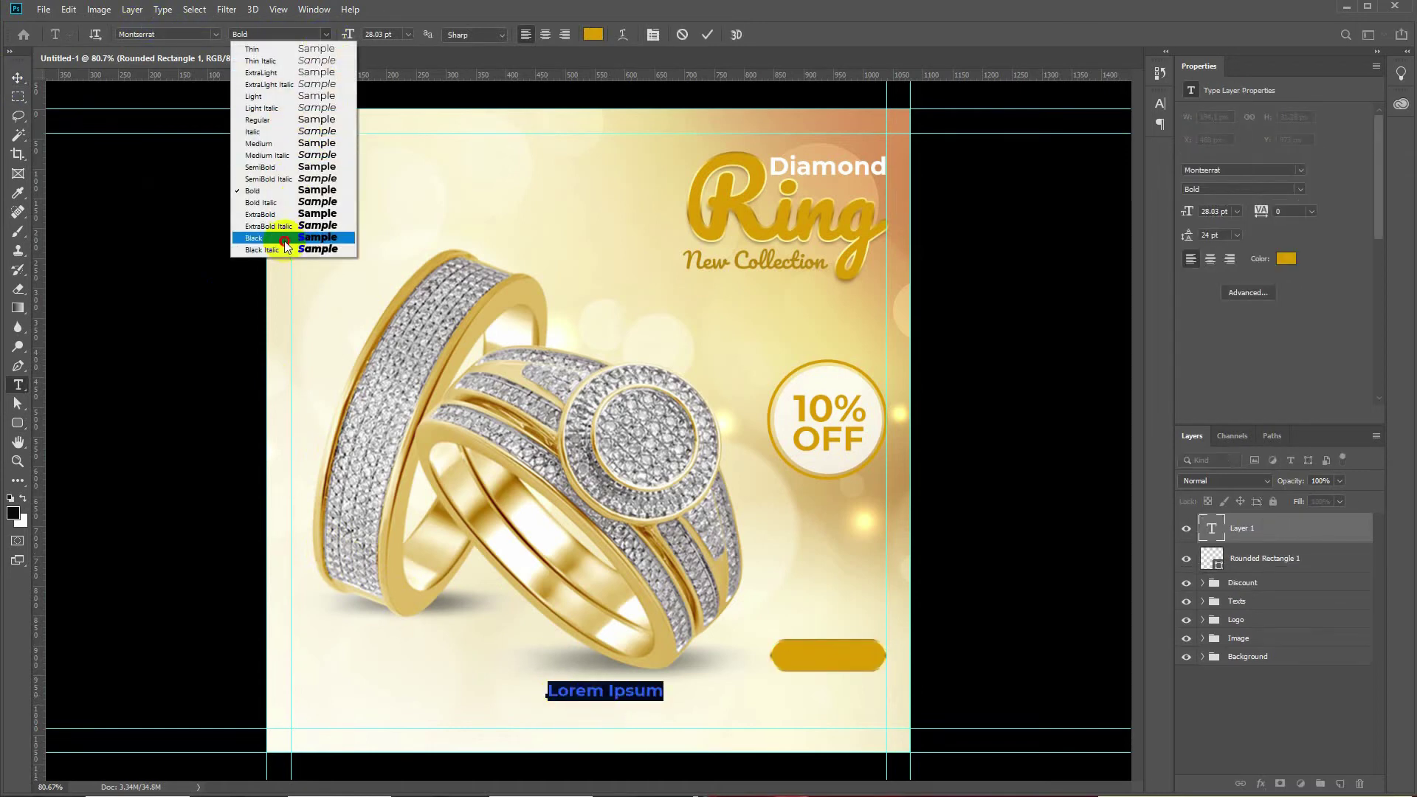
{"action": "left_click", "coordinate": [285, 241]}
{"action": "type", "text": "SHOP NOW"}
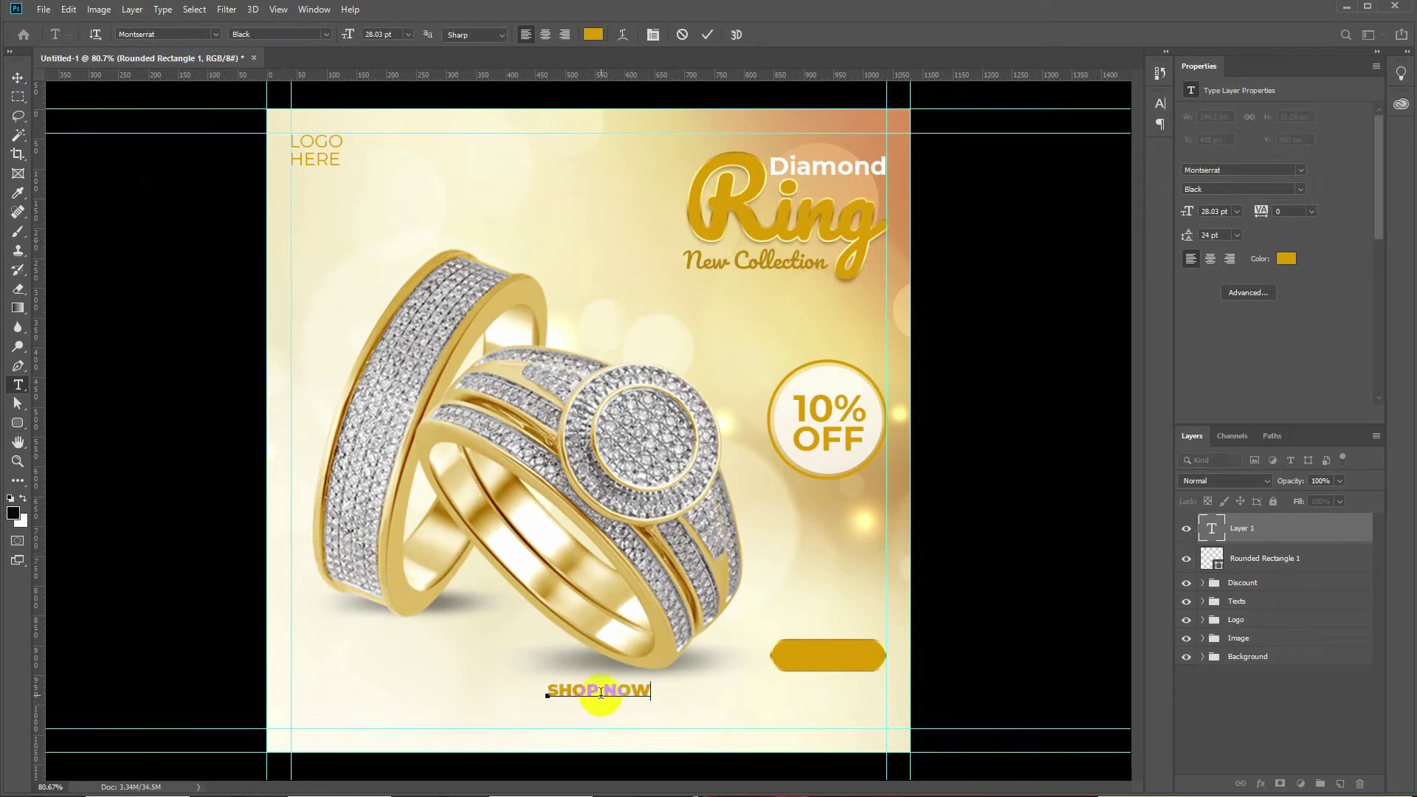
{"action": "left_click_drag", "start_coordinate": [546, 692], "coordinate": [650, 692]}
{"action": "left_click", "coordinate": [593, 35]}
{"action": "left_click", "coordinate": [866, 355]}
{"action": "key", "text": "Return"}
- Fit SHOP NOW onto the gold button and group it with Rounded Rectangle 1 as Button
{"action": "mouse_move", "coordinate": [617, 694]}
{"action": "left_mouse_down"}
{"action": "mouse_move", "coordinate": [811, 653]}
{"action": "mouse_move", "coordinate": [871, 659]}
{"action": "left_mouse_up"}
{"action": "key", "text": "Return"}
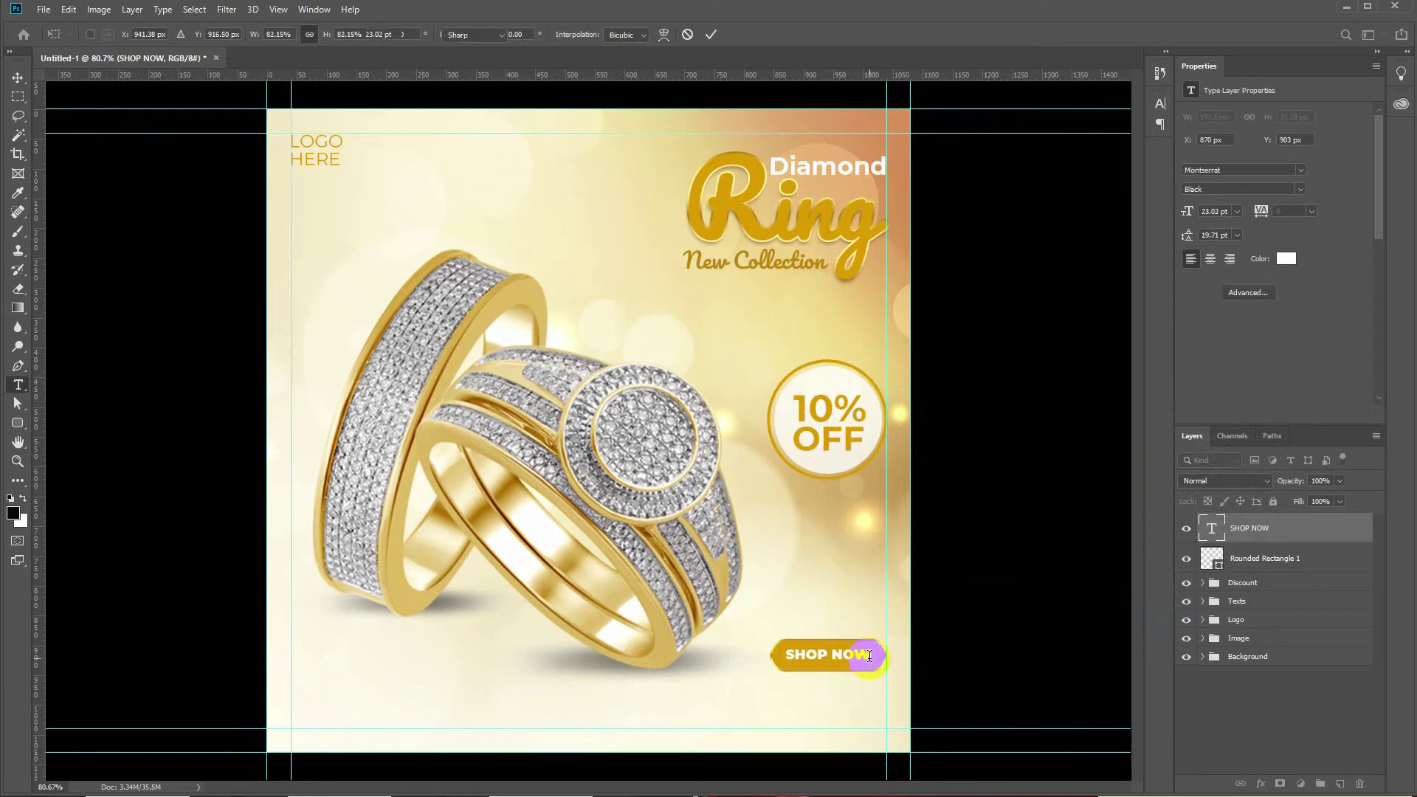
{"action": "key", "text": "v"}
{"action": "key", "text": "Right"}
{"action": "key", "text": "Right"}
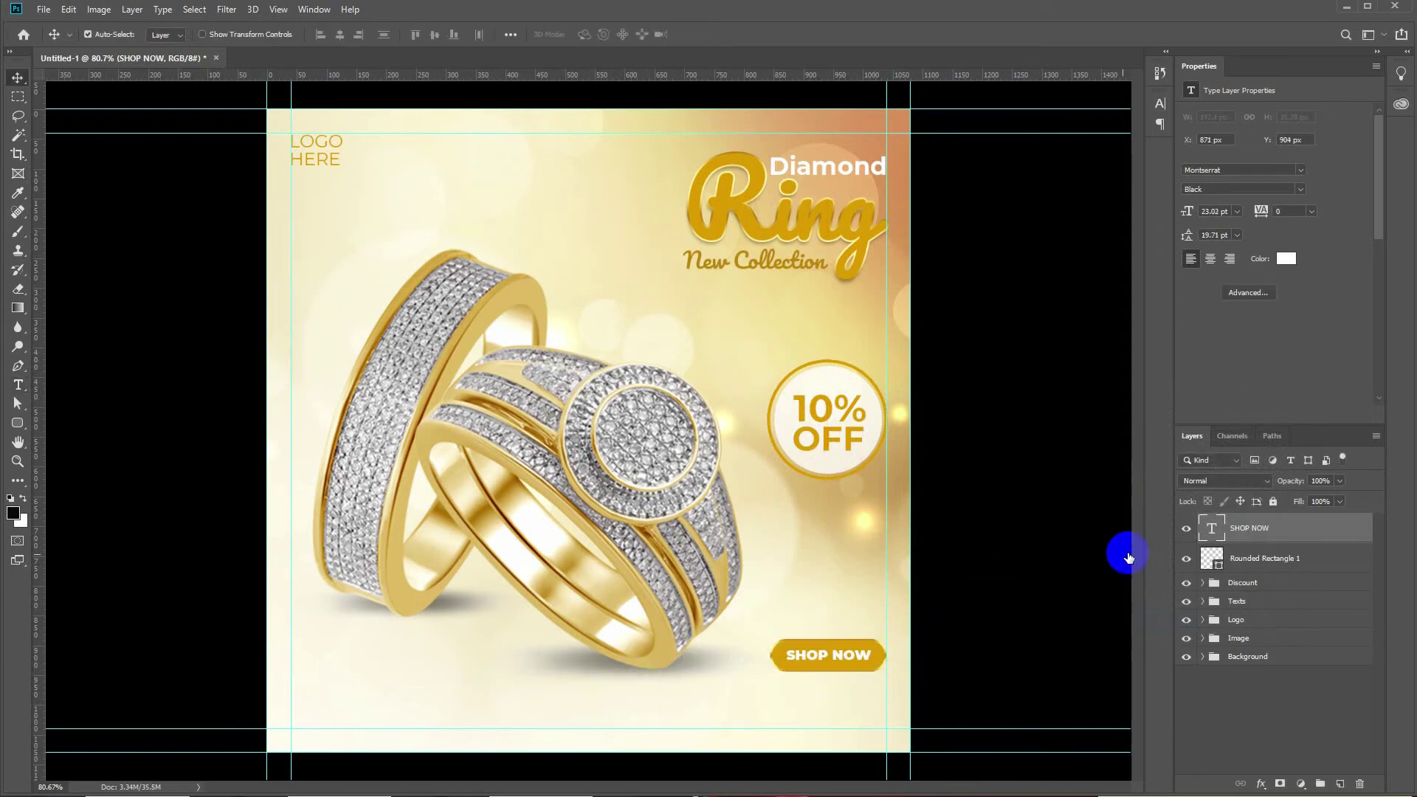
{"action": "left_click", "coordinate": [1260, 561], "text": "shift"}
{"action": "key", "text": "ctrl+g"}
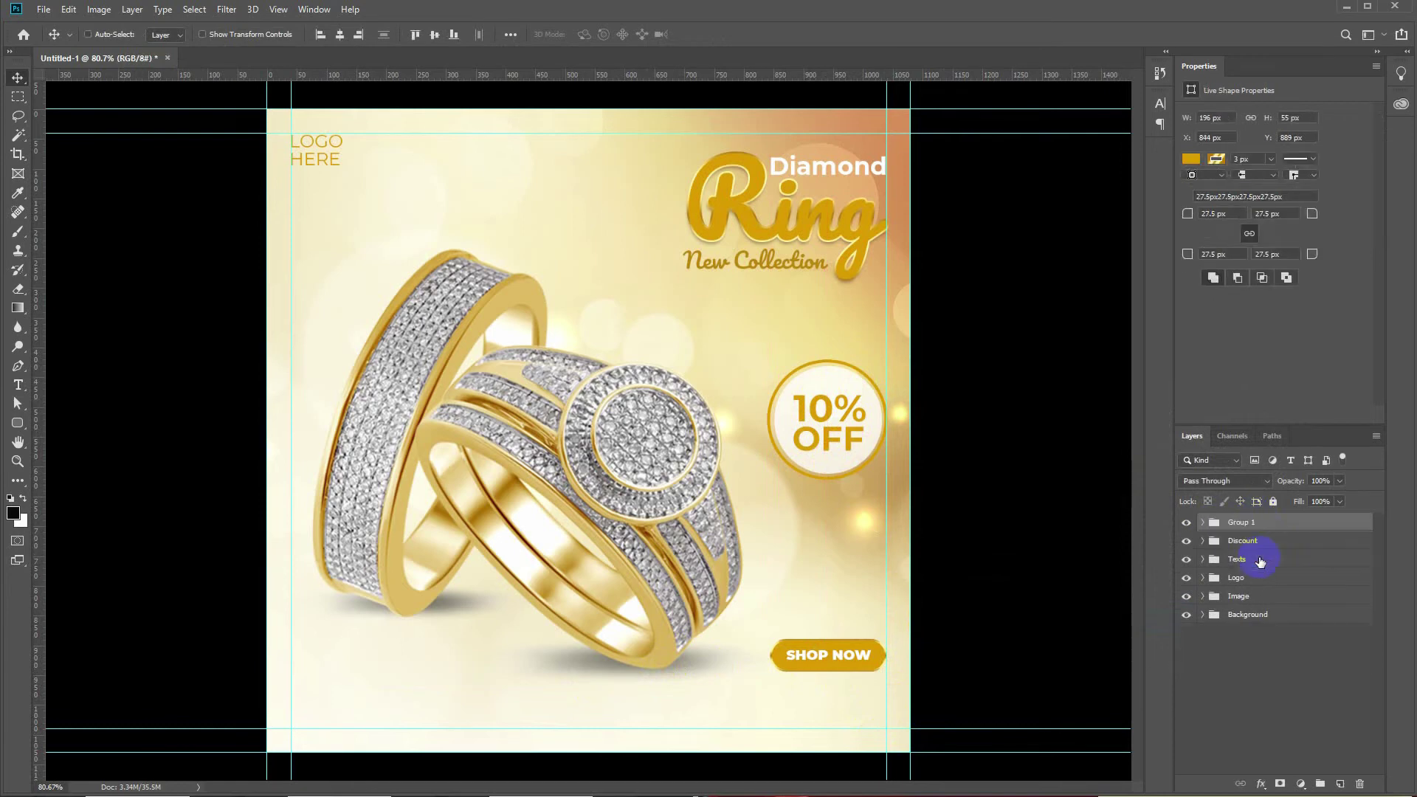
{"action": "type", "text": "Button"}
{"action": "key", "text": "Return"}
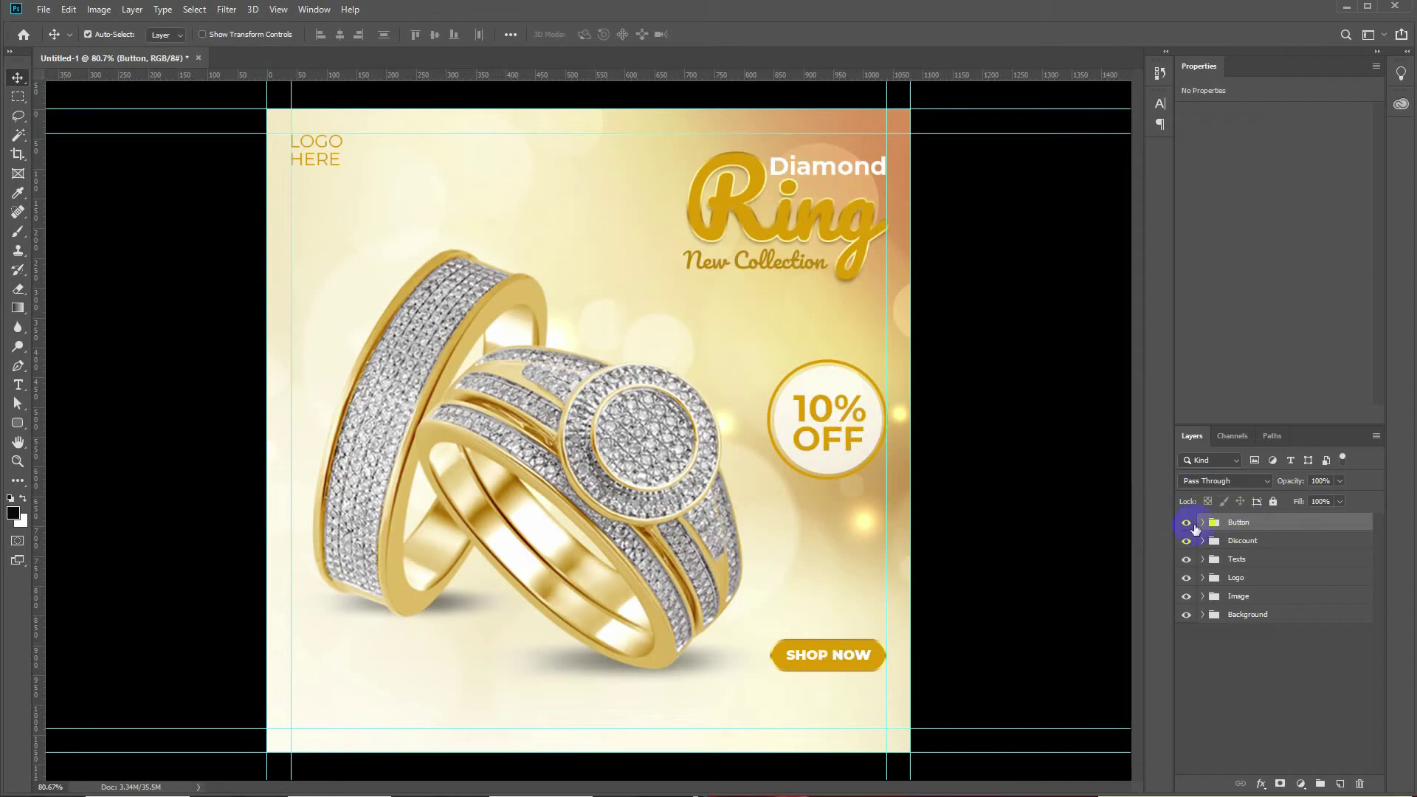
- Move the 10% OFF Discount badge down about 15 px
{"action": "left_click", "coordinate": [1242, 540]}
{"action": "key", "text": "ctrl+t"}
{"action": "left_click_drag", "start_coordinate": [828, 417], "coordinate": [828, 426]}
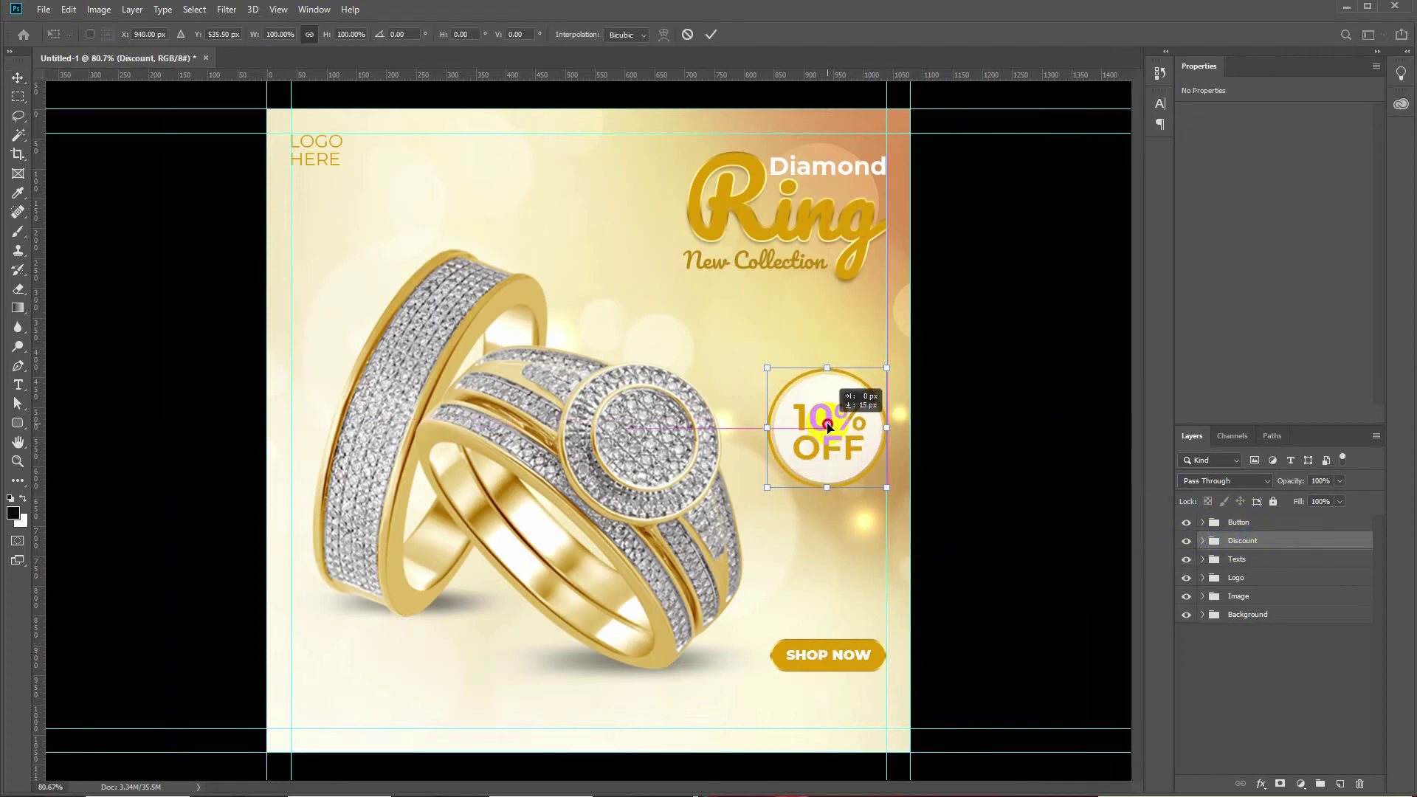
{"action": "key", "text": "Return"}
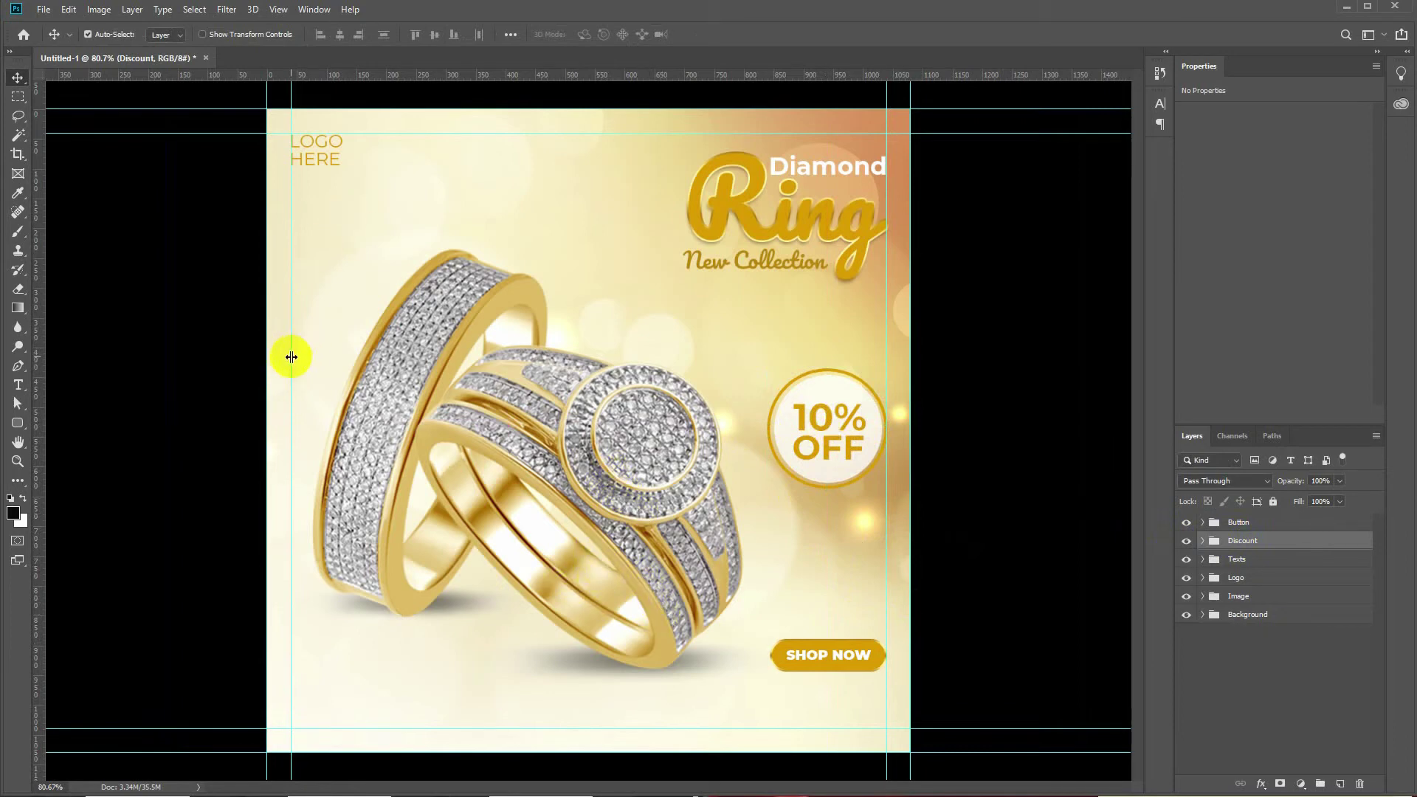
- Draw a circular Facebook custom shape near the bottom and colour it with the button gold
{"action": "right_click", "coordinate": [18, 422]}
{"action": "left_click", "coordinate": [68, 491]}
{"action": "left_click", "coordinate": [587, 33]}
{"action": "left_click", "coordinate": [527, 315]}
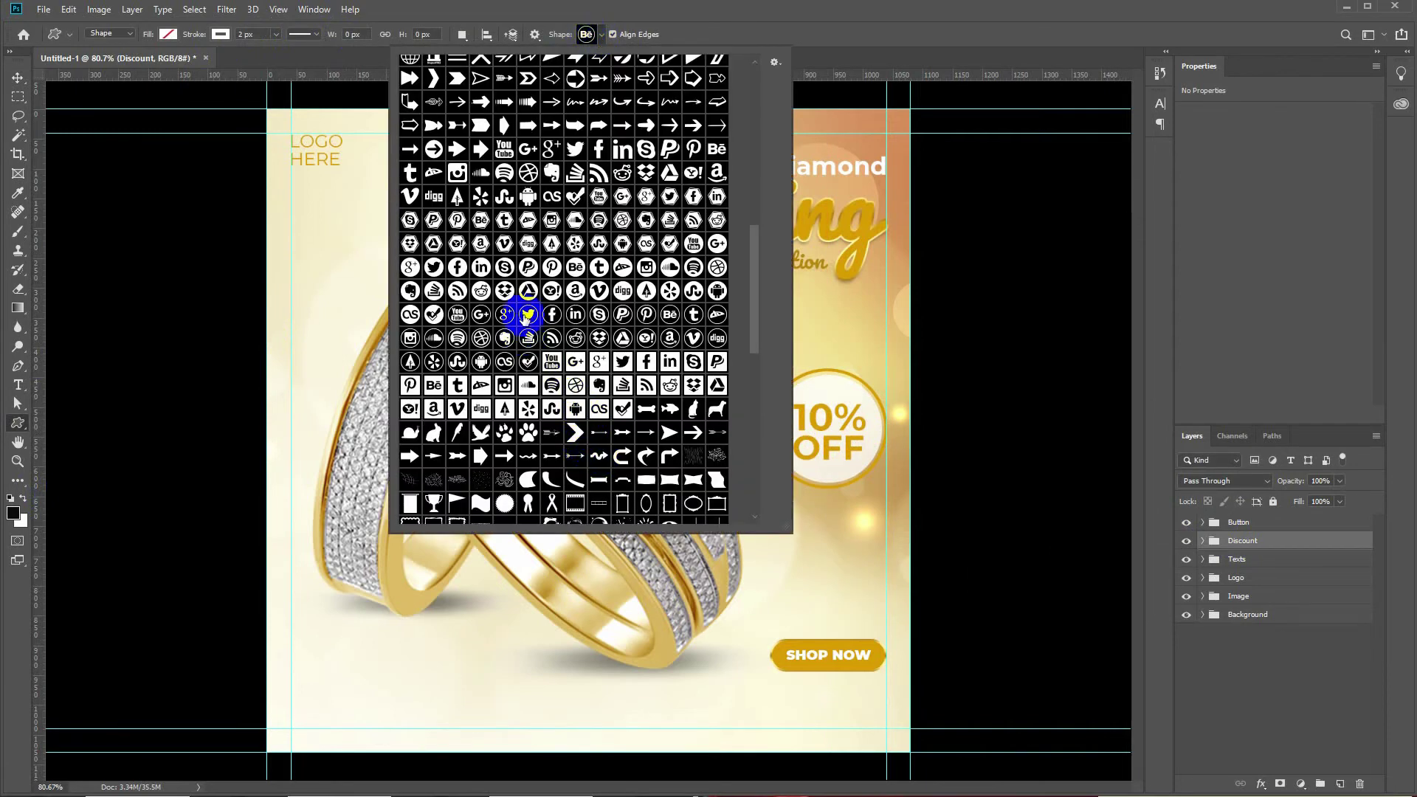
{"action": "double_click", "coordinate": [552, 315]}
{"action": "left_click_drag", "start_coordinate": [737, 698], "coordinate": [763, 730]}
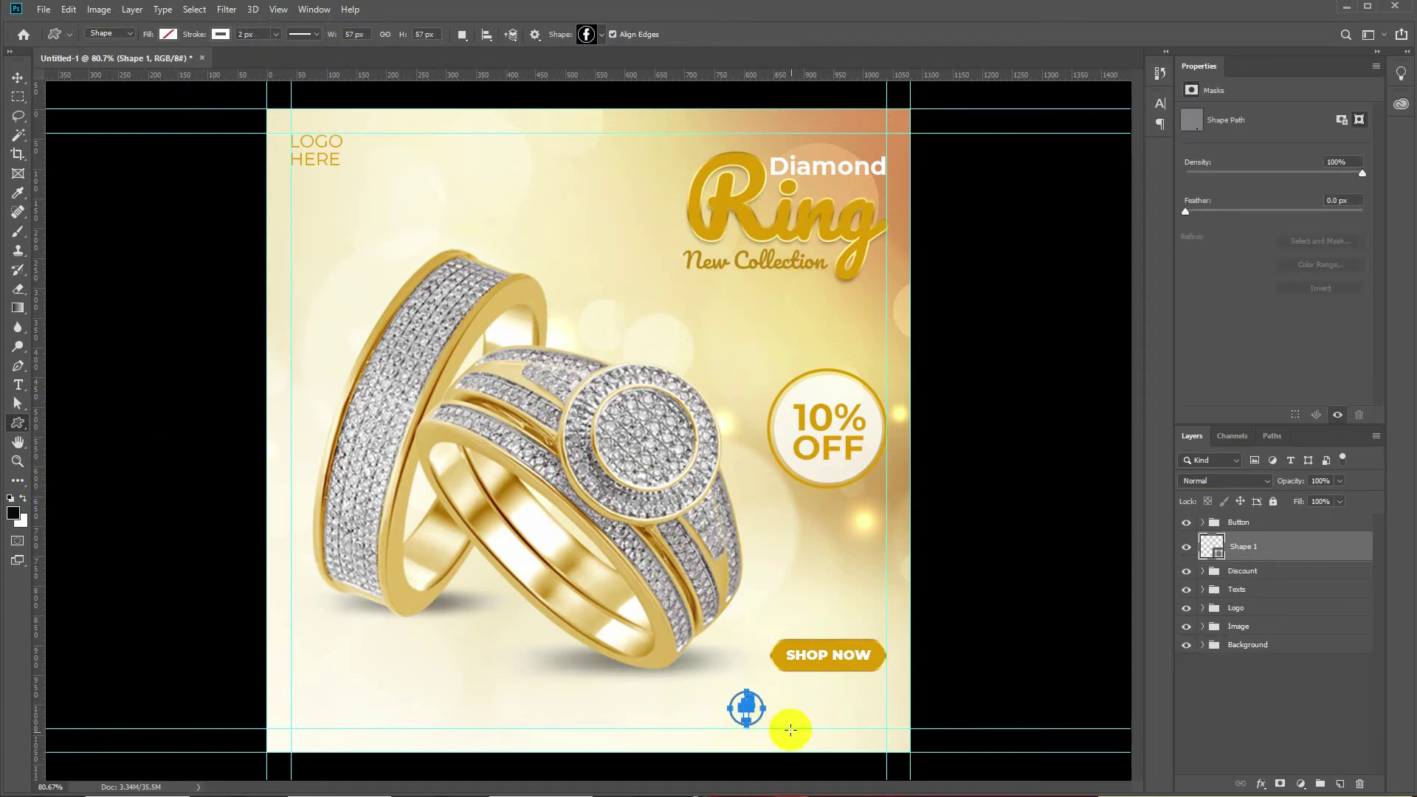
{"action": "left_click", "coordinate": [19, 77]}
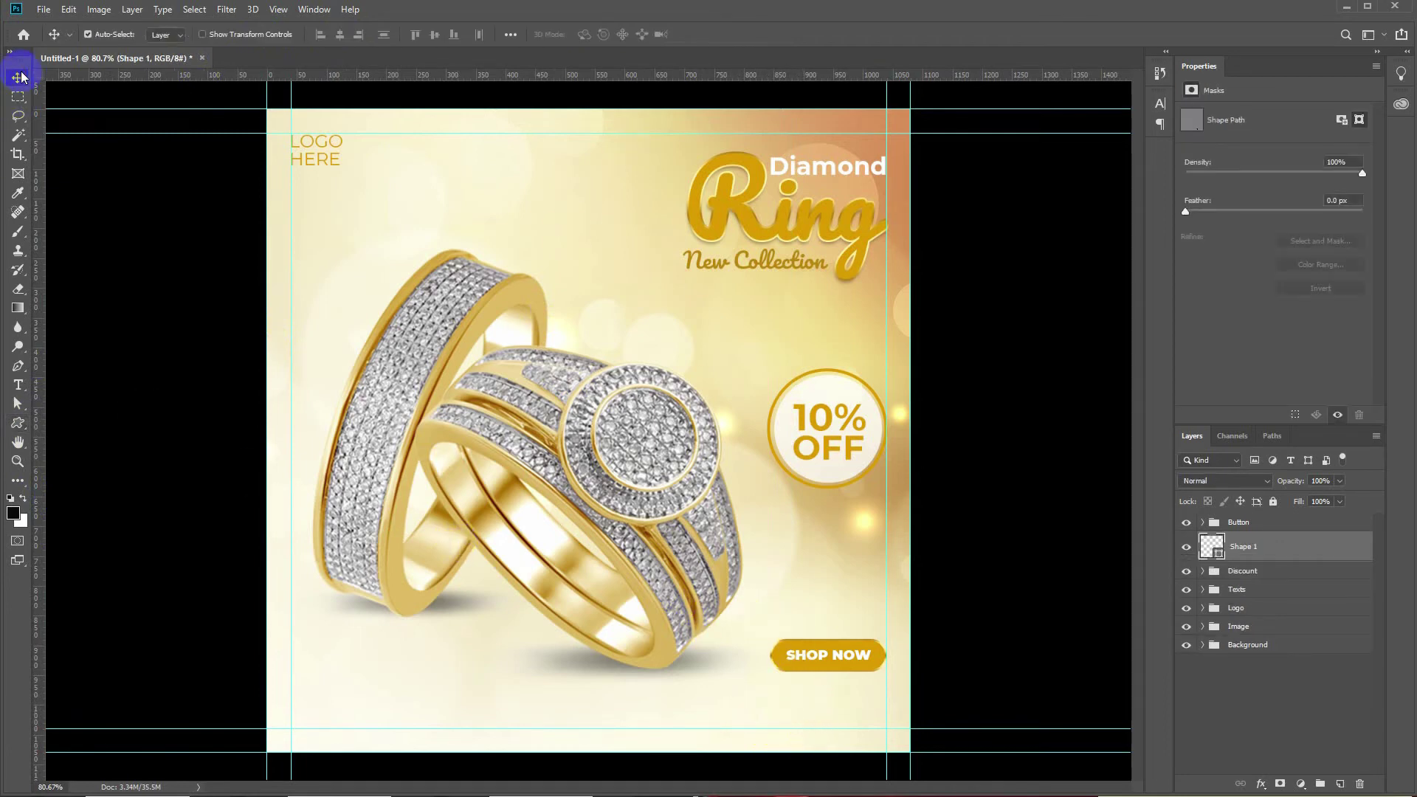
{"action": "double_click", "coordinate": [1214, 544]}
{"action": "left_click", "coordinate": [847, 653]}
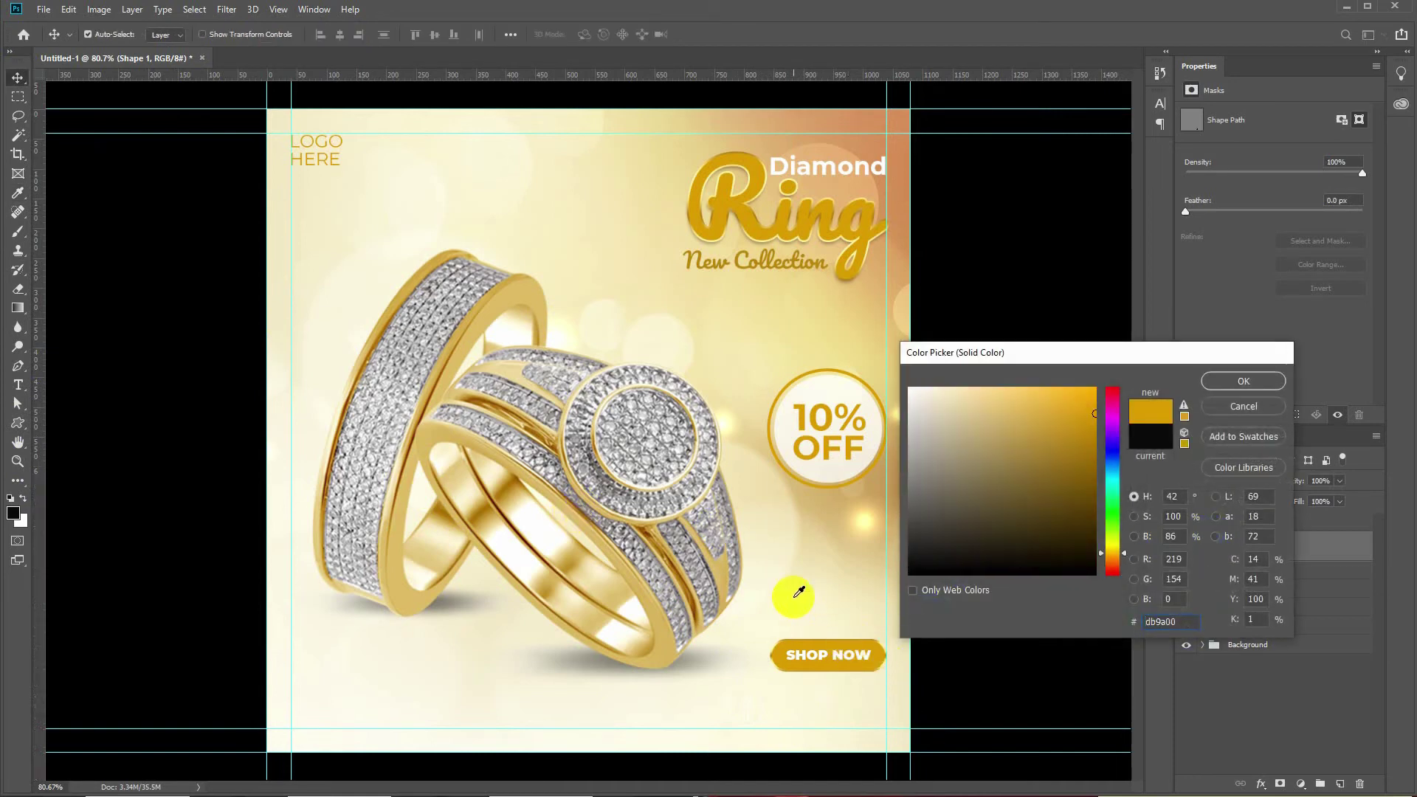
{"action": "key", "text": "Return"}
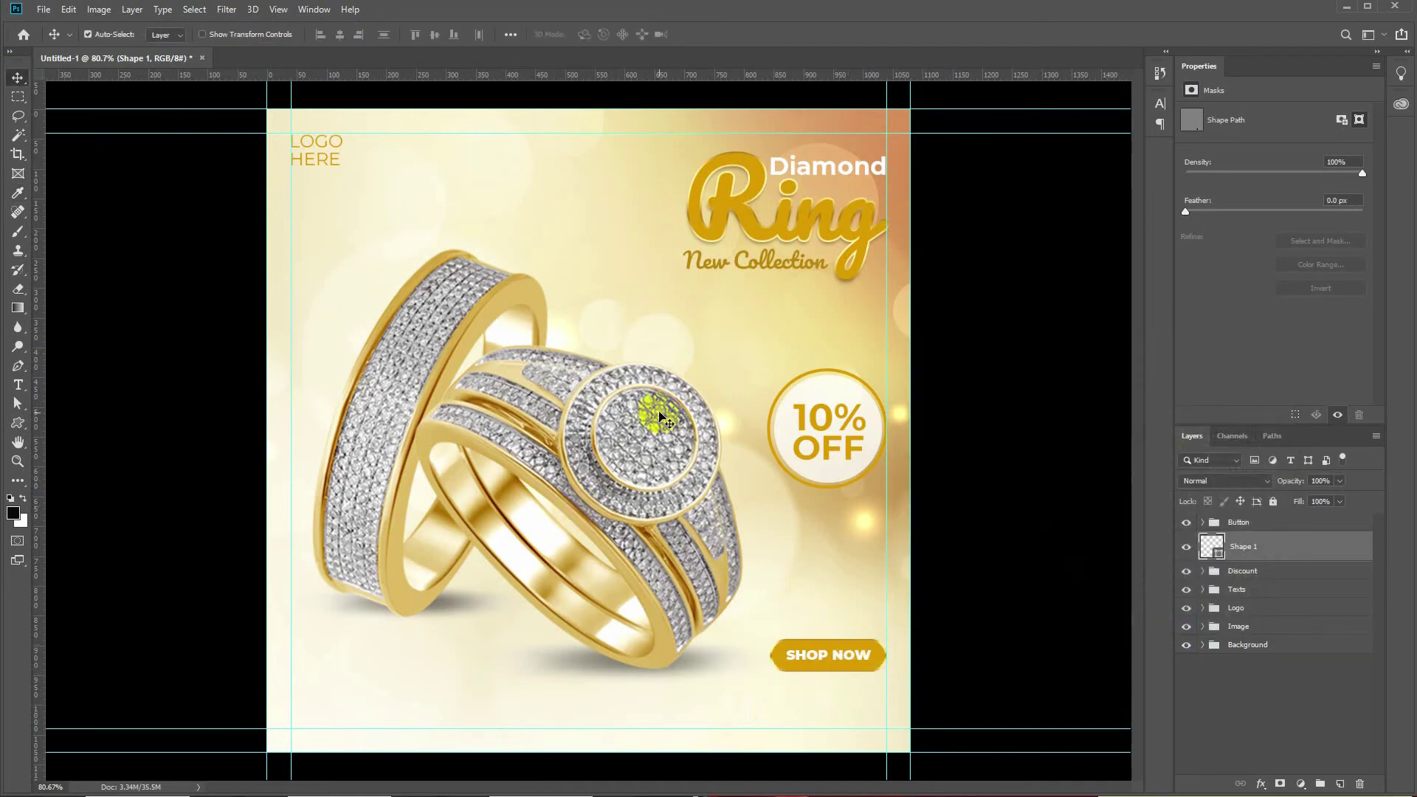
- Set the Facebook shape's fill and outline to the headline gold db9a00
{"action": "key", "text": "u"}
{"action": "left_click", "coordinate": [169, 35]}
{"action": "left_click", "coordinate": [237, 62]}
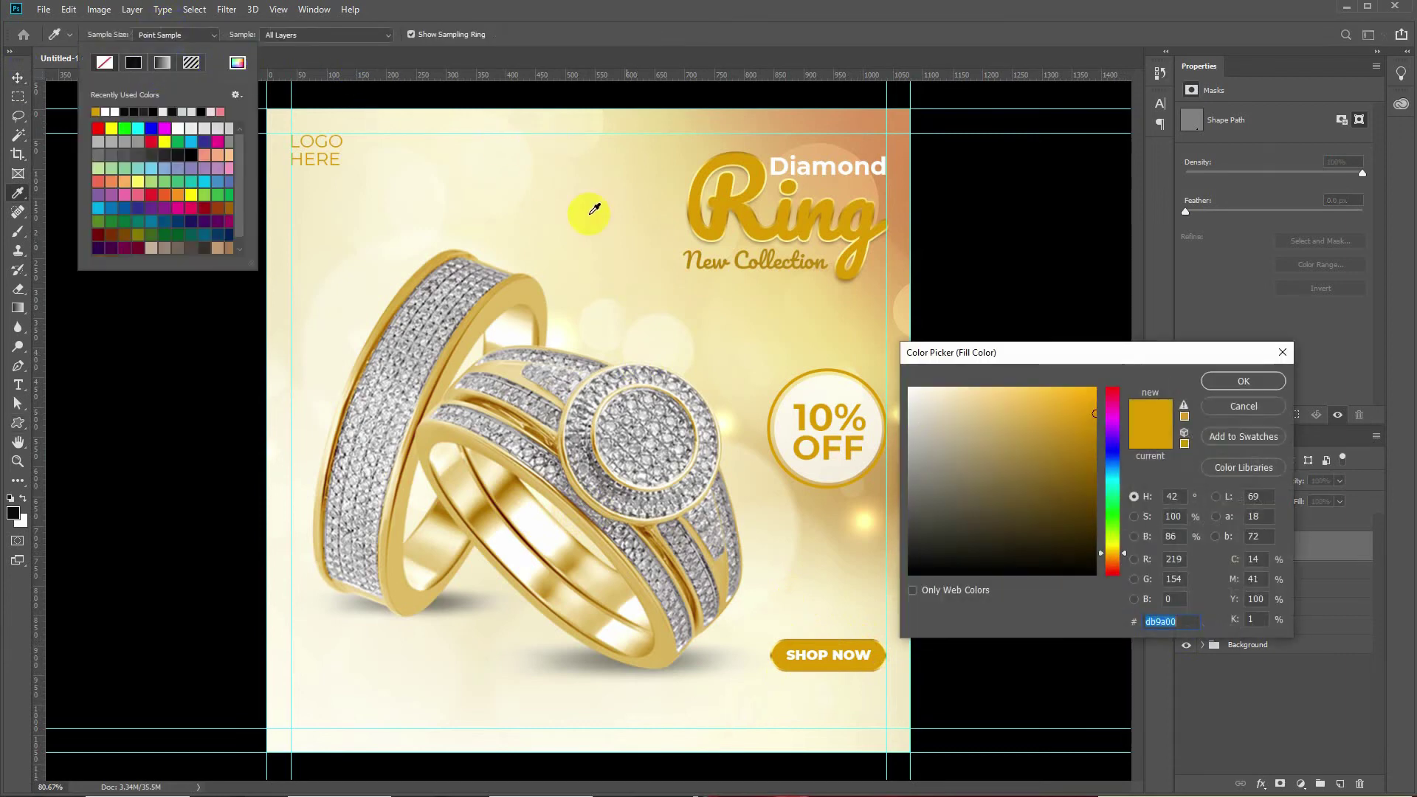
{"action": "left_click", "coordinate": [738, 203]}
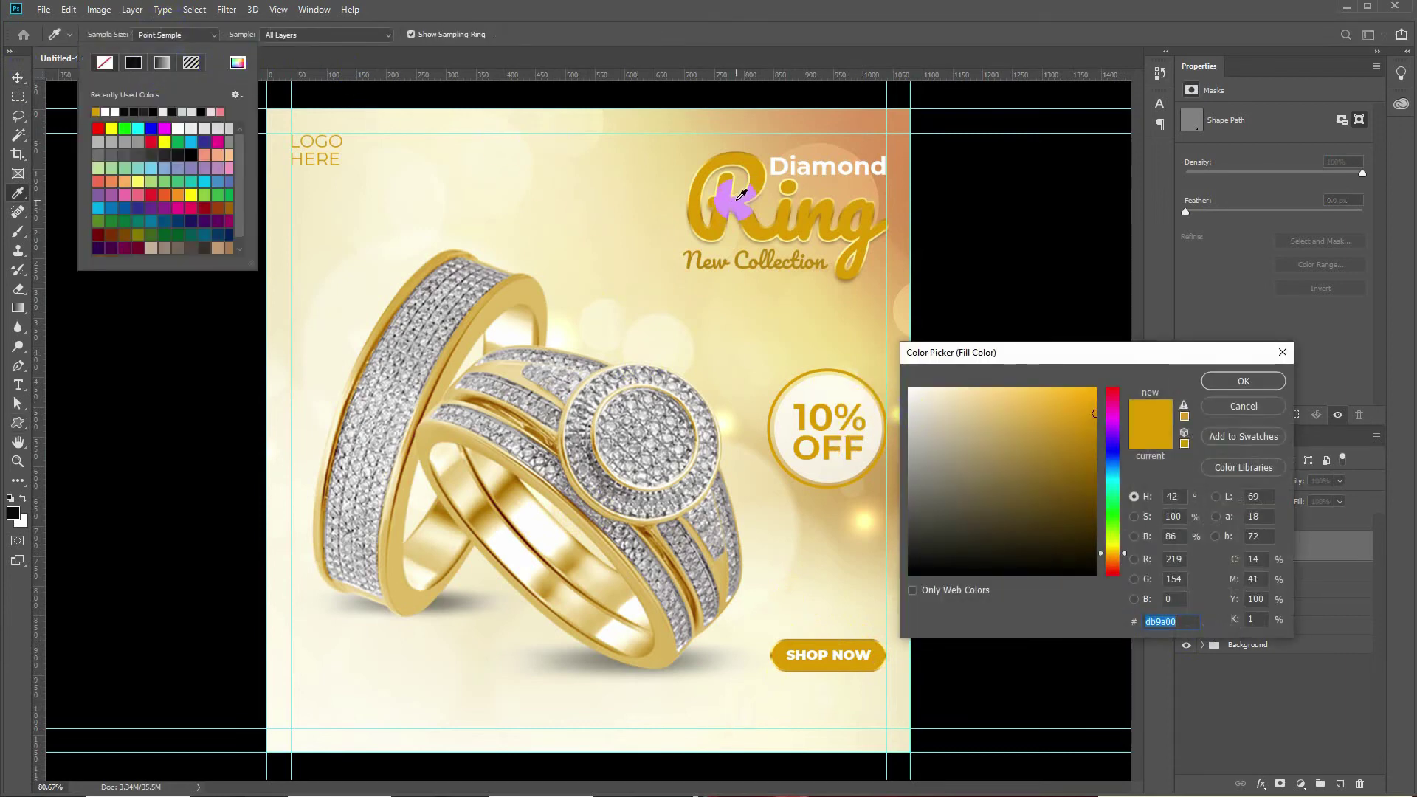
{"action": "key", "text": "Return"}
{"action": "left_click", "coordinate": [735, 199]}
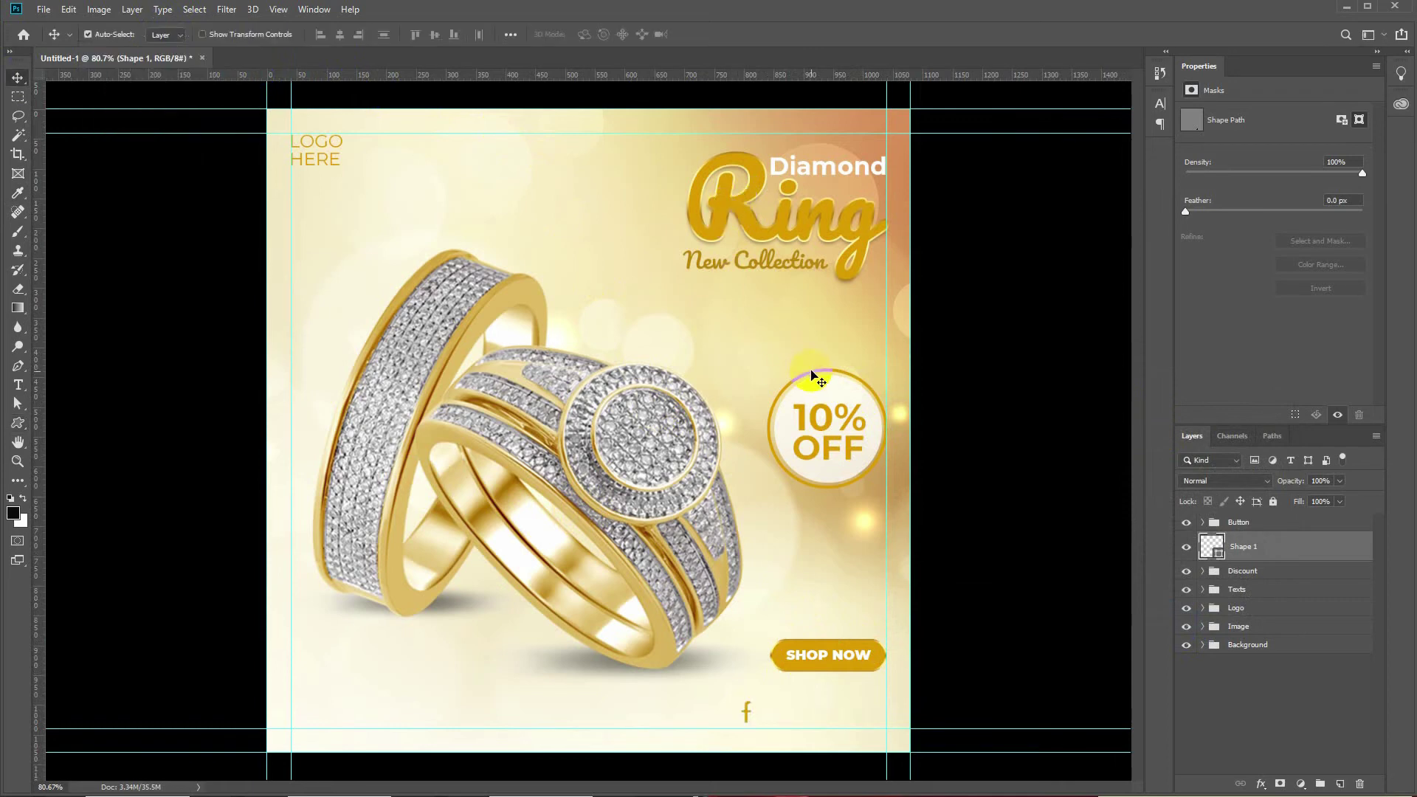
{"action": "left_click", "coordinate": [220, 33]}
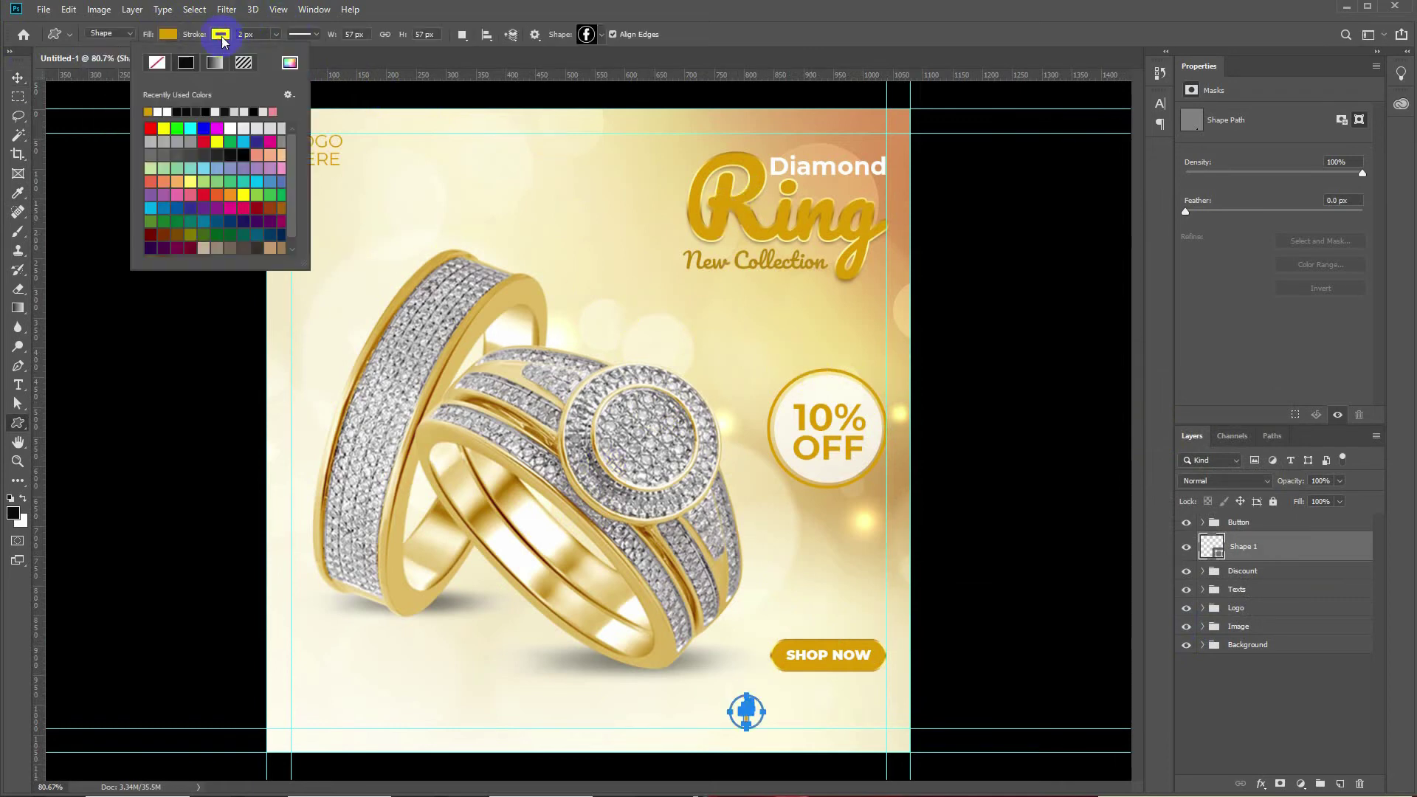
{"action": "left_click", "coordinate": [289, 62]}
{"action": "left_click", "coordinate": [730, 199]}
{"action": "key", "text": "Return"}
- Nudge the Facebook icon into place below the SHOP NOW button
{"action": "left_click", "coordinate": [22, 82]}
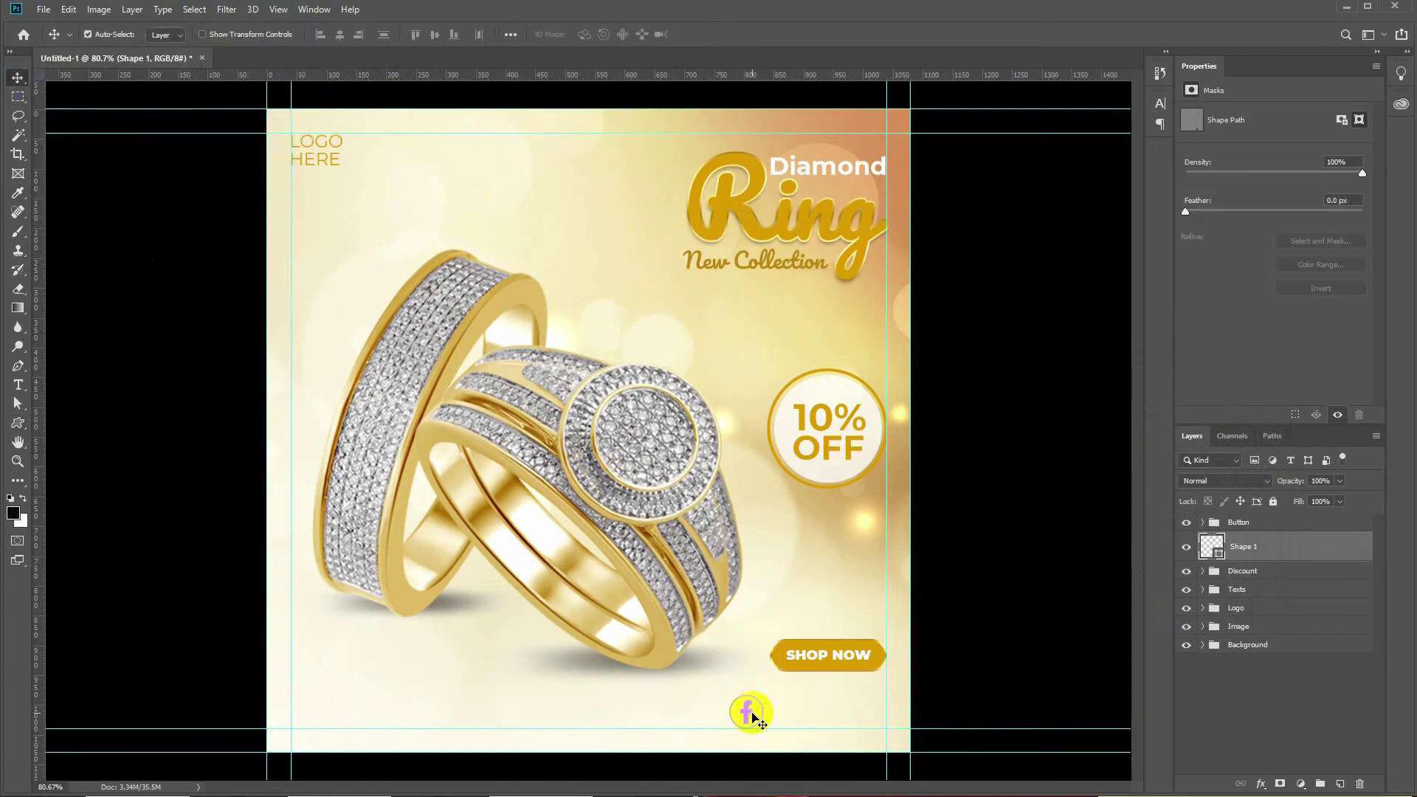
{"action": "left_click_drag", "start_coordinate": [747, 717], "coordinate": [749, 713]}
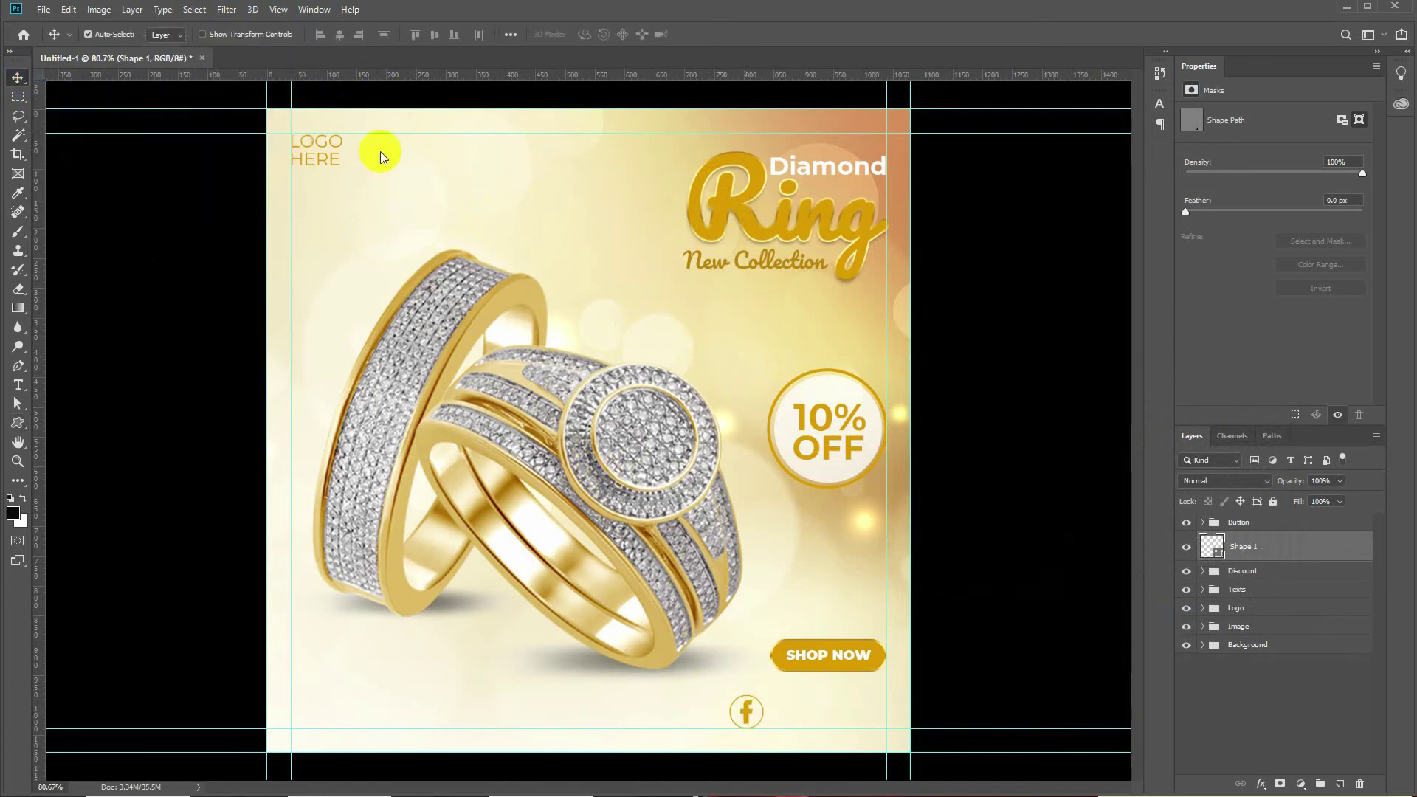
{"action": "left_click", "coordinate": [276, 10]}
- Add guides from the Facebook icon and draw a circular Twitter icon to its right
{"action": "left_click", "coordinate": [315, 433]}
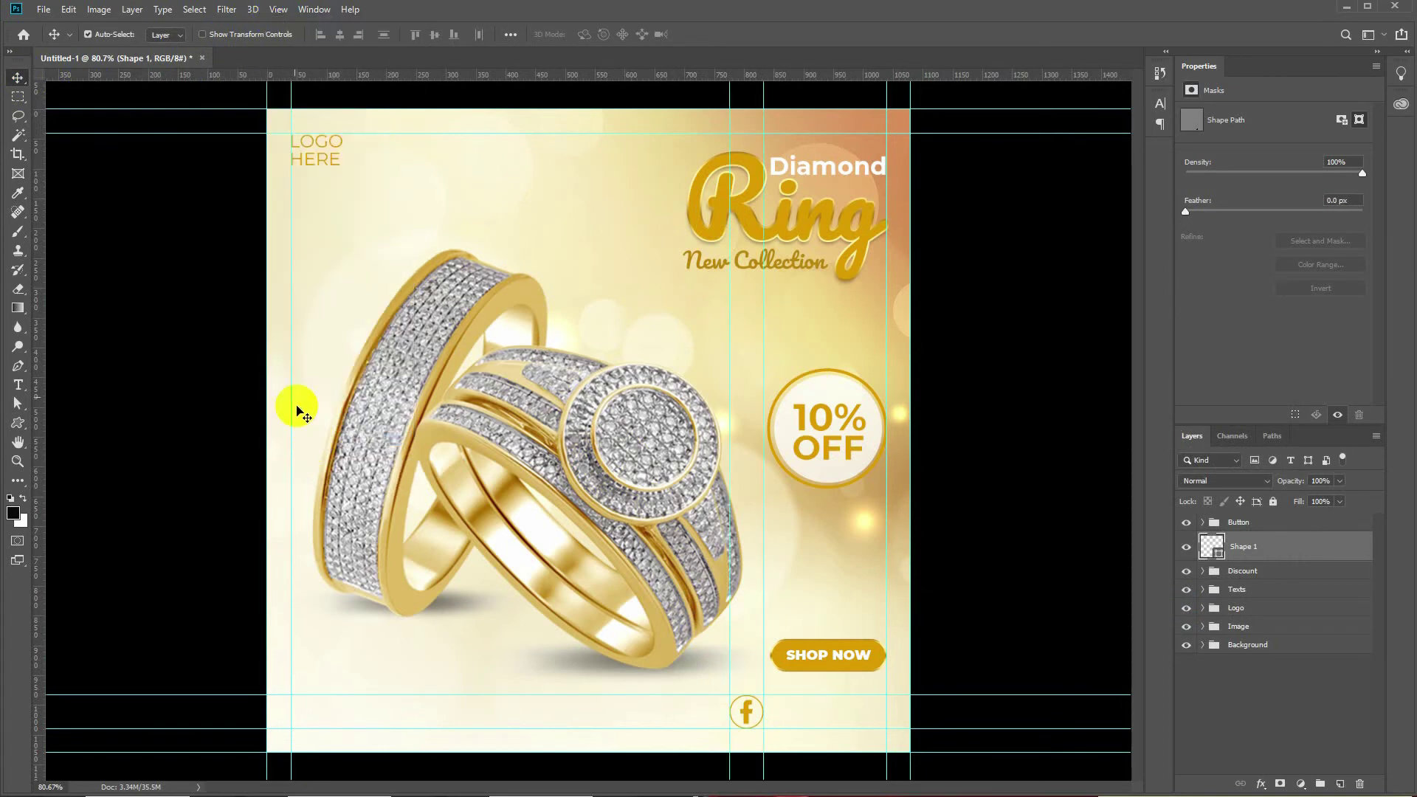
{"action": "left_click", "coordinate": [18, 422]}
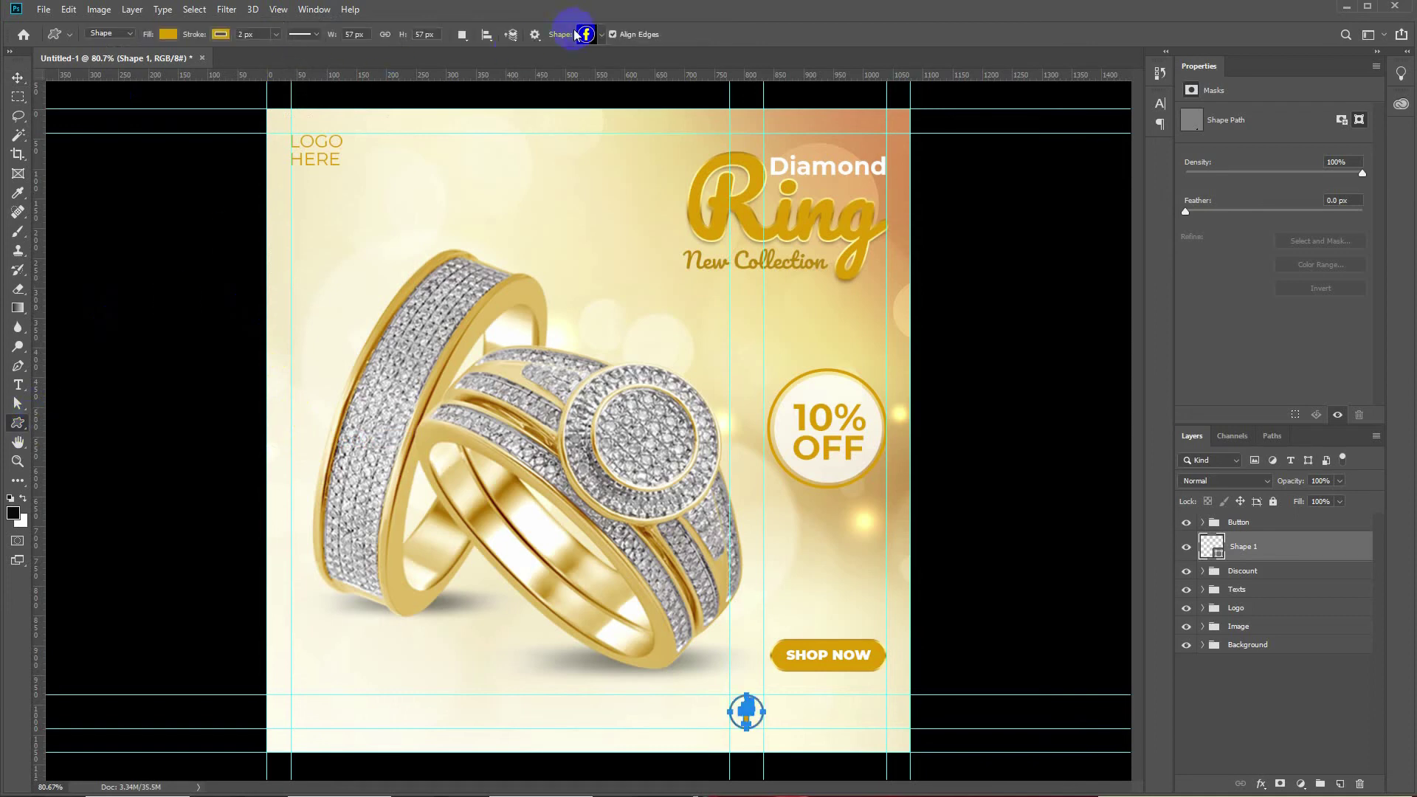
{"action": "left_click", "coordinate": [601, 34]}
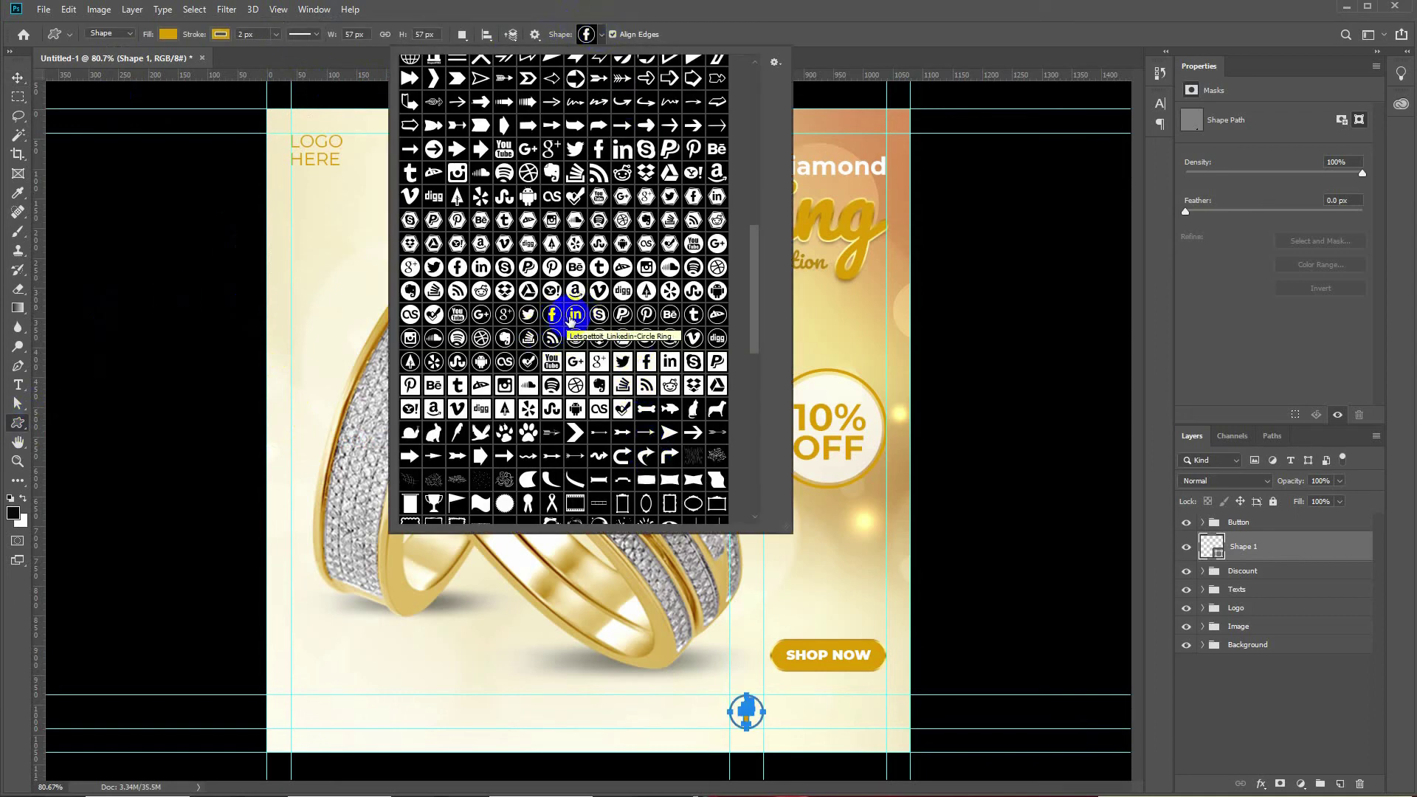
{"action": "double_click", "coordinate": [529, 314]}
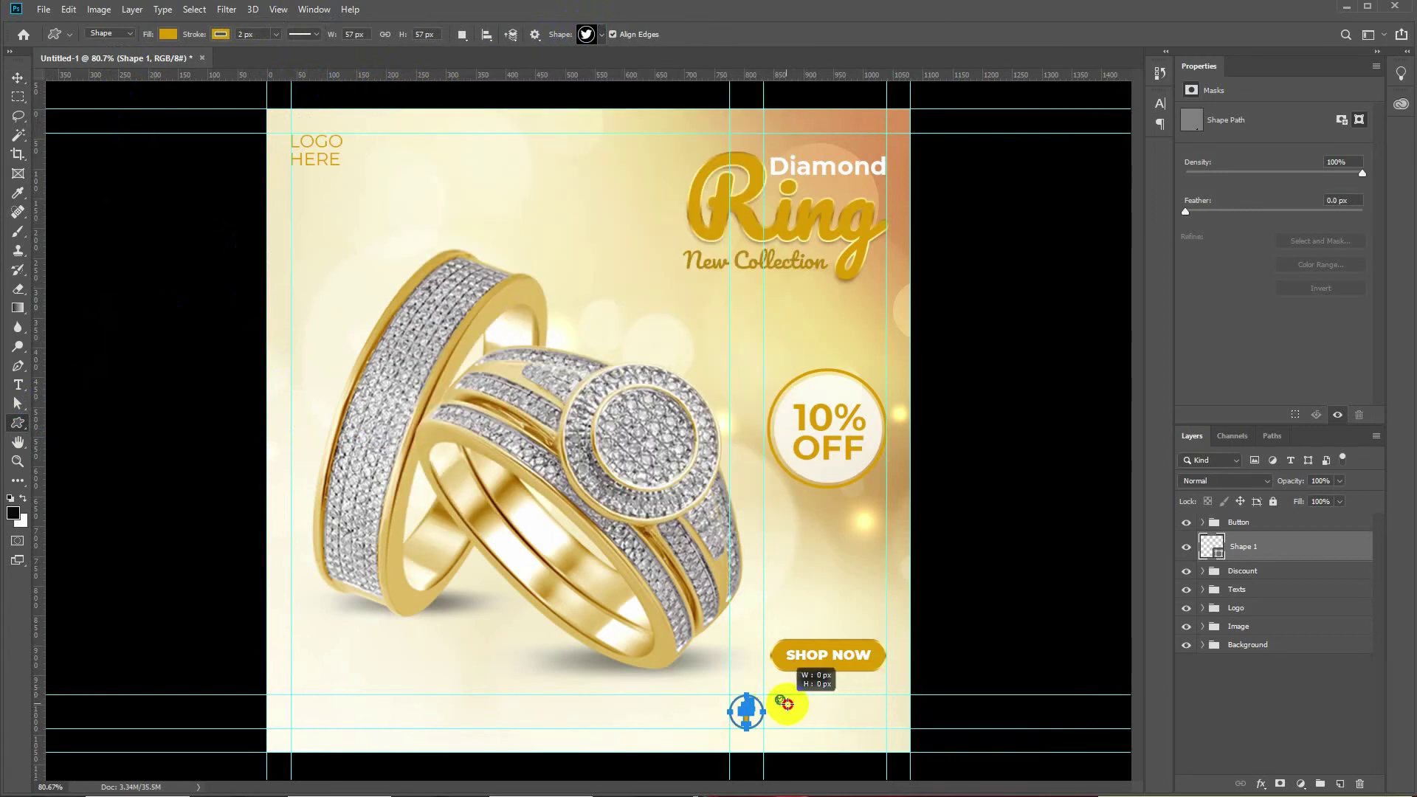
{"action": "left_click_drag", "start_coordinate": [771, 690], "coordinate": [814, 732]}
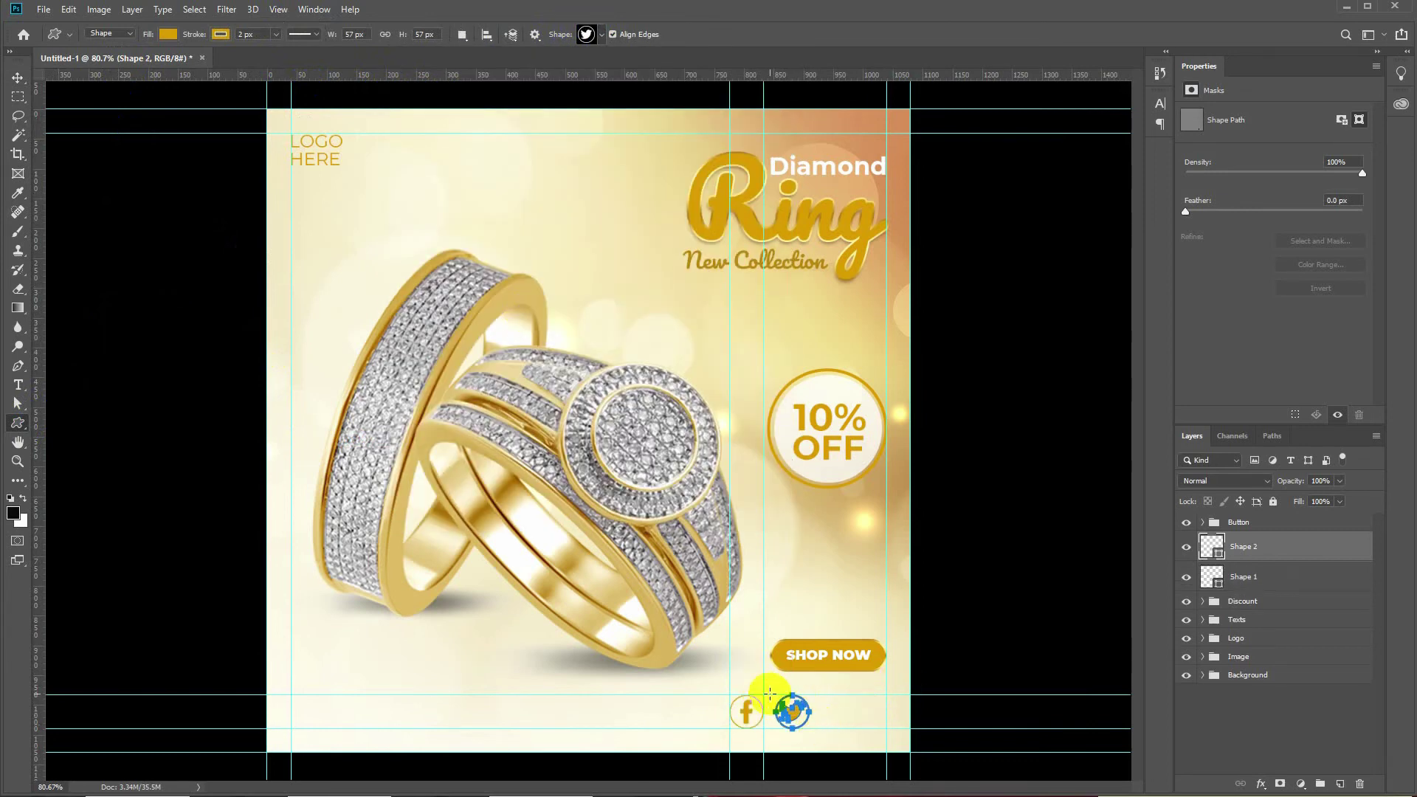
{"action": "key", "text": "v"}
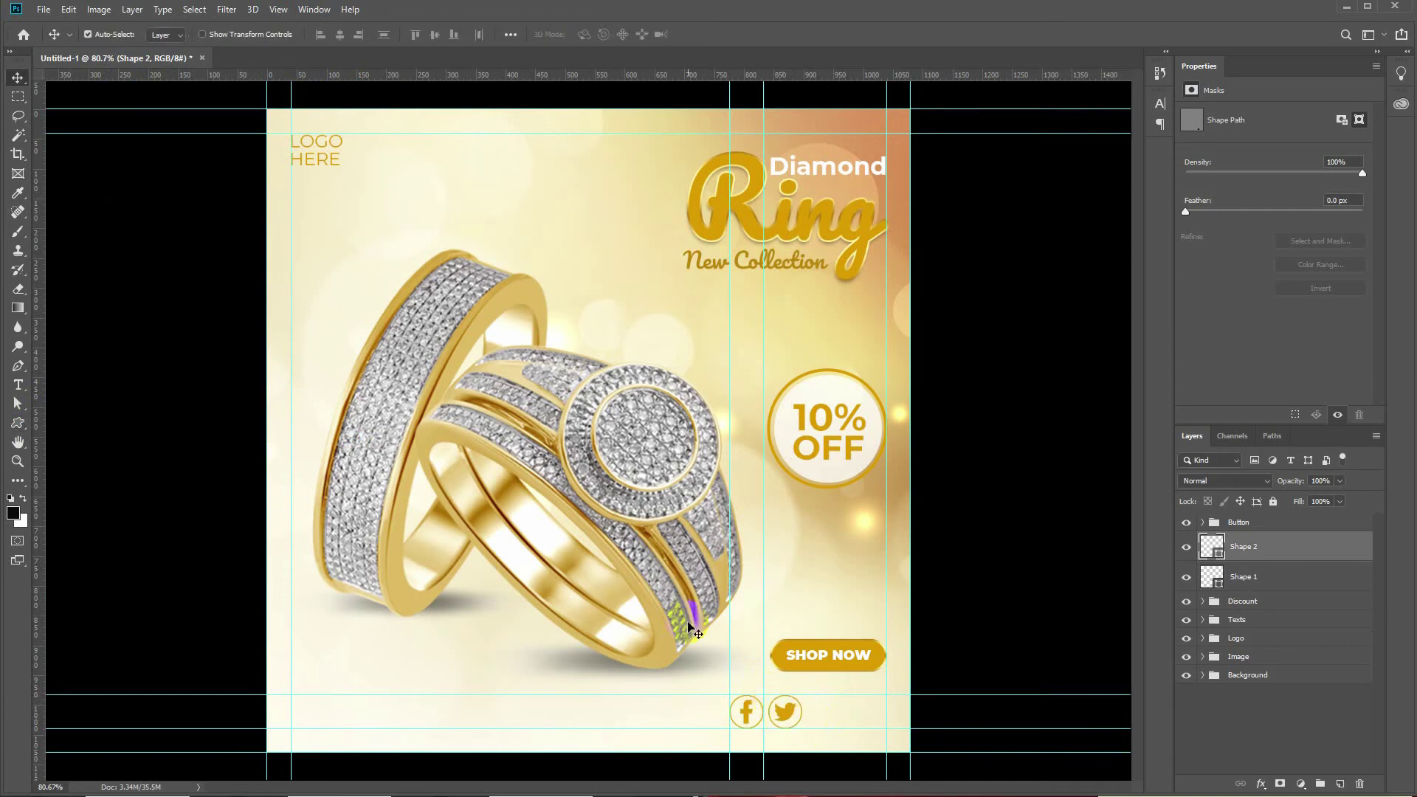
- Draw a circular LinkedIn icon to the right of Twitter
{"action": "left_click", "coordinate": [18, 423]}
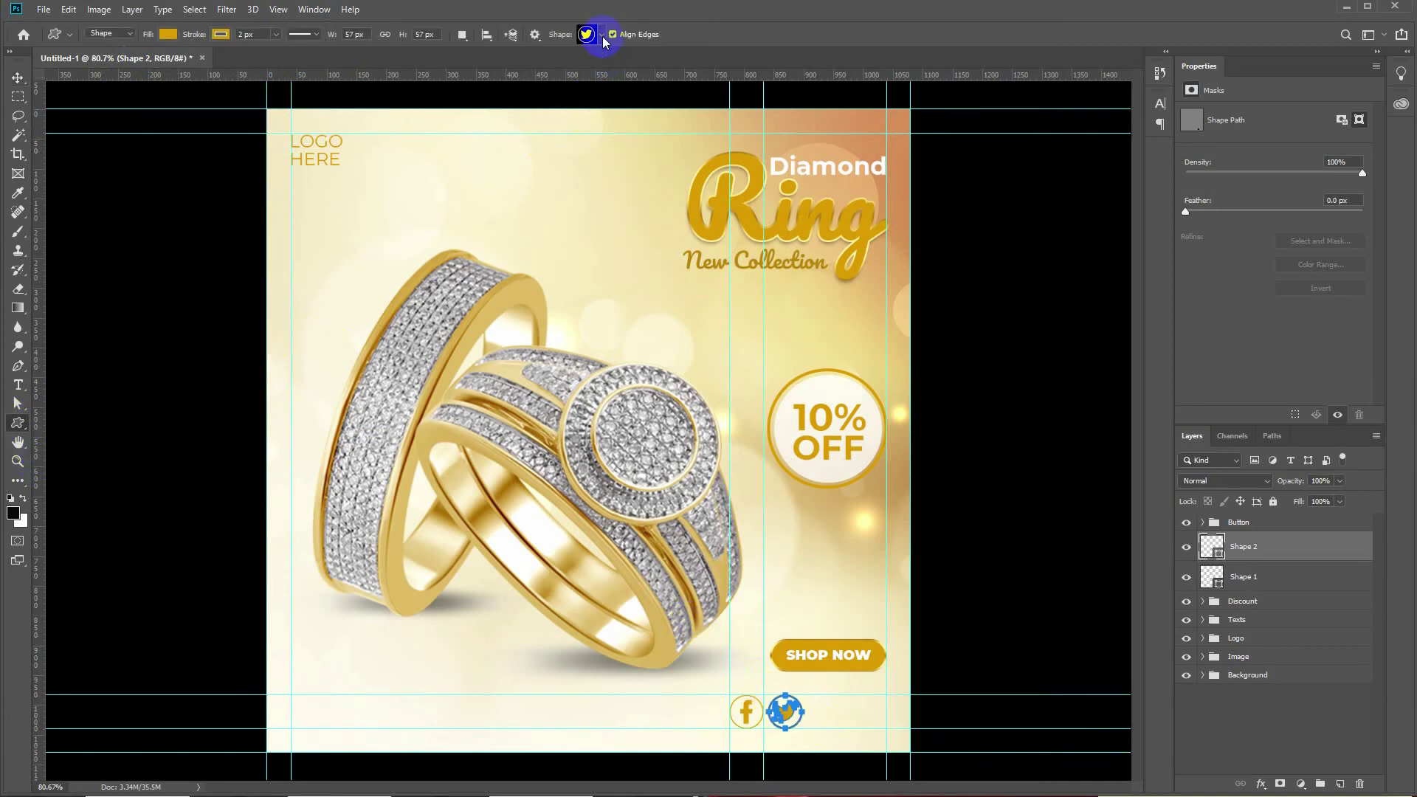
{"action": "left_click", "coordinate": [596, 35]}
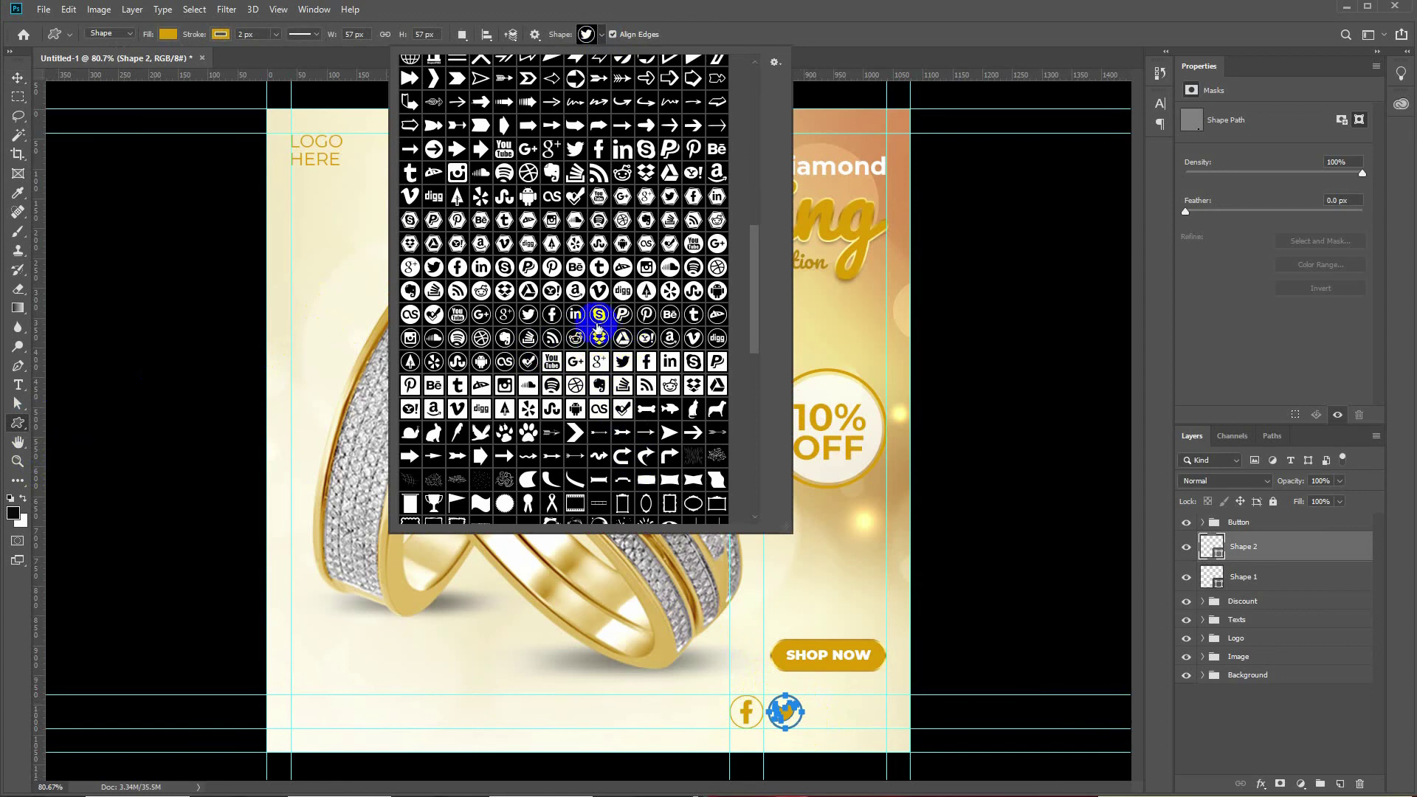
{"action": "double_click", "coordinate": [576, 315]}
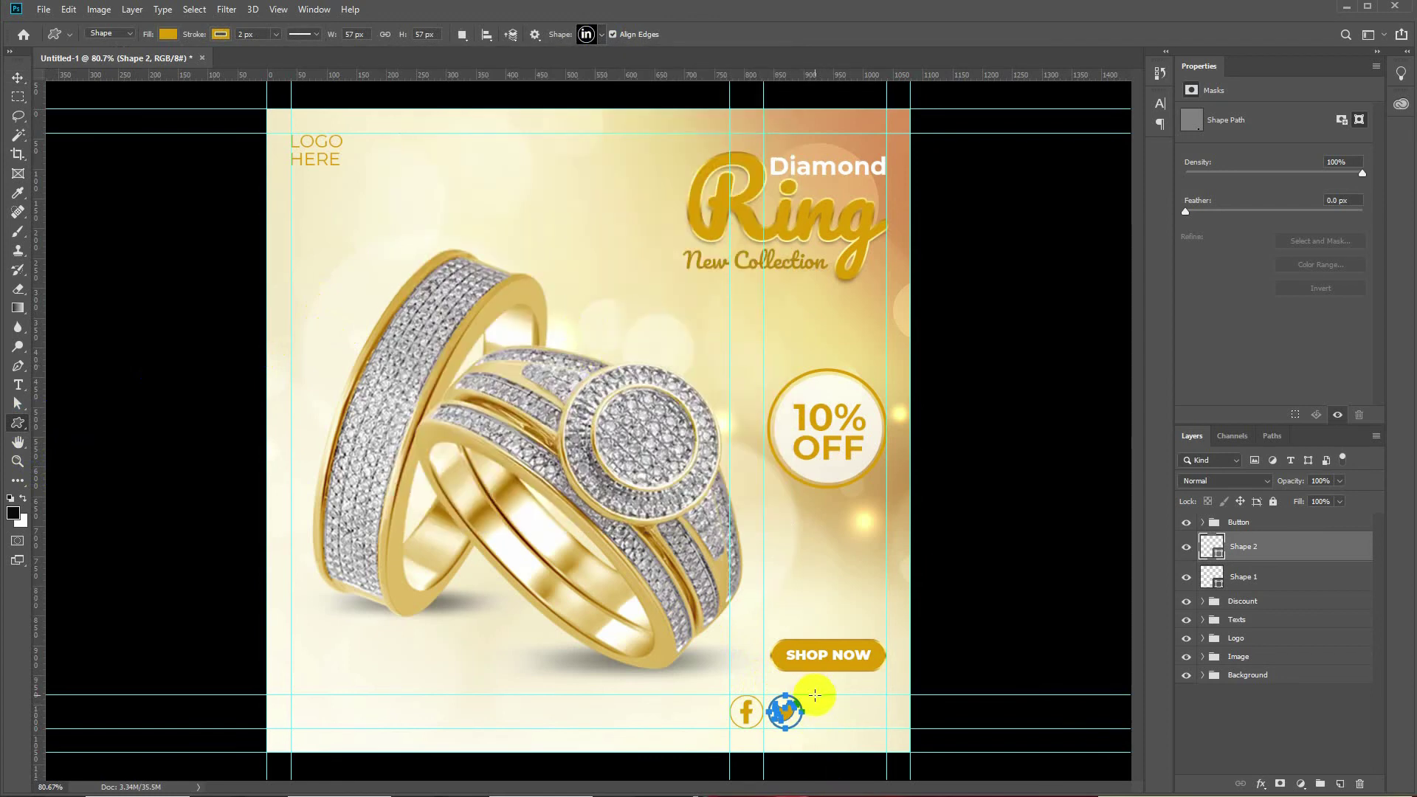
{"action": "left_click_drag", "start_coordinate": [814, 694], "coordinate": [850, 728]}
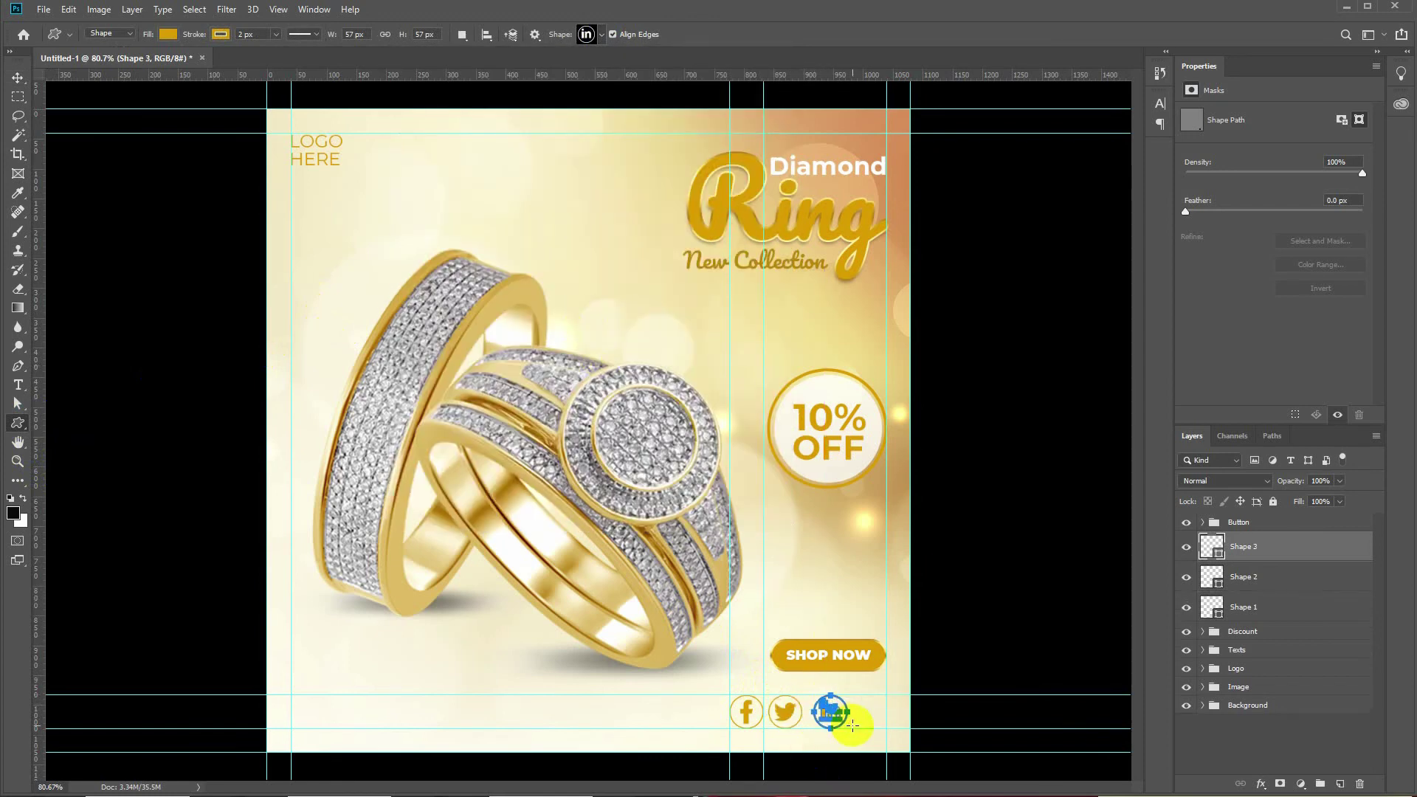
{"action": "key", "text": "v"}
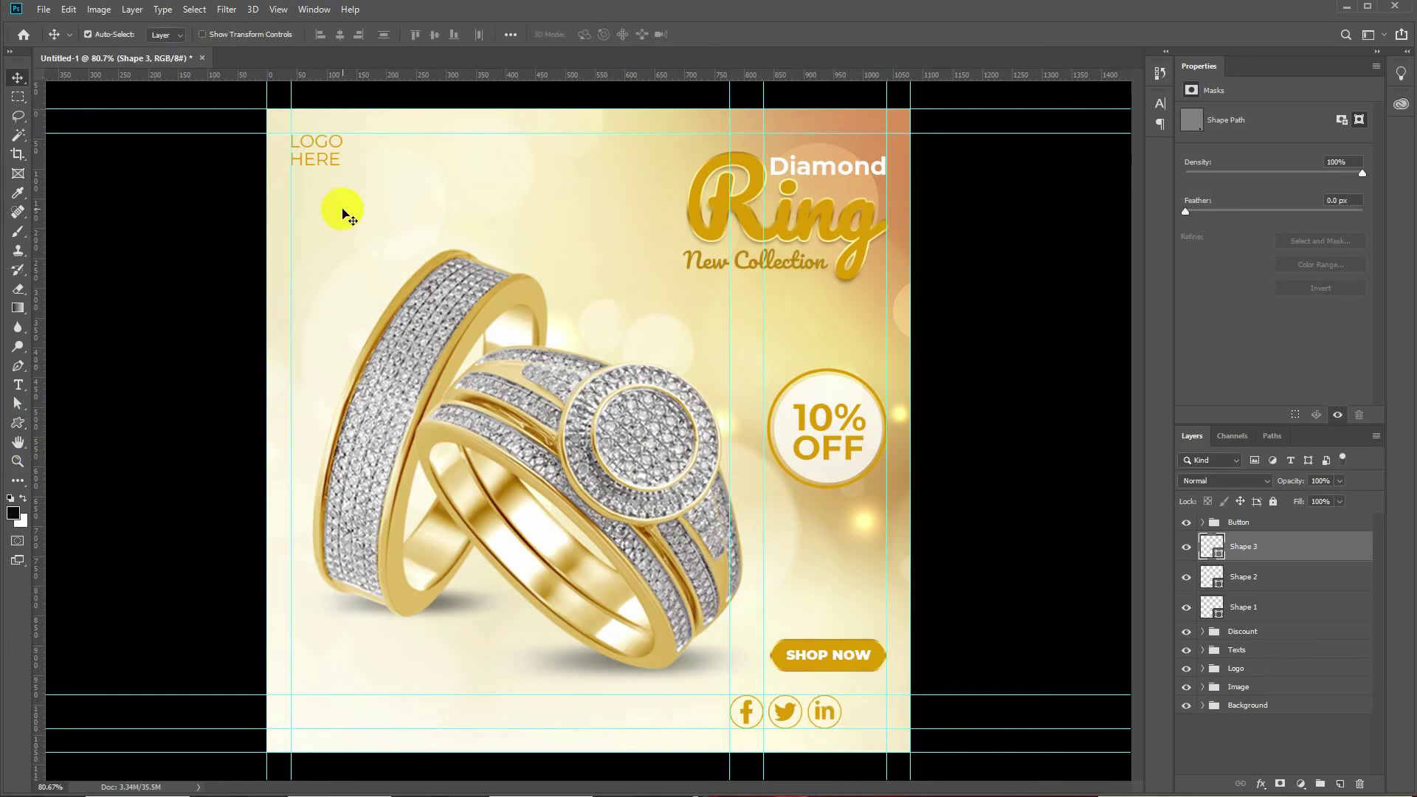
- Draw a circular Behance icon to the right of LinkedIn
{"action": "key", "text": "u"}
{"action": "left_click", "coordinate": [598, 34]}
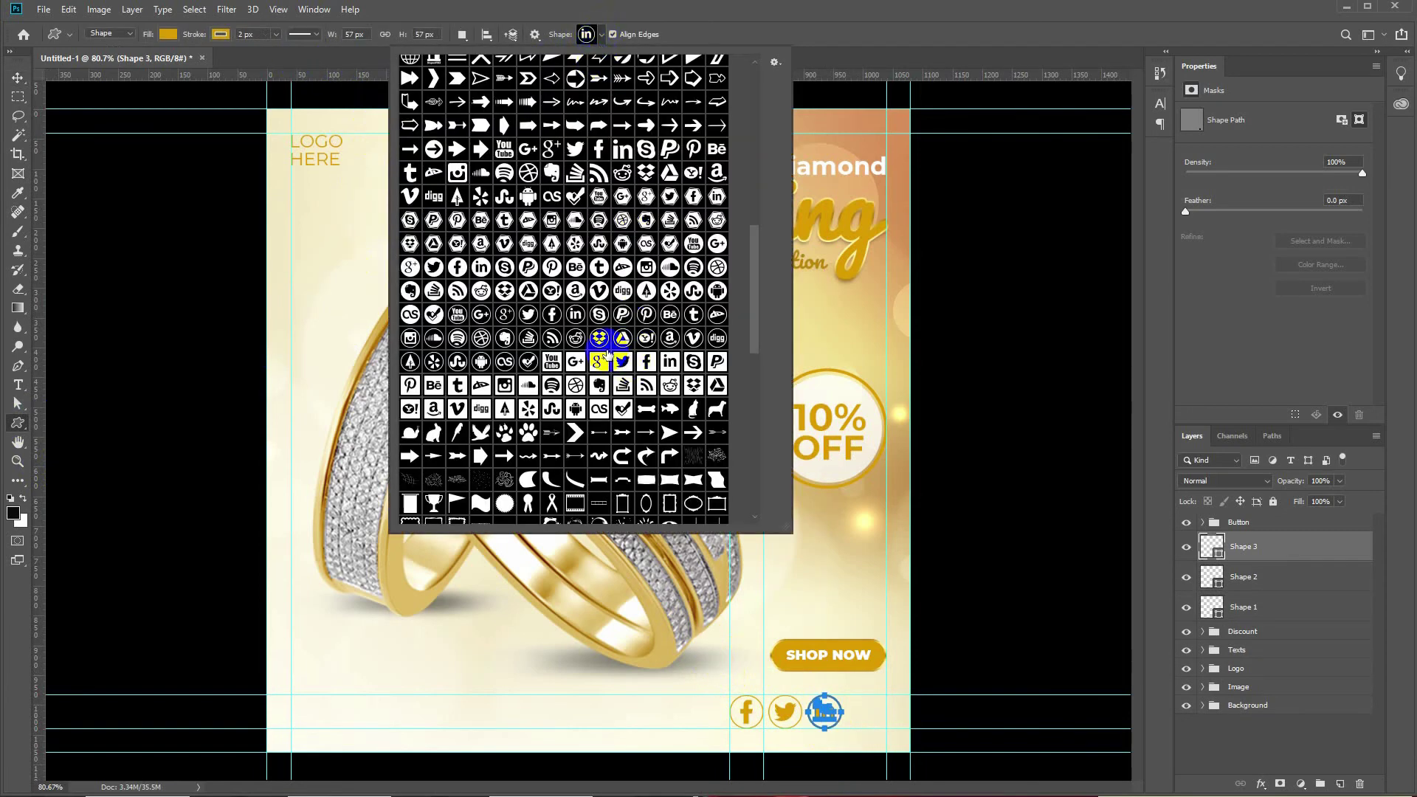
{"action": "left_click", "coordinate": [670, 315]}
{"action": "left_click", "coordinate": [670, 315]}
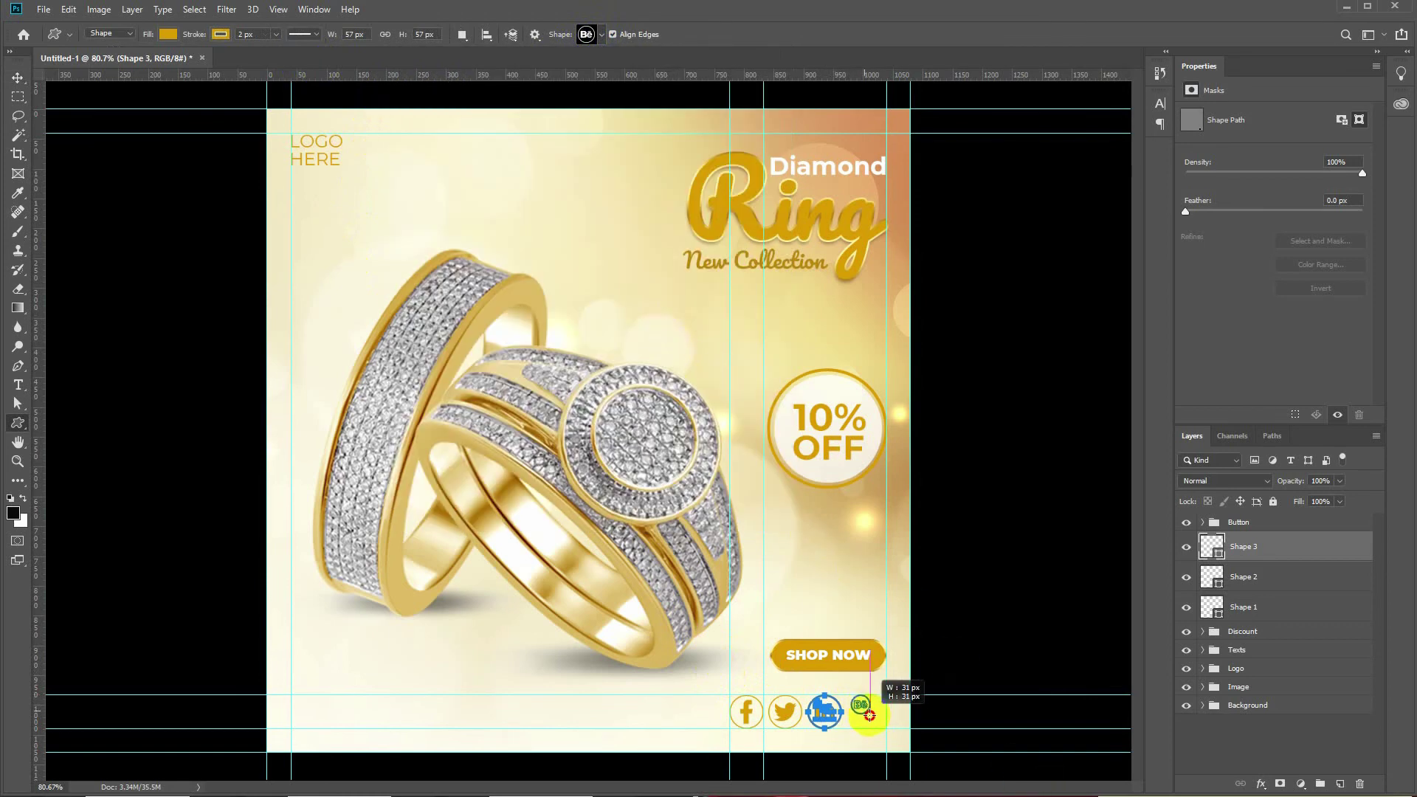
{"action": "left_click_drag", "start_coordinate": [849, 692], "coordinate": [888, 732]}
{"action": "left_click", "coordinate": [18, 77]}
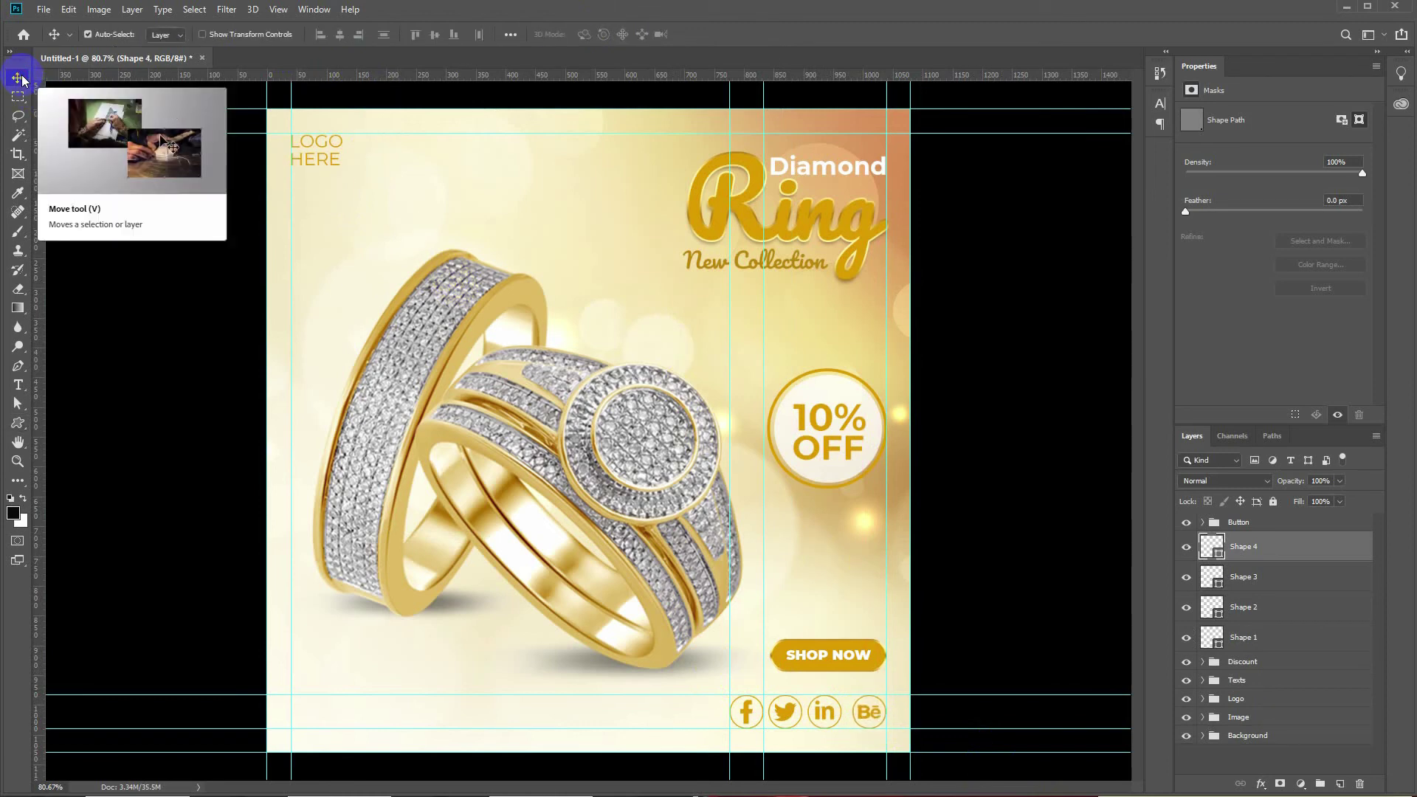
{"action": "left_click", "coordinate": [1346, 760]}
- Raise Shape 1–4, distribute their horizontal centres evenly, and group them as Social
{"action": "left_click", "coordinate": [1253, 635], "text": "shift"}
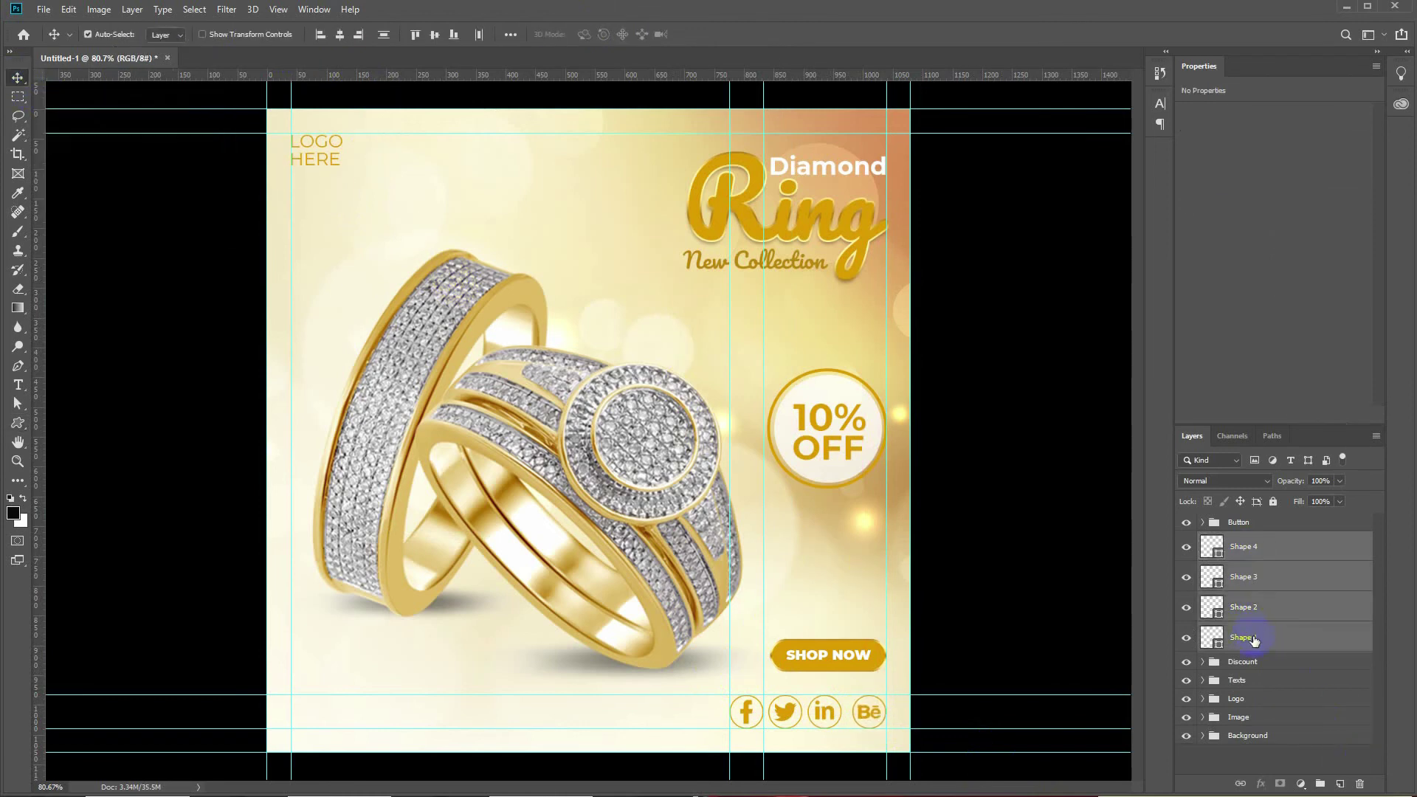
{"action": "left_click_drag", "start_coordinate": [1257, 546], "coordinate": [1260, 521]}
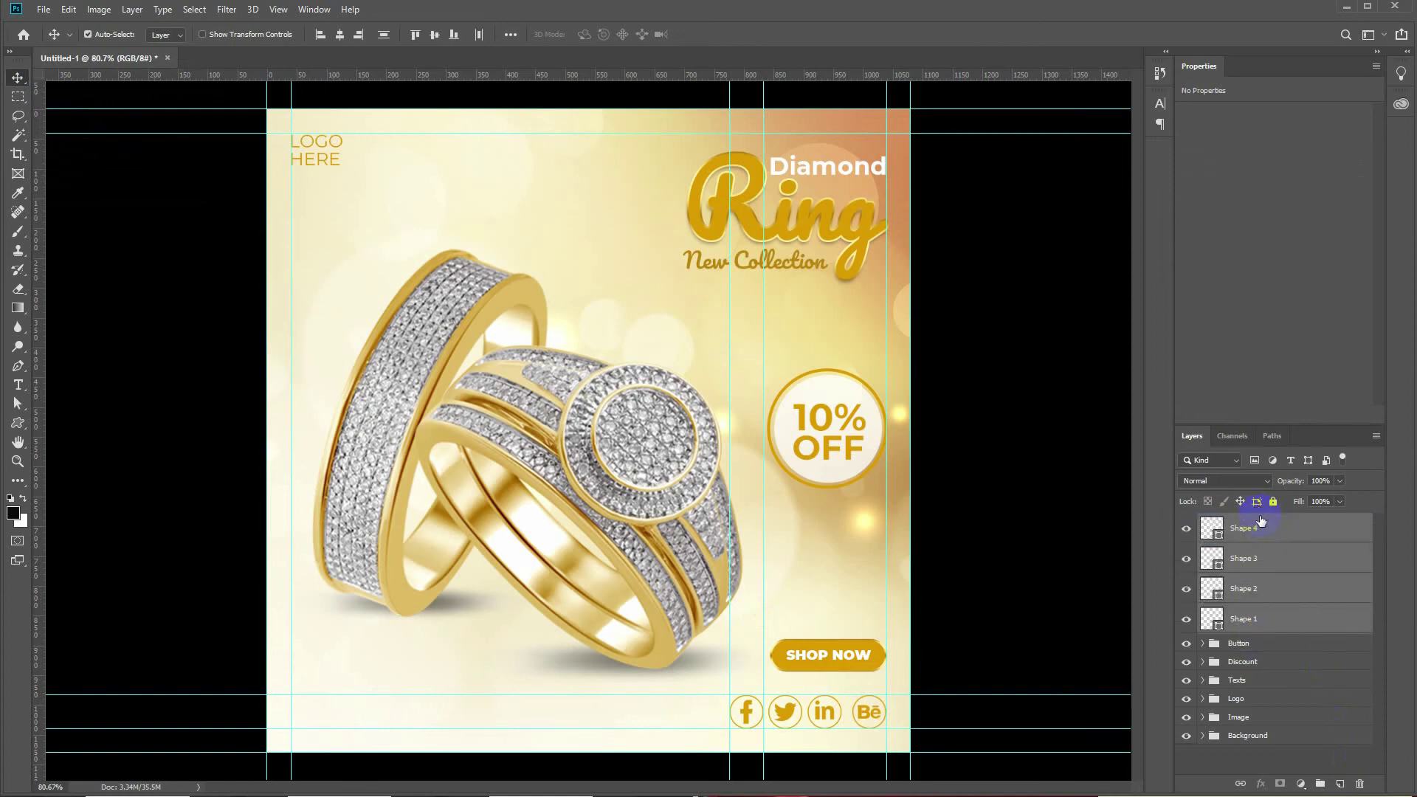
{"action": "left_click", "coordinate": [510, 34]}
{"action": "left_click", "coordinate": [556, 122]}
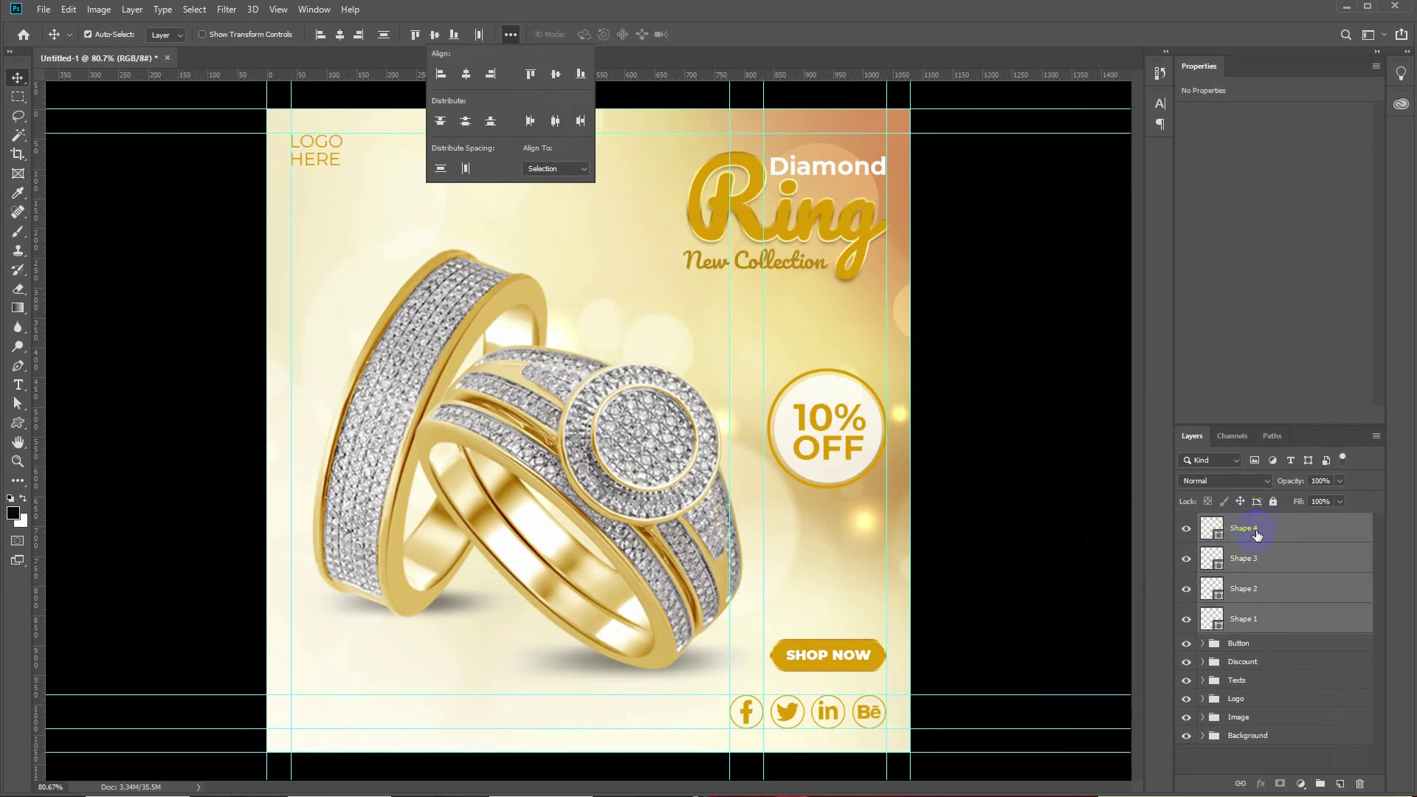
{"action": "key", "text": "ctrl+g"}
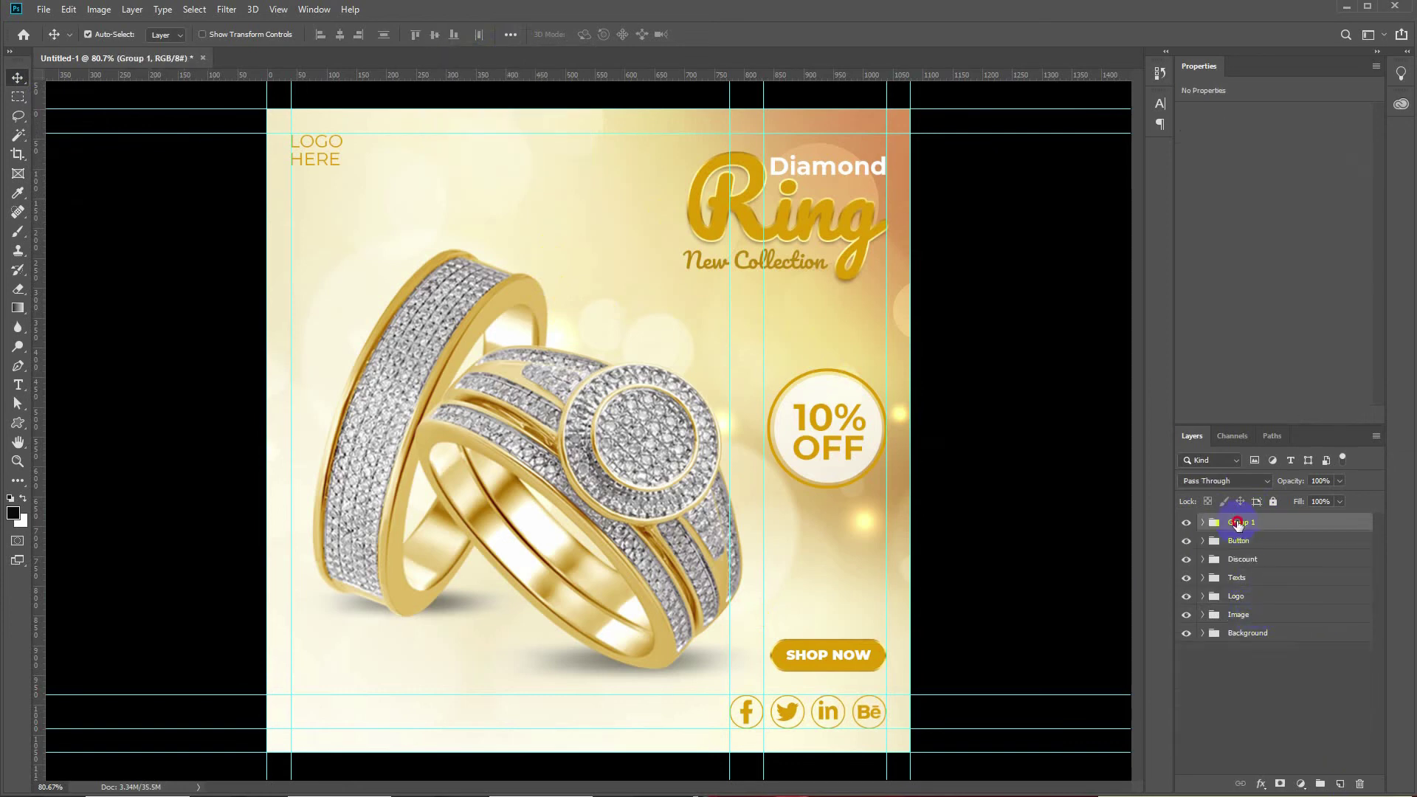
{"action": "type", "text": "Social"}
{"action": "key", "text": "Return"}
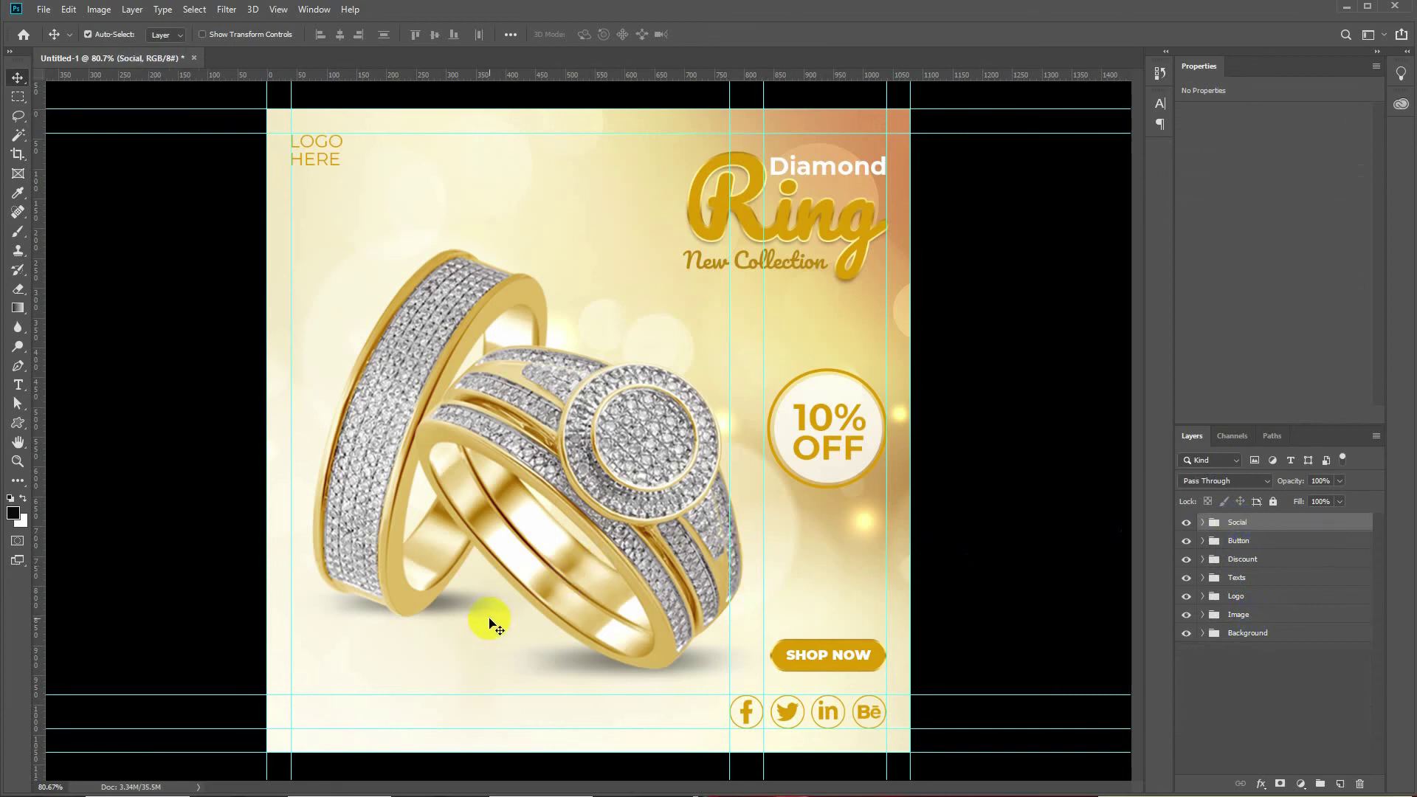
{"action": "key", "text": "t"}
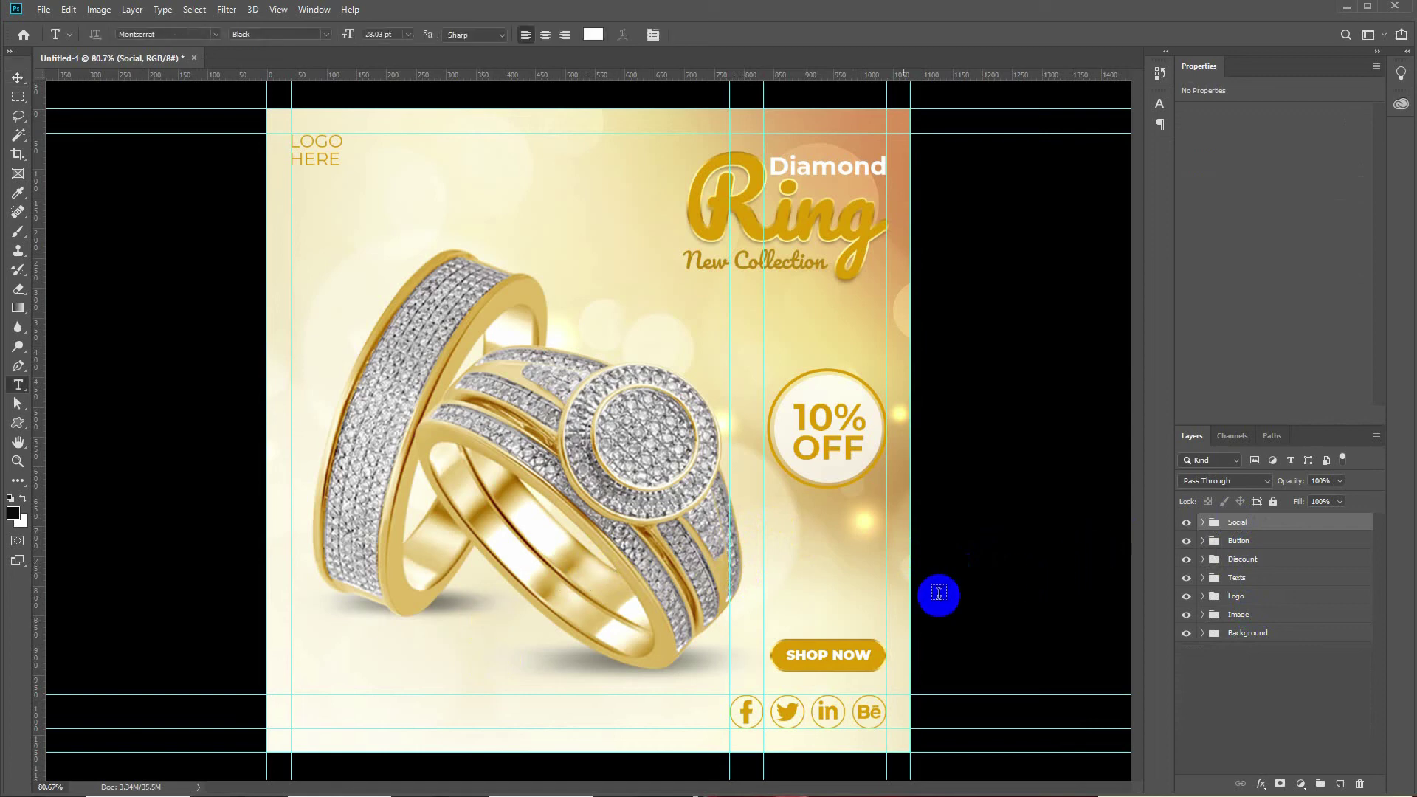
- Add the placeholder phone number at bottom-left in Bold, coloured with the button gold
{"action": "left_click", "coordinate": [292, 689]}
{"action": "left_click", "coordinate": [325, 34]}
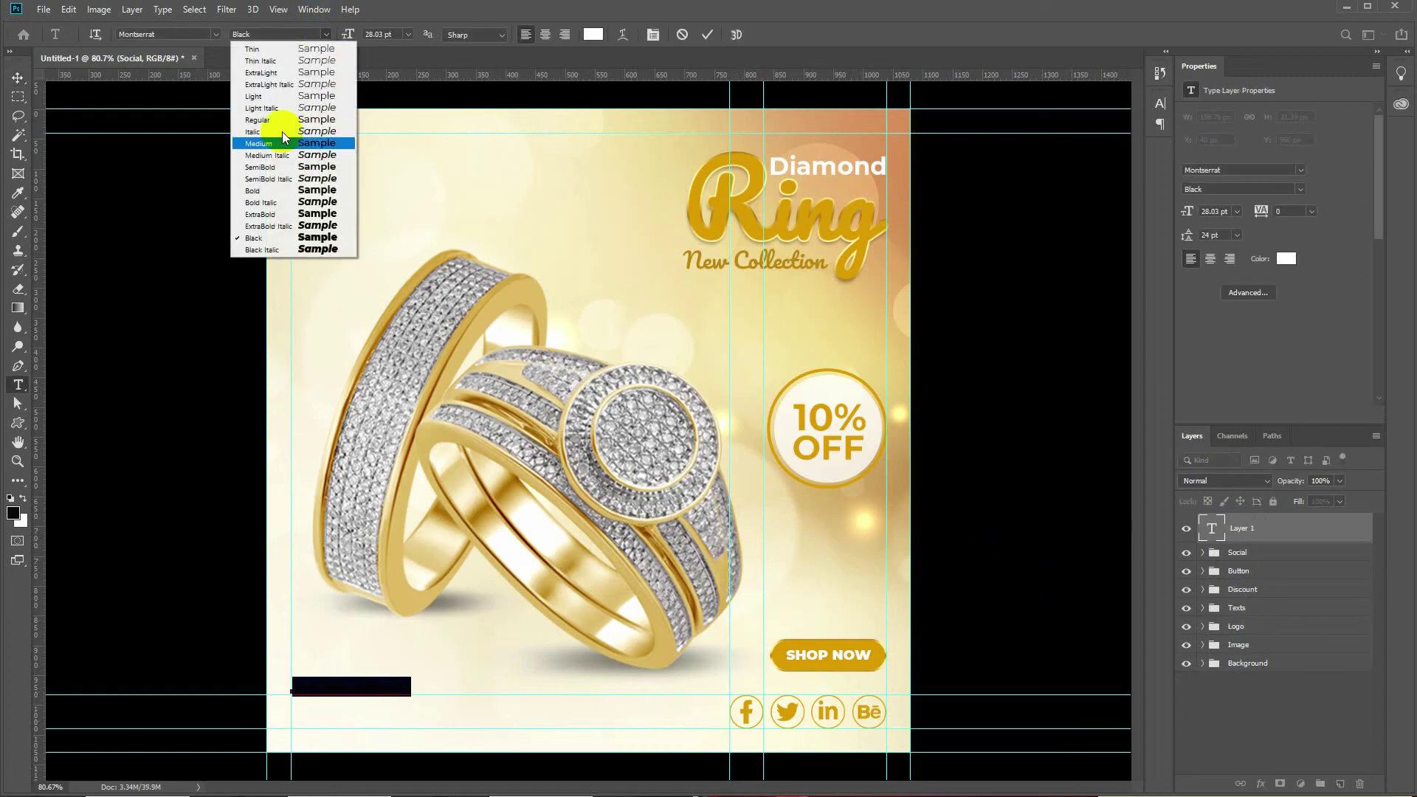
{"action": "left_click", "coordinate": [252, 190]}
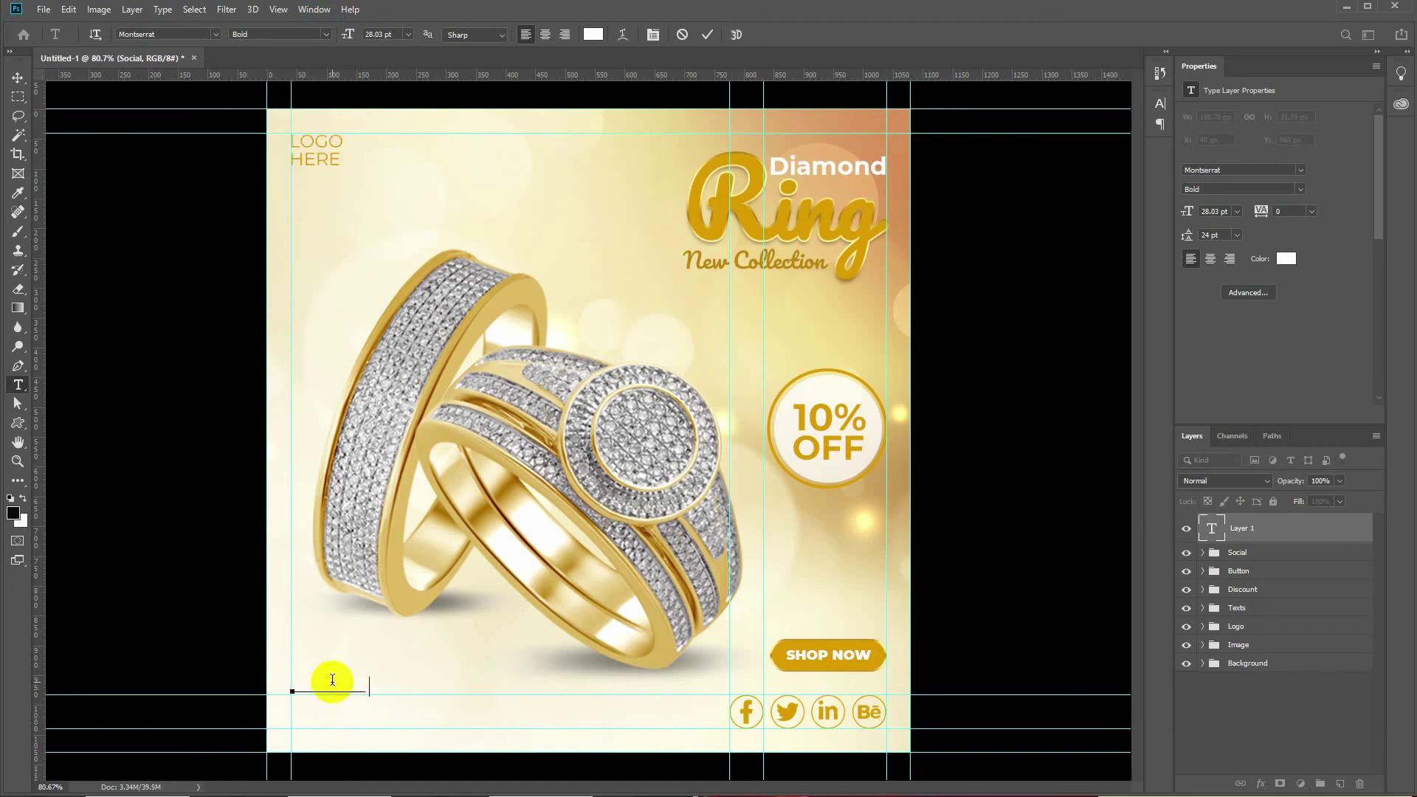
{"action": "triple_click", "coordinate": [332, 680]}
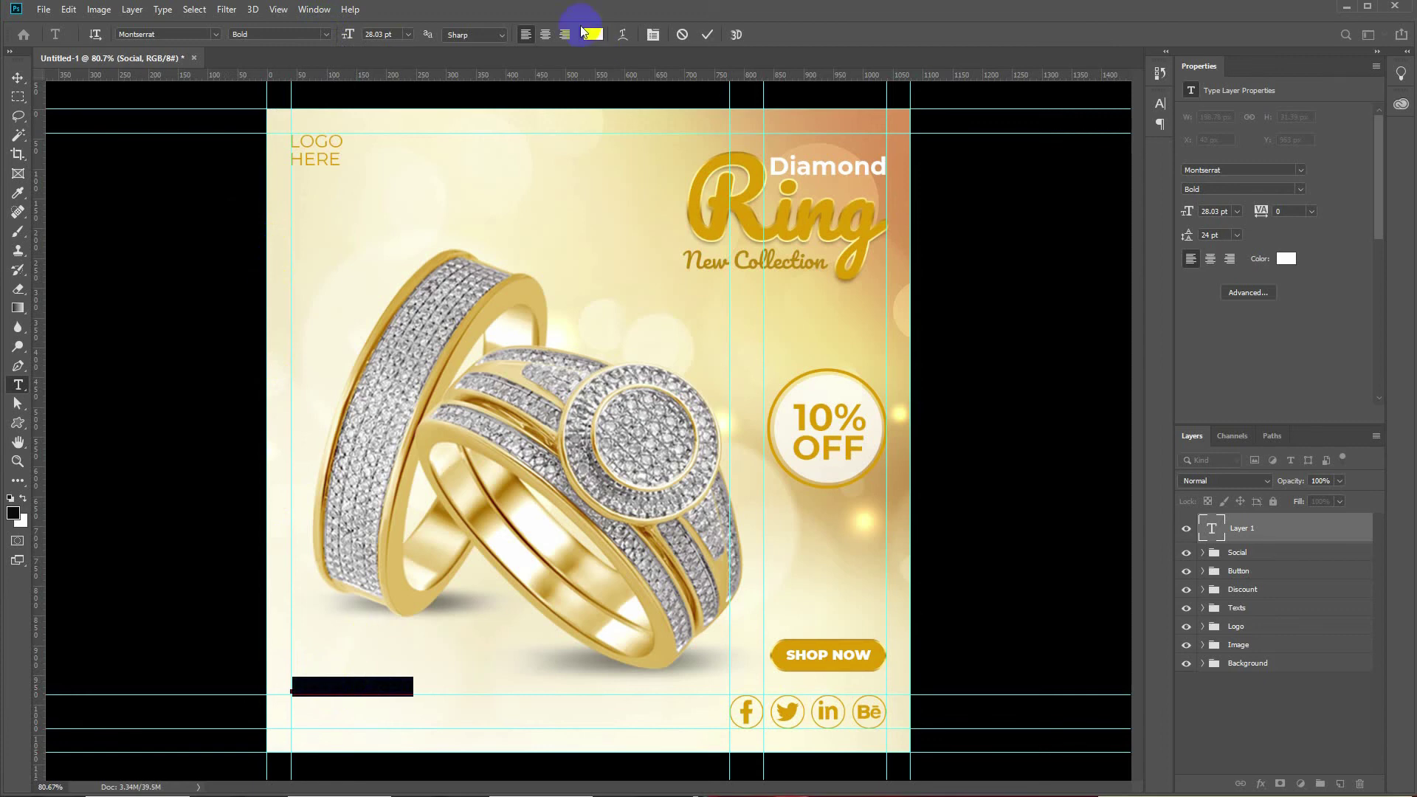
{"action": "left_click", "coordinate": [593, 34]}
{"action": "left_click", "coordinate": [781, 652]}
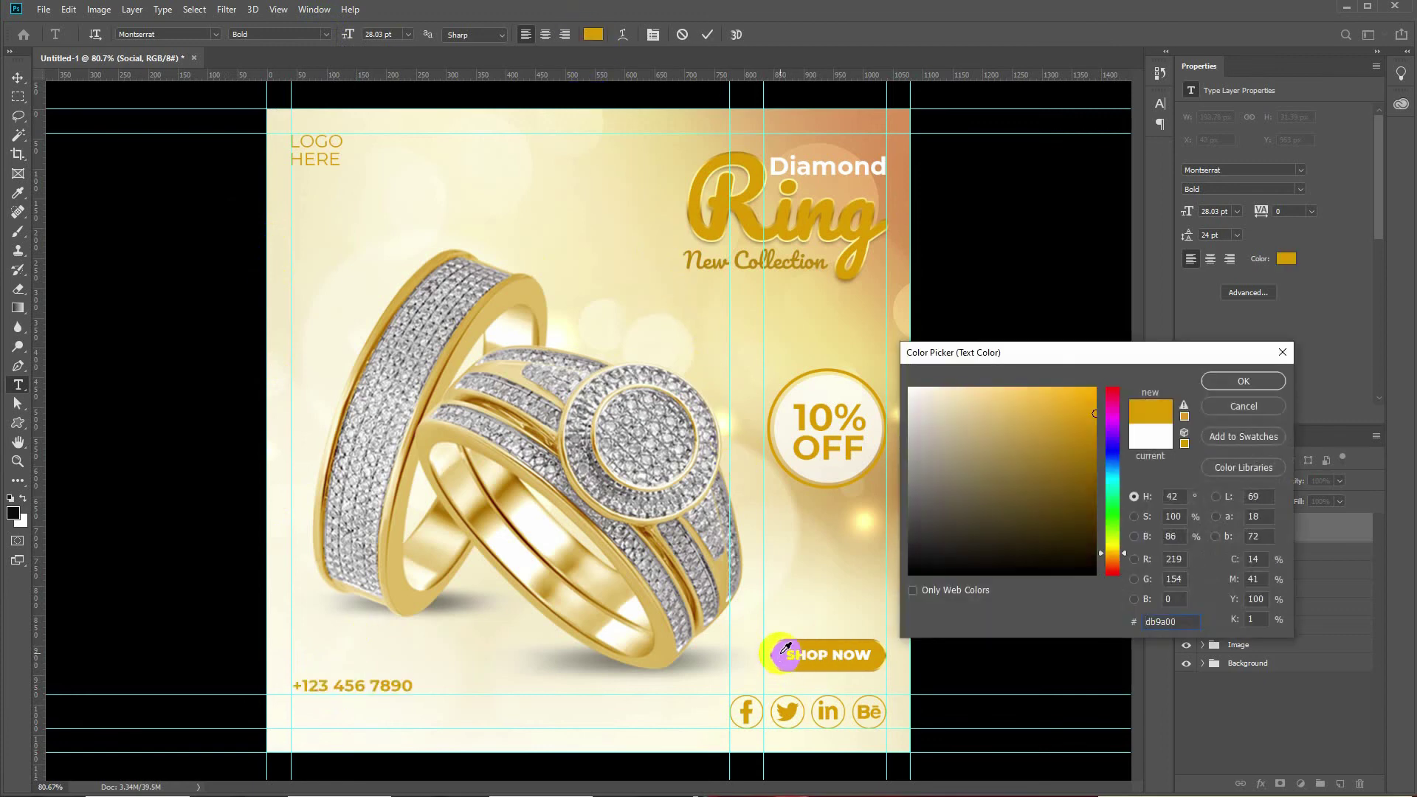
{"action": "key", "text": "Return"}
{"action": "key", "text": "ctrl+Return"}
- Enlarge the phone number to 43.66 pt and nudge it left and down
{"action": "key", "text": "ctrl+t"}
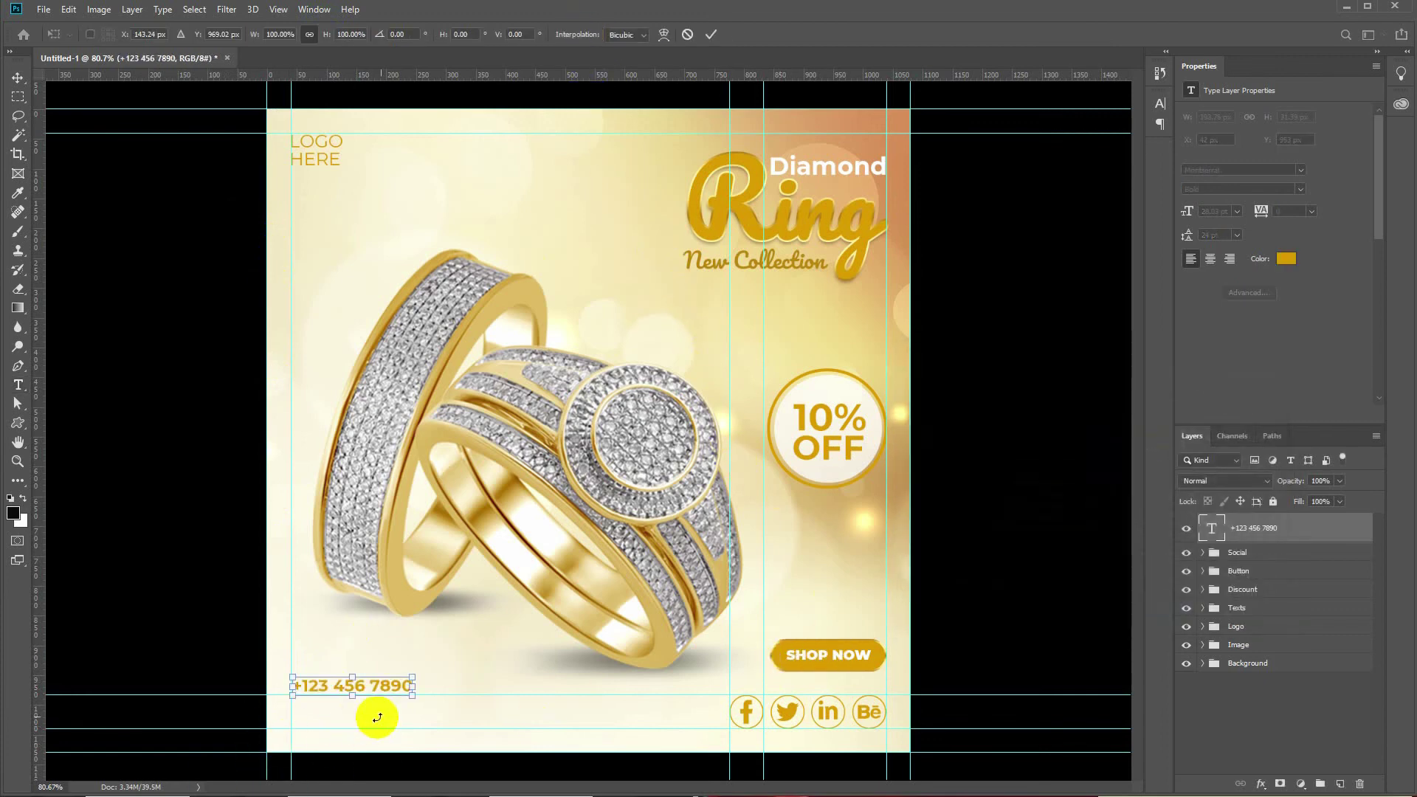
{"action": "left_click_drag", "start_coordinate": [413, 695], "coordinate": [472, 714]}
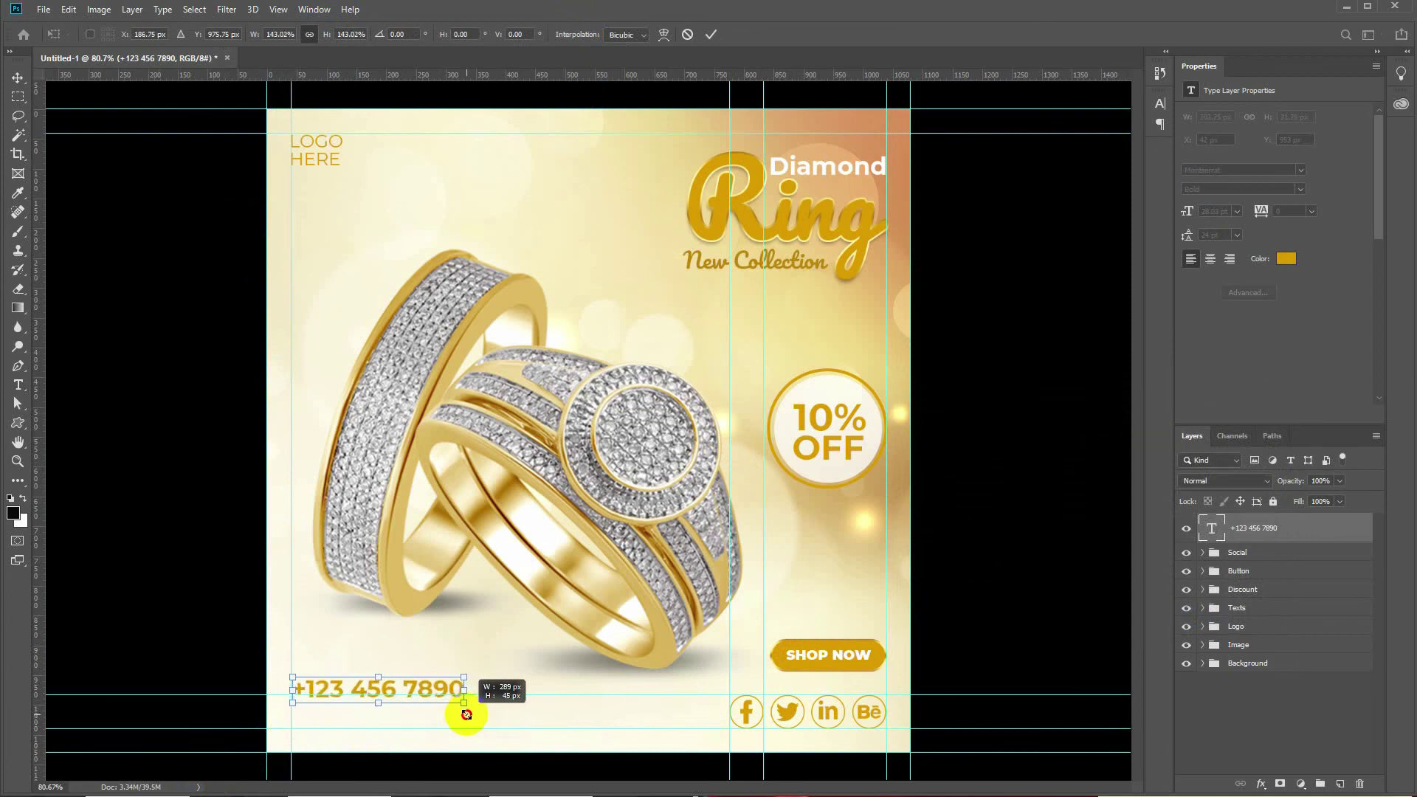
{"action": "left_click_drag", "start_coordinate": [473, 714], "coordinate": [481, 716]}
{"action": "key", "text": "Return"}
{"action": "left_click", "coordinate": [16, 77]}
{"action": "key", "text": "Left"}
{"action": "key", "text": "Left"}
{"action": "key", "text": "Left"}
{"action": "key", "text": "Down"}
{"action": "key", "text": "Down"}
{"action": "key", "text": "Down"}
{"action": "key", "text": "Down"}
{"action": "key", "text": "Down"}
{"action": "key", "text": "Down"}
{"action": "key", "text": "Down"}
{"action": "key", "text": "Down"}
{"action": "key", "text": "Down"}
{"action": "key", "text": "Down"}
{"action": "key", "text": "Down"}
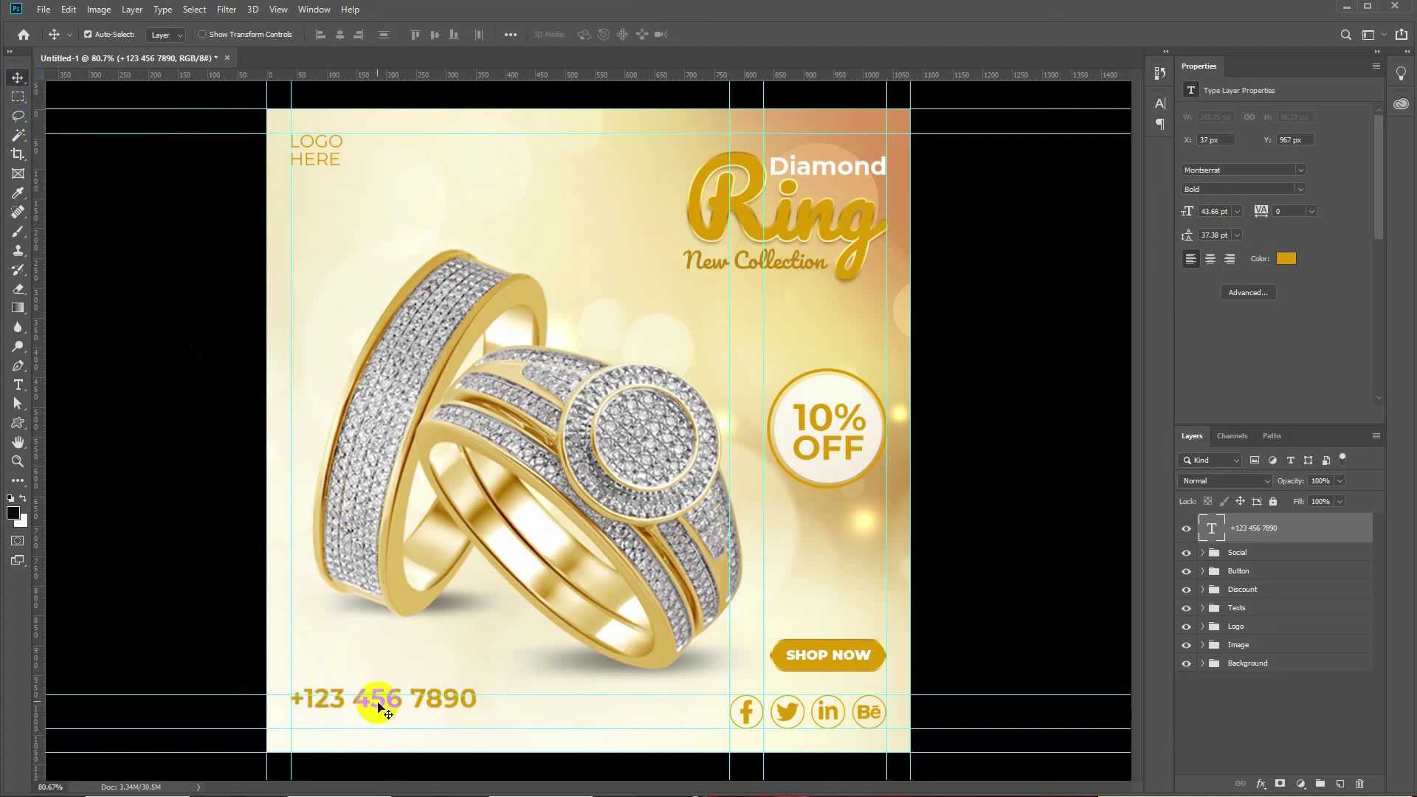
- Undo an accidental duplicate of the phone number and start a text line beneath it
{"action": "left_click_drag", "start_coordinate": [392, 712], "coordinate": [375, 727]}
{"action": "key", "text": "ctrl+z"}
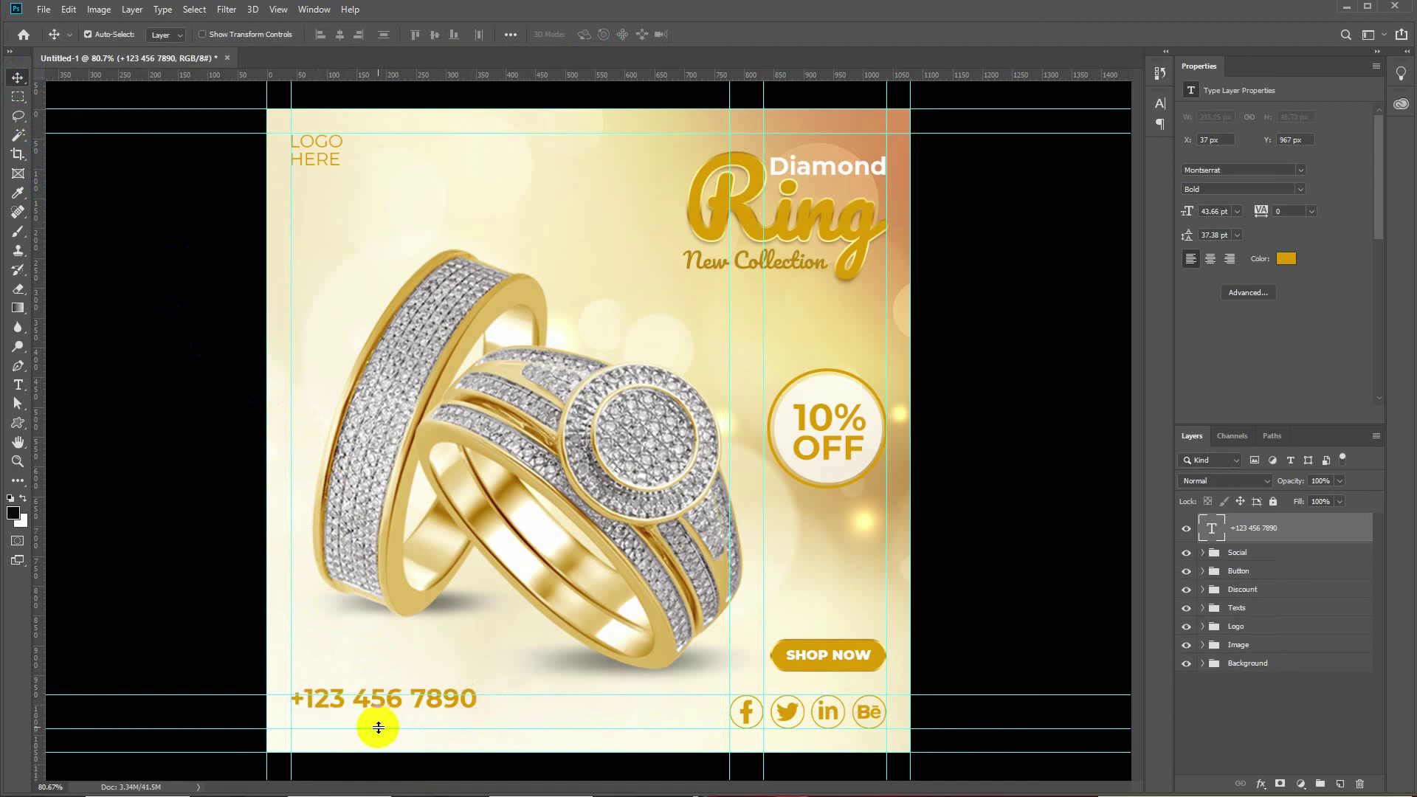
{"action": "key", "text": "t"}
{"action": "left_click", "coordinate": [292, 726]}
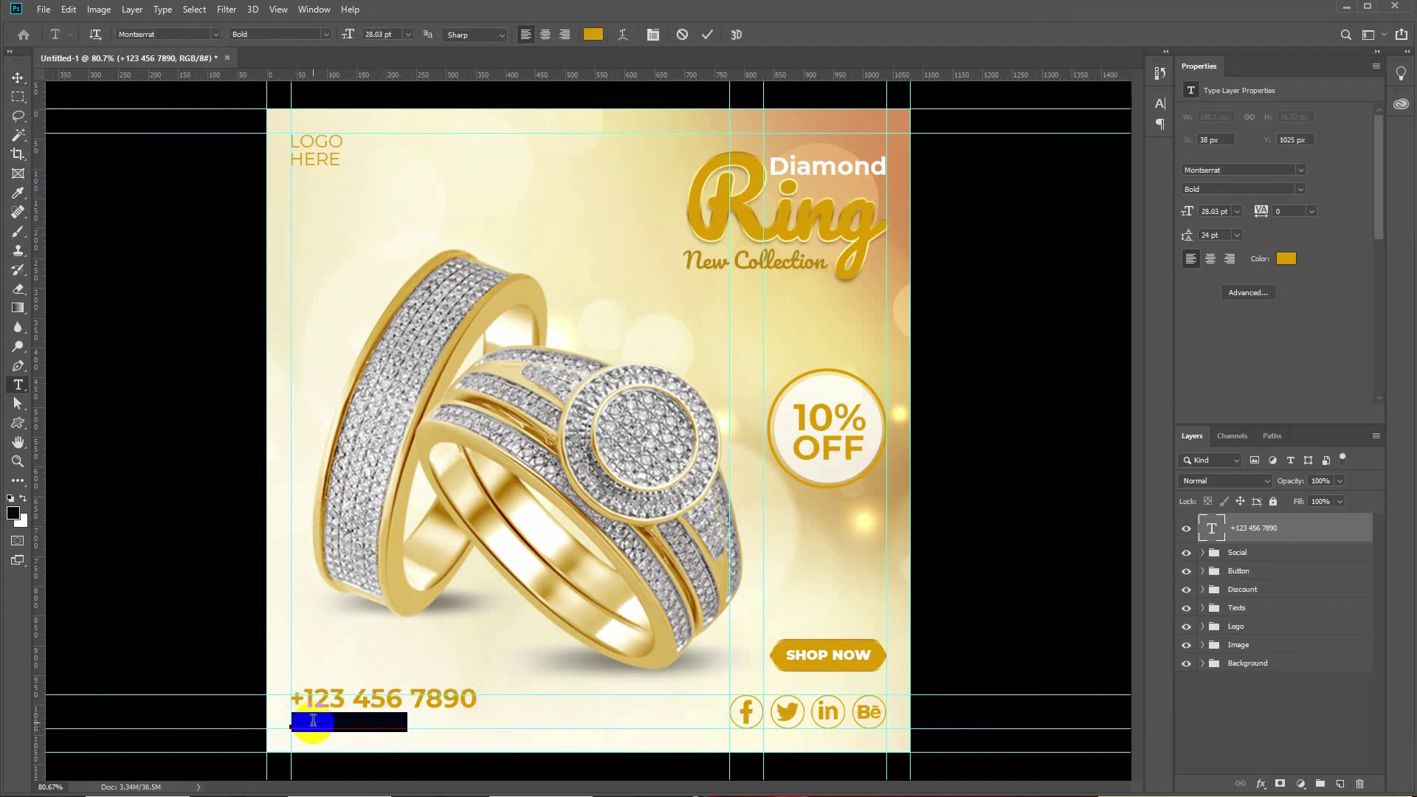
{"action": "left_click", "coordinate": [316, 34]}
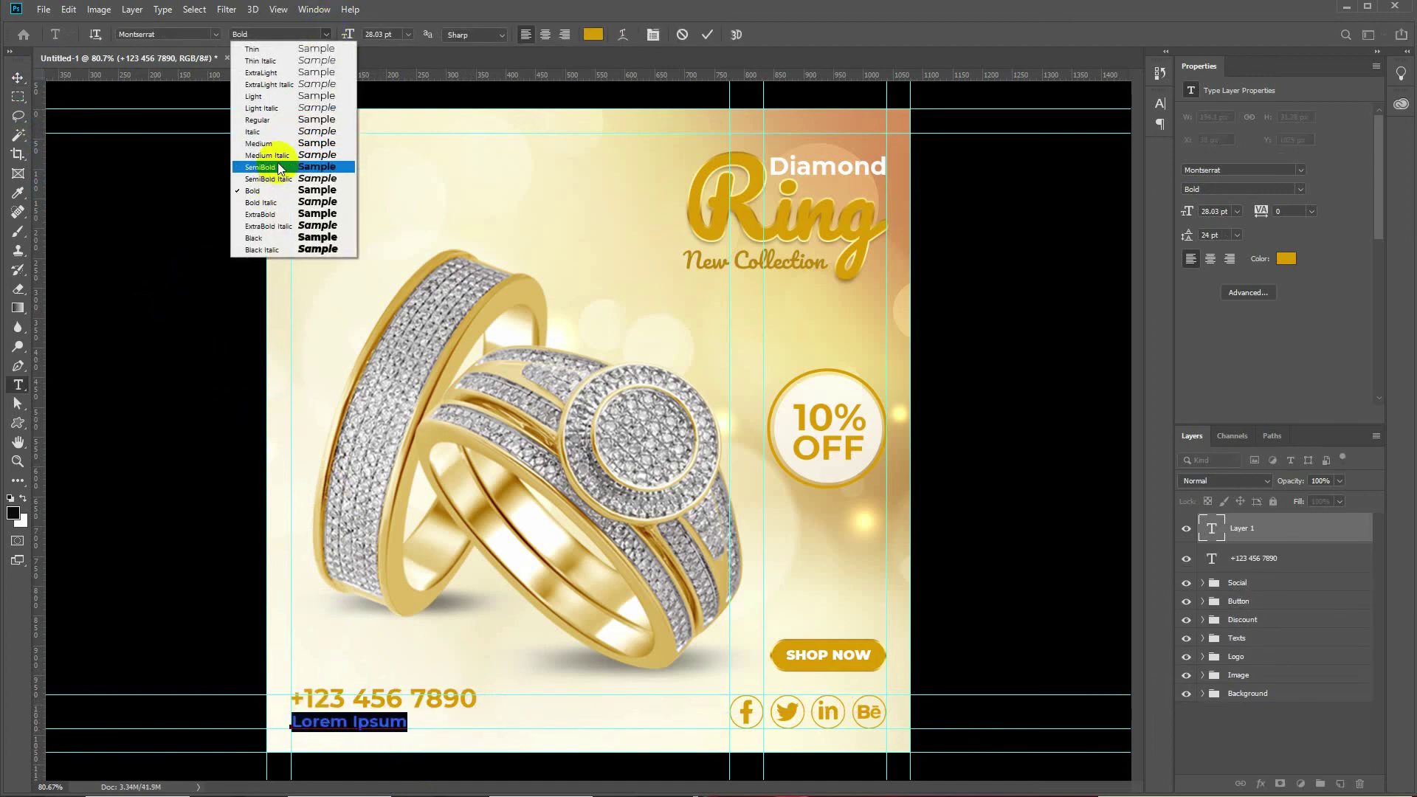
{"action": "left_click", "coordinate": [276, 120]}
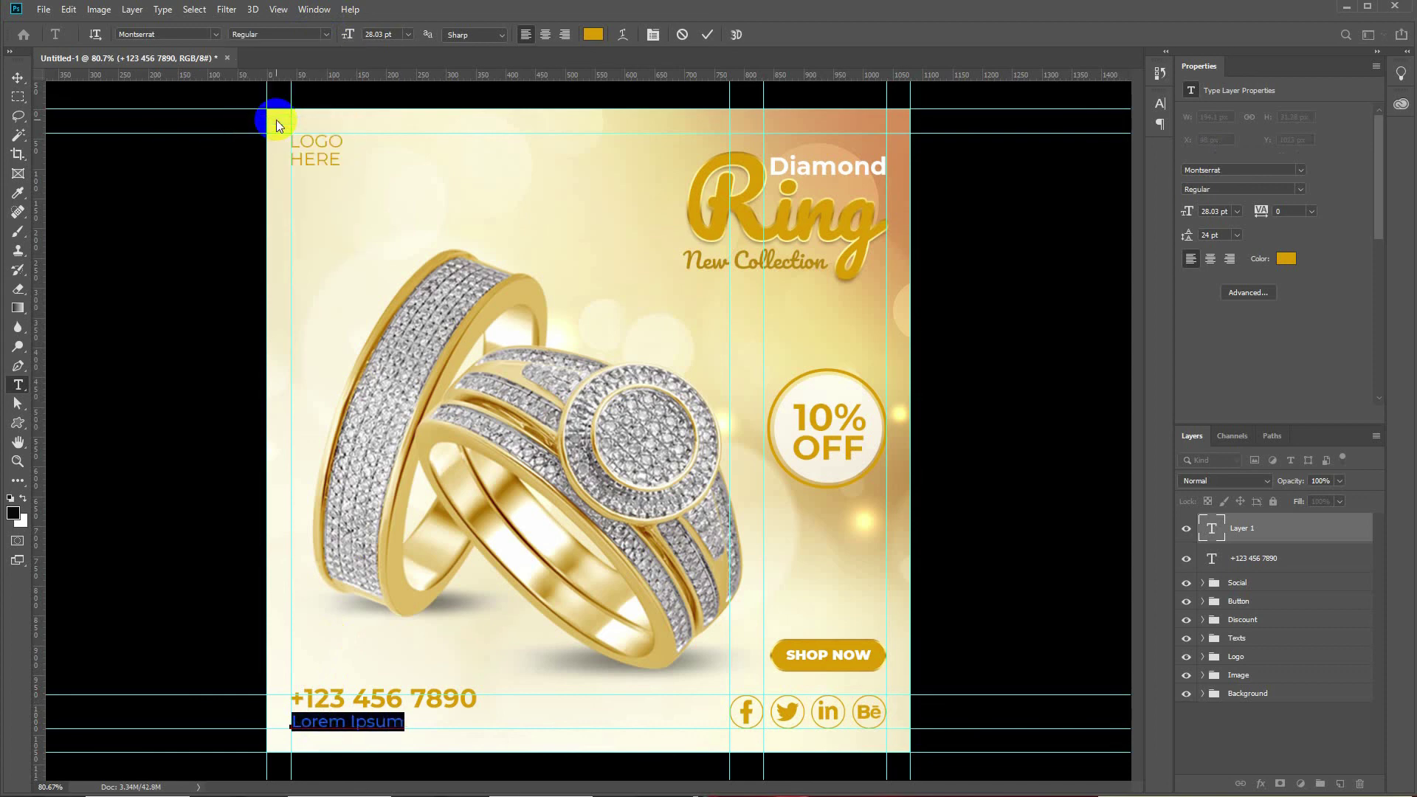
{"action": "type", "text": "www"}
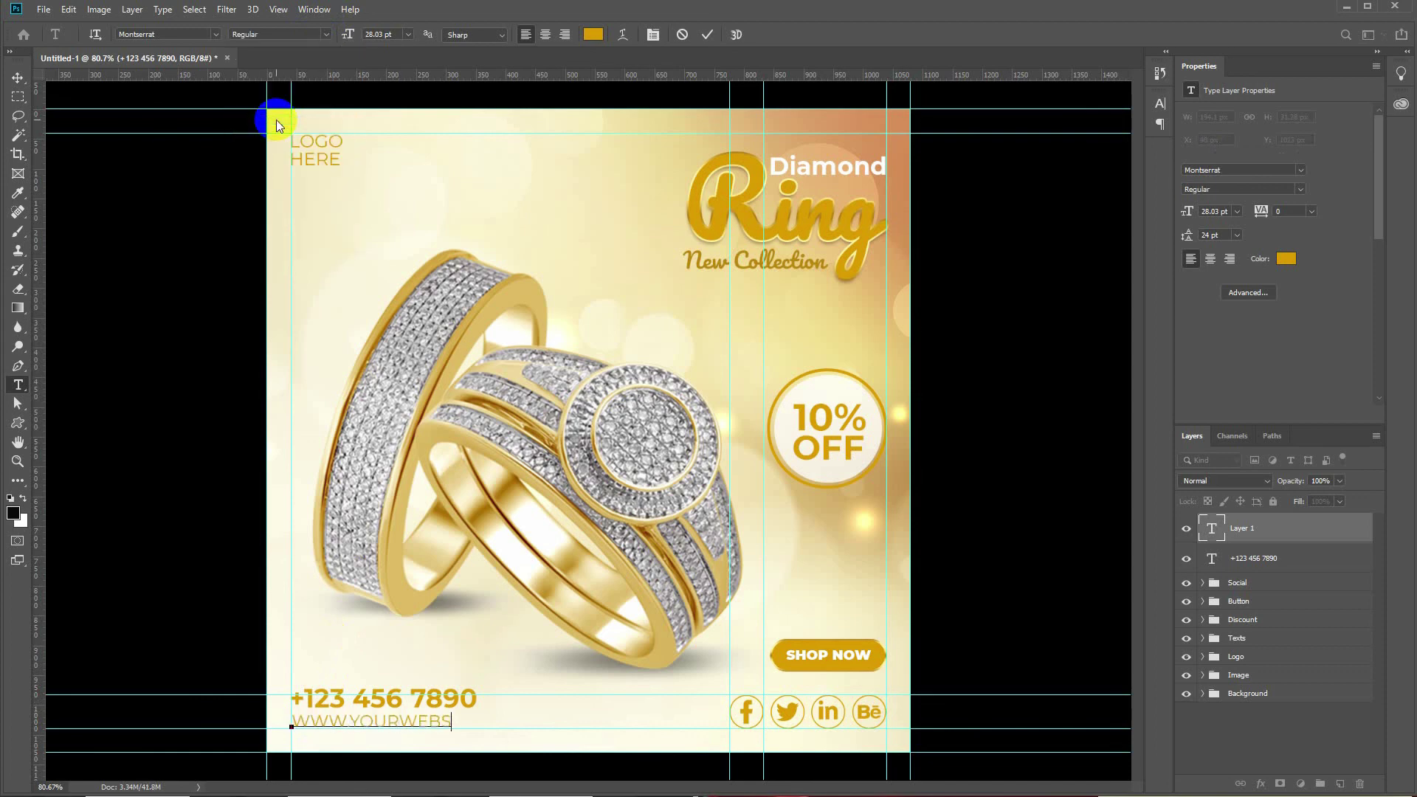
{"action": "left_click", "coordinate": [243, 131]}
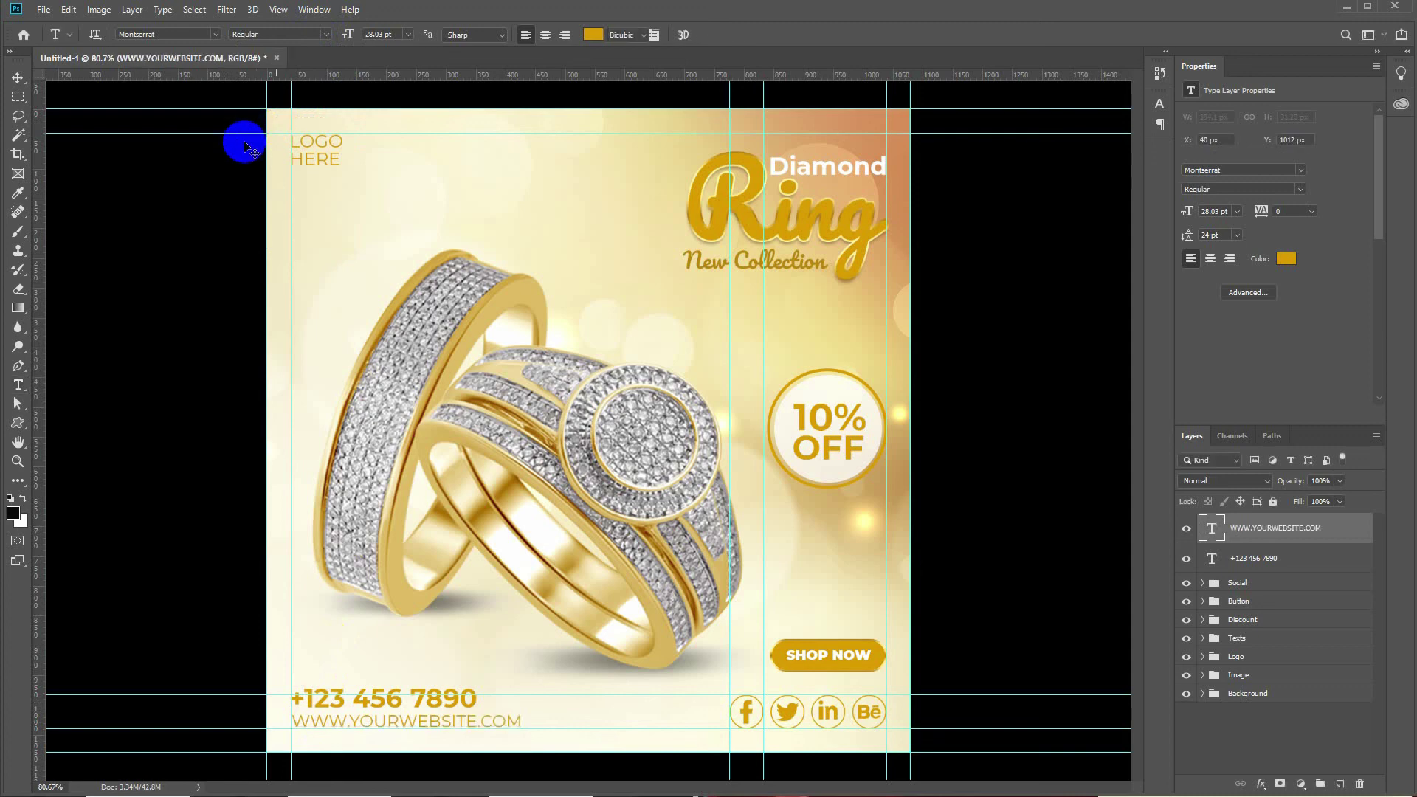
{"action": "key", "text": "ctrl+t"}
{"action": "left_click_drag", "start_coordinate": [521, 714], "coordinate": [476, 727]}
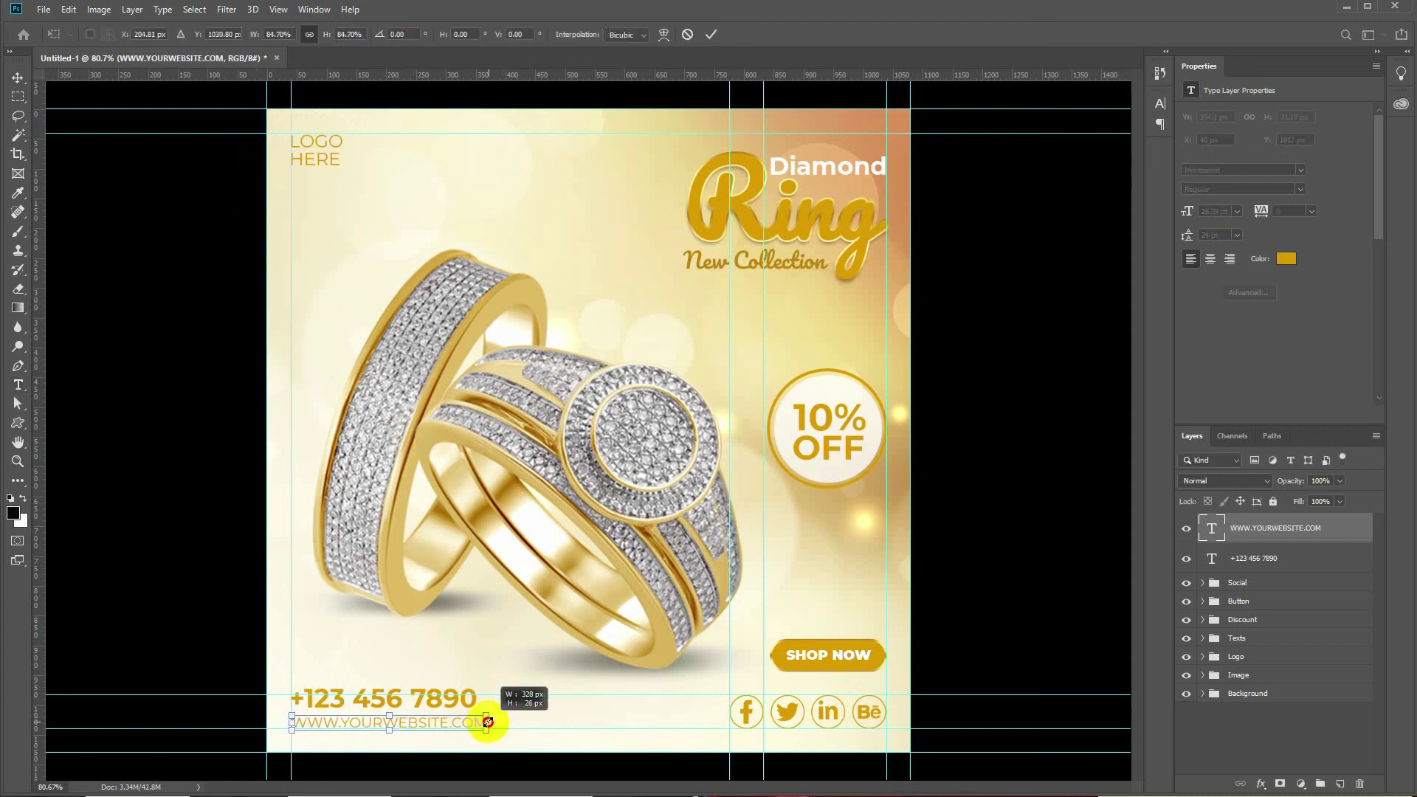
{"action": "key", "text": "Return"}
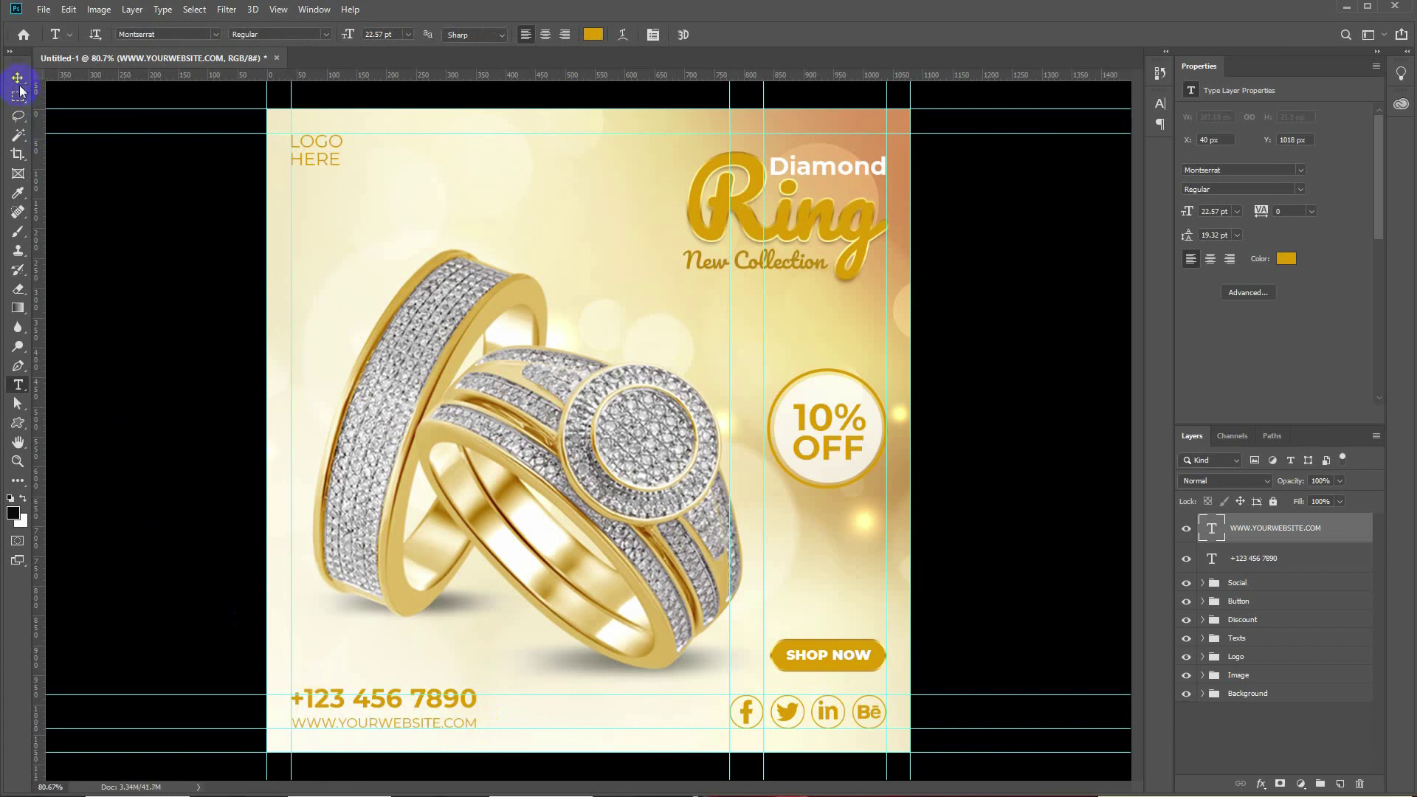
{"action": "left_click", "coordinate": [18, 76]}
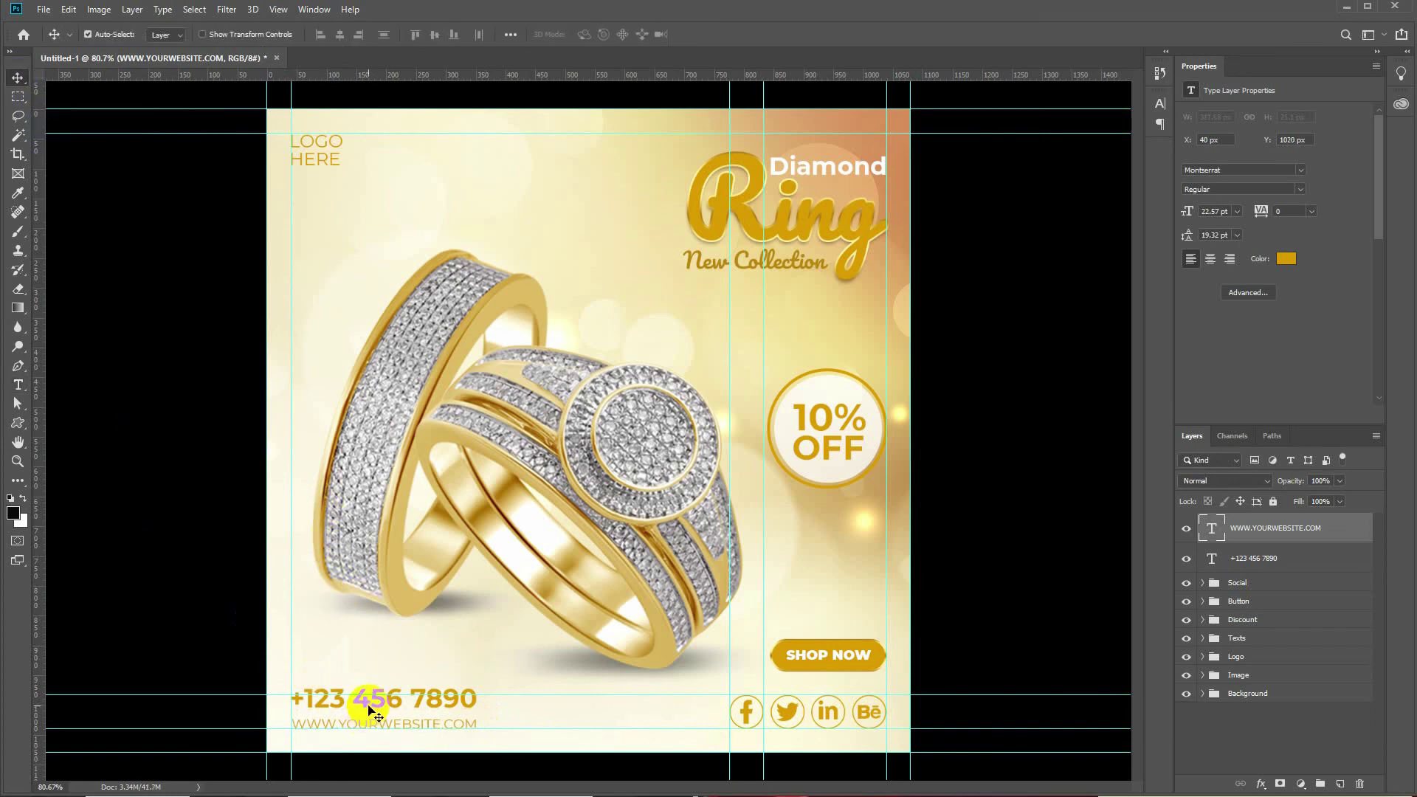
{"action": "left_click", "coordinate": [1241, 560], "text": "shift"}
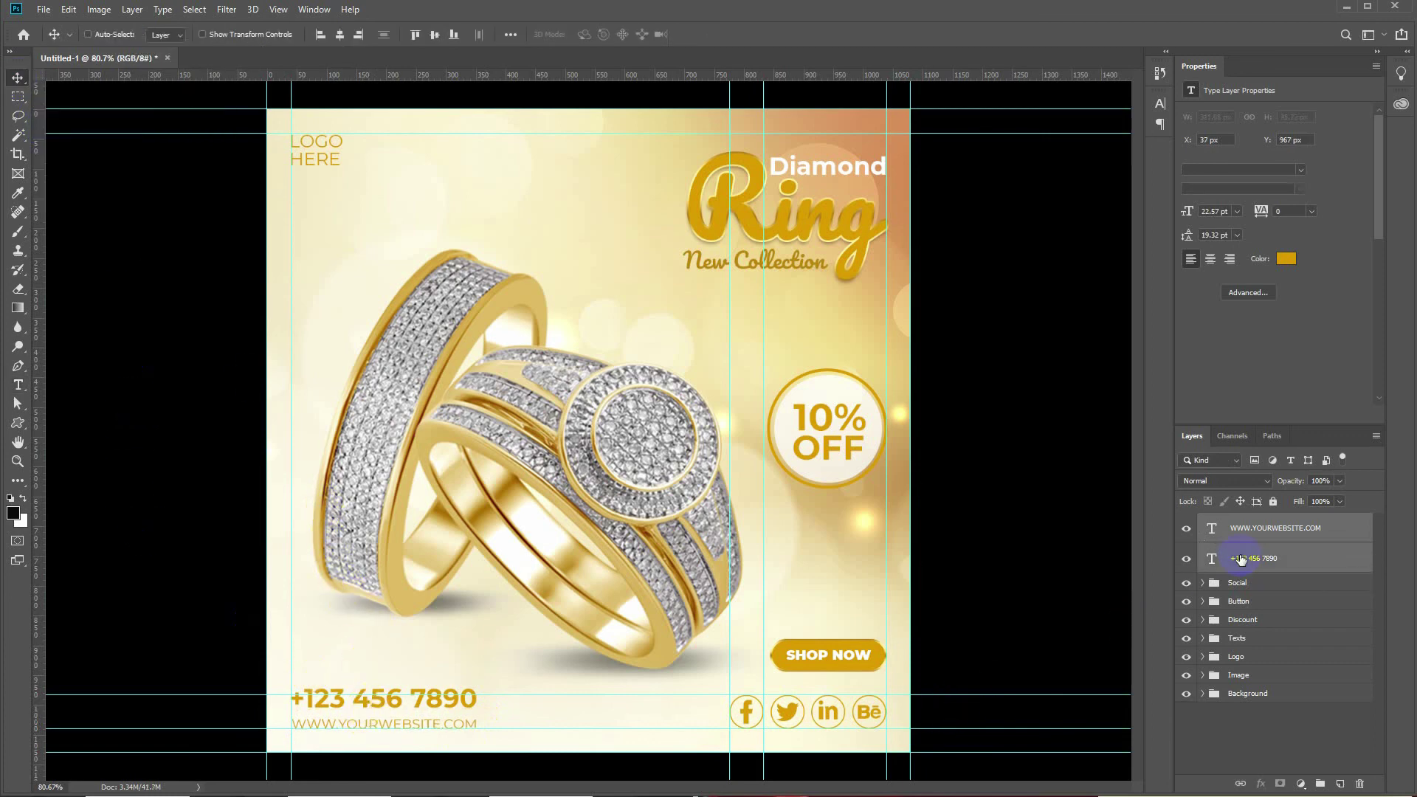
- Group the phone and website texts as Info and hide the guides
{"action": "key", "text": "ctrl+g"}
{"action": "type", "text": "Info"}
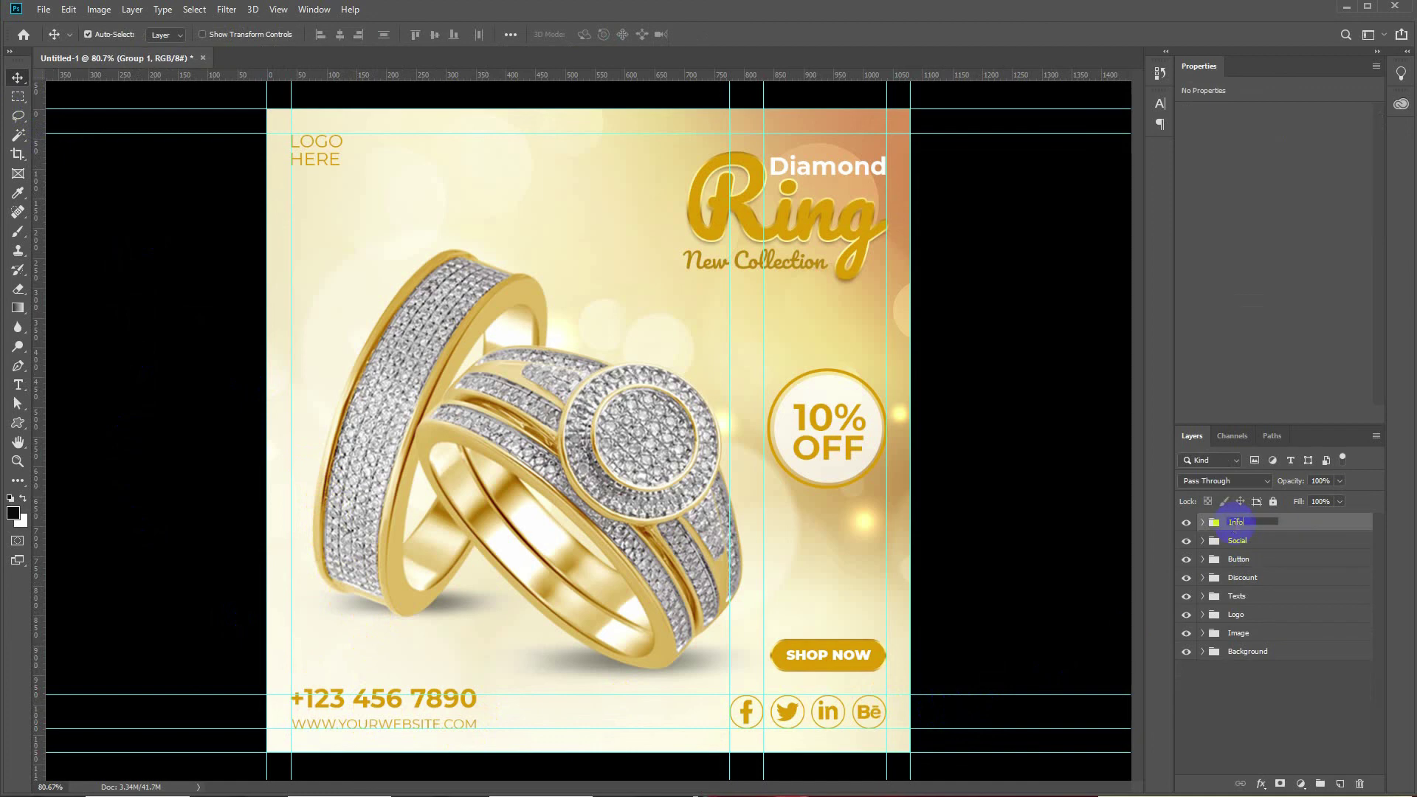
{"action": "key", "text": "Return"}
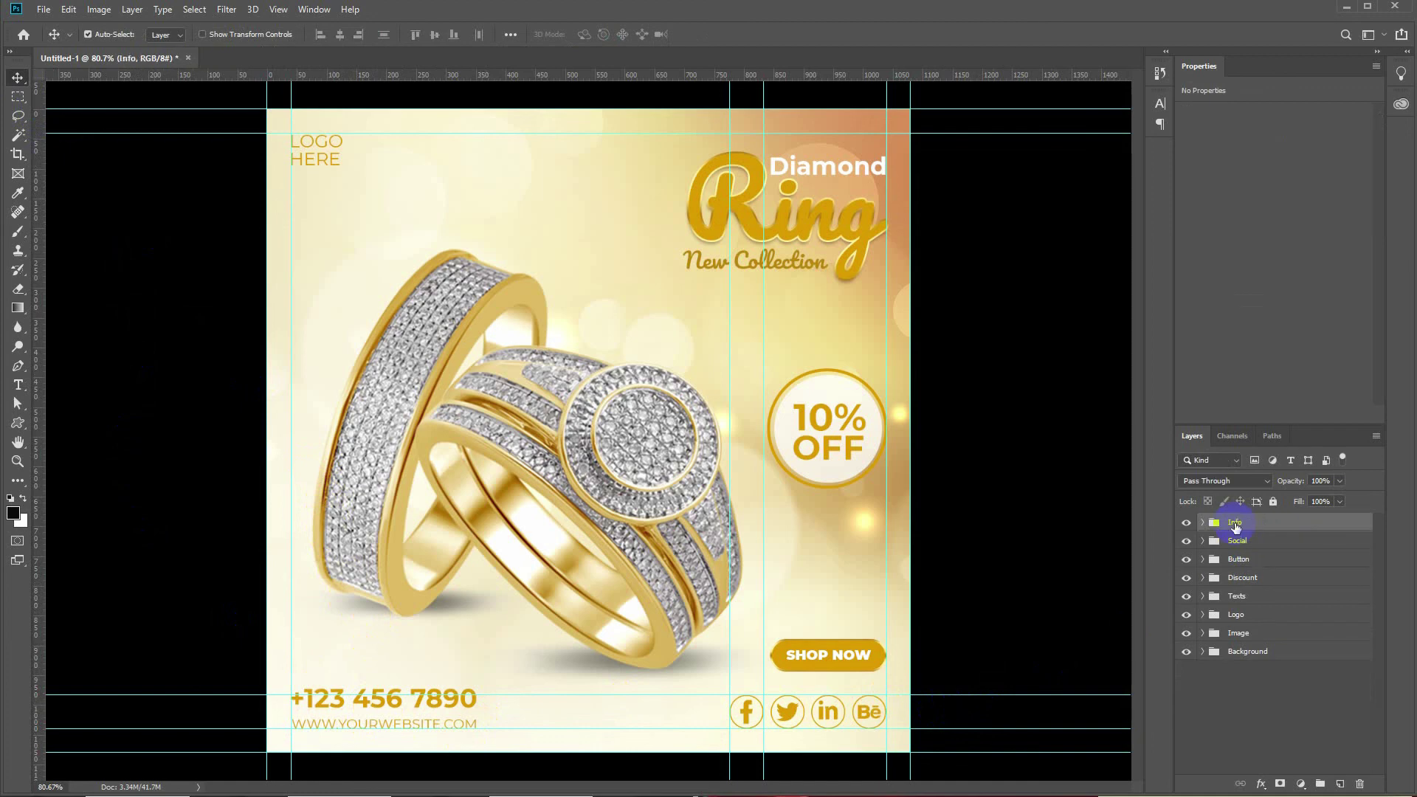
{"action": "key", "text": "ctrl+semicolon"}
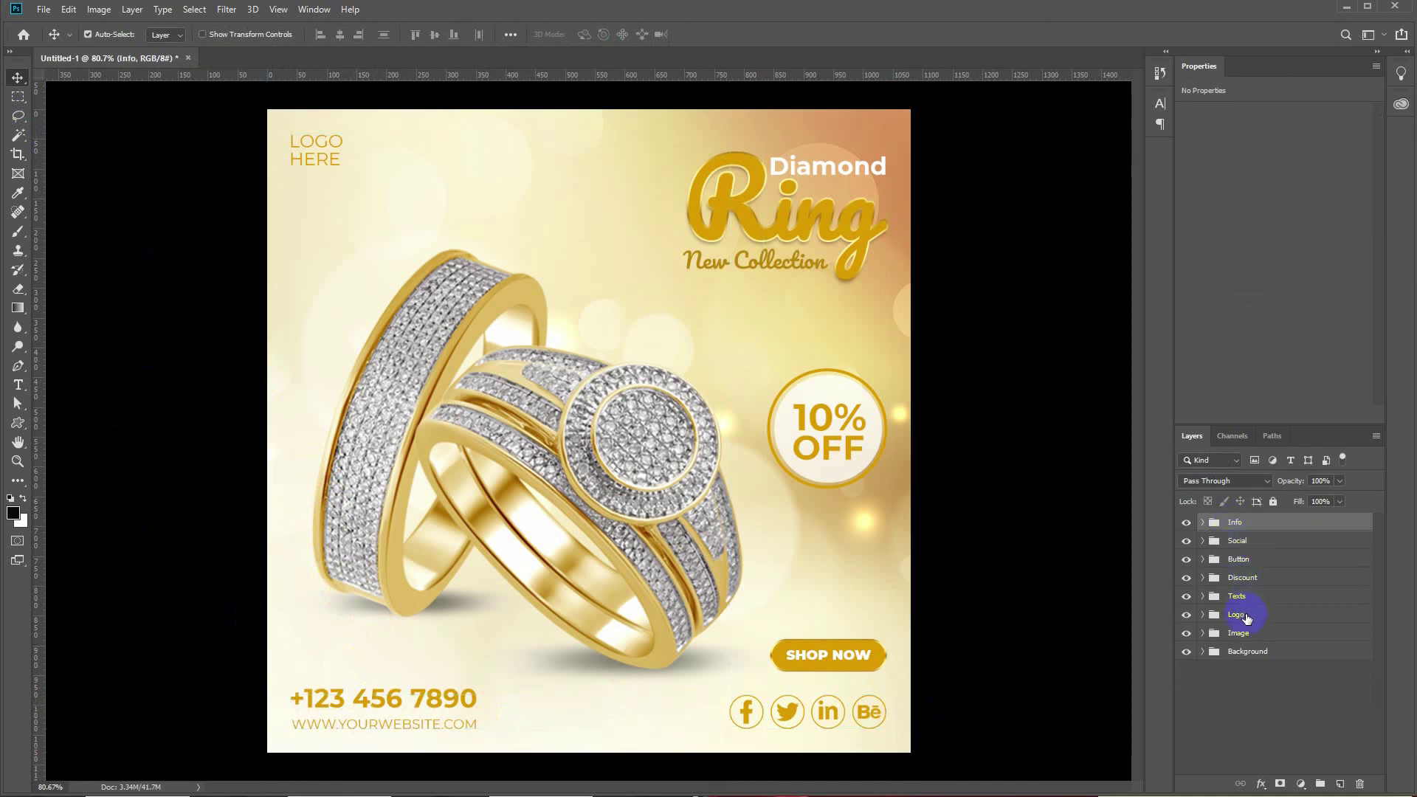
- Move the Logo and Texts groups to the top of the layer stack
{"action": "left_click_drag", "start_coordinate": [1245, 619], "coordinate": [1249, 512]}
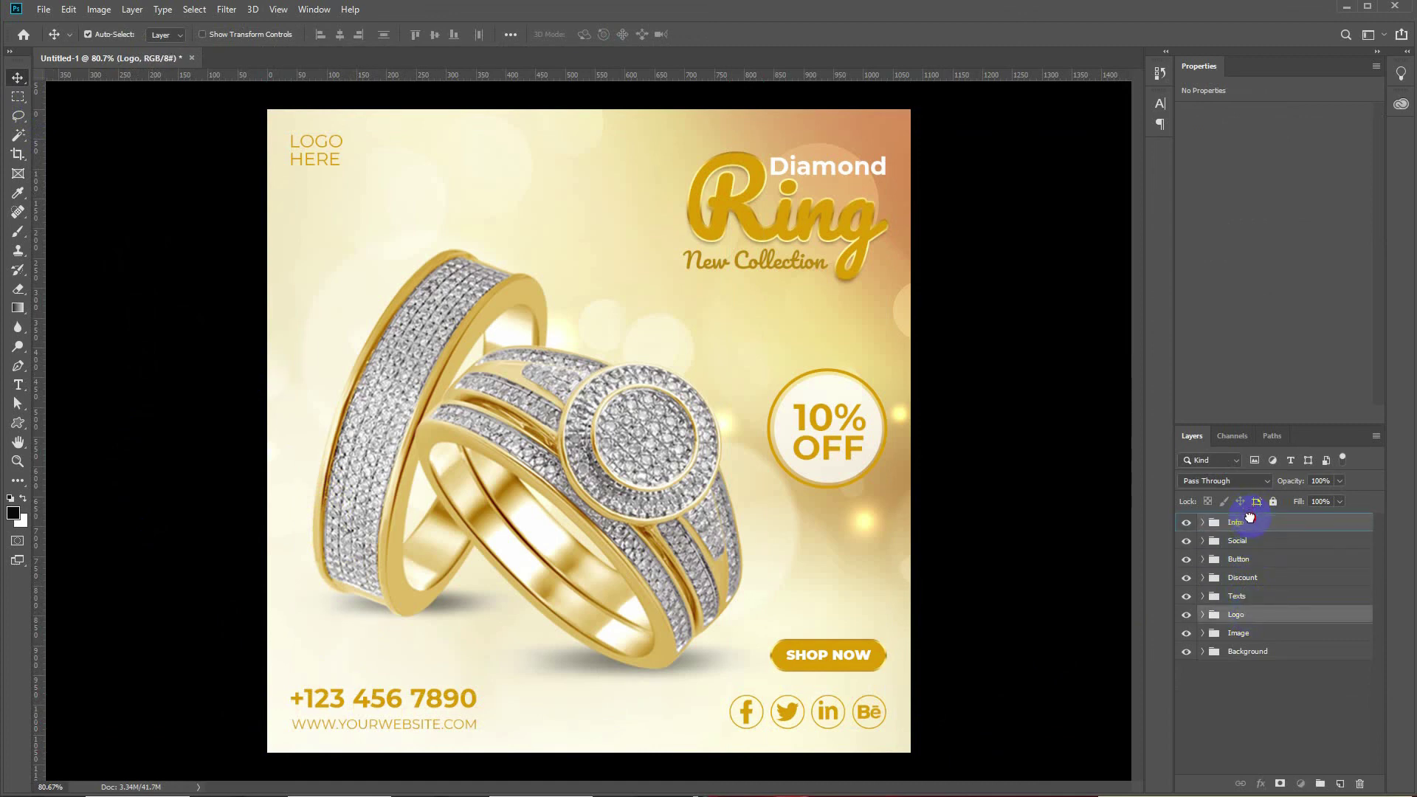
{"action": "left_click", "coordinate": [1247, 618], "text": "ctrl"}
{"action": "left_click_drag", "start_coordinate": [1246, 619], "coordinate": [1252, 531]}
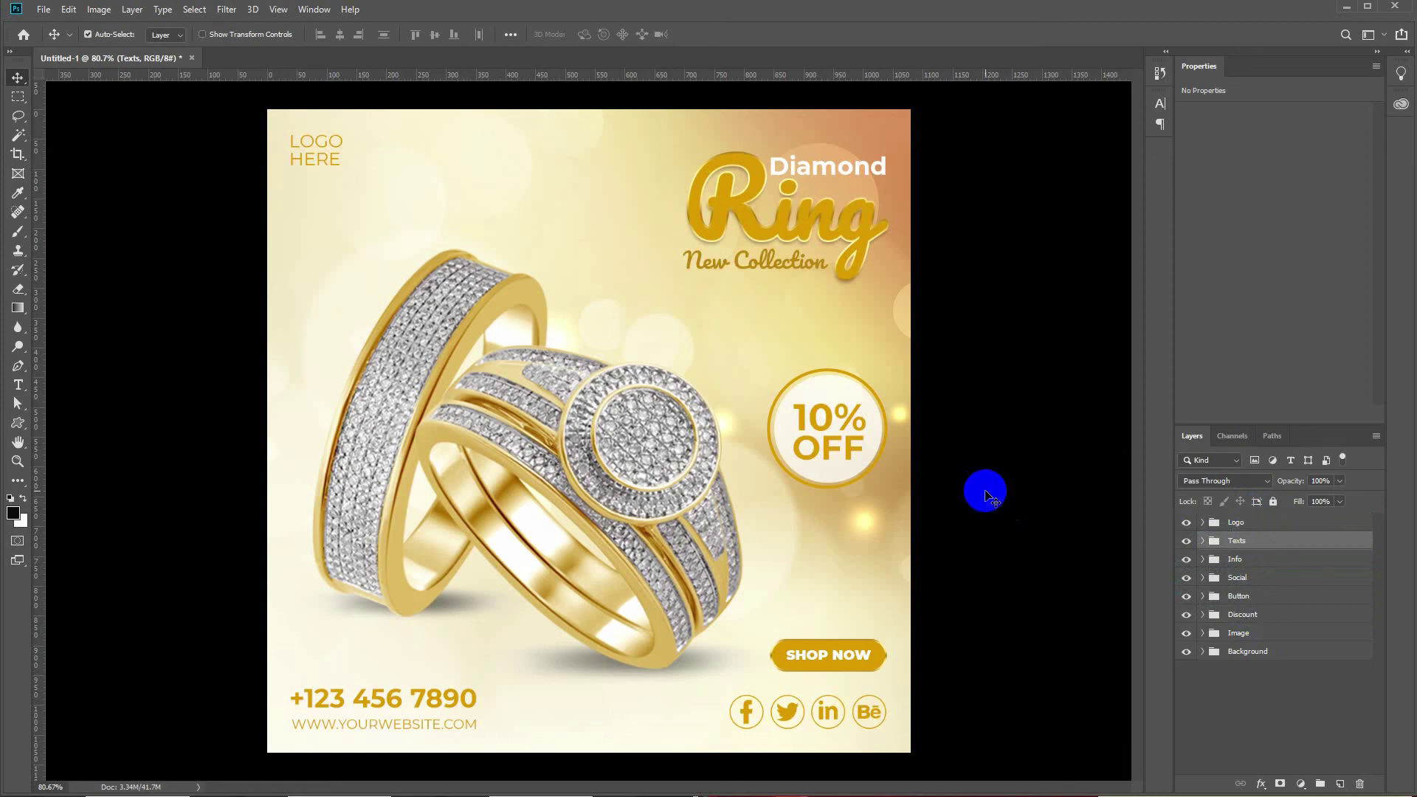